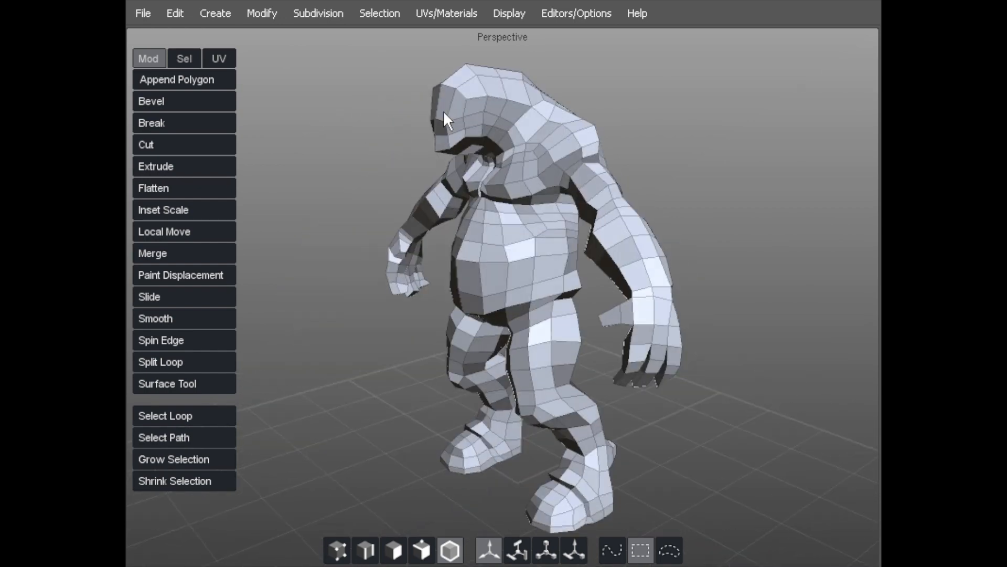
# Examine the low-poly creature's body and head from the front, side and three-quarter angles.
pyautogui.moveTo(365, 165); pyautogui.dragTo(607, 138, button='middle')
pyautogui.press('c')
pyautogui.press('1')
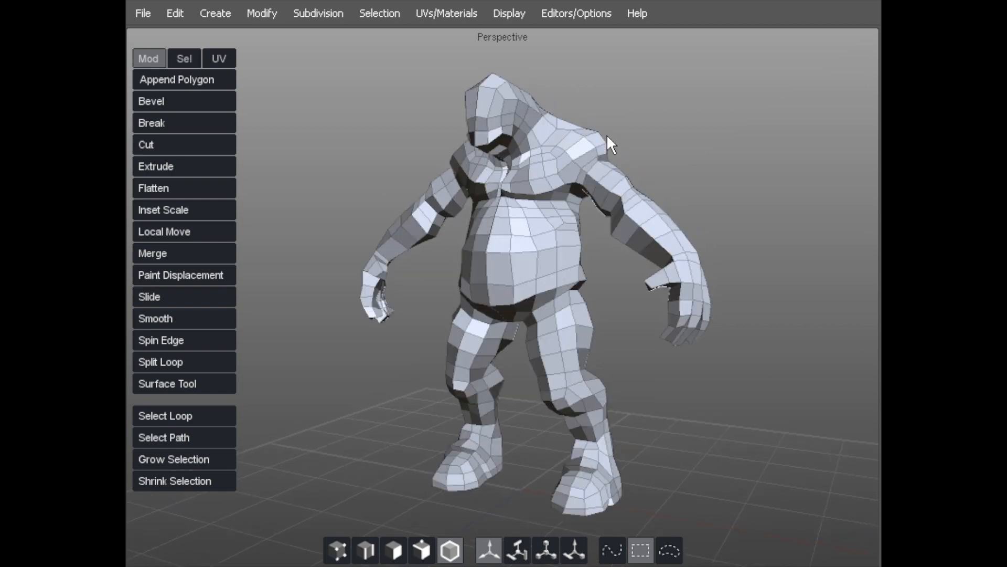
pyautogui.moveTo(369, 106); pyautogui.dragTo(391, 245, button='middle')
pyautogui.scroll(6, 455, 197)
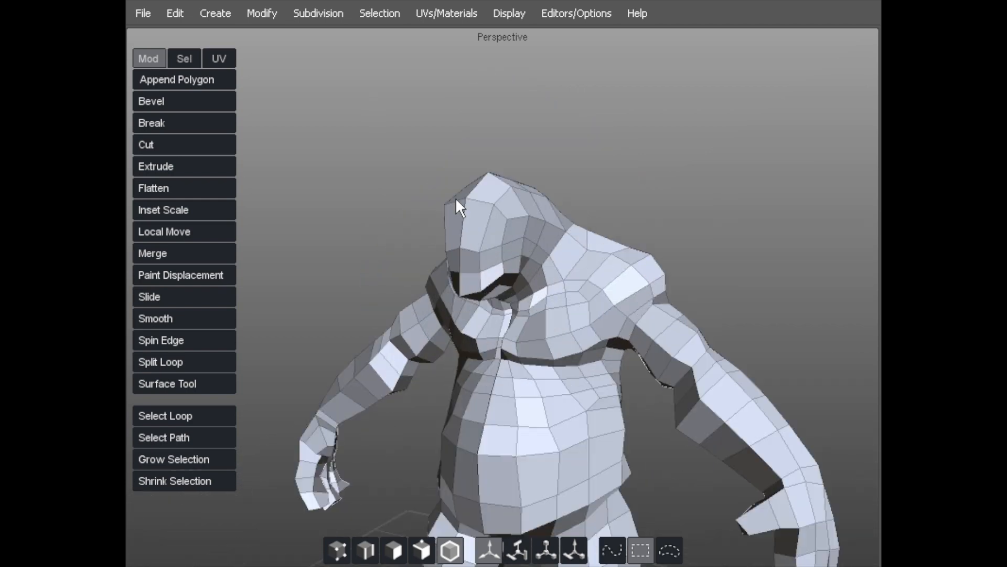
pyautogui.moveTo(454, 179); pyautogui.dragTo(360, 281, button='middle')
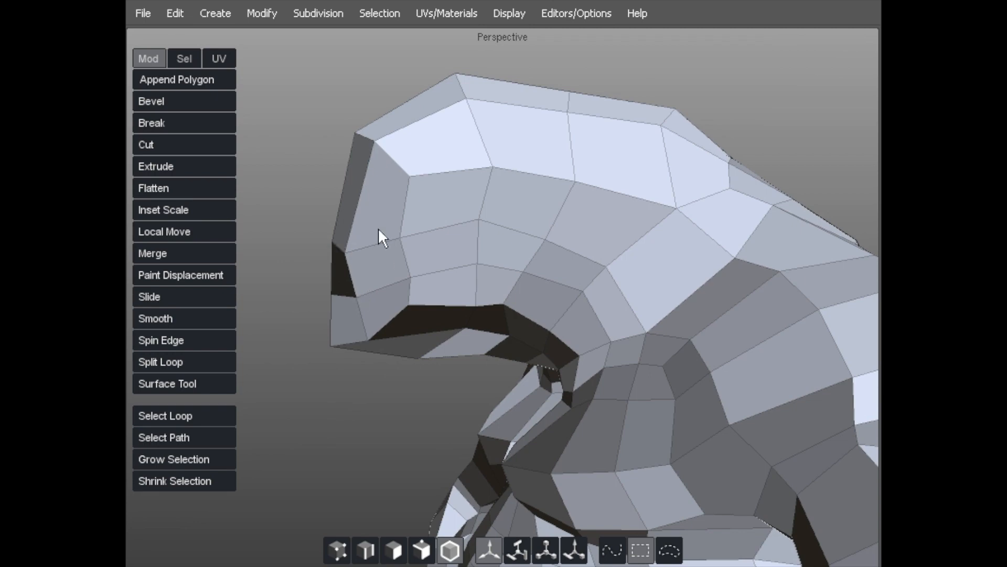
pyautogui.moveTo(415, 164); pyautogui.dragTo(520, 175, button='middle')
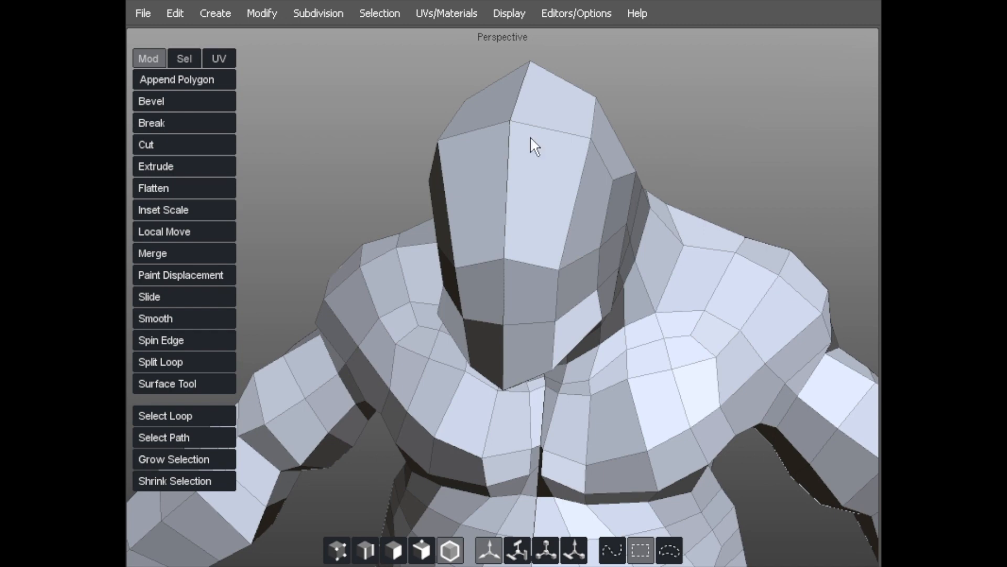
pyautogui.moveTo(505, 225); pyautogui.dragTo(417, 147, button='middle')
# Reposition individual vertices along the underside of the head and the jaw edge to even out their contour.
pyautogui.press('1')
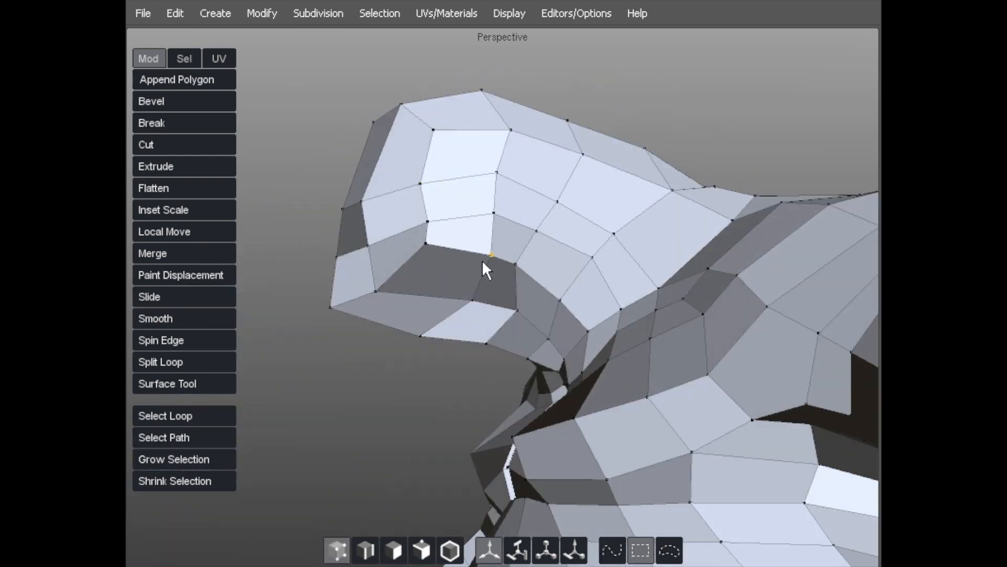
pyautogui.moveTo(431, 243); pyautogui.dragTo(439, 197, button='middle')
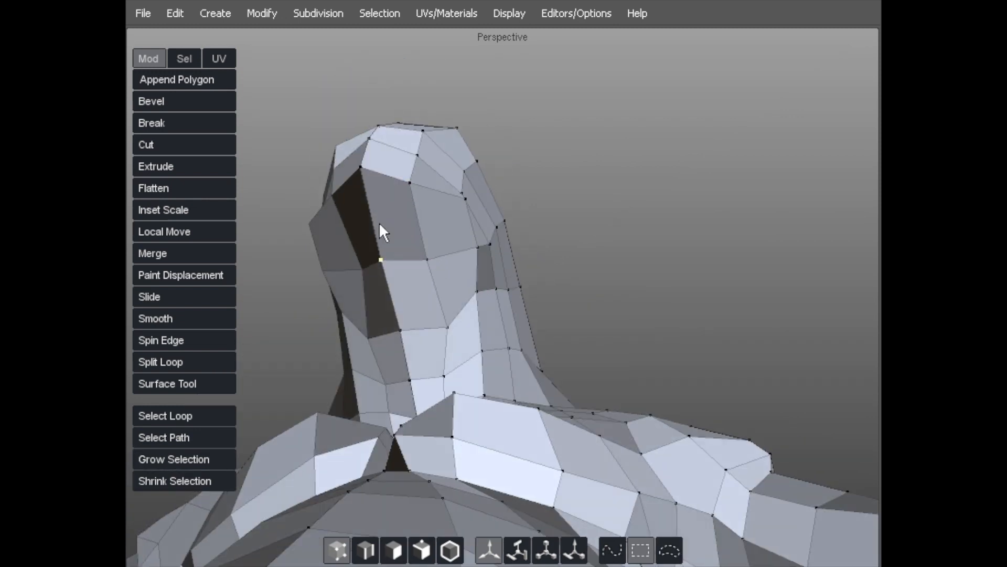
pyautogui.moveTo(439, 319); pyautogui.dragTo(429, 323)
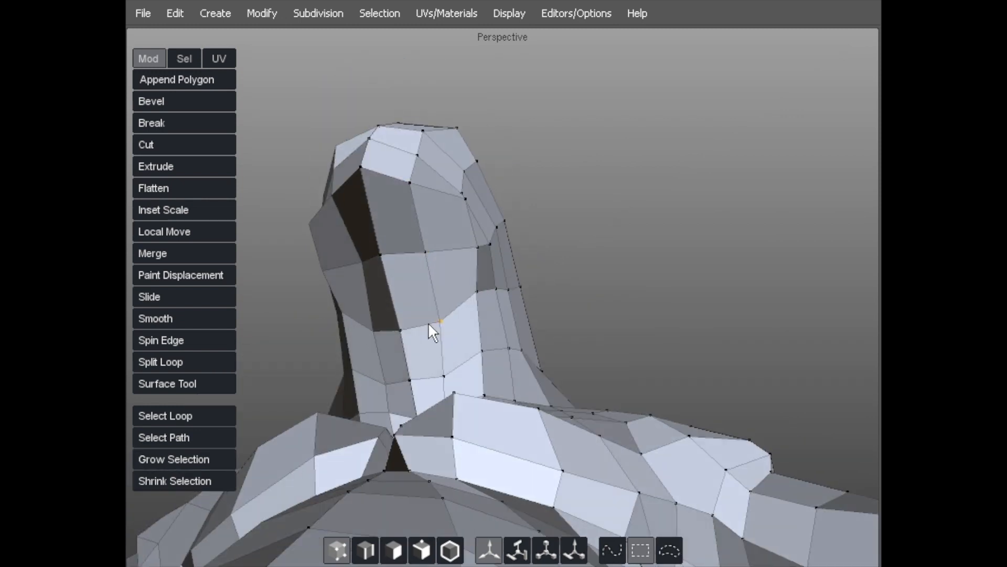
pyautogui.moveTo(438, 376); pyautogui.dragTo(429, 292, button='middle')
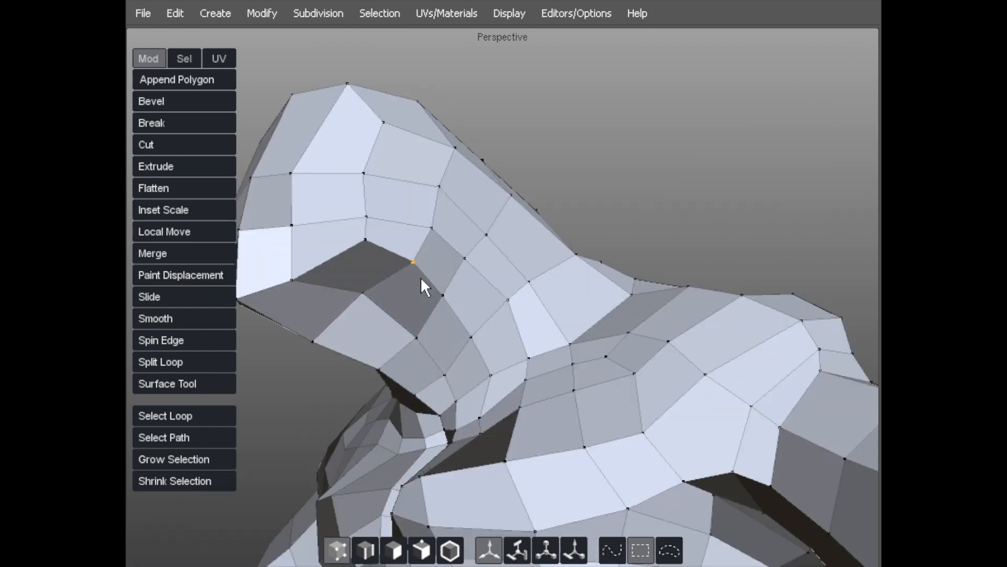
pyautogui.moveTo(420, 276); pyautogui.dragTo(418, 278)
pyautogui.moveTo(364, 294); pyautogui.dragTo(367, 296)
pyautogui.moveTo(367, 296); pyautogui.dragTo(394, 279, button='middle')
pyautogui.moveTo(380, 258); pyautogui.dragTo(382, 275)
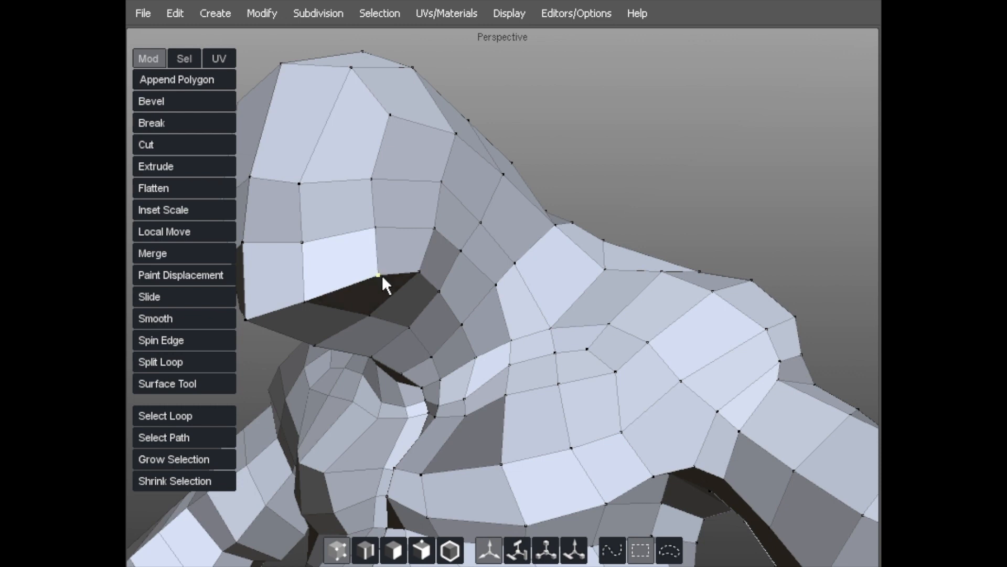
# Shift the vertices of the rear vertical edge on the head's side and adjust the front-side vertices to round the cheek.
pyautogui.moveTo(418, 276); pyautogui.dragTo(395, 269, button='middle')
pyautogui.moveTo(404, 274); pyautogui.dragTo(422, 279)
pyautogui.moveTo(427, 234); pyautogui.dragTo(451, 238)
pyautogui.moveTo(440, 185); pyautogui.dragTo(462, 186)
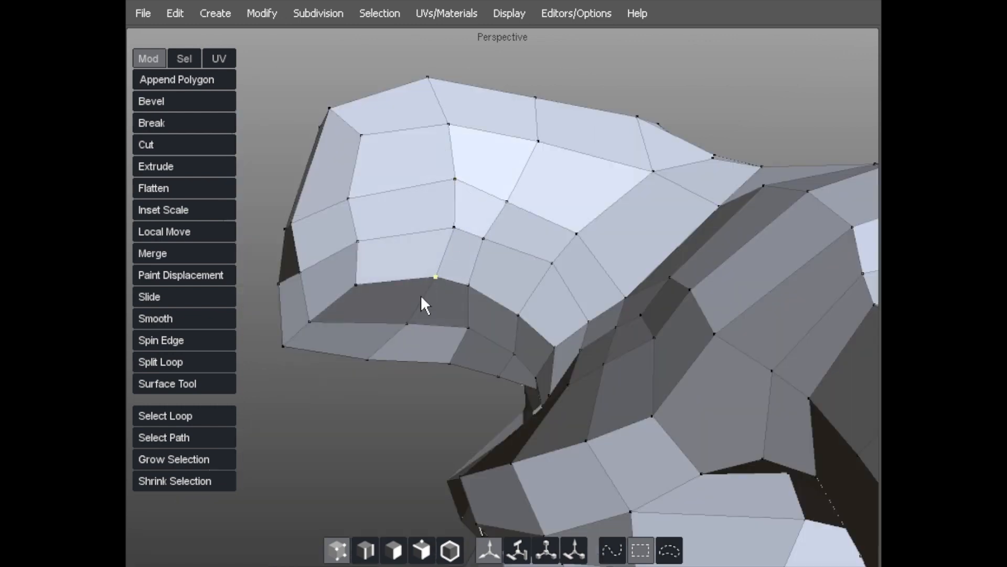
pyautogui.moveTo(457, 179); pyautogui.dragTo(364, 178, button='middle')
pyautogui.moveTo(406, 126); pyautogui.dragTo(453, 157, button='middle')
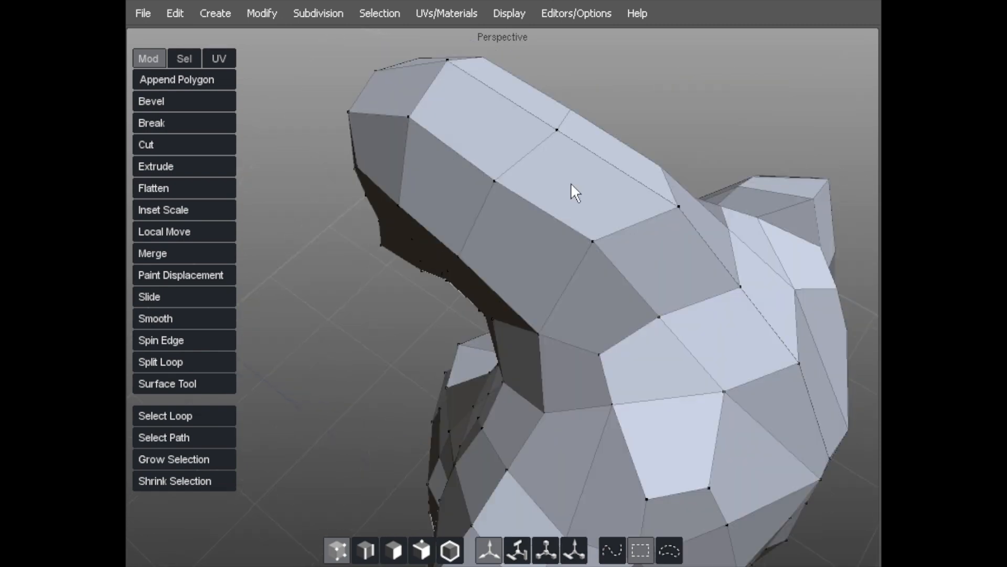
pyautogui.moveTo(609, 388); pyautogui.dragTo(427, 266, button='middle')
pyautogui.moveTo(409, 270); pyautogui.dragTo(411, 282)
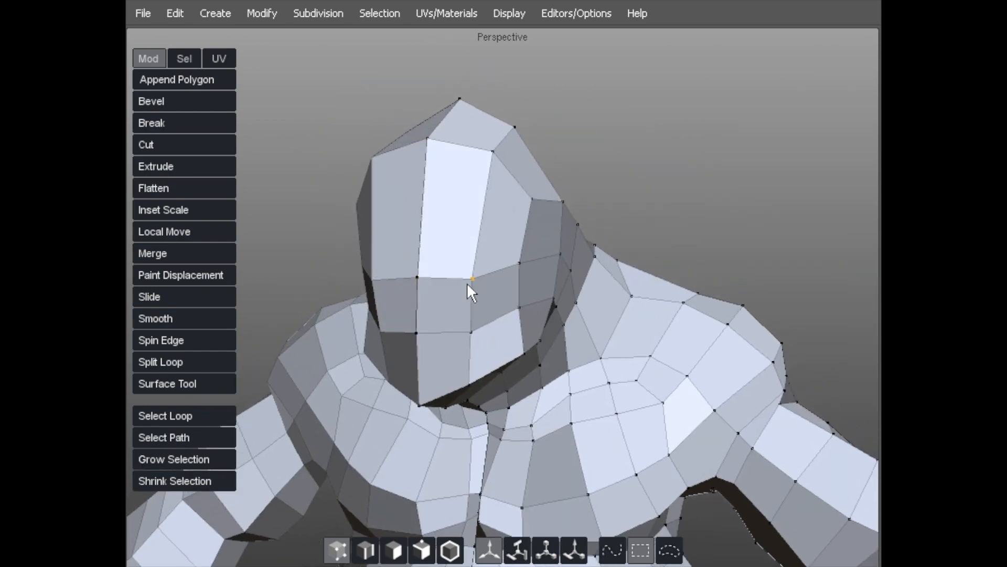
pyautogui.moveTo(471, 235)
pyautogui.mouseDown(button='middle')
pyautogui.moveTo(387, 247)
pyautogui.moveTo(462, 247)
pyautogui.mouseUp(button='middle')
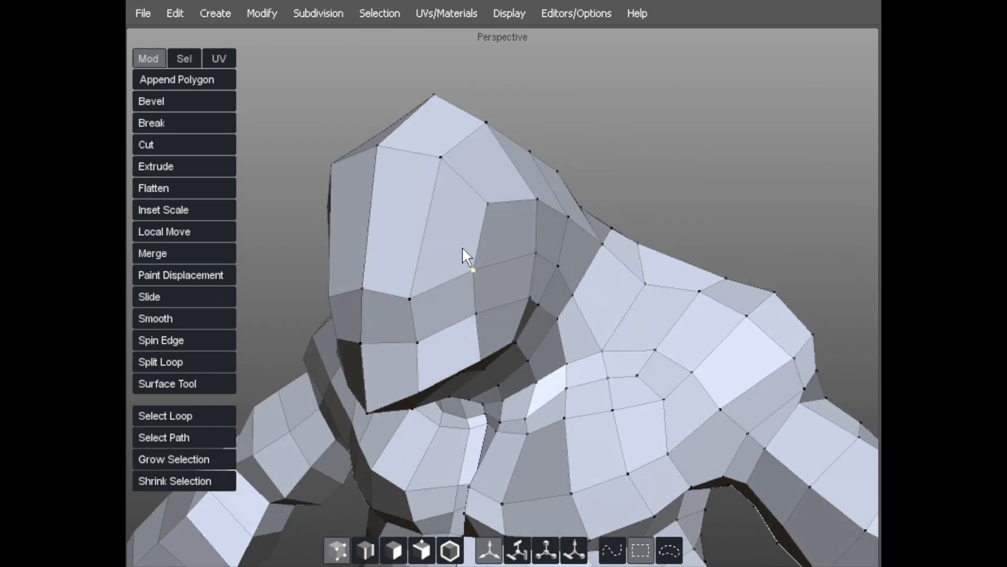
# Cut a new edge row from the rear vertex on the side of the head across the face to its centre line.
pyautogui.press('x')
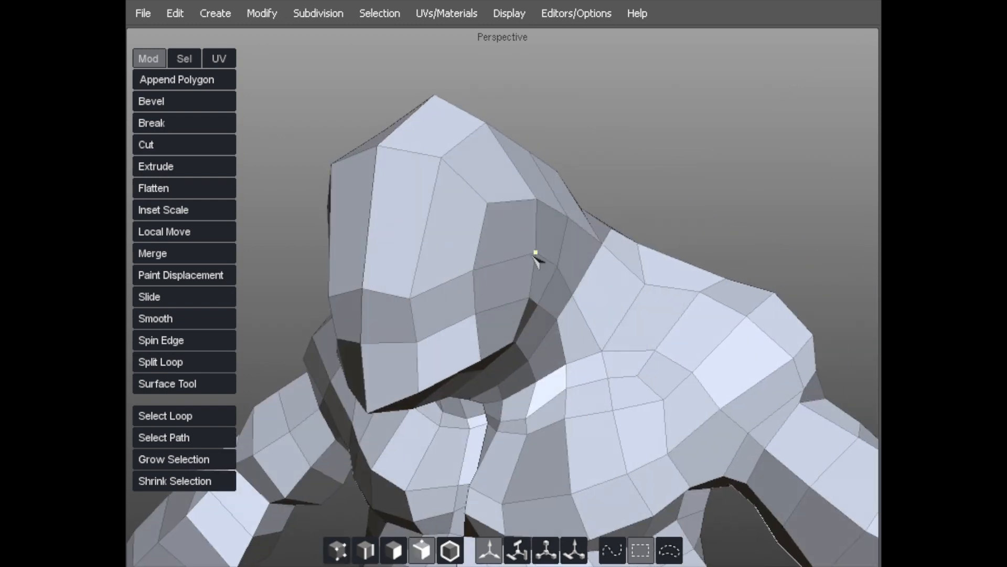
pyautogui.moveTo(531, 259); pyautogui.dragTo(562, 258, button='middle')
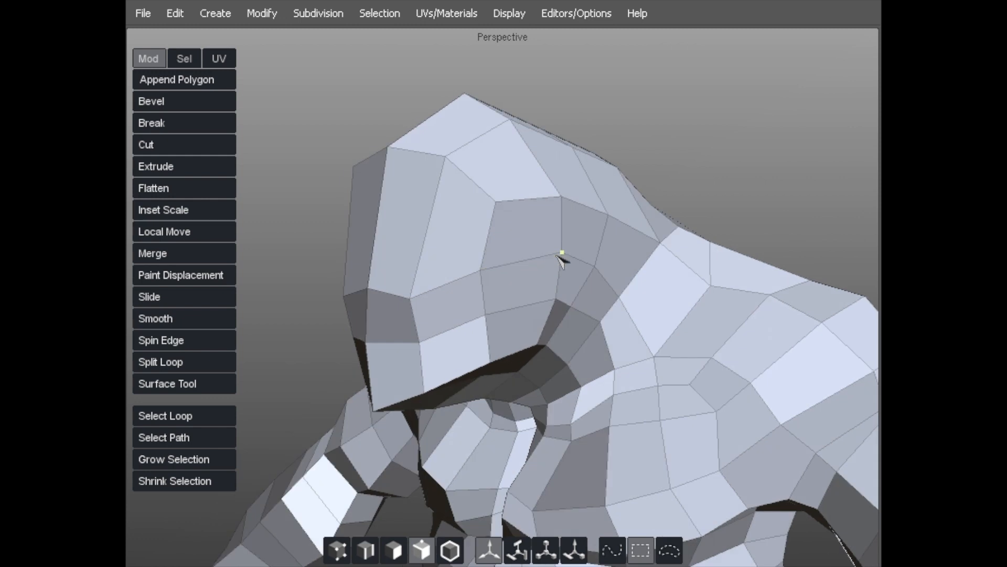
pyautogui.click(487, 244)
pyautogui.click(429, 221)
pyautogui.click(379, 210)
pyautogui.moveTo(382, 211); pyautogui.dragTo(461, 223, button='middle')
# Move the vertices of the new and neighbouring edge rows upward to space the face rows more evenly.
pyautogui.press('a')
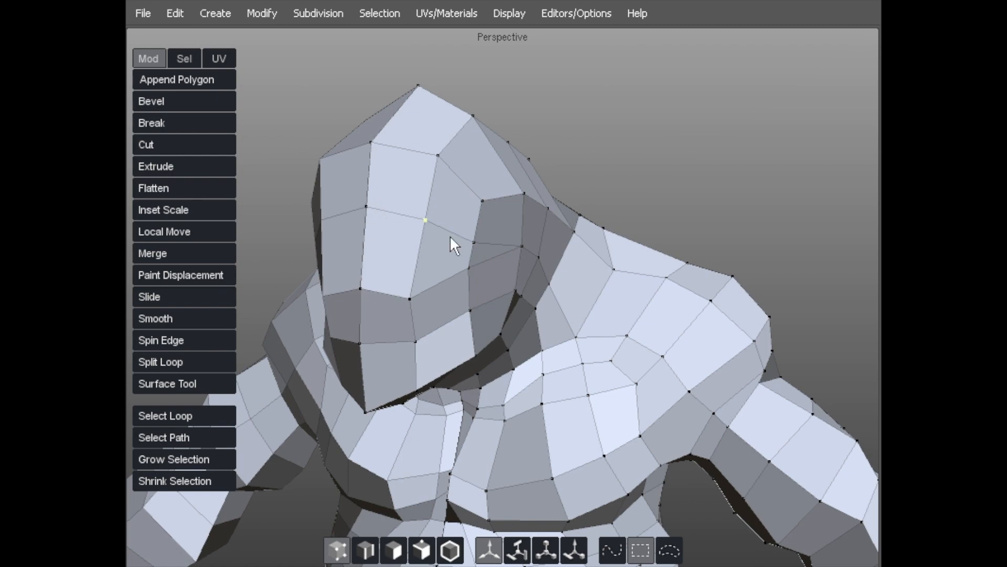
pyautogui.moveTo(381, 213); pyautogui.dragTo(403, 234, button='middle')
pyautogui.moveTo(417, 220); pyautogui.dragTo(402, 205)
pyautogui.moveTo(406, 294); pyautogui.dragTo(405, 262)
pyautogui.moveTo(480, 242); pyautogui.dragTo(488, 191)
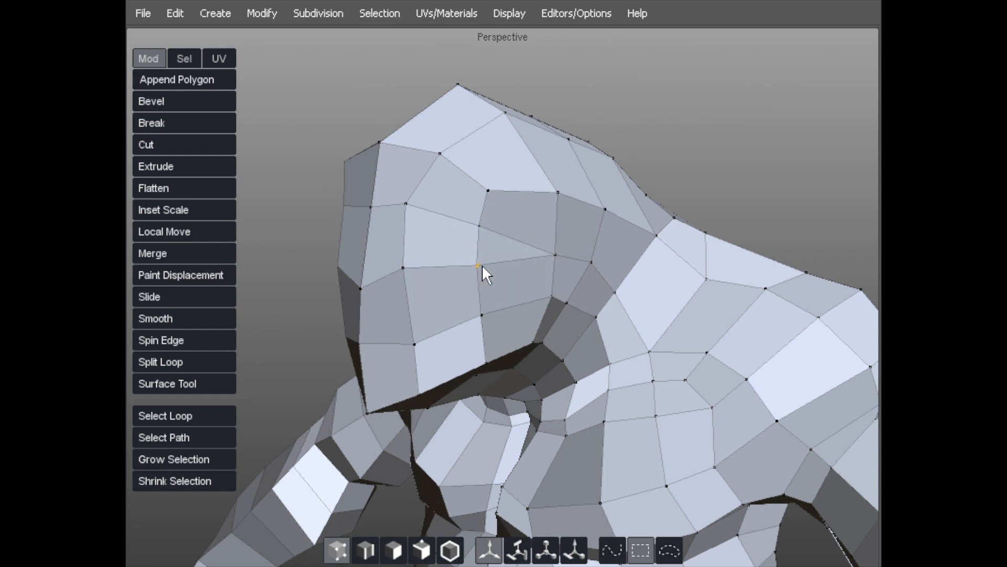
# Cut an edge from the end of the new row to the next vertical edge behind it and delete the diagonal edge below.
pyautogui.press('x')
pyautogui.click(479, 227)
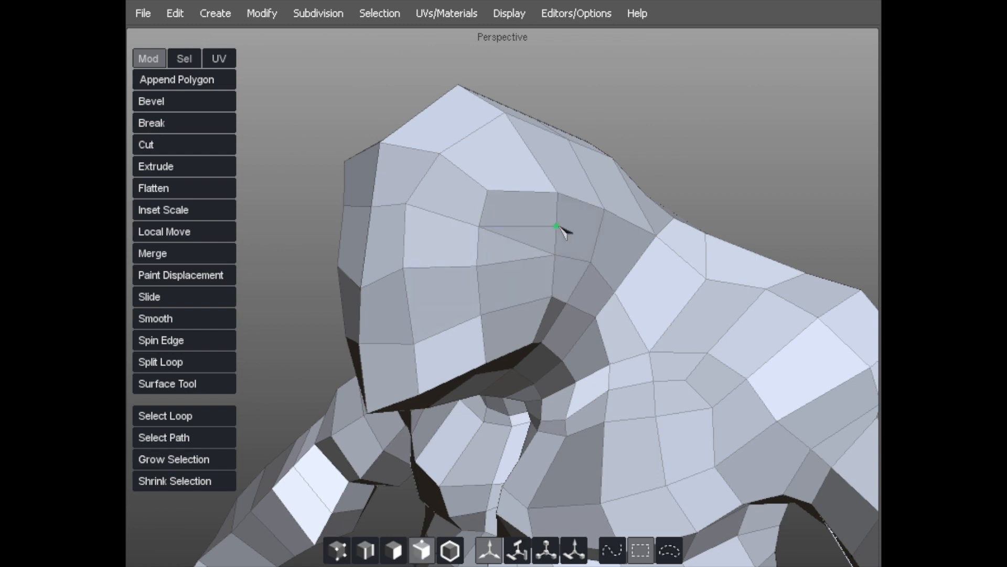
pyautogui.press('a')
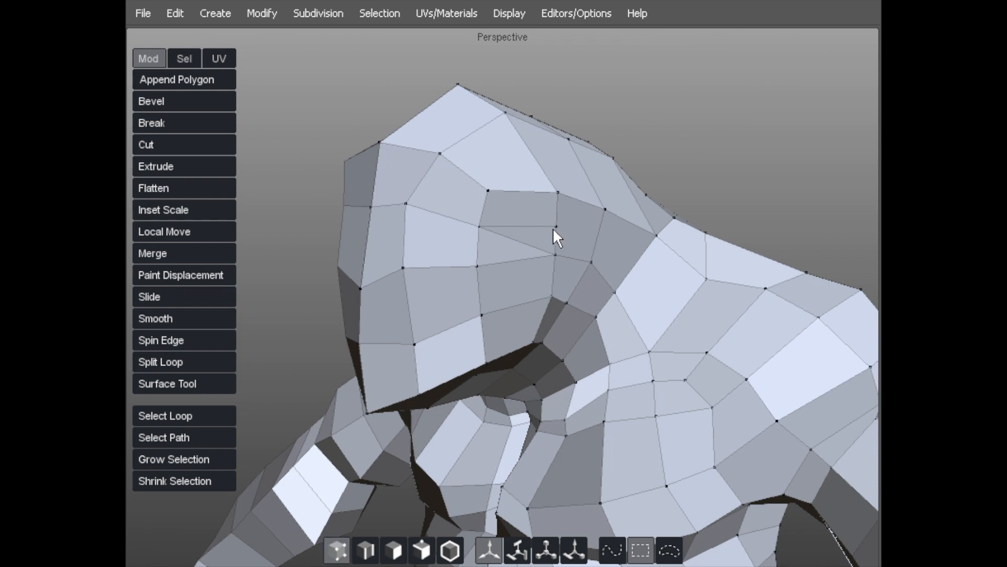
pyautogui.press('s')
pyautogui.click(523, 242)
pyautogui.press('Delete')
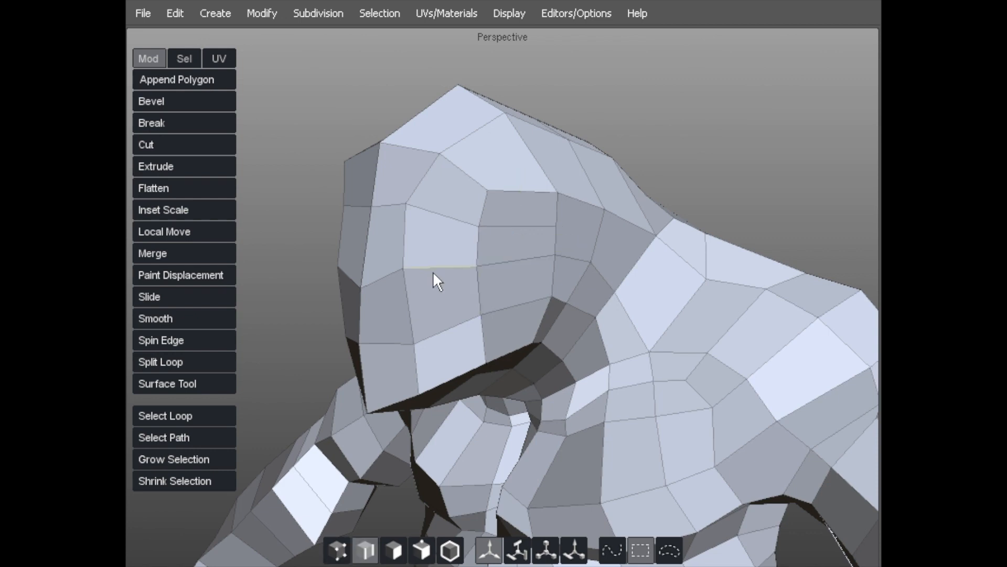
# Move the vertices on the front of the face to straighten the cheek edge and lower the brow line.
pyautogui.press('a')
pyautogui.moveTo(429, 264); pyautogui.dragTo(420, 283, button='middle')
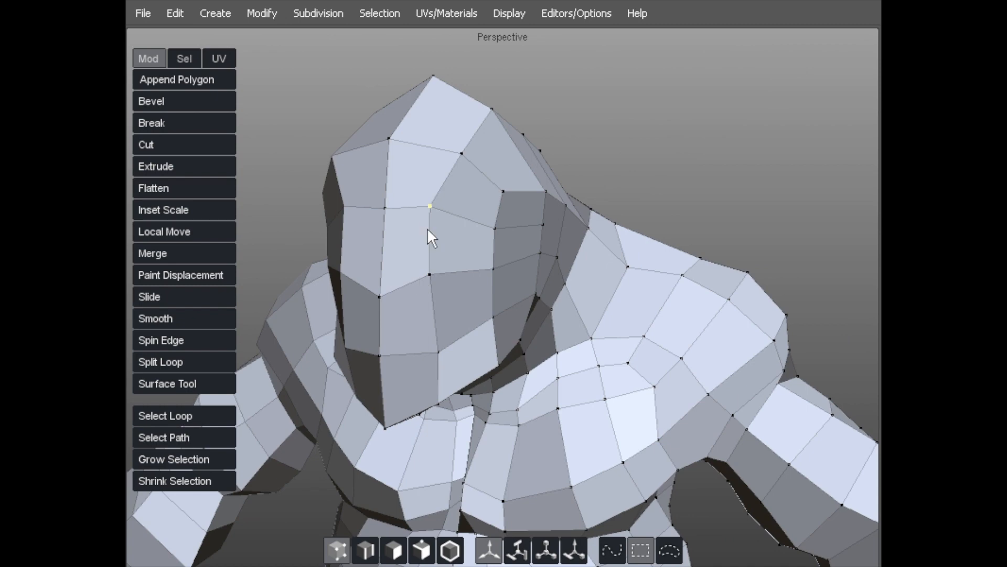
pyautogui.moveTo(439, 281); pyautogui.dragTo(428, 240)
pyautogui.moveTo(415, 221); pyautogui.dragTo(441, 209, button='middle')
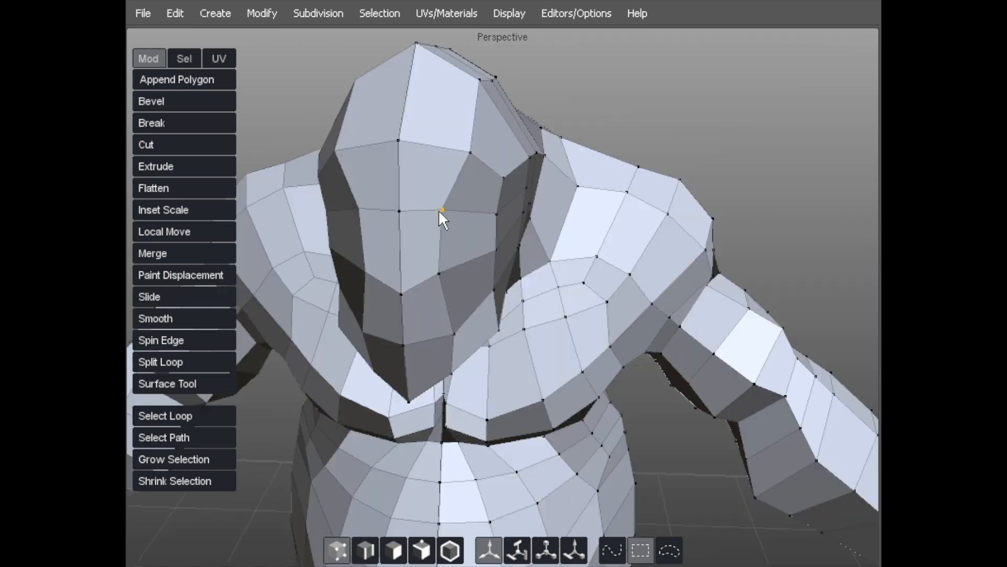
pyautogui.moveTo(465, 150); pyautogui.dragTo(438, 166)
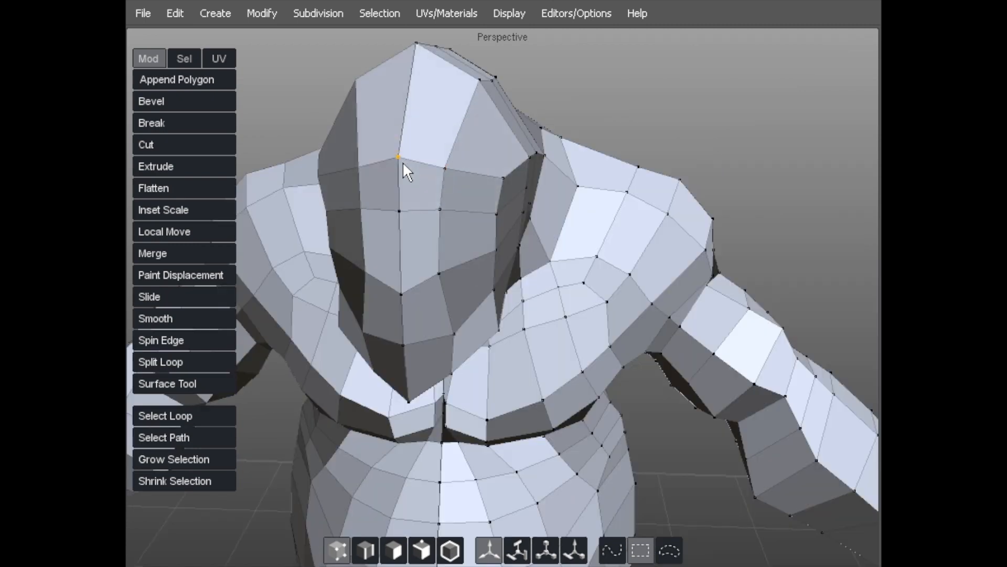
pyautogui.moveTo(402, 146); pyautogui.dragTo(357, 165, button='middle')
pyautogui.moveTo(398, 236); pyautogui.dragTo(385, 283, button='middle')
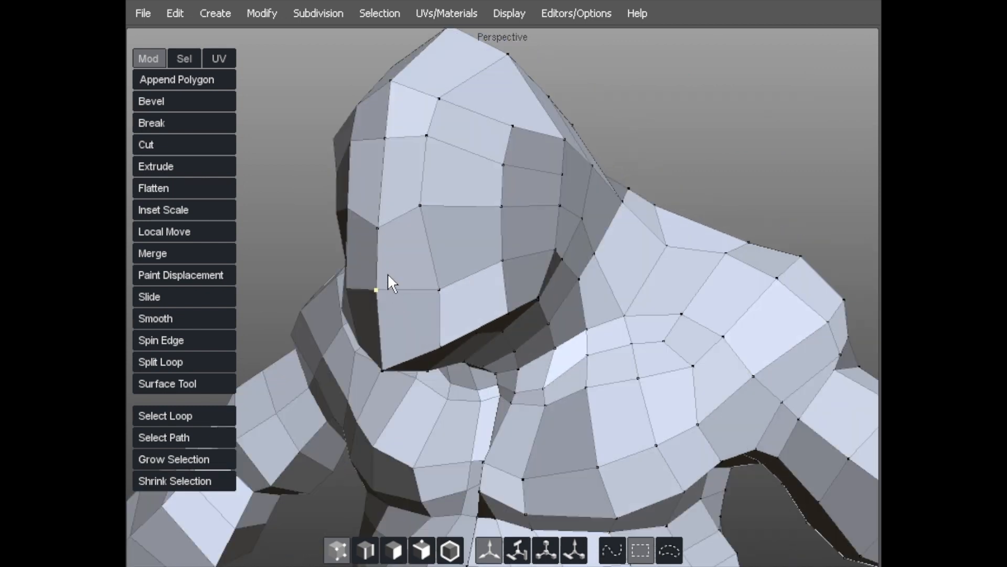
pyautogui.moveTo(497, 255); pyautogui.dragTo(574, 235, button='middle')
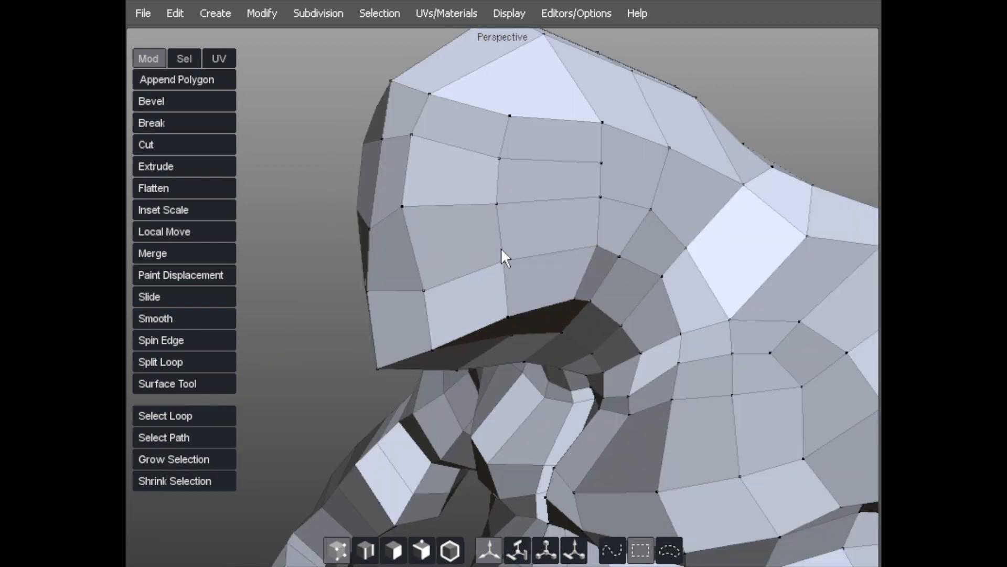
# Select the strip of three faces around the mouth area and split it lengthwise with a new edge row.
pyautogui.press('d')
pyautogui.click(613, 234)
pyautogui.keyDown('shift'); pyautogui.click(520, 245); pyautogui.keyUp('shift')
pyautogui.keyDown('shift'); pyautogui.click(404, 272); pyautogui.keyUp('shift')
pyautogui.click(561, 217)
pyautogui.keyDown('shift'); pyautogui.click(449, 251); pyautogui.keyUp('shift')
pyautogui.keyDown('shift'); pyautogui.click(383, 260); pyautogui.keyUp('shift')
pyautogui.moveTo(371, 260); pyautogui.dragTo(439, 271, button='middle')
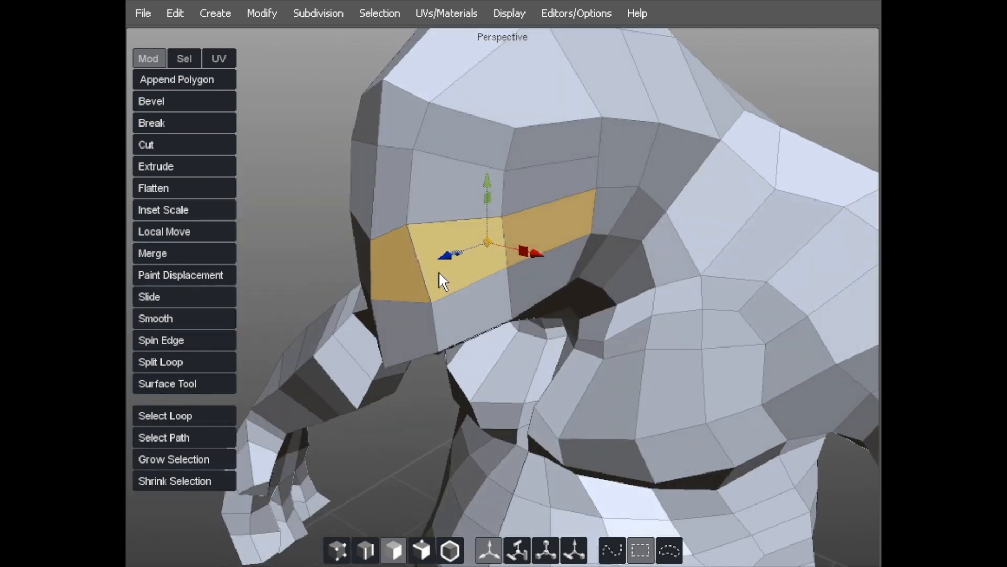
pyautogui.hotkey('shift', 'x')
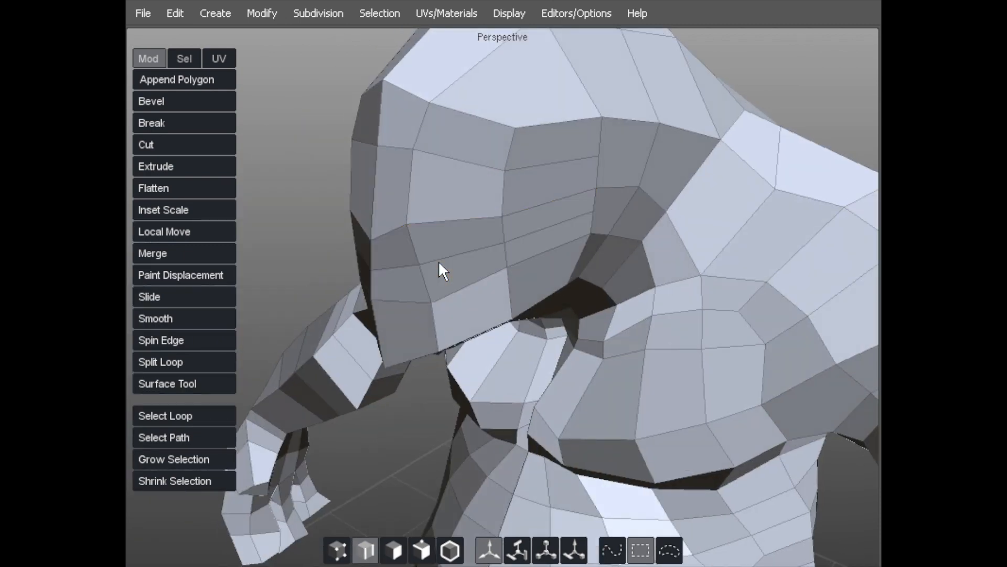
# Move the vertices around the new edge row and brow to shape a protruding nose and a recessed eye area.
pyautogui.press('a')
pyautogui.moveTo(411, 297); pyautogui.dragTo(385, 282, button='middle')
pyautogui.moveTo(386, 286); pyautogui.dragTo(446, 257)
pyautogui.moveTo(433, 300); pyautogui.dragTo(409, 301)
pyautogui.moveTo(409, 301); pyautogui.dragTo(379, 250, button='middle')
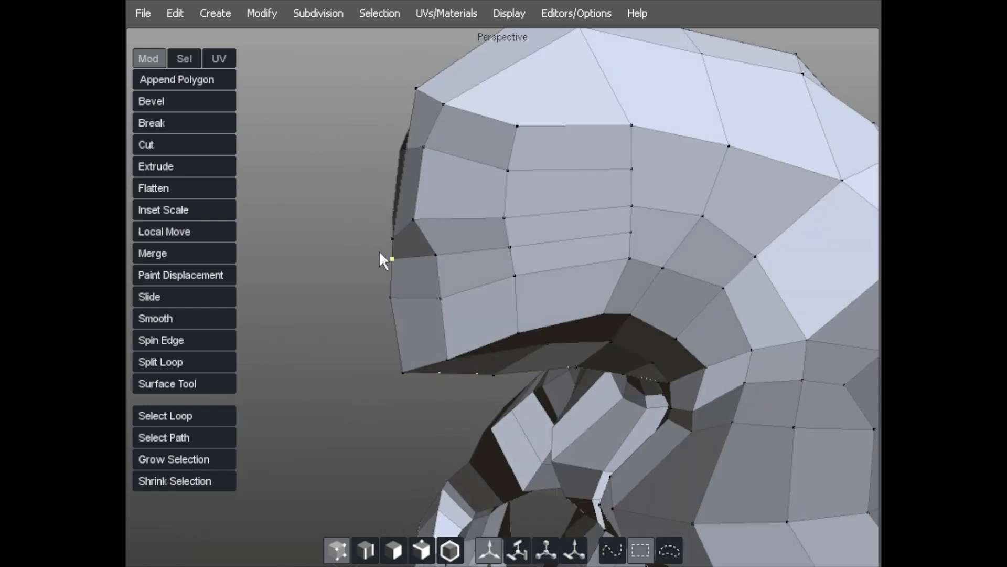
pyautogui.moveTo(401, 358); pyautogui.dragTo(346, 190, button='middle')
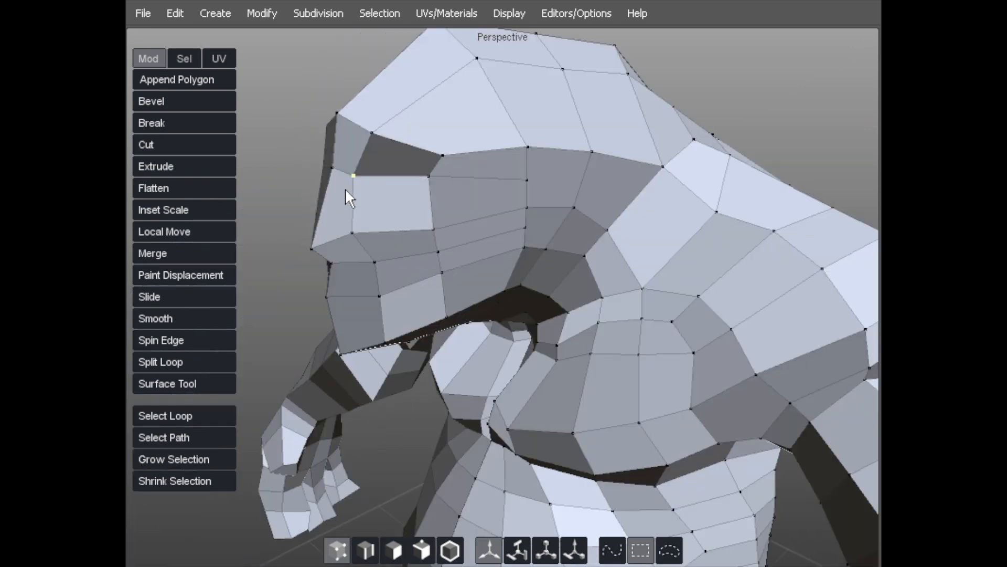
pyautogui.moveTo(408, 159); pyautogui.dragTo(415, 159, button='middle')
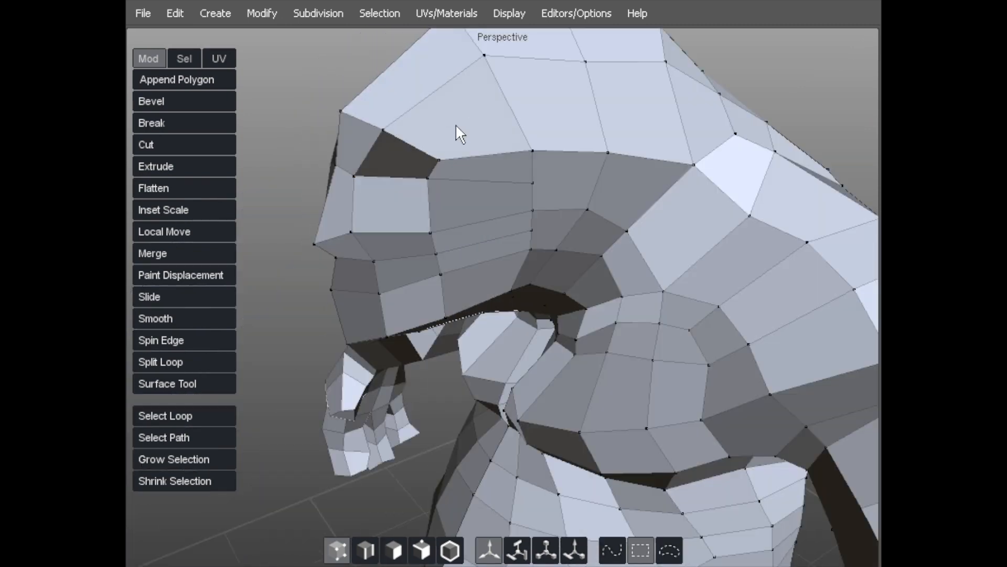
# Inset the forehead face above the eye recess and adjust its lower vertices to start a brow ridge.
pyautogui.moveTo(458, 124); pyautogui.dragTo(359, 128, button='middle')
pyautogui.press('d')
pyautogui.click(453, 147)
pyautogui.press('a')
pyautogui.moveTo(449, 181); pyautogui.dragTo(446, 164, button='middle')
pyautogui.click(485, 168)
pyautogui.moveTo(504, 168); pyautogui.dragTo(483, 166)
pyautogui.moveTo(483, 166); pyautogui.dragTo(546, 202, button='middle')
# Reposition the brow and upper forehead vertices to refine the shape of the skull above the eye.
pyautogui.moveTo(478, 159); pyautogui.dragTo(464, 147)
pyautogui.moveTo(462, 74); pyautogui.dragTo(436, 68)
pyautogui.moveTo(485, 104); pyautogui.dragTo(434, 74, button='middle')
pyautogui.moveTo(443, 80); pyautogui.dragTo(402, 83)
pyautogui.moveTo(402, 83); pyautogui.dragTo(374, 139, button='middle')
pyautogui.moveTo(367, 231); pyautogui.dragTo(389, 163, button='middle')
pyautogui.moveTo(306, 78); pyautogui.dragTo(380, 231, button='middle')
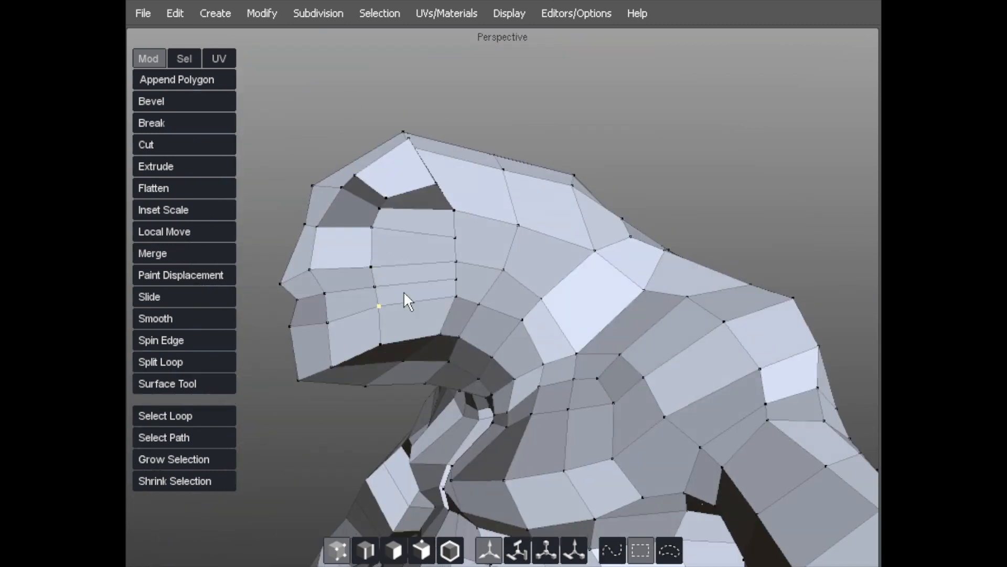
# Select the ring of faces around the head behind the eye and split it lengthwise with a new edge row.
pyautogui.press('d')
pyautogui.click(401, 252)
pyautogui.keyDown('shift'); pyautogui.click(406, 273); pyautogui.keyUp('shift')
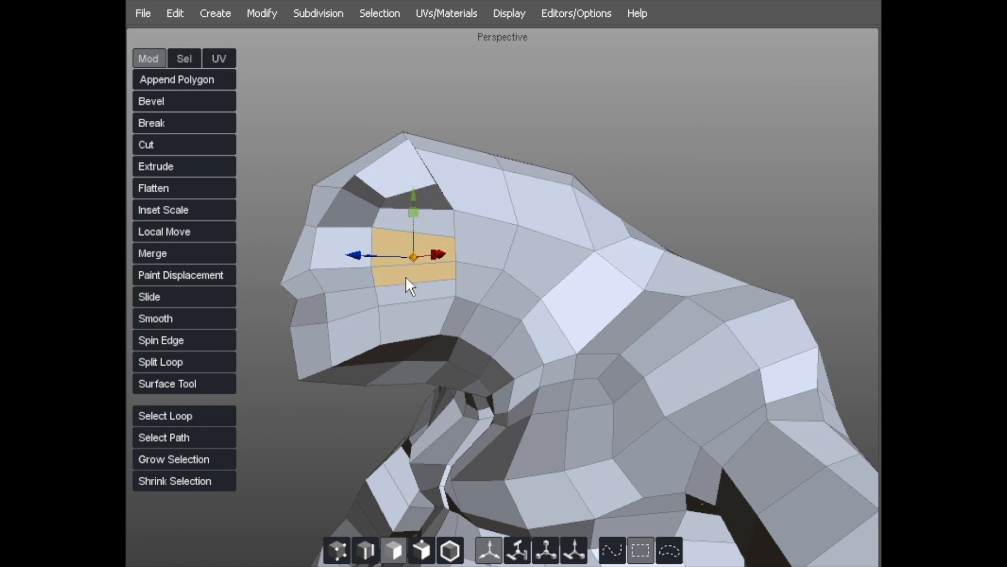
pyautogui.hotkey('alt', 'e')
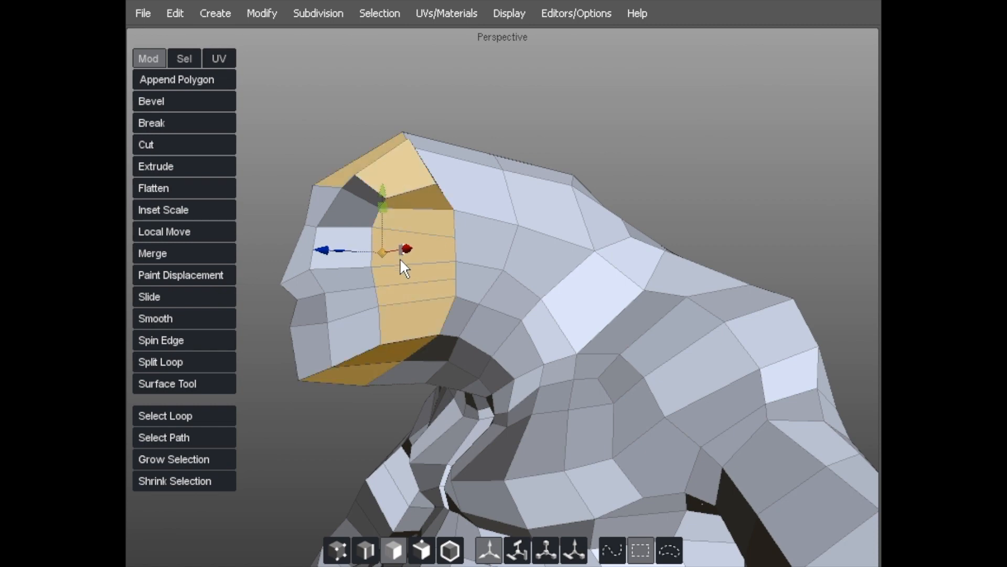
pyautogui.moveTo(372, 228); pyautogui.dragTo(405, 294, button='middle')
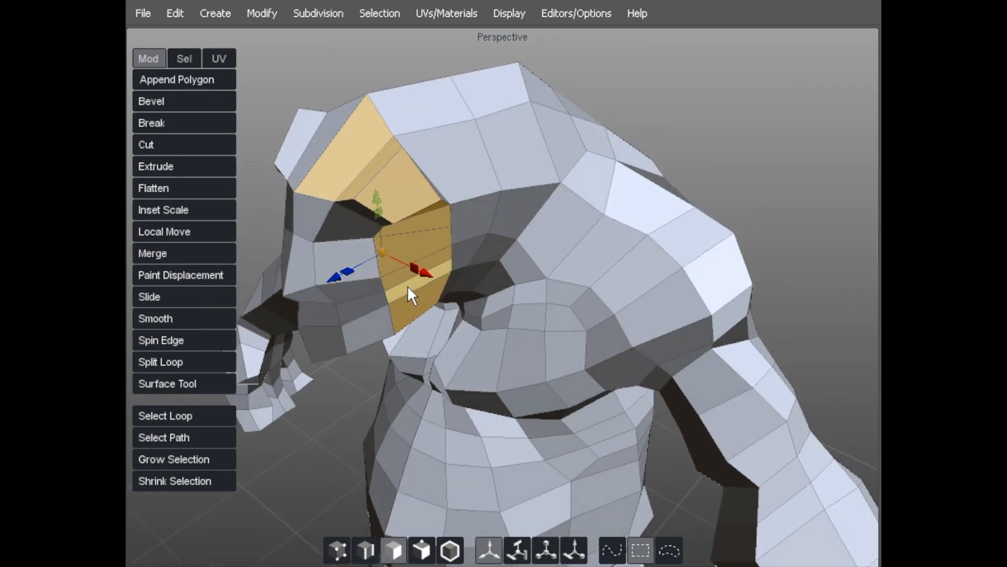
pyautogui.press('s')
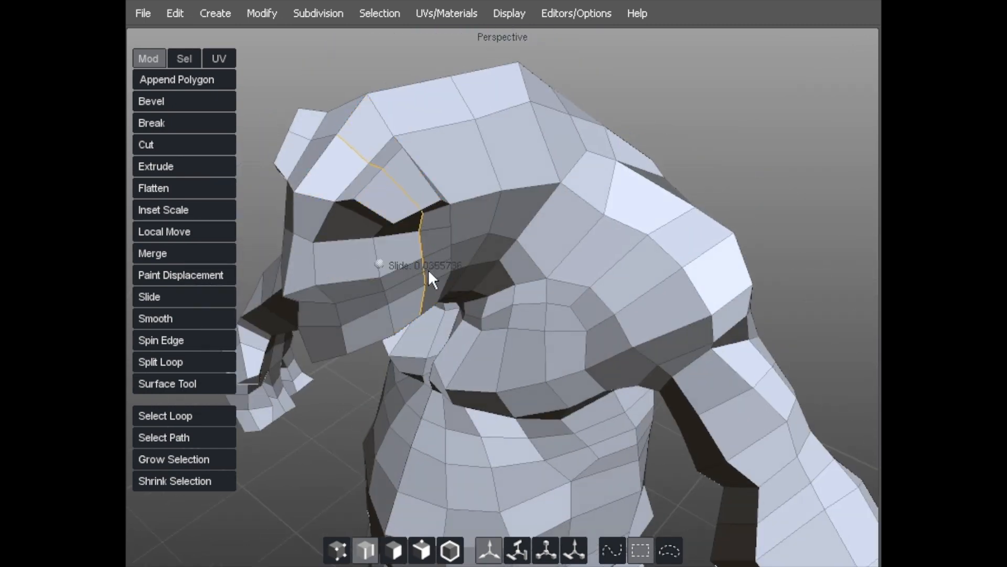
# Move the vertices of the new edge row and the lower brow to shape the upper rim of the eye recess.
pyautogui.moveTo(359, 212); pyautogui.dragTo(446, 263, button='middle')
pyautogui.press('a')
pyautogui.moveTo(460, 217); pyautogui.dragTo(390, 227)
pyautogui.moveTo(439, 250); pyautogui.dragTo(416, 238)
pyautogui.moveTo(453, 264); pyautogui.dragTo(524, 338, button='middle')
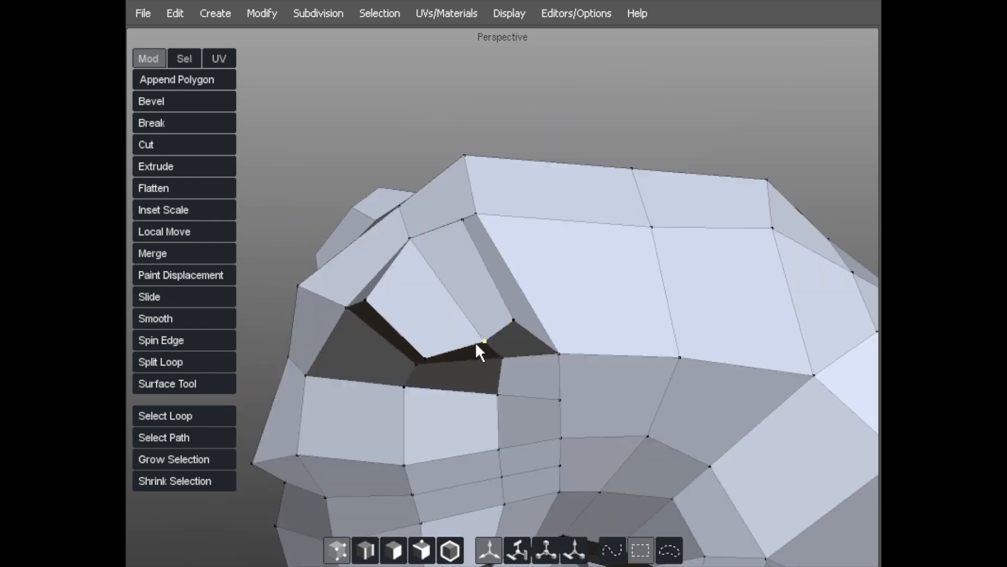
pyautogui.moveTo(424, 359); pyautogui.dragTo(418, 354)
pyautogui.moveTo(501, 358); pyautogui.dragTo(493, 361)
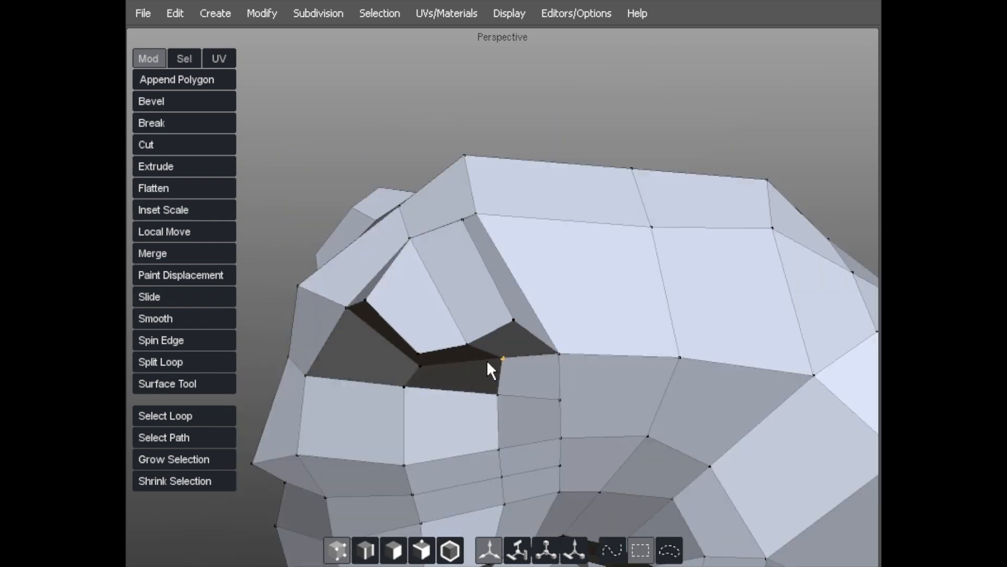
# Raise the outer brow vertices to widen the corner of the eye recess and adjust the vertex beside the nose bridge.
pyautogui.moveTo(515, 320); pyautogui.dragTo(511, 295)
pyautogui.moveTo(558, 354); pyautogui.dragTo(551, 313)
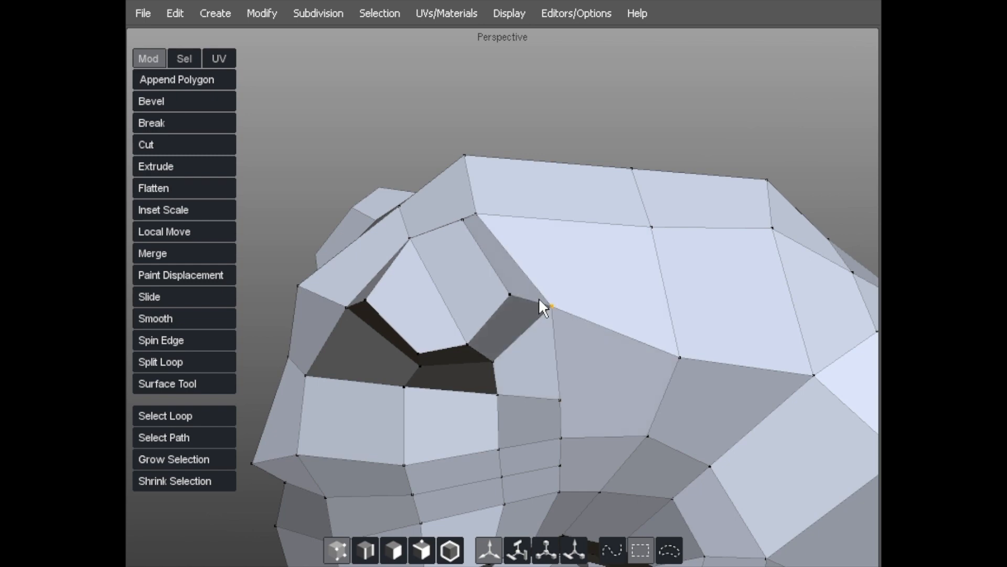
pyautogui.moveTo(476, 214); pyautogui.dragTo(494, 213)
pyautogui.moveTo(504, 204); pyautogui.dragTo(473, 212, button='middle')
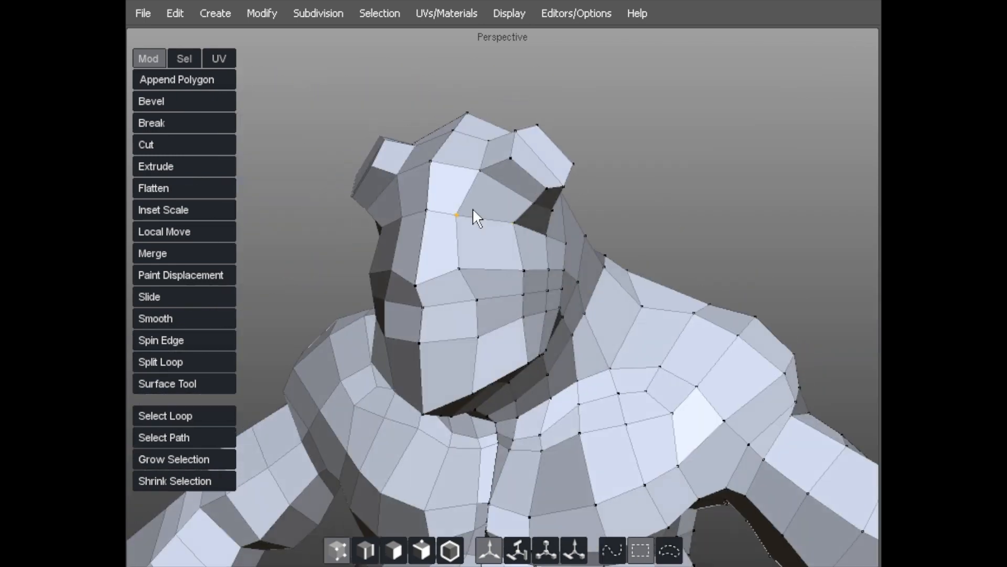
pyautogui.moveTo(539, 234); pyautogui.dragTo(458, 232, button='middle')
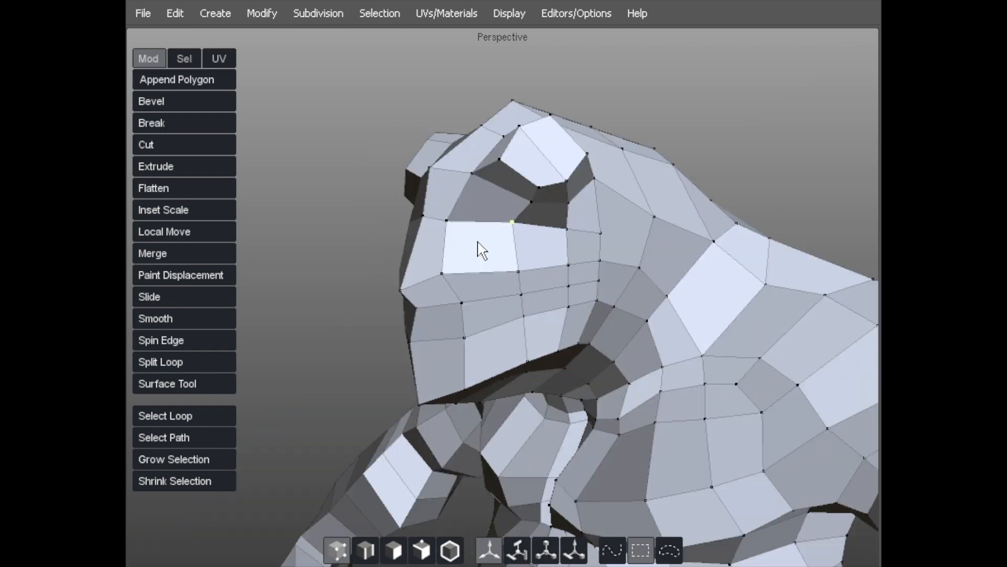
pyautogui.moveTo(459, 212); pyautogui.dragTo(465, 218)
# Move the cheek vertices behind the eye forward and lower the vertex above the jawline.
pyautogui.moveTo(472, 173); pyautogui.dragTo(427, 256, button='middle')
pyautogui.moveTo(461, 300); pyautogui.dragTo(455, 203, button='middle')
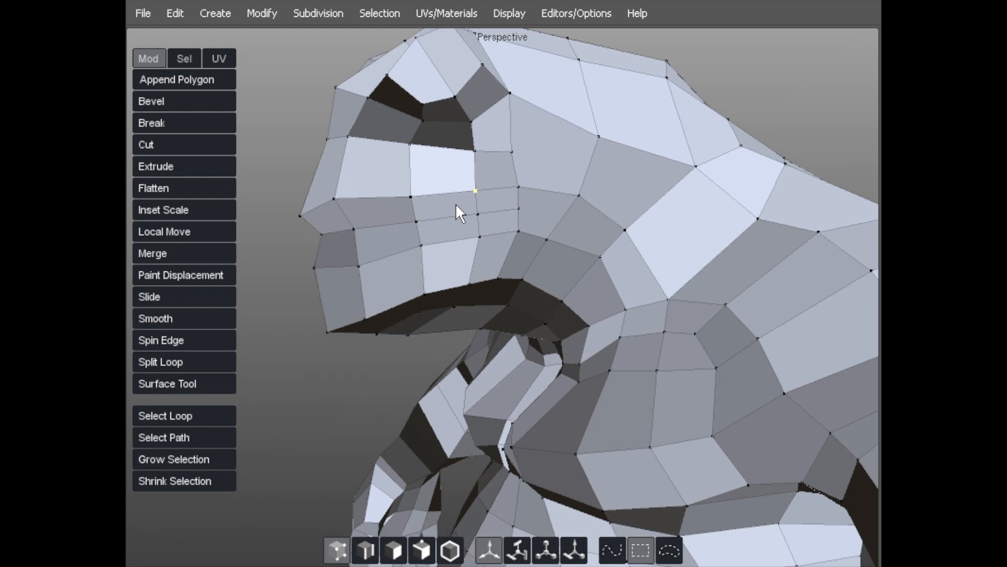
pyautogui.moveTo(509, 152); pyautogui.dragTo(484, 154)
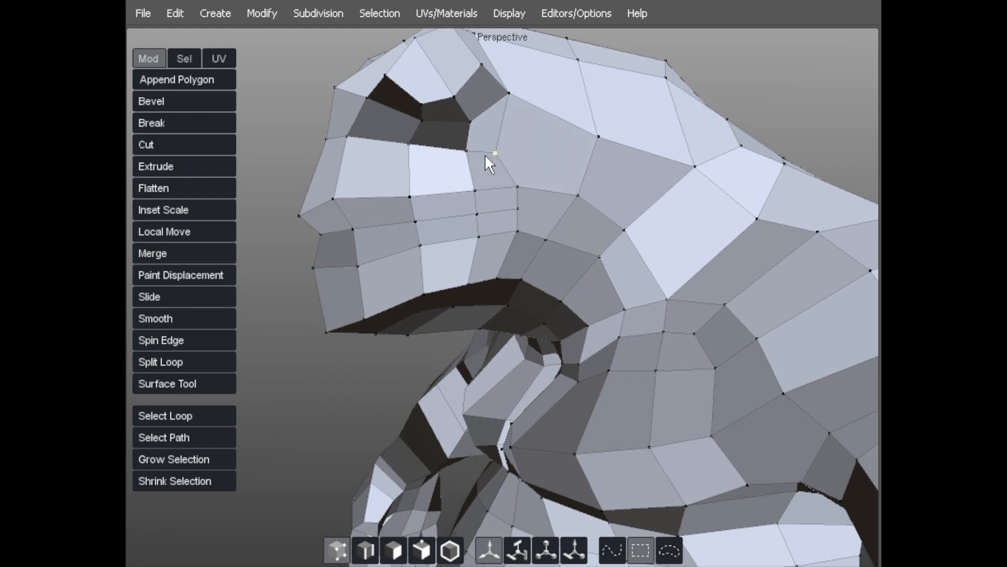
pyautogui.moveTo(517, 187); pyautogui.dragTo(505, 200)
pyautogui.moveTo(478, 239); pyautogui.dragTo(470, 248)
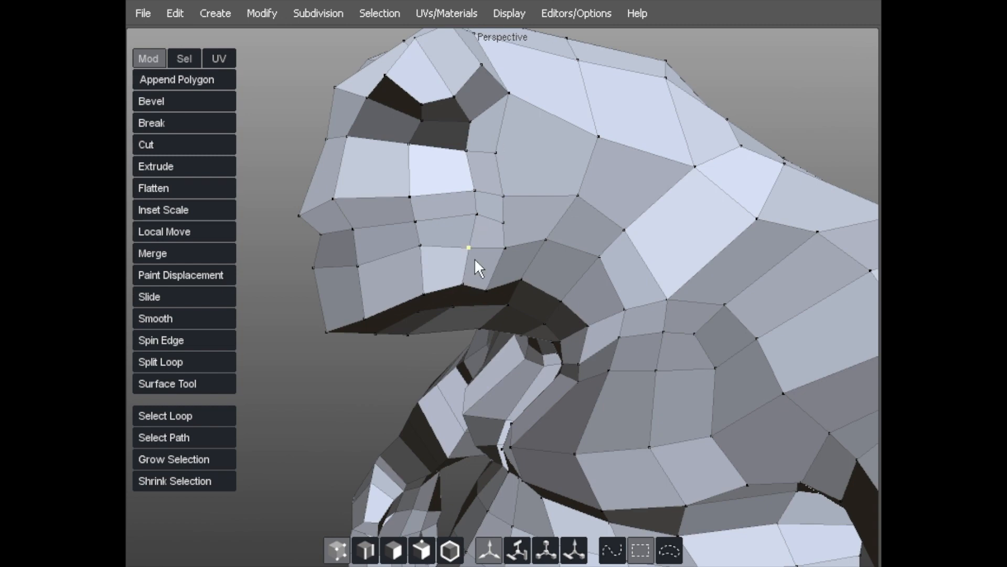
pyautogui.moveTo(474, 259); pyautogui.dragTo(435, 365, button='middle')
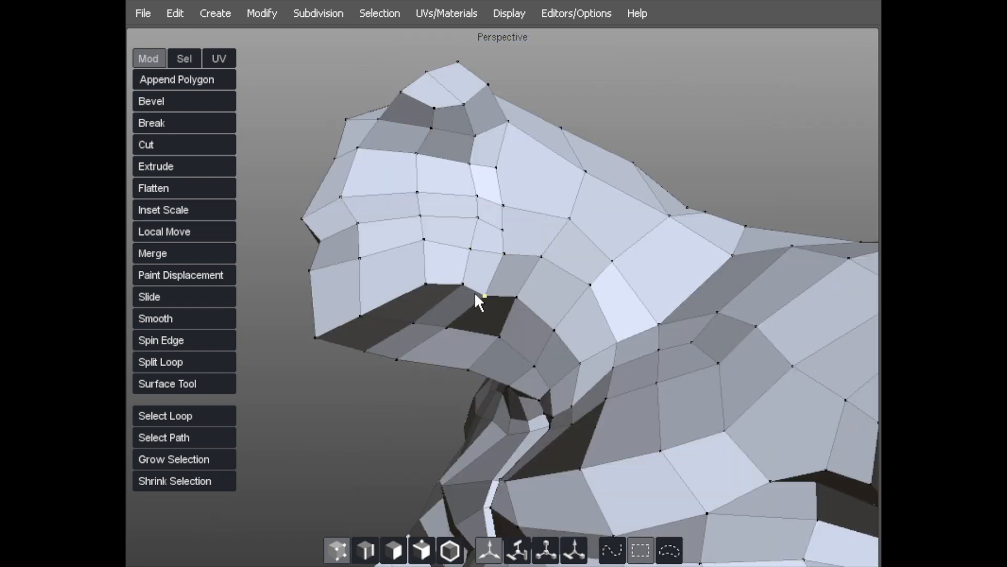
# Reposition the vertices at the back of the cheek to even out the side of the head.
pyautogui.moveTo(475, 292); pyautogui.dragTo(380, 206, button='middle')
pyautogui.moveTo(383, 221); pyautogui.dragTo(376, 221)
pyautogui.moveTo(499, 193); pyautogui.dragTo(486, 191)
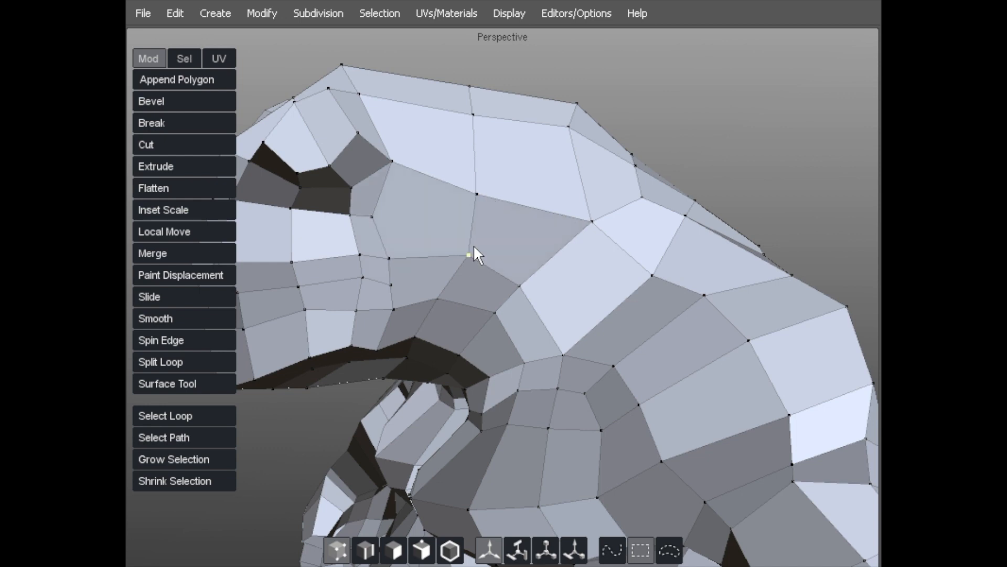
pyautogui.moveTo(464, 253); pyautogui.dragTo(418, 210, button='middle')
pyautogui.moveTo(422, 216); pyautogui.dragTo(419, 214)
pyautogui.moveTo(454, 230); pyautogui.dragTo(424, 235)
# Cut a new line of edges from the rear cheek vertex backward and up over the top of the head.
pyautogui.press('g')
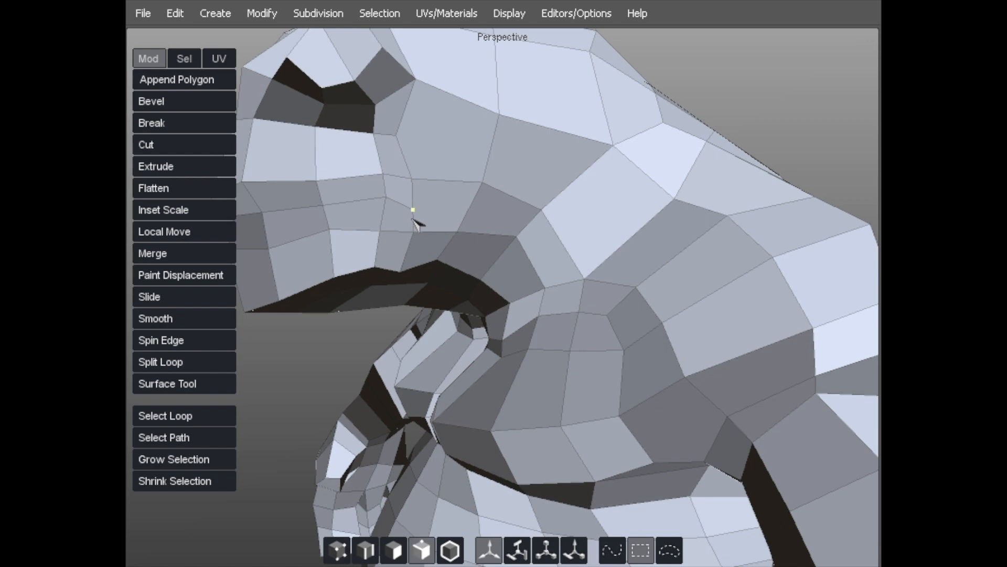
pyautogui.click(470, 210)
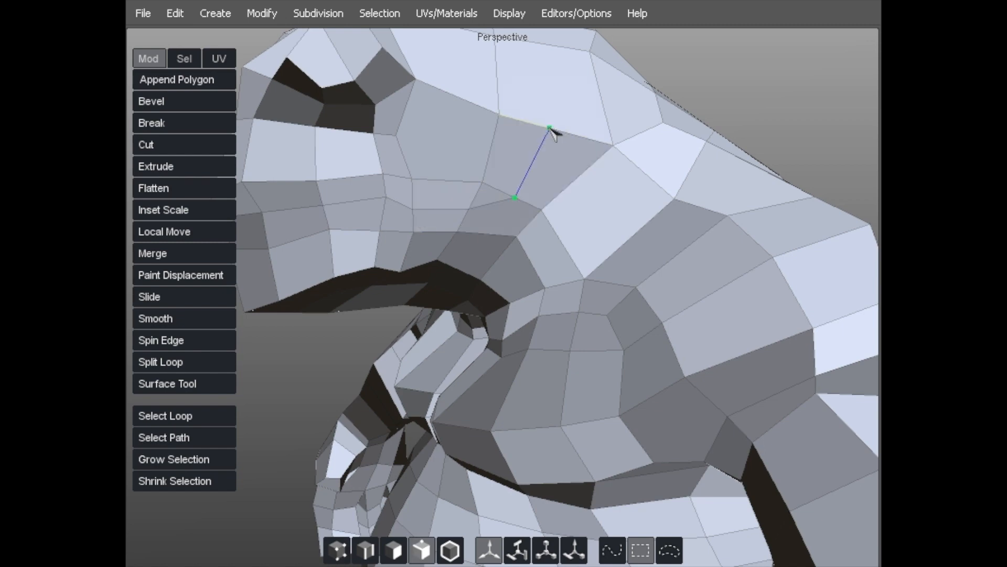
pyautogui.scroll(-5, 513, 117)
pyautogui.scroll(3, 459, 226)
pyautogui.moveTo(459, 227); pyautogui.dragTo(524, 188, button='middle')
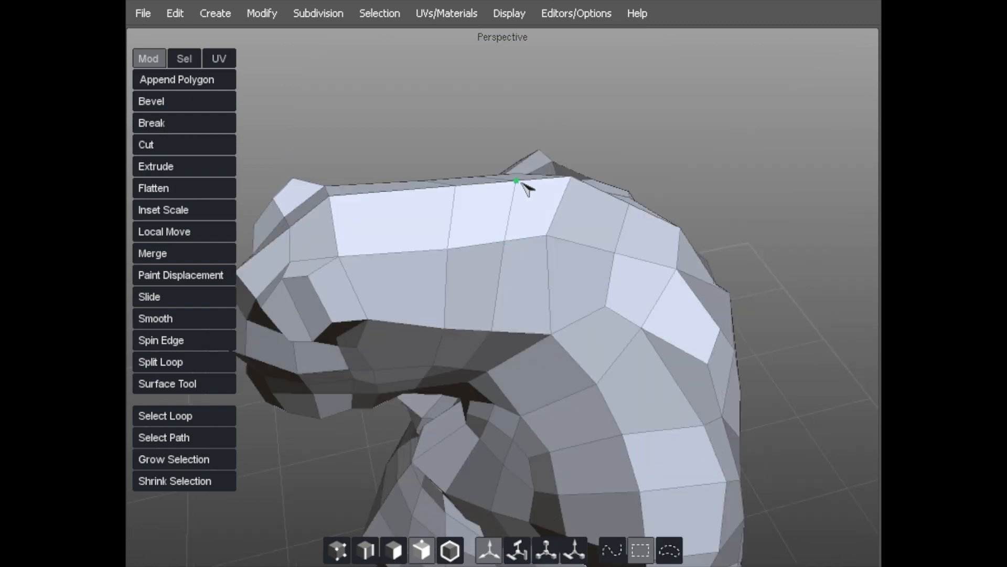
# Adjust the vertices around the new cut and pull the rear cheek vertex forward and down.
pyautogui.press('a')
pyautogui.moveTo(441, 296); pyautogui.dragTo(525, 160, button='middle')
pyautogui.moveTo(455, 263); pyautogui.dragTo(458, 269, button='middle')
pyautogui.moveTo(458, 270); pyautogui.dragTo(451, 251)
pyautogui.moveTo(480, 212); pyautogui.dragTo(426, 264)
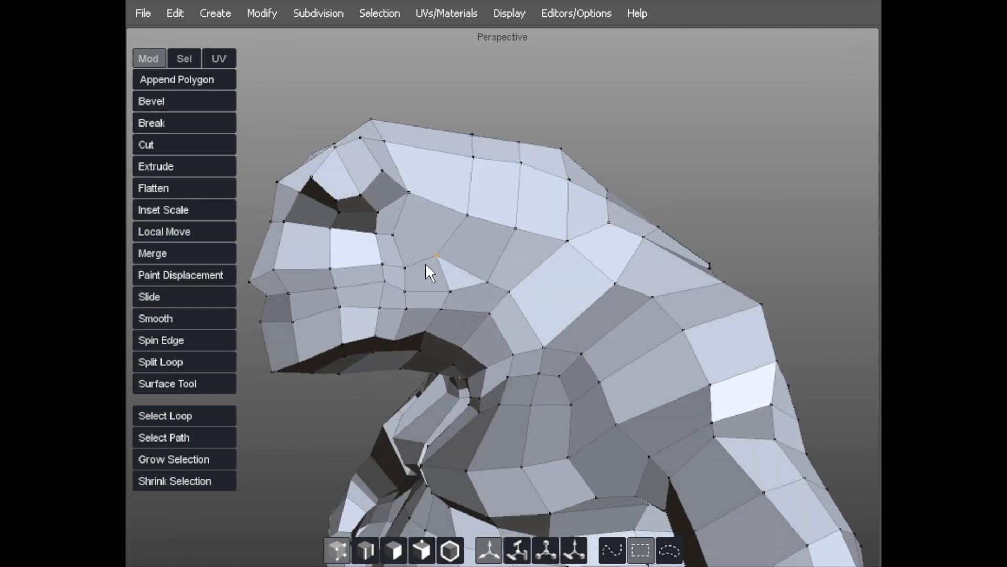
# Cut new edges from the back of the cheek across the side of the head to the vertex behind the eye.
pyautogui.press('x')
pyautogui.click(489, 283)
pyautogui.moveTo(479, 251); pyautogui.dragTo(411, 212, button='middle')
pyautogui.scroll(3, 445, 234)
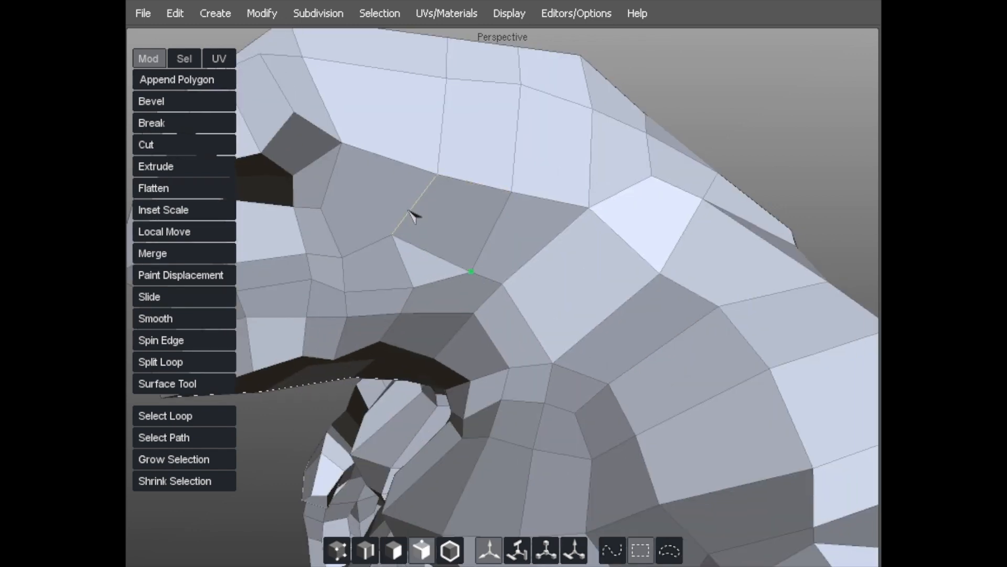
pyautogui.click(407, 216)
pyautogui.click(321, 209)
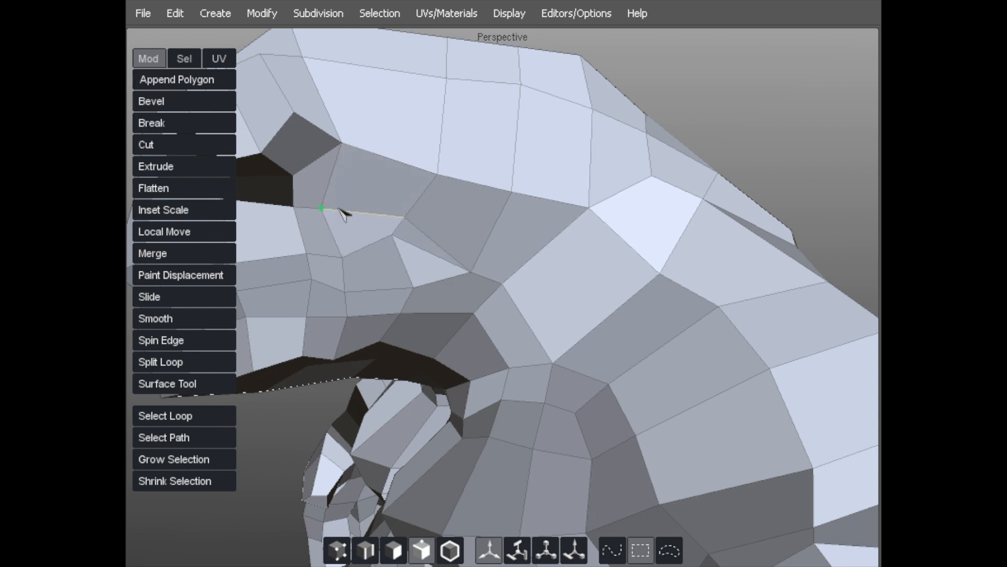
pyautogui.rightClick(350, 208)
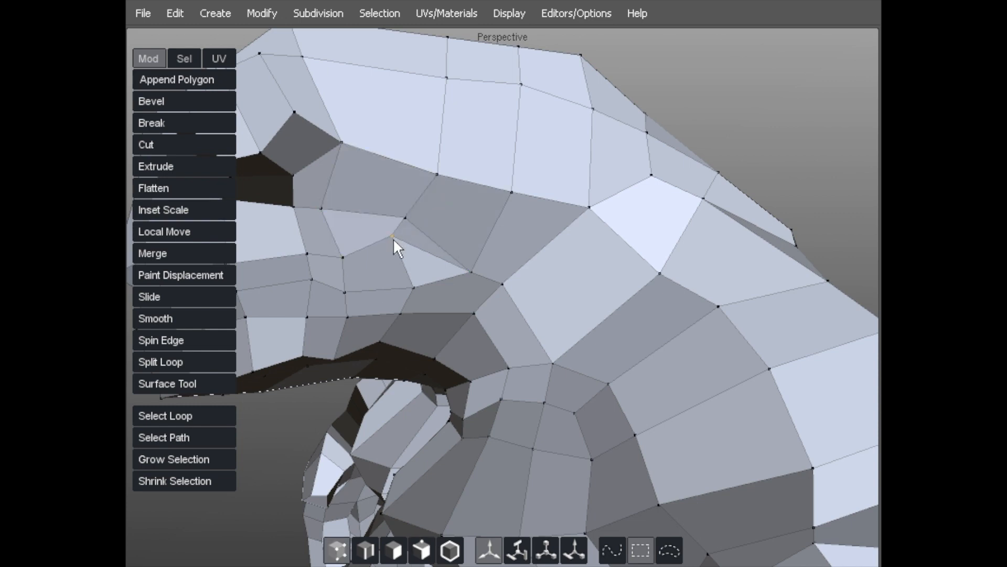
# Lower the cheek vertex beneath the new cut and delete the diagonal edge behind it.
pyautogui.moveTo(394, 241); pyautogui.dragTo(387, 257)
pyautogui.press('s')
pyautogui.click(409, 260)
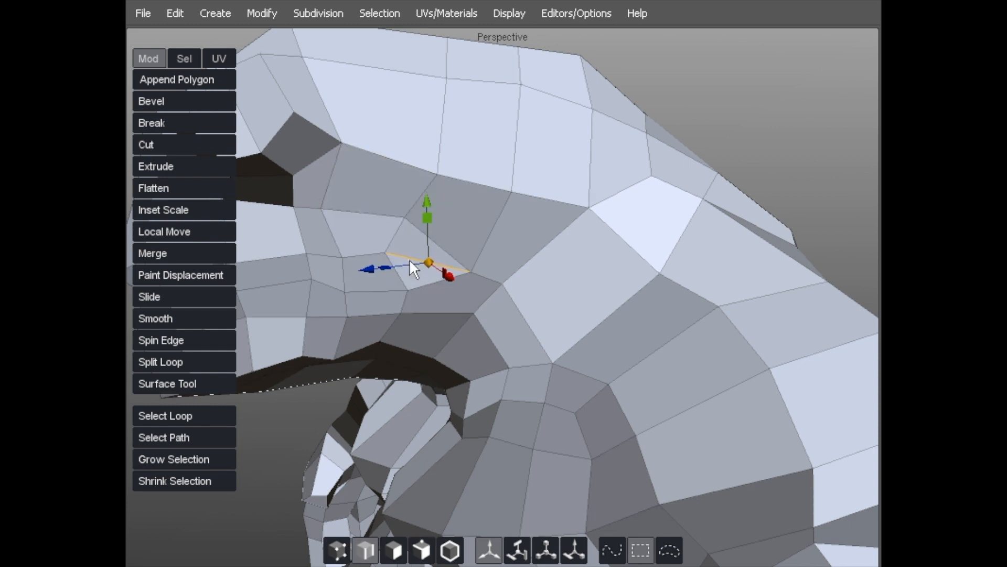
pyautogui.press('Delete')
# Move the vertices where the cheek meets the neck to even out the surrounding faces.
pyautogui.moveTo(397, 254); pyautogui.dragTo(471, 199, button='middle')
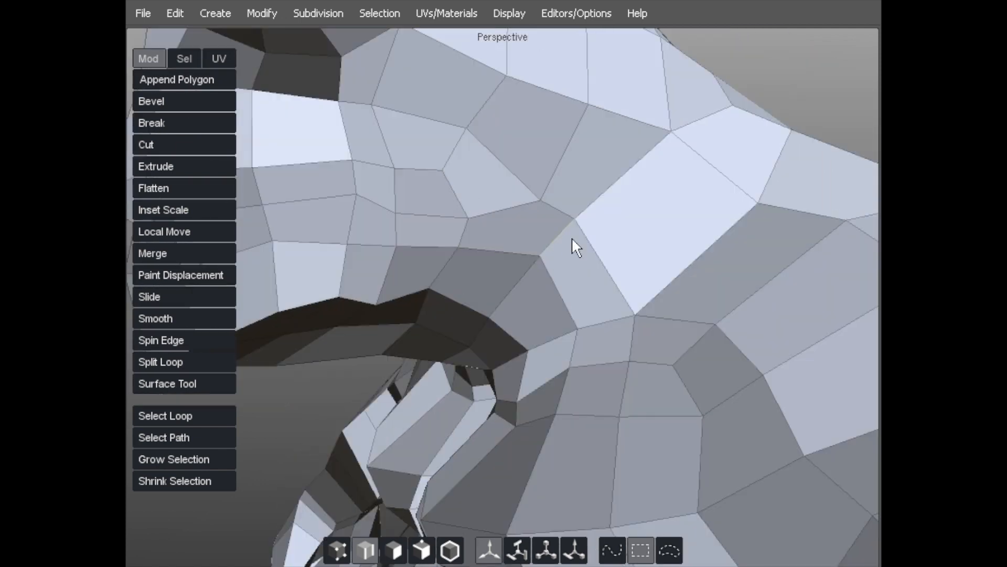
pyautogui.press('a')
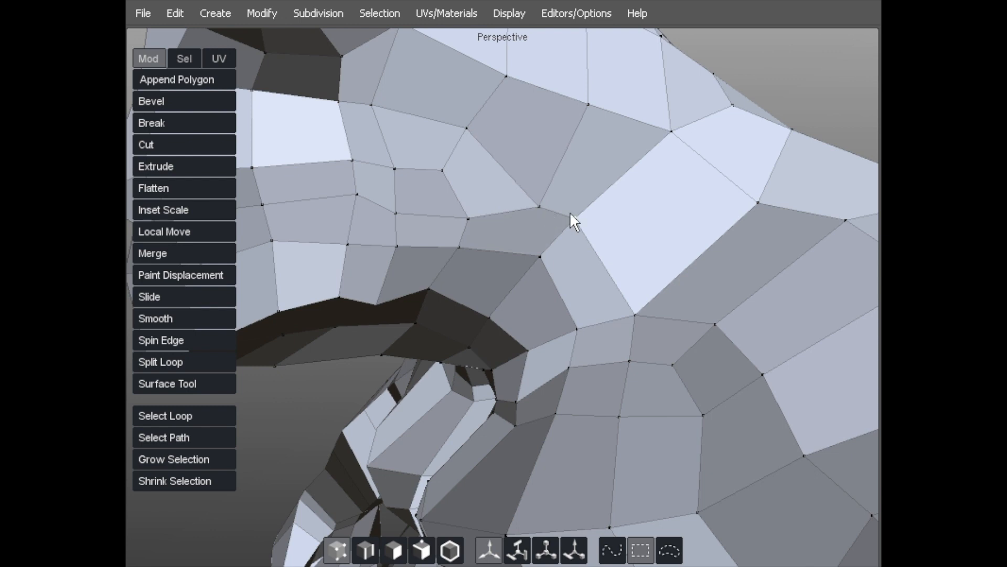
pyautogui.moveTo(535, 206); pyautogui.dragTo(527, 194)
pyautogui.moveTo(533, 256); pyautogui.dragTo(504, 267)
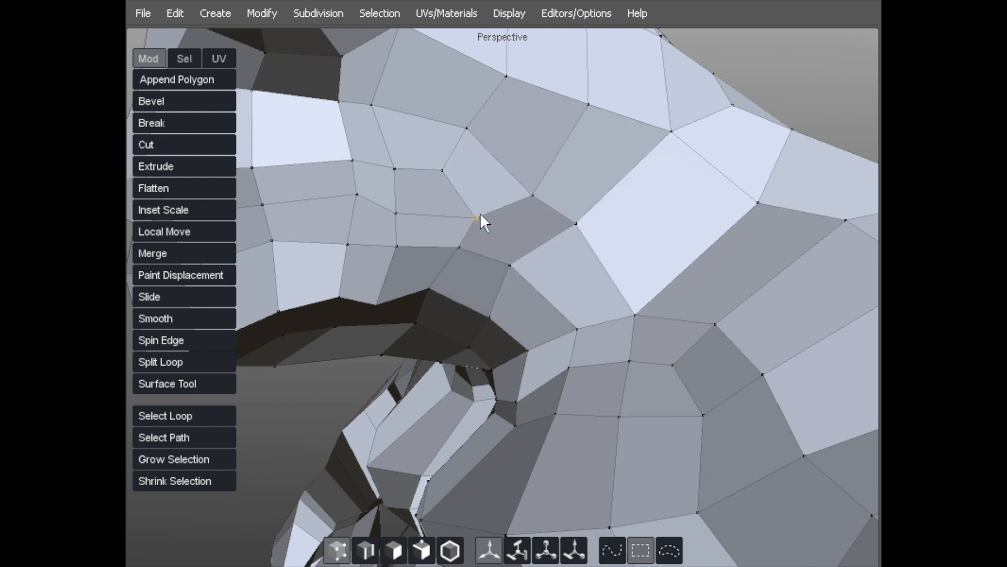
pyautogui.moveTo(540, 194); pyautogui.dragTo(535, 178)
# Connect two vertices at the rear of the jaw with a new edge and adjust the vertex beneath it.
pyautogui.click(478, 217)
pyautogui.keyDown('shift'); pyautogui.click(508, 266); pyautogui.keyUp('shift')
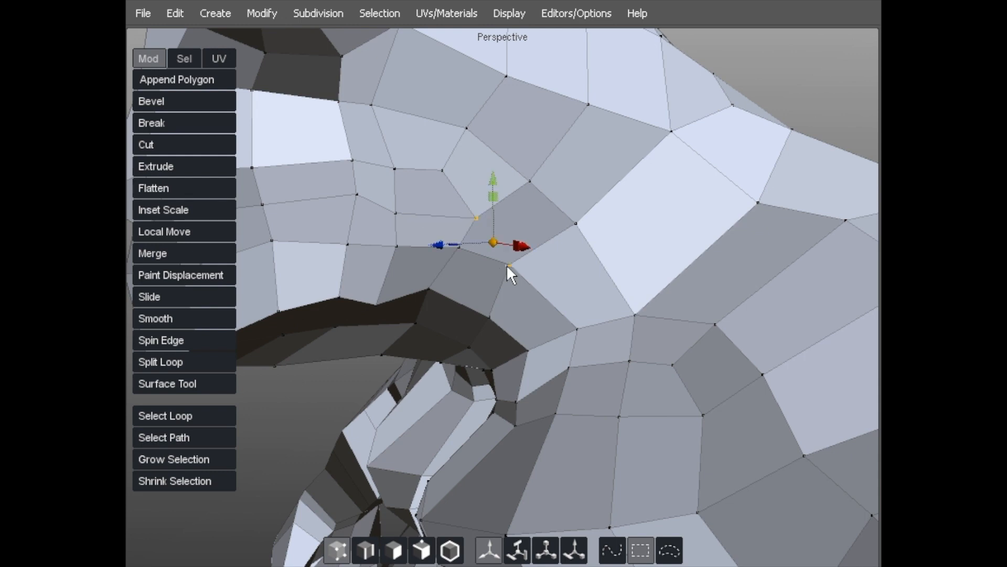
pyautogui.press('x')
pyautogui.click(466, 275)
pyautogui.moveTo(454, 256); pyautogui.dragTo(461, 274)
pyautogui.scroll(2, 481, 190)
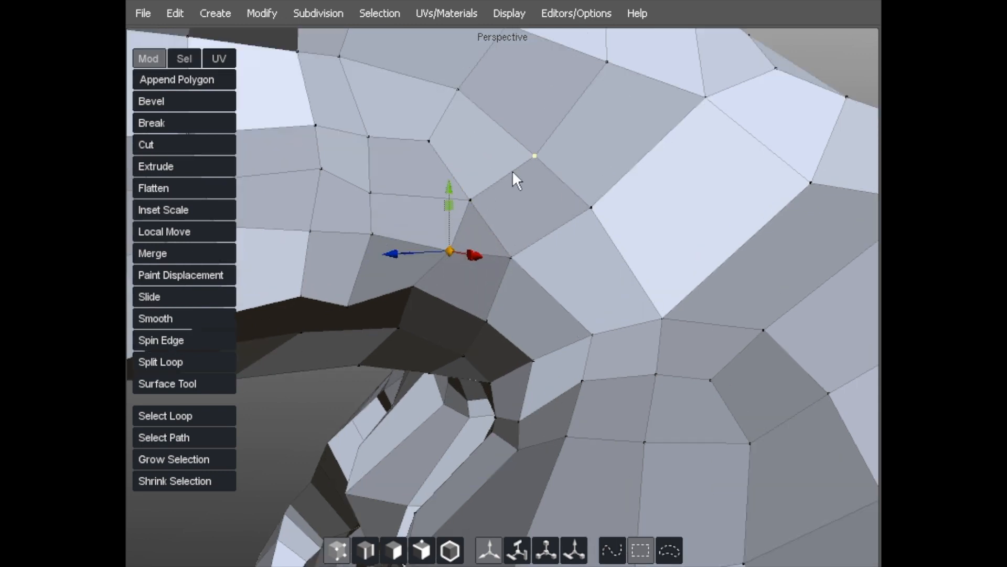
# Clear the selection and move the vertices at the outer eye corner and upper cheek to reshape the eye area.
pyautogui.scroll(-5, 566, 187)
pyautogui.scroll(5, 509, 177)
pyautogui.moveTo(486, 137); pyautogui.dragTo(439, 138, button='middle')
pyautogui.moveTo(396, 197); pyautogui.dragTo(400, 194, button='middle')
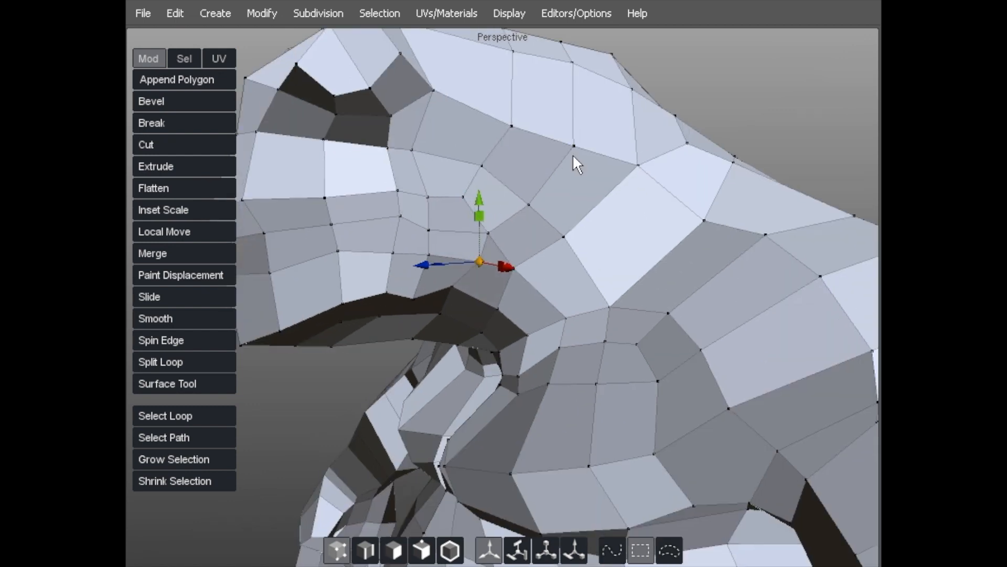
pyautogui.click(761, 100)
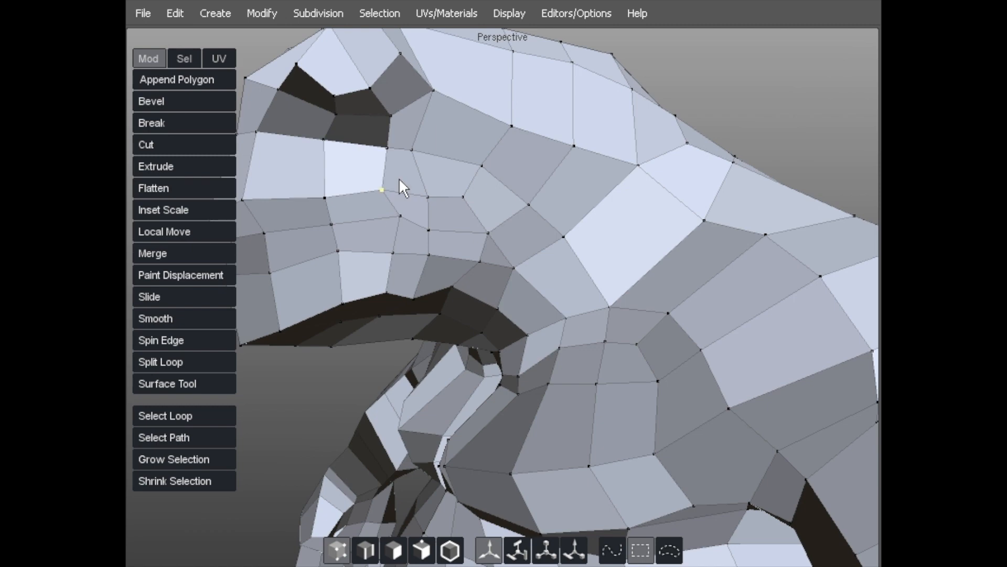
pyautogui.scroll(-4, 397, 191)
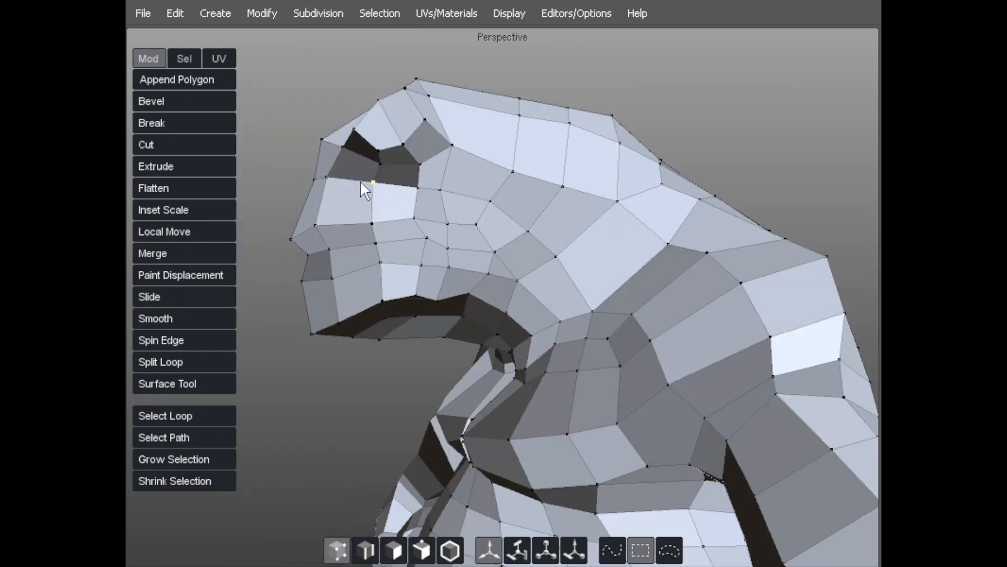
pyautogui.keyDown('alt'); pyautogui.moveTo(360, 180); pyautogui.dragTo(350, 184); pyautogui.keyUp('alt')
pyautogui.moveTo(439, 189); pyautogui.dragTo(432, 170, button='middle')
pyautogui.moveTo(432, 230); pyautogui.dragTo(517, 203, button='middle')
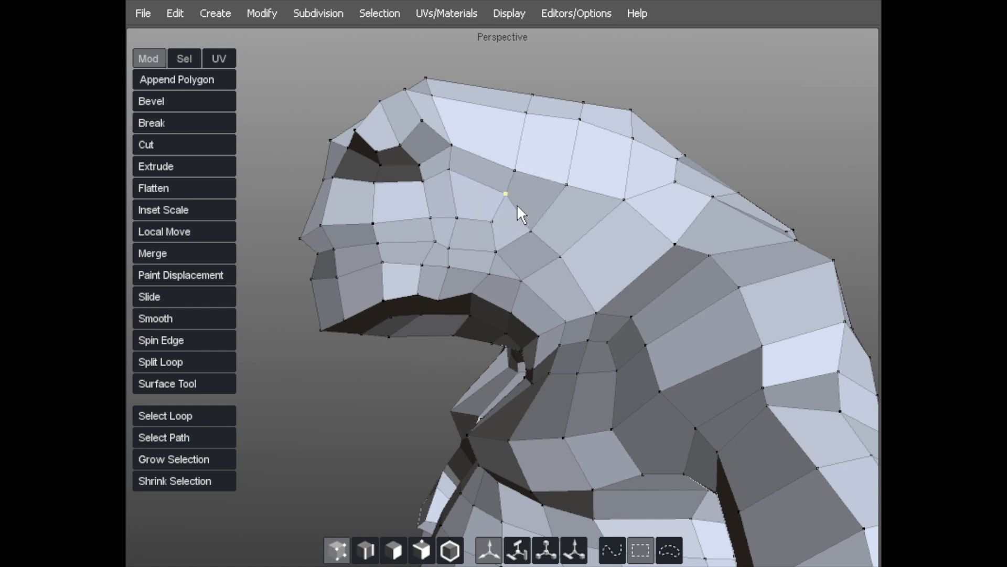
# Space out the vertices on the side of the cheek to form an even grid of faces behind the eye.
pyautogui.moveTo(484, 250); pyautogui.dragTo(454, 252, button='middle')
pyautogui.moveTo(455, 222); pyautogui.dragTo(466, 221, button='middle')
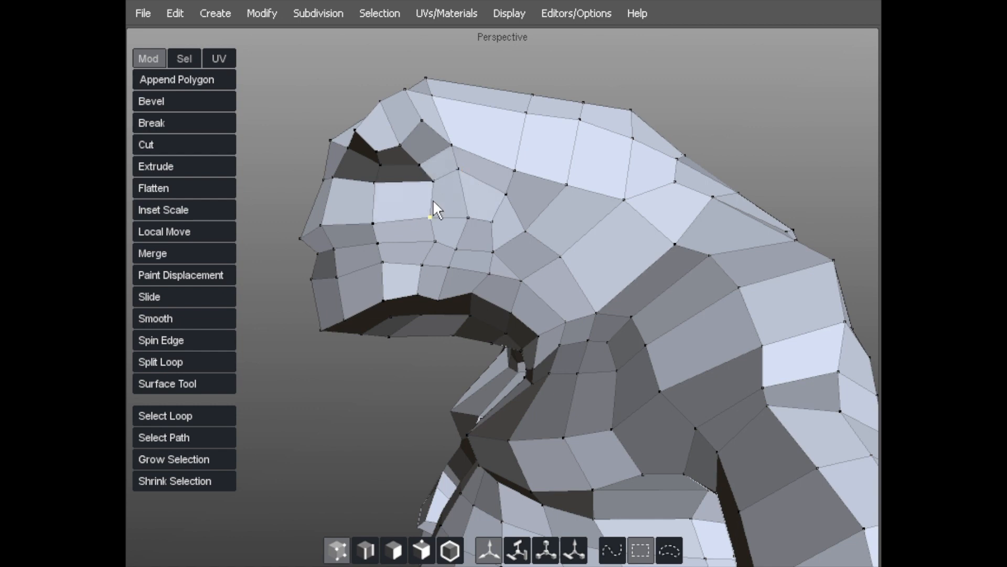
pyautogui.moveTo(423, 253); pyautogui.dragTo(417, 254, button='middle')
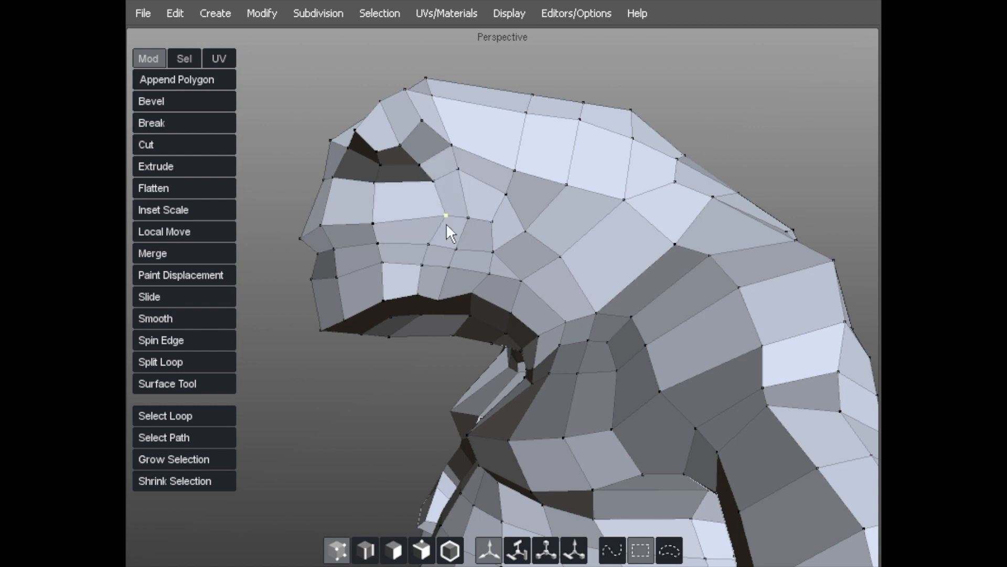
pyautogui.moveTo(493, 200); pyautogui.dragTo(488, 222, button='middle')
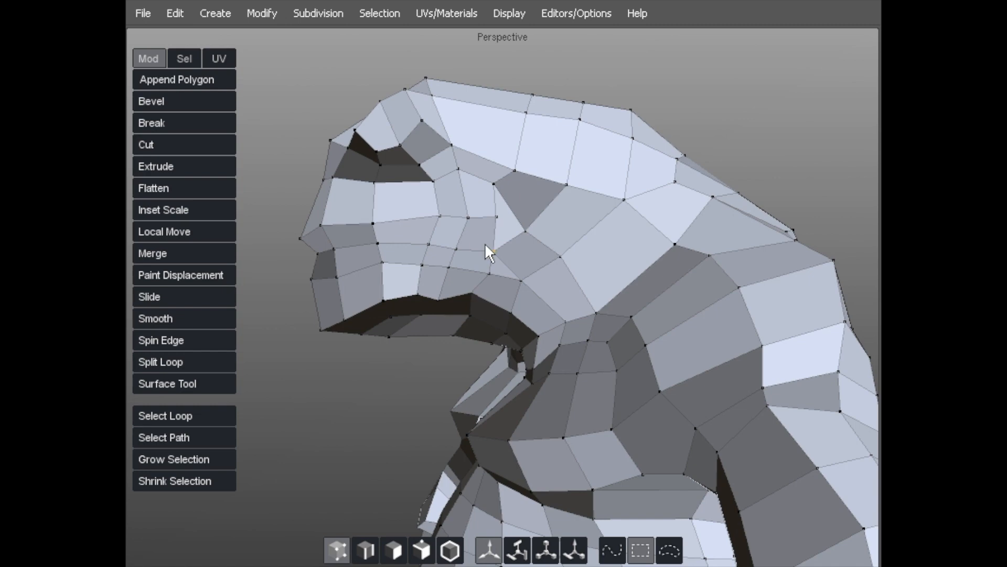
# Select the block of small faces on the side of the cheek behind the eye and extrude it outward.
pyautogui.moveTo(458, 247)
pyautogui.keyDown('alt'); pyautogui.mouseDown()
pyautogui.moveTo(447, 282)
pyautogui.moveTo(480, 257)
pyautogui.moveTo(472, 246)
pyautogui.mouseUp(); pyautogui.keyUp('alt')
pyautogui.press('d')
pyautogui.click(468, 227)
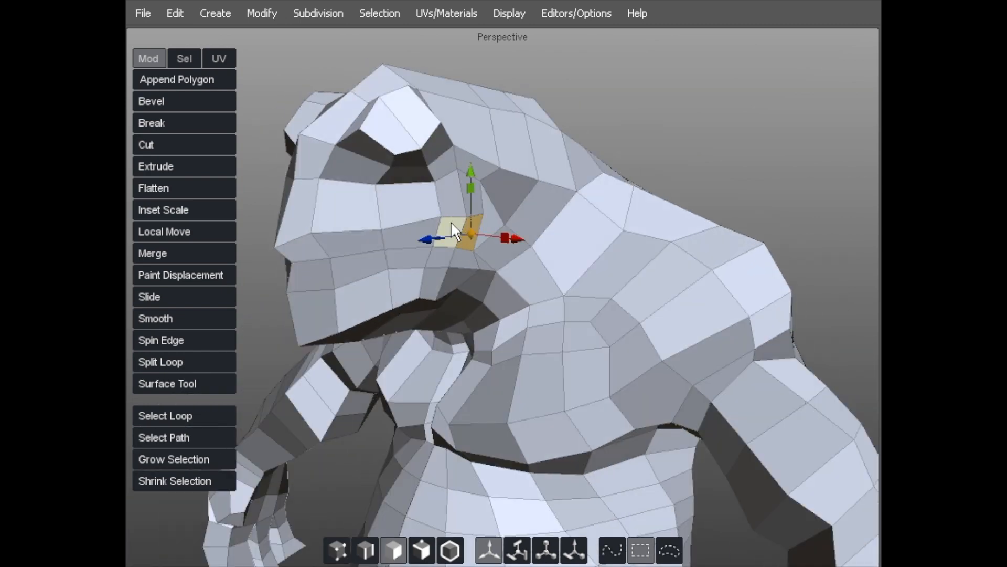
pyautogui.keyDown('shift'); pyautogui.click(448, 218); pyautogui.keyUp('shift')
pyautogui.keyDown('shift'); pyautogui.click(449, 196); pyautogui.keyUp('shift')
pyautogui.keyDown('alt'); pyautogui.moveTo(540, 196); pyautogui.dragTo(622, 194); pyautogui.keyUp('alt')
pyautogui.press('z')
pyautogui.rightClick(485, 156)
pyautogui.moveTo(476, 192); pyautogui.dragTo(544, 181, button='middle')
# Extrude the end faces a second time and scale them down to form a tapered ear.
pyautogui.press('z')
pyautogui.rightClick(493, 191)
pyautogui.keyDown('alt'); pyautogui.moveTo(590, 173); pyautogui.dragTo(438, 253); pyautogui.keyUp('alt')
pyautogui.moveTo(479, 215); pyautogui.dragTo(508, 212)
pyautogui.press('r')
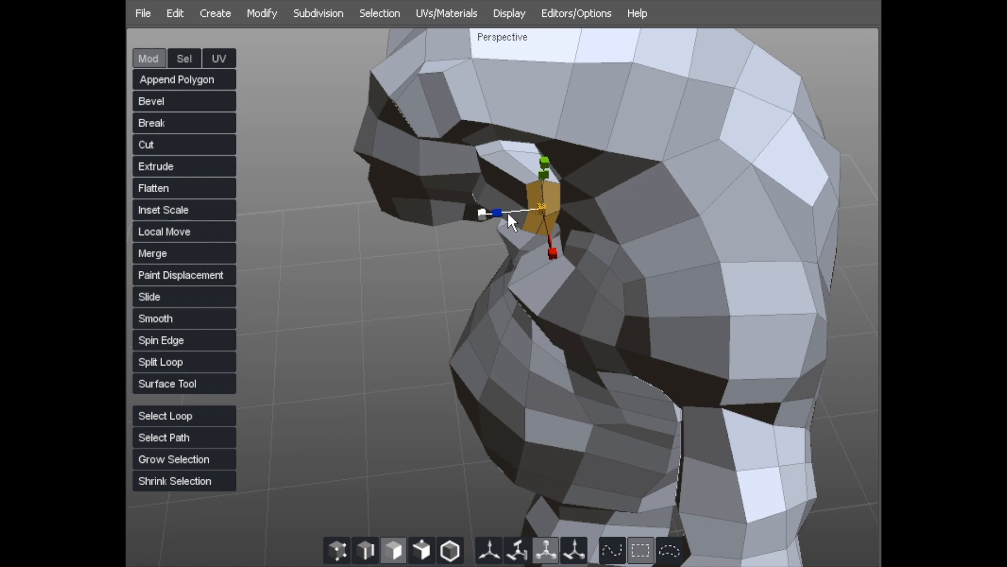
pyautogui.press('w')
pyautogui.keyDown('alt'); pyautogui.moveTo(439, 211); pyautogui.dragTo(551, 205); pyautogui.keyUp('alt')
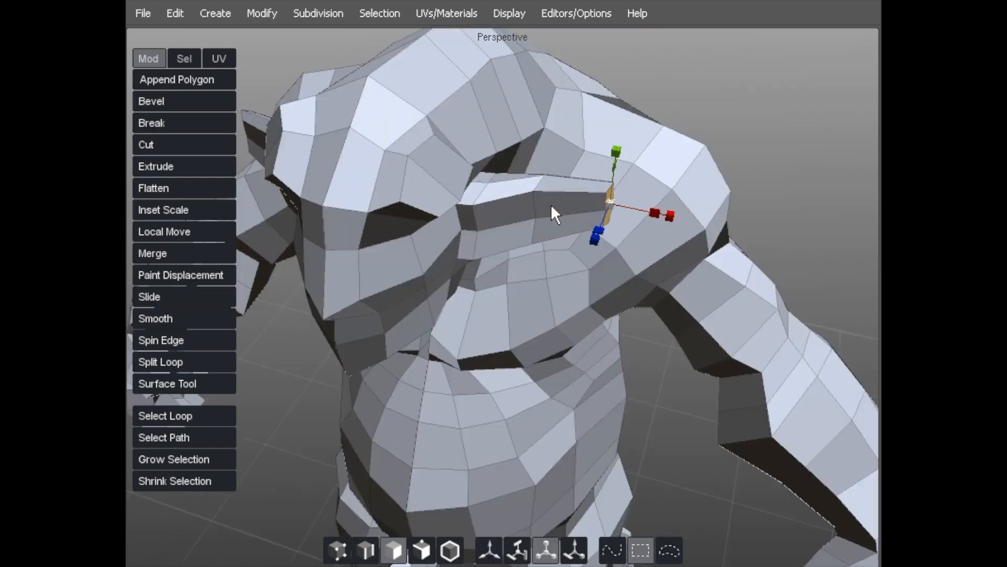
# Clear the selection and examine the ears' shape and length from the side and front of the creature.
pyautogui.click(784, 90)
pyautogui.keyDown('alt'); pyautogui.moveTo(784, 91); pyautogui.dragTo(694, 62); pyautogui.keyUp('alt')
pyautogui.scroll(-5, 358, 153)
pyautogui.scroll(5, 429, 157)
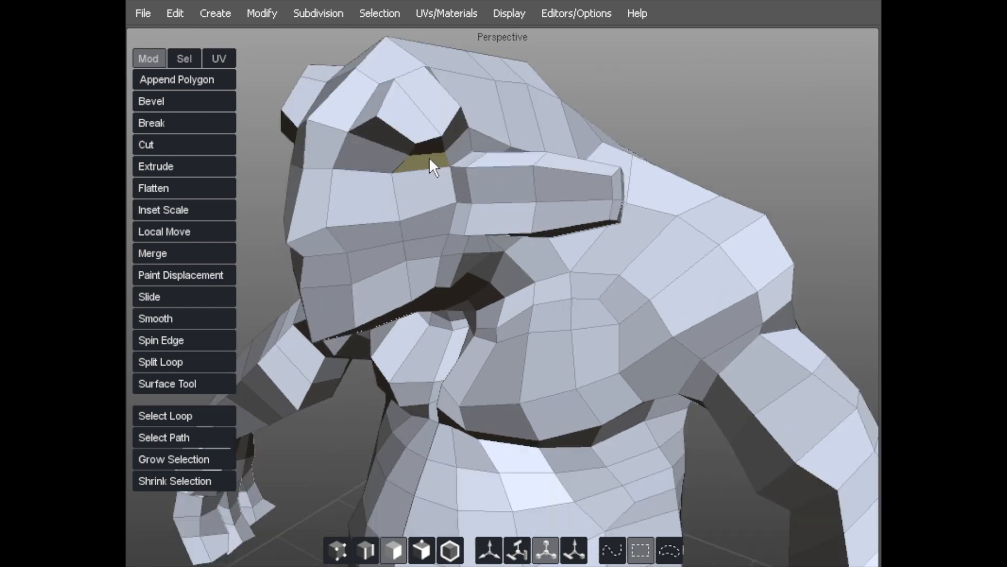
pyautogui.keyDown('alt'); pyautogui.moveTo(429, 156); pyautogui.dragTo(524, 163); pyautogui.keyUp('alt')
pyautogui.scroll(-7, 353, 164)
pyautogui.keyDown('alt'); pyautogui.moveTo(353, 165); pyautogui.dragTo(291, 205); pyautogui.keyUp('alt')
pyautogui.scroll(5, 355, 162)
pyautogui.click(455, 179)
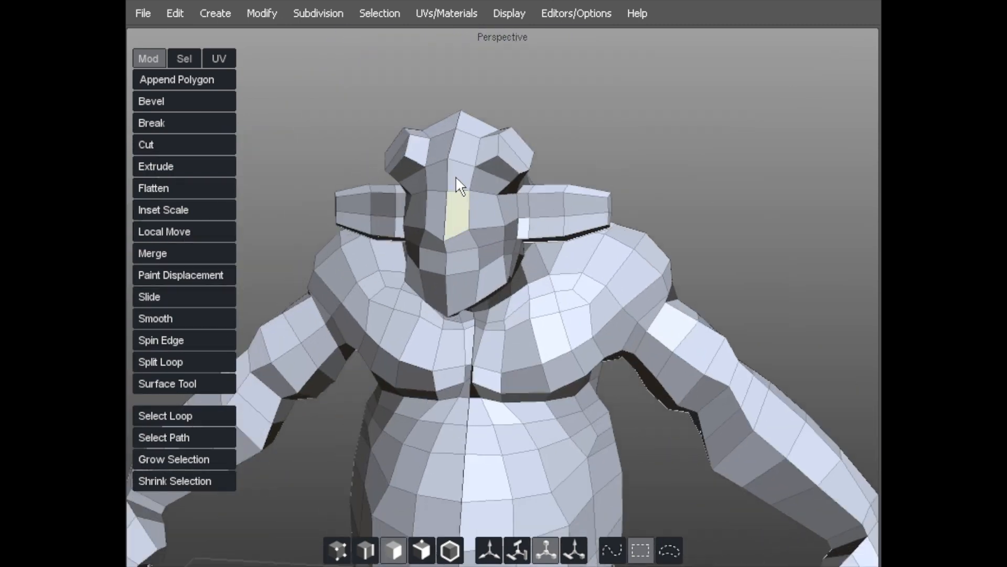
pyautogui.scroll(4, 525, 189)
pyautogui.keyDown('alt'); pyautogui.moveTo(560, 193); pyautogui.dragTo(409, 250, button='middle'); pyautogui.keyUp('alt')
# Move the vertices at the ear's tip and upper base to round off its end and refine its outline.
pyautogui.press('a')
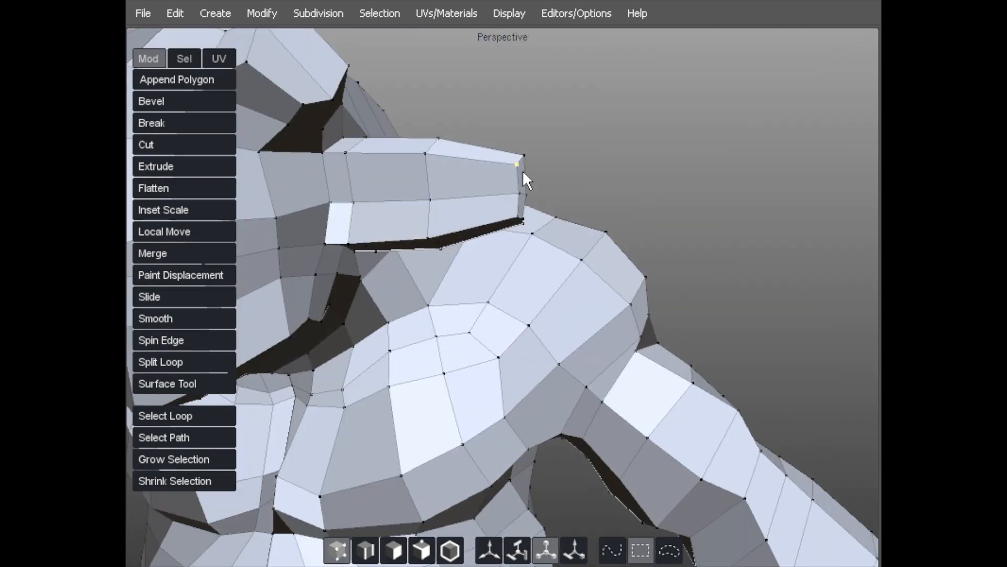
pyautogui.press('q')
pyautogui.moveTo(511, 165); pyautogui.dragTo(513, 176)
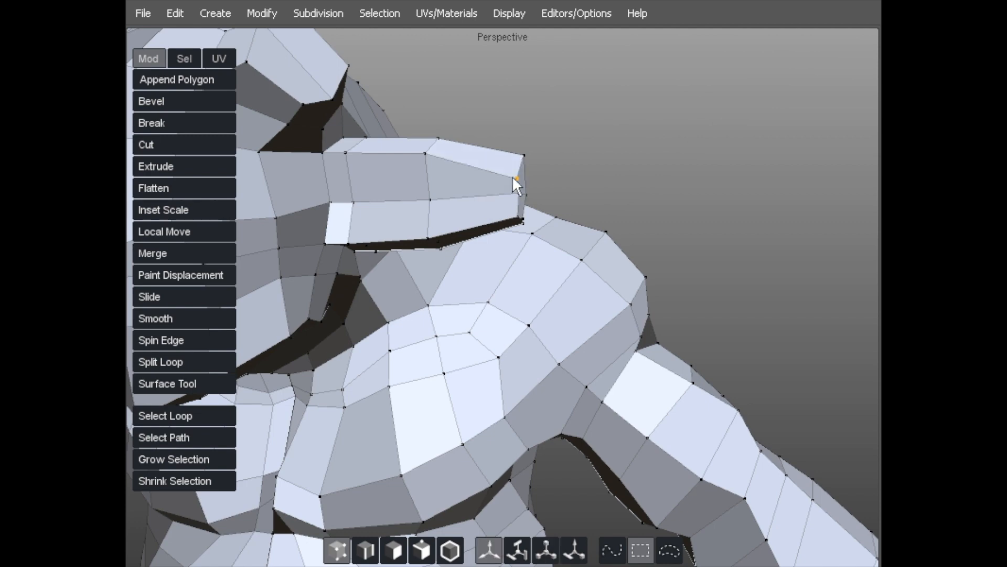
pyautogui.moveTo(518, 215); pyautogui.dragTo(513, 202)
pyautogui.moveTo(518, 159); pyautogui.dragTo(534, 194)
pyautogui.moveTo(352, 163); pyautogui.dragTo(358, 146)
# Reshape the ear's tip and adjust the vertices where its underside meets the cheek.
pyautogui.keyDown('alt'); pyautogui.moveTo(398, 191); pyautogui.dragTo(370, 156); pyautogui.keyUp('alt')
pyautogui.moveTo(508, 181); pyautogui.dragTo(418, 147)
pyautogui.keyDown('alt'); pyautogui.moveTo(374, 181); pyautogui.dragTo(409, 217); pyautogui.keyUp('alt')
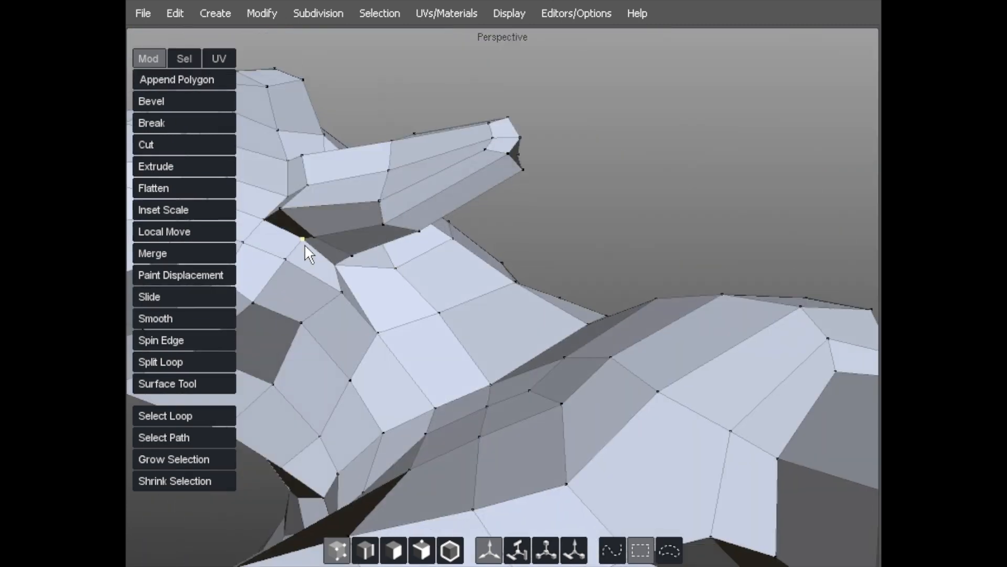
pyautogui.moveTo(304, 259)
pyautogui.keyDown('alt'); pyautogui.mouseDown()
pyautogui.moveTo(269, 288)
pyautogui.moveTo(298, 270)
pyautogui.mouseUp(); pyautogui.keyUp('alt')
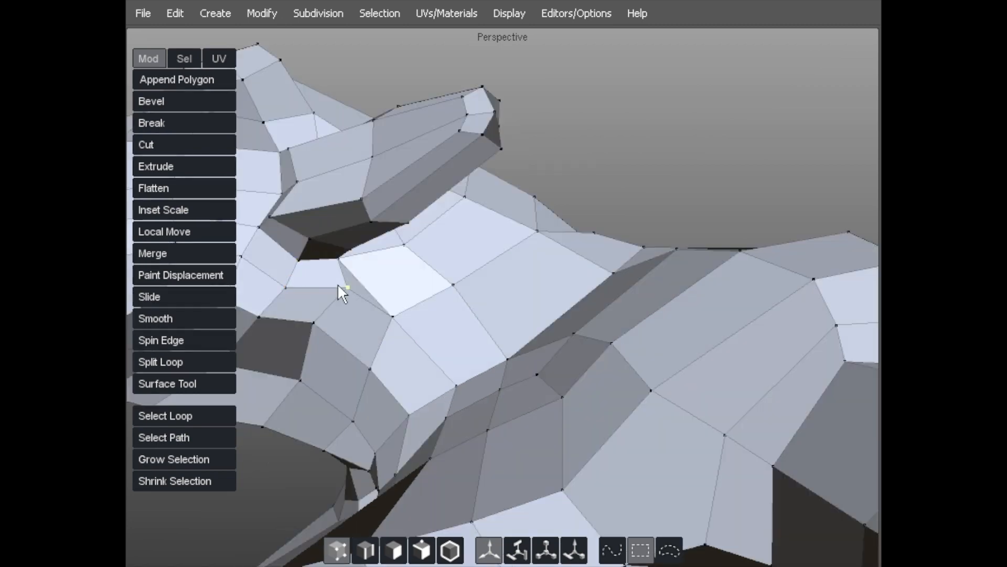
pyautogui.keyDown('alt'); pyautogui.moveTo(375, 295); pyautogui.dragTo(420, 208); pyautogui.keyUp('alt')
pyautogui.moveTo(352, 250); pyautogui.dragTo(416, 288)
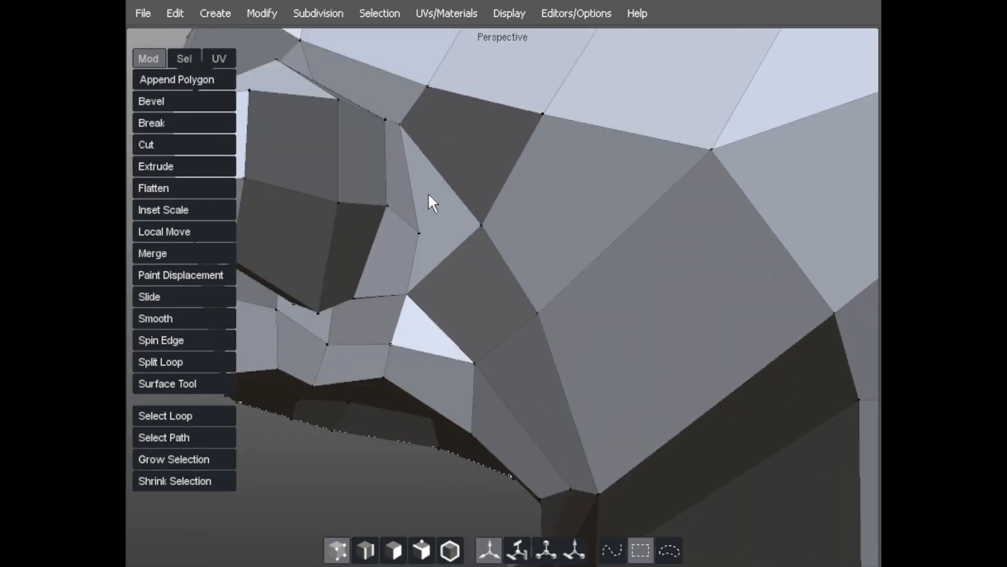
# Delete the diagonal edge on the side of the head just behind the ear's base.
pyautogui.keyDown('alt'); pyautogui.moveTo(431, 180); pyautogui.dragTo(382, 213); pyautogui.keyUp('alt')
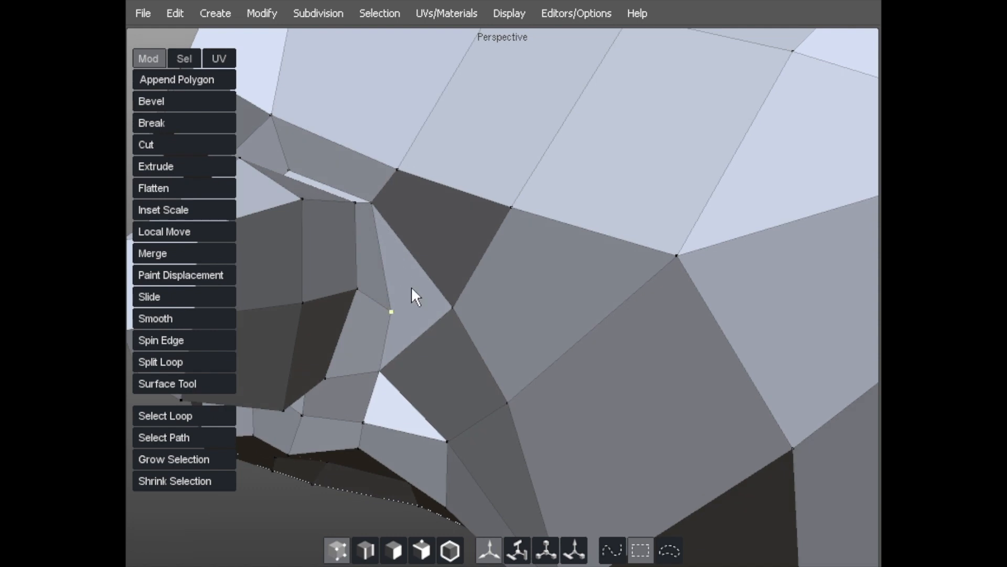
pyautogui.press('s')
pyautogui.click(420, 268)
pyautogui.press('Delete')
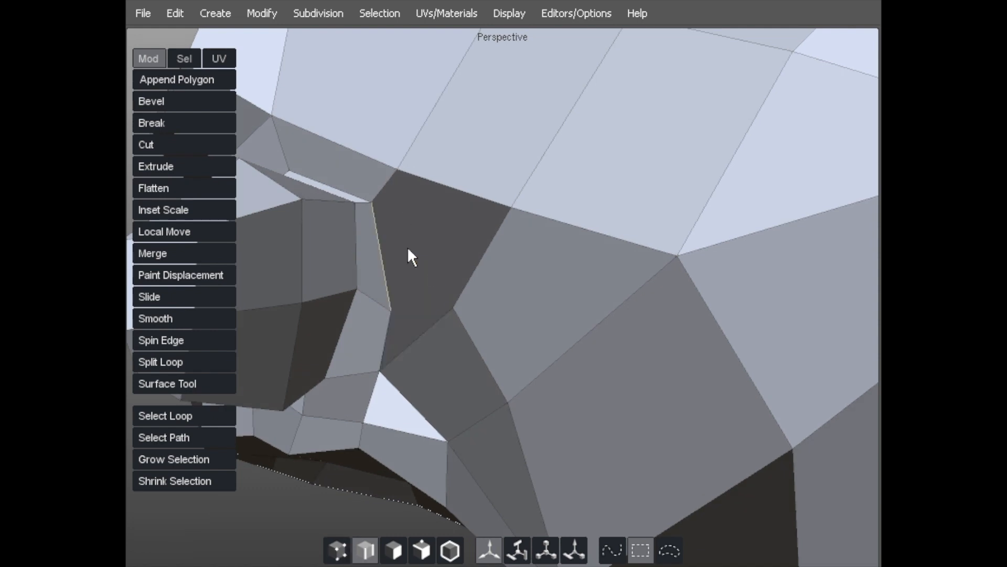
# Cut from the upper vertex behind the ear down to a new point and across to the vertex at the ear's rear base.
pyautogui.press('a')
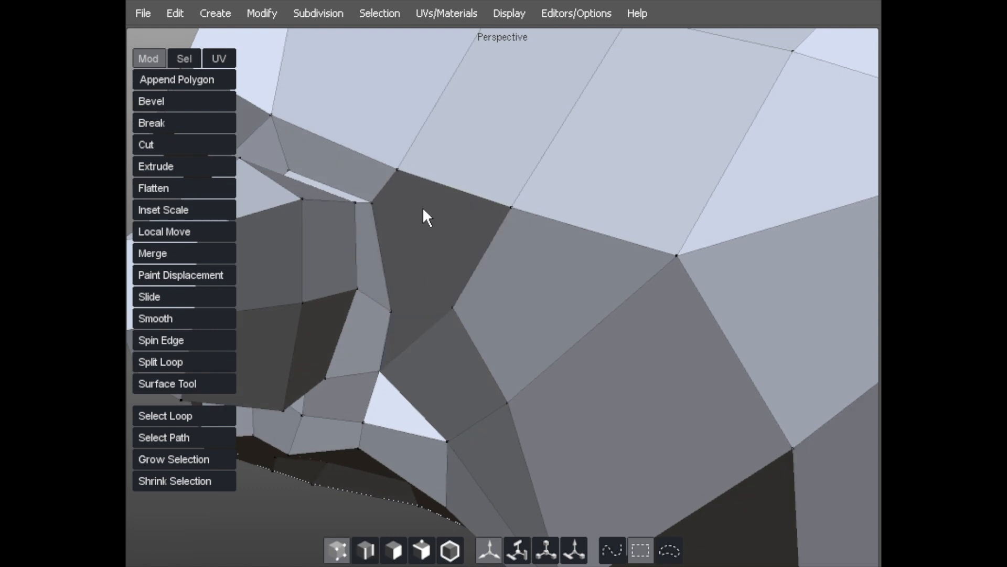
pyautogui.press('x')
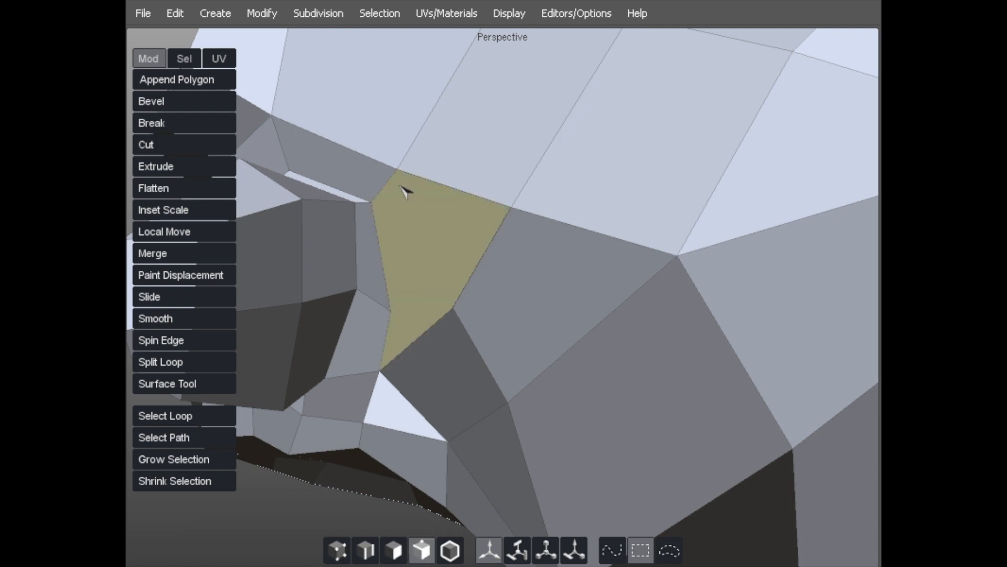
pyautogui.click(397, 170)
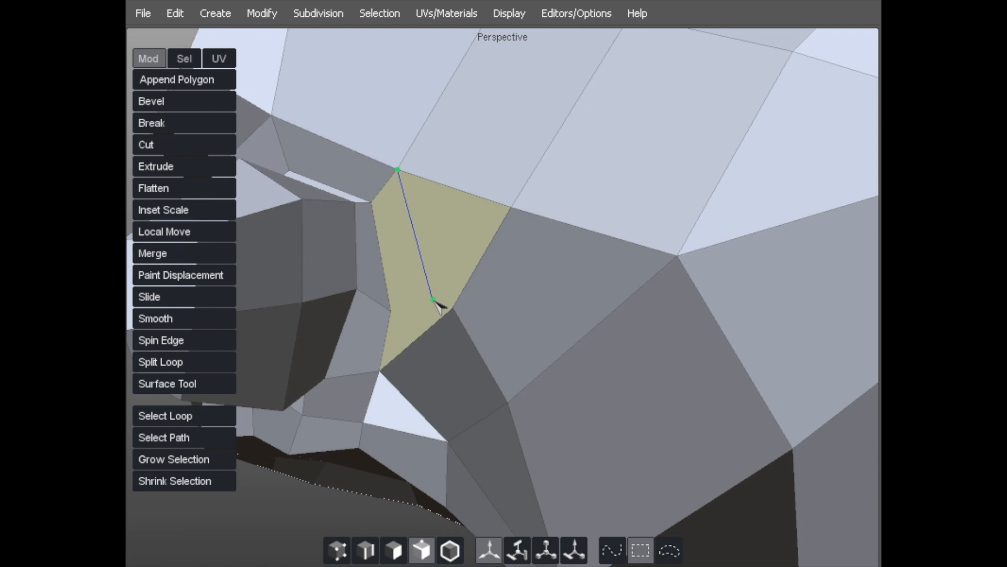
pyautogui.click(422, 292)
pyautogui.click(392, 311)
# Connect the new vertex behind the ear to the neighbouring vertex on the side of the neck with an edge.
pyautogui.press('a')
pyautogui.click(422, 294)
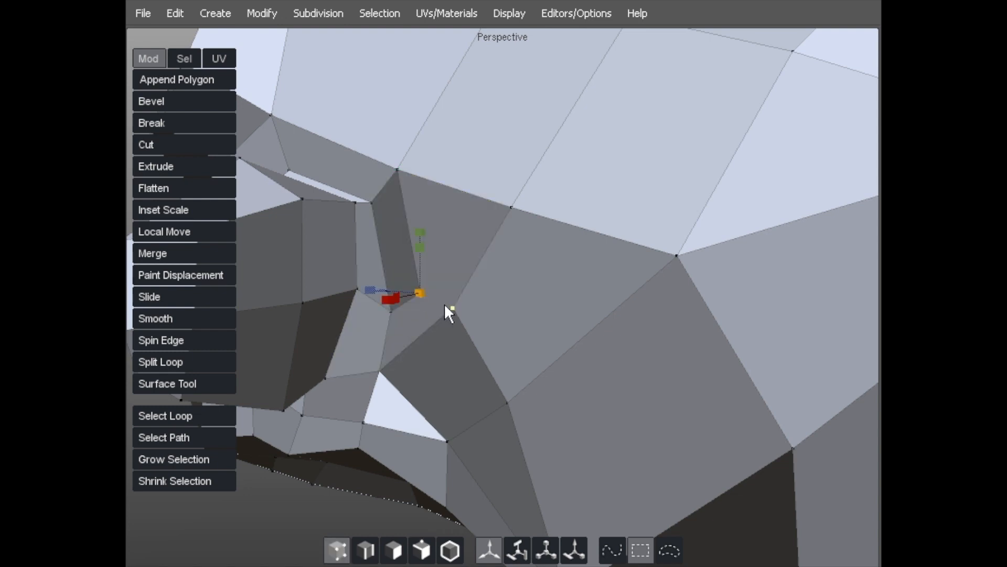
pyautogui.click(450, 308)
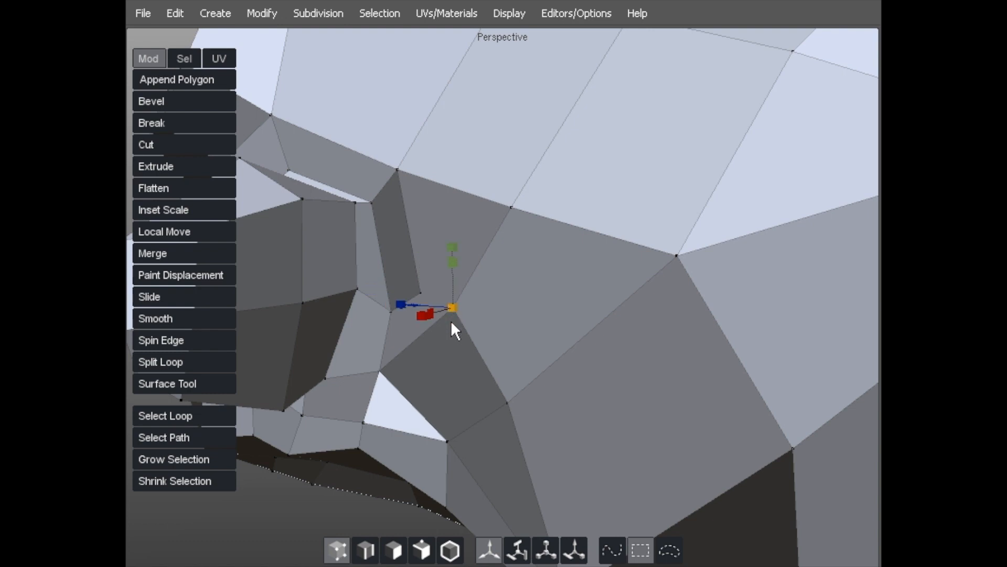
pyautogui.press('g')
pyautogui.press('x')
pyautogui.click(453, 309)
pyautogui.click(420, 294)
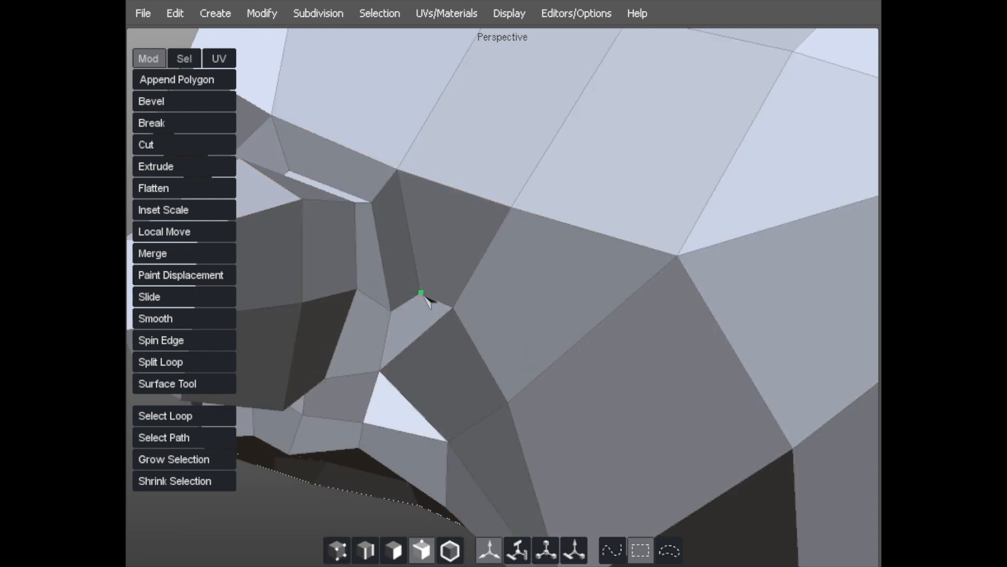
pyautogui.press('Escape')
pyautogui.press('a')
# Move the vertices around the rear and lower base of the ear to even out the surrounding faces.
pyautogui.moveTo(399, 315); pyautogui.dragTo(555, 265, button='middle')
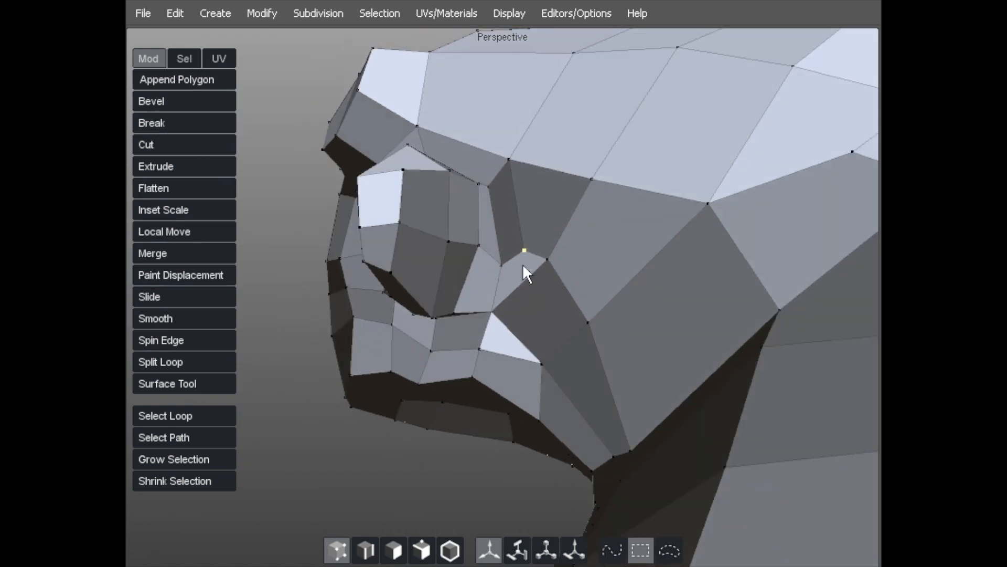
pyautogui.scroll(1, 511, 243)
pyautogui.moveTo(511, 243); pyautogui.dragTo(470, 244, button='middle')
pyautogui.moveTo(456, 219); pyautogui.dragTo(477, 174)
pyautogui.moveTo(472, 300); pyautogui.dragTo(470, 297)
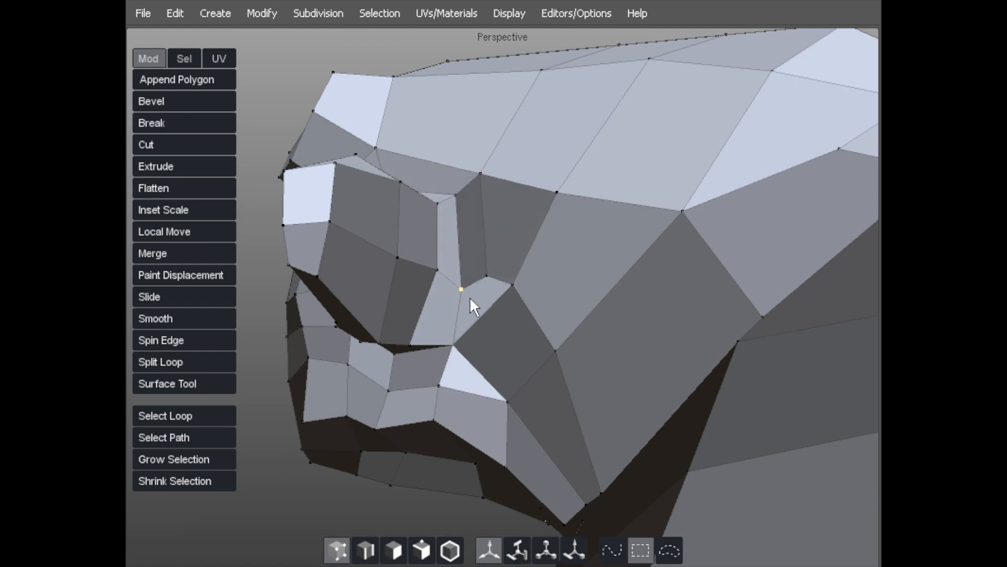
pyautogui.moveTo(470, 297); pyautogui.dragTo(449, 333, button='middle')
pyautogui.moveTo(490, 284); pyautogui.dragTo(443, 344, button='middle')
pyautogui.moveTo(443, 340); pyautogui.dragTo(440, 336)
pyautogui.moveTo(440, 336); pyautogui.dragTo(445, 351, button='middle')
pyautogui.scroll(3, 481, 322)
pyautogui.moveTo(482, 323); pyautogui.dragTo(423, 326, button='middle')
# Delete the two edges below and behind the ear's base to merge the faces there into one.
pyautogui.press('s')
pyautogui.click(452, 384)
pyautogui.press('Delete')
pyautogui.click(473, 325)
pyautogui.press('Delete')
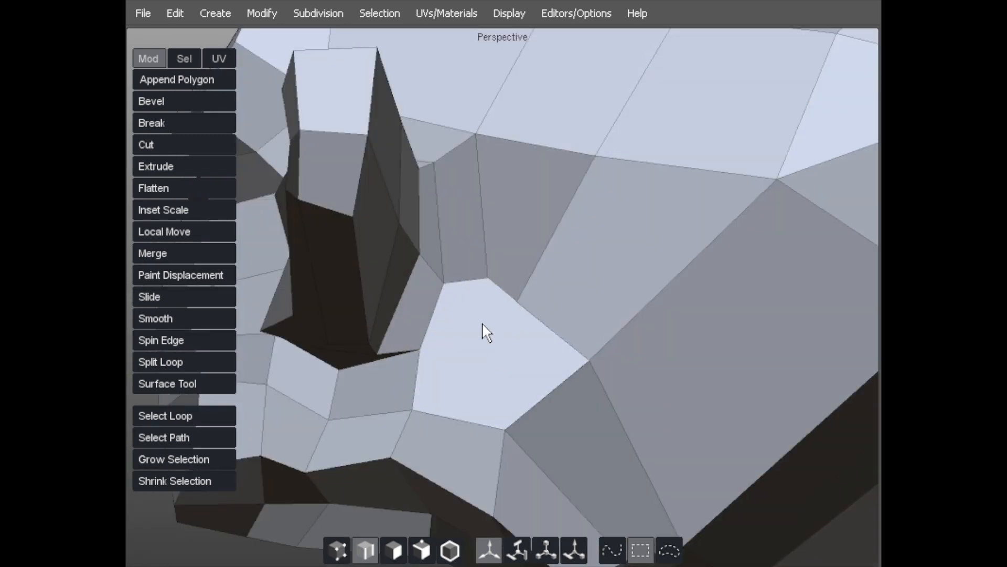
# Cut the merged face from the vertex behind the ear to a new inner point and on to the ear's lower base.
pyautogui.press('a')
pyautogui.press('d')
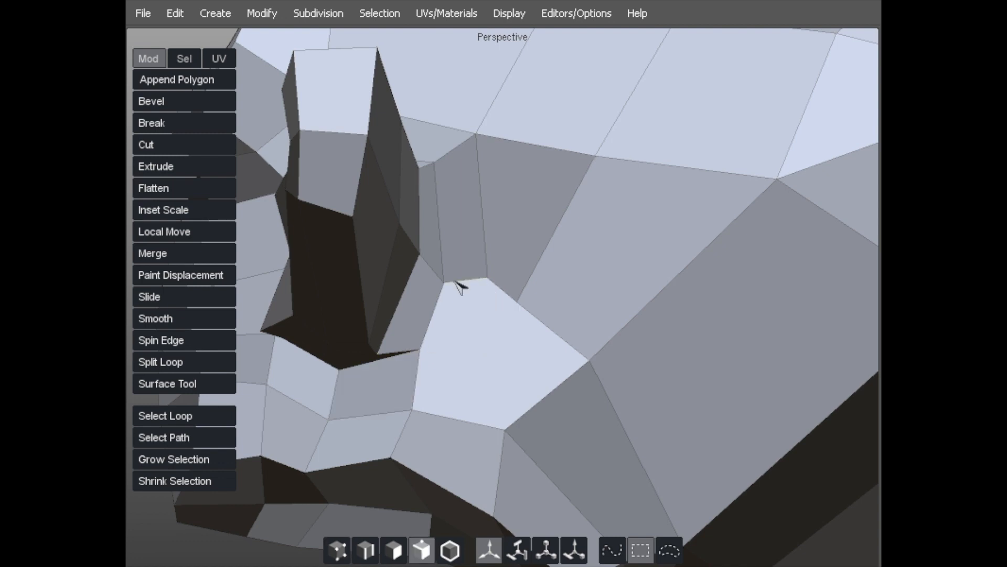
pyautogui.click(488, 278)
pyautogui.click(463, 359)
pyautogui.click(419, 348)
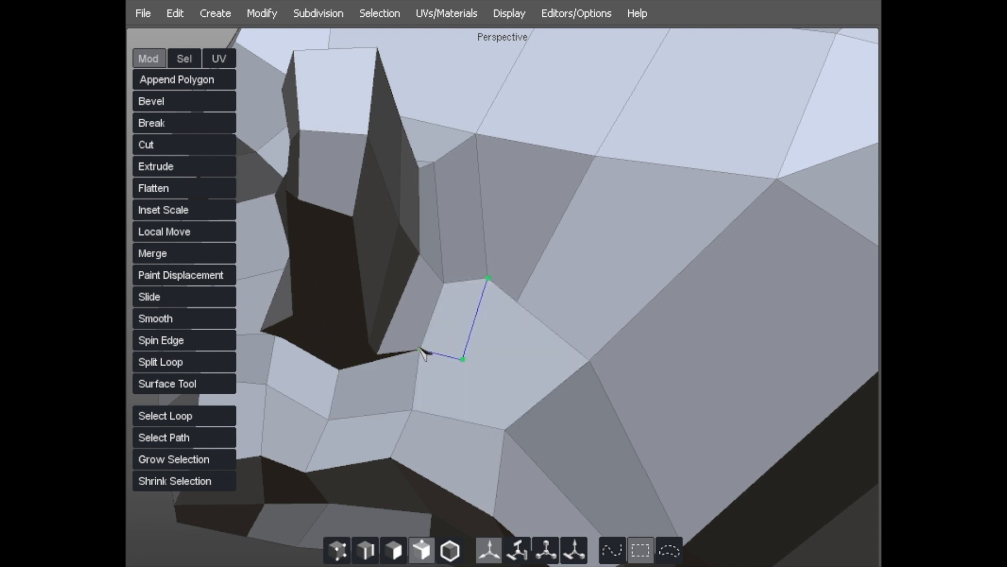
pyautogui.click(488, 279)
pyautogui.hotkey('ctrl', 'z')
# Cut a second path from the next rear vertex through a new point to the jaw vertex, and connect the two inner points.
pyautogui.click(516, 303)
pyautogui.click(492, 380)
pyautogui.click(505, 430)
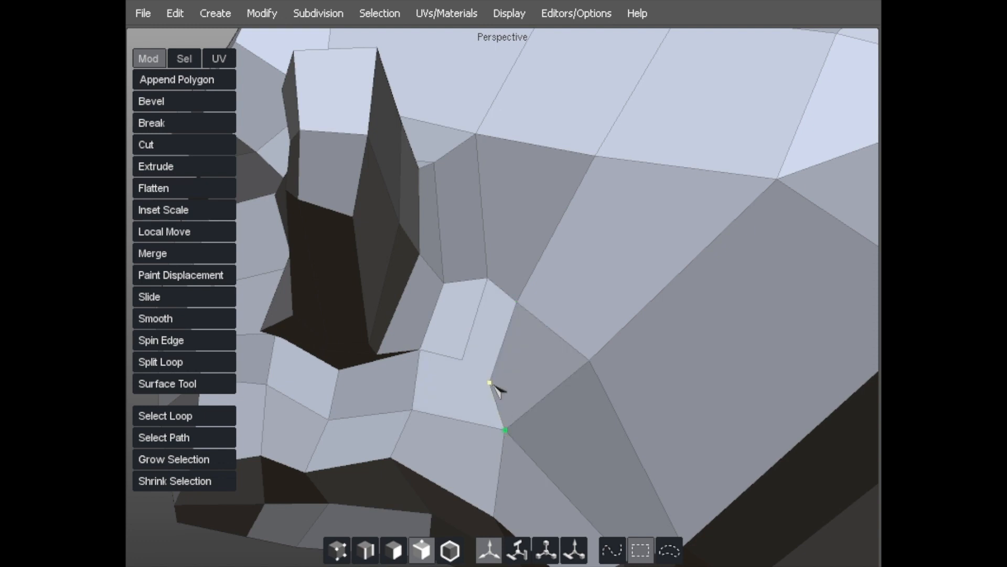
pyautogui.click(464, 360)
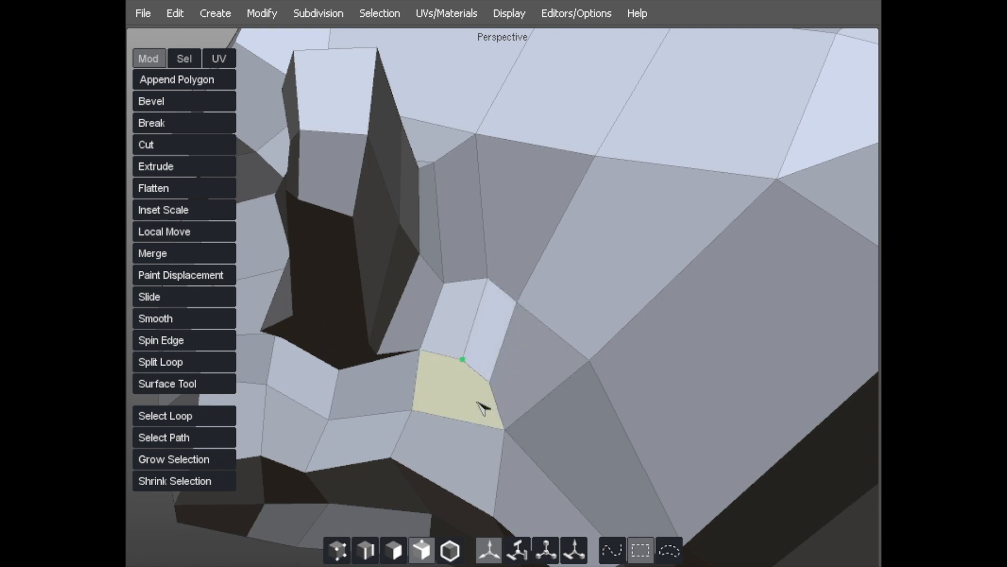
pyautogui.press('1')
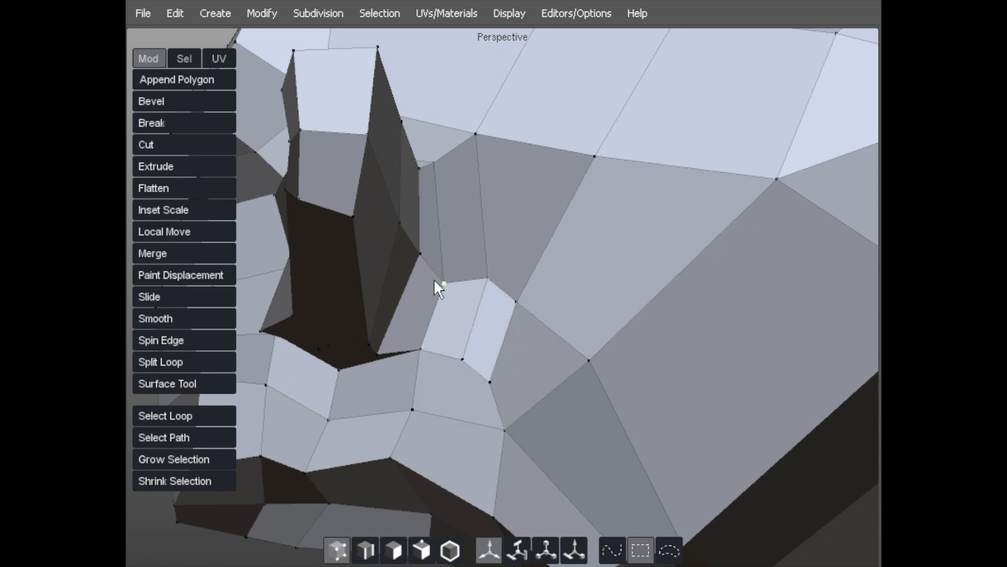
# Adjust the vertices around the new faces beneath and behind the ear's base.
pyautogui.moveTo(462, 169); pyautogui.dragTo(436, 203, button='middle')
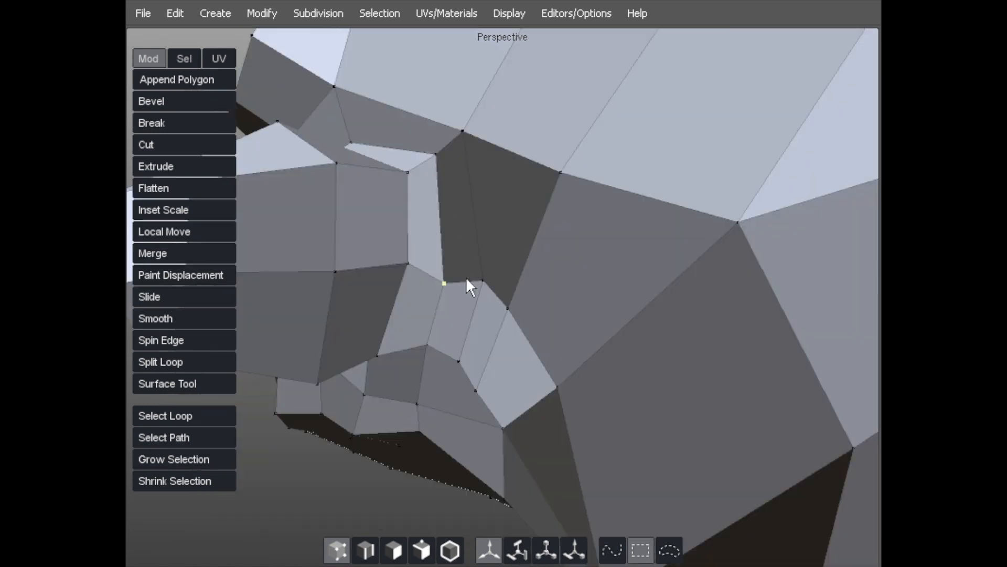
pyautogui.moveTo(470, 326); pyautogui.dragTo(484, 219, button='middle')
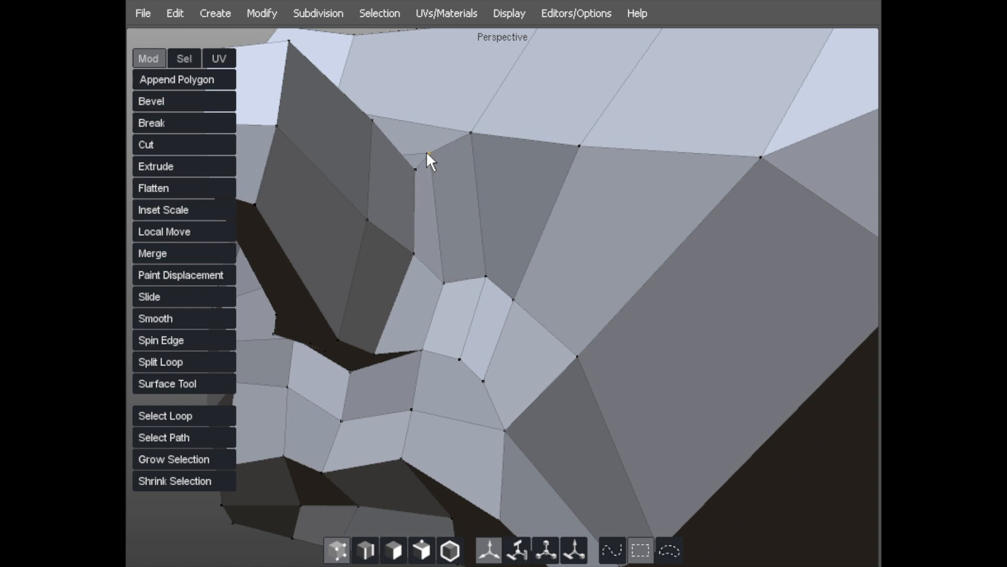
pyautogui.moveTo(433, 162); pyautogui.dragTo(439, 274, button='middle')
pyautogui.moveTo(420, 326); pyautogui.dragTo(426, 326, button='middle')
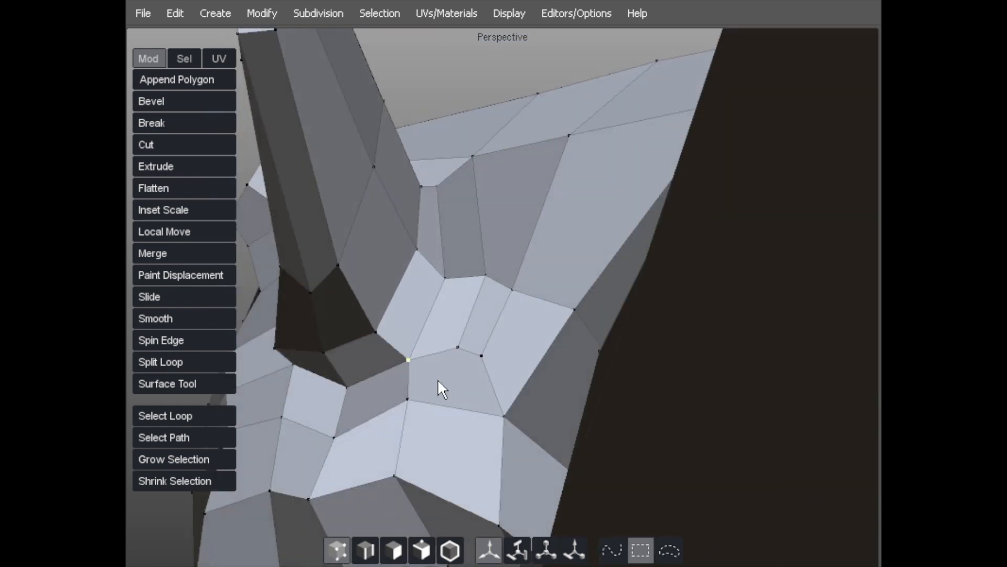
pyautogui.moveTo(437, 379); pyautogui.dragTo(422, 396, button='middle')
pyautogui.moveTo(489, 419); pyautogui.dragTo(509, 357, button='middle')
pyautogui.moveTo(508, 356)
pyautogui.mouseDown()
pyautogui.moveTo(494, 333)
pyautogui.moveTo(502, 330)
pyautogui.moveTo(489, 345)
pyautogui.moveTo(515, 350)
pyautogui.mouseUp()
pyautogui.moveTo(515, 351); pyautogui.dragTo(485, 314, button='middle')
# Select opposite vertices of the five-sided face beneath the ear and cut an edge across it.
pyautogui.click(481, 318)
pyautogui.keyDown('shift'); pyautogui.click(446, 335); pyautogui.keyUp('shift')
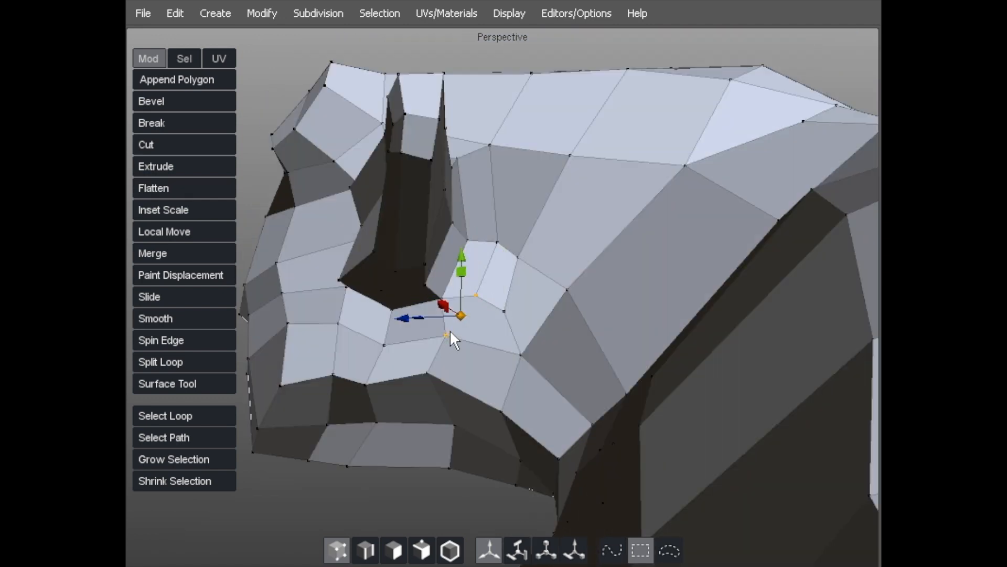
pyautogui.click(488, 332)
pyautogui.click(477, 295)
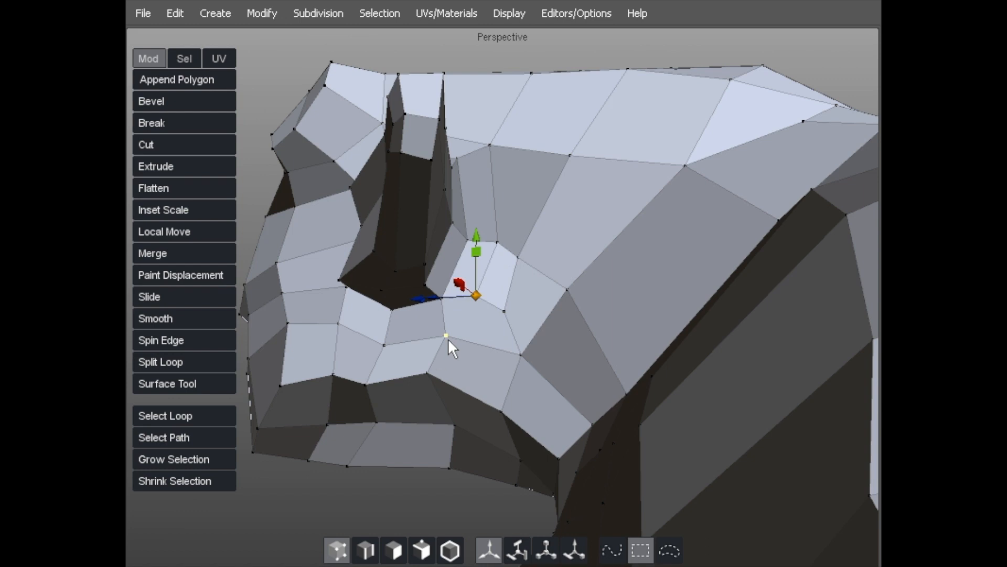
pyautogui.click(506, 311)
pyautogui.keyDown('shift'); pyautogui.click(444, 334); pyautogui.keyUp('shift')
pyautogui.press('x')
pyautogui.click(448, 352)
# Move the vertices on the underside of the lower jaw to widen the chin.
pyautogui.moveTo(470, 346); pyautogui.dragTo(382, 258, button='middle')
pyautogui.moveTo(448, 108); pyautogui.dragTo(570, 186, button='middle')
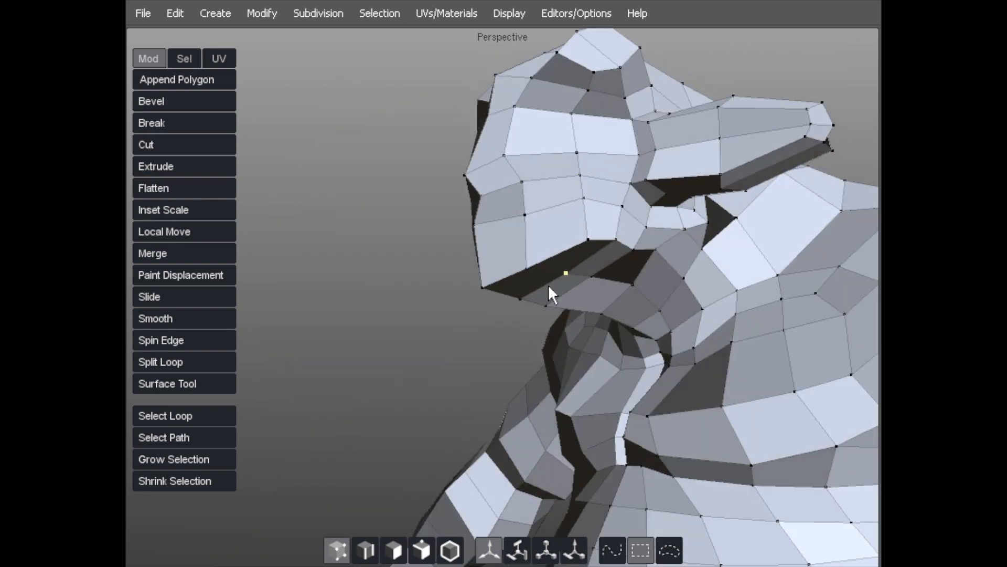
pyautogui.moveTo(581, 274); pyautogui.dragTo(596, 309)
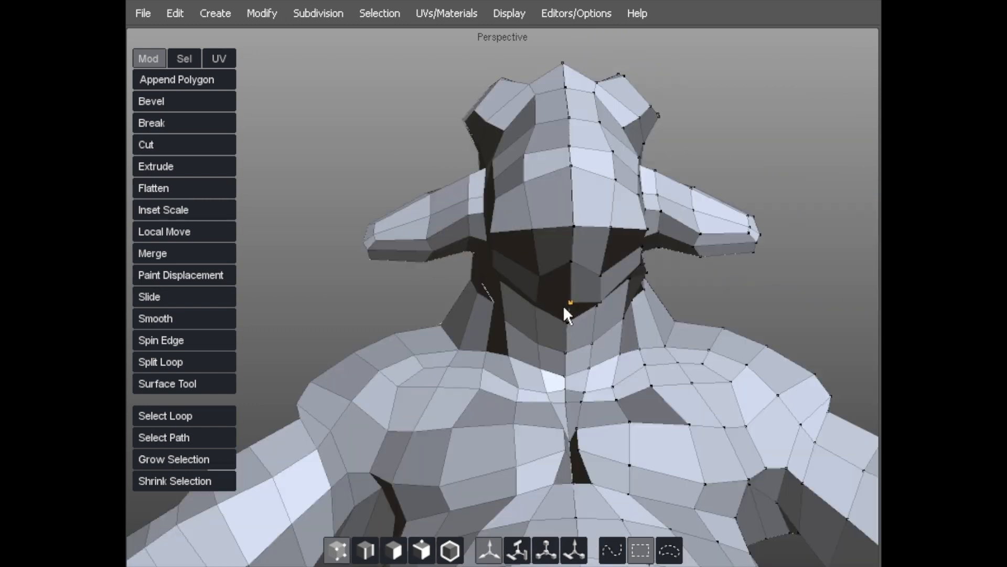
pyautogui.moveTo(598, 277); pyautogui.dragTo(616, 272)
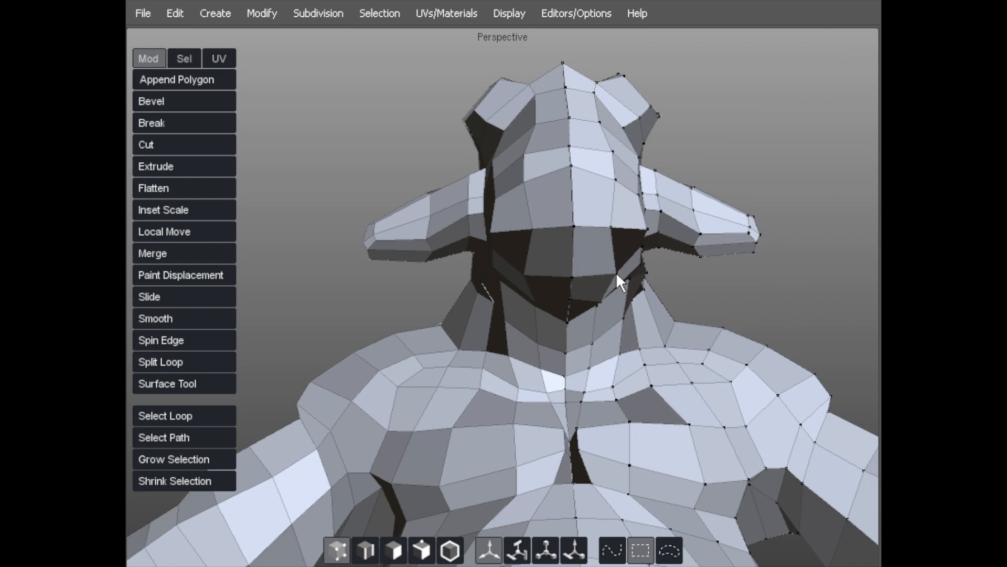
pyautogui.moveTo(615, 241); pyautogui.dragTo(408, 405, button='middle')
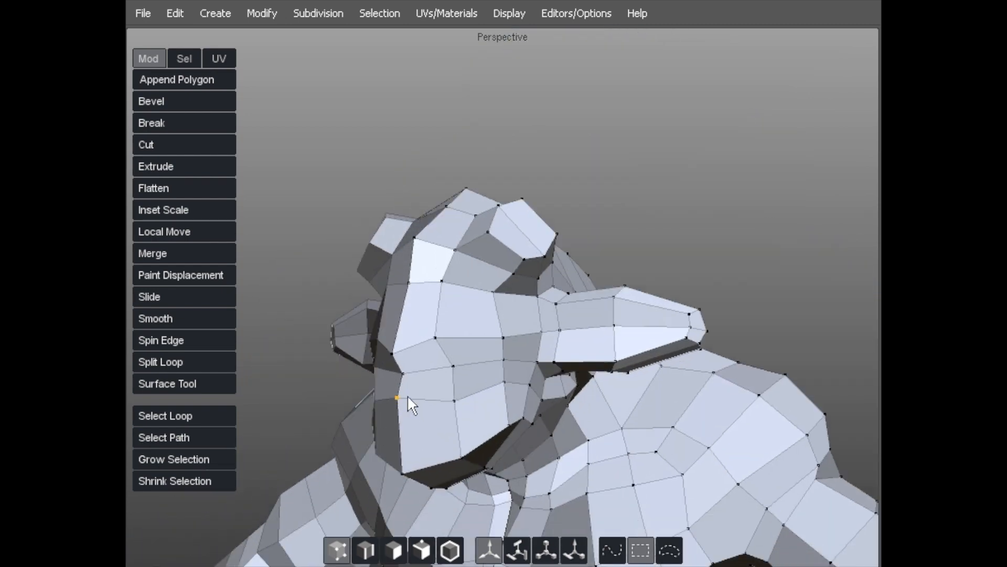
# Lower the vertices along the upper edge of the mouth strip on the side of the face.
pyautogui.moveTo(447, 366); pyautogui.dragTo(454, 405)
pyautogui.moveTo(502, 382); pyautogui.dragTo(501, 400)
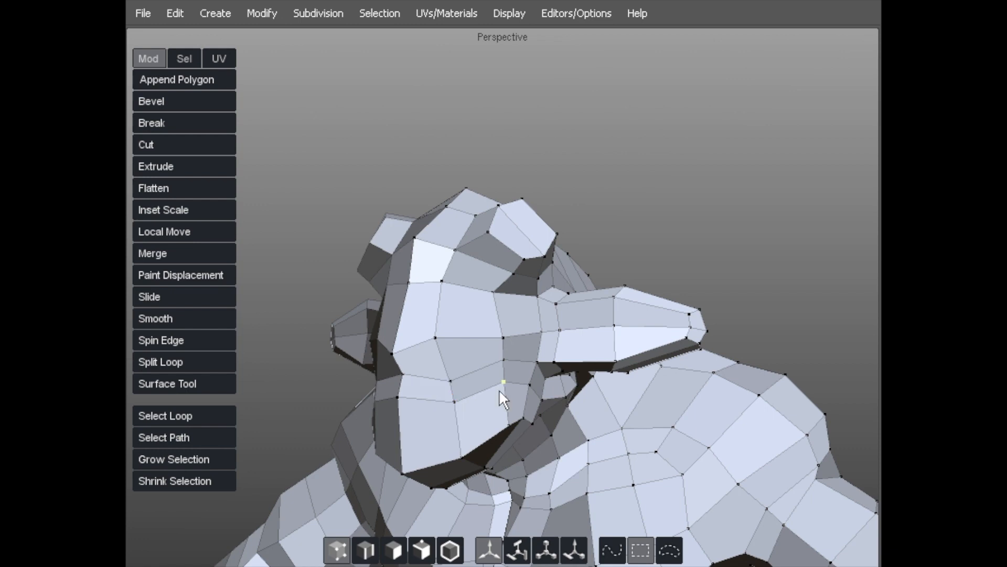
pyautogui.moveTo(494, 392); pyautogui.dragTo(379, 413, button='middle')
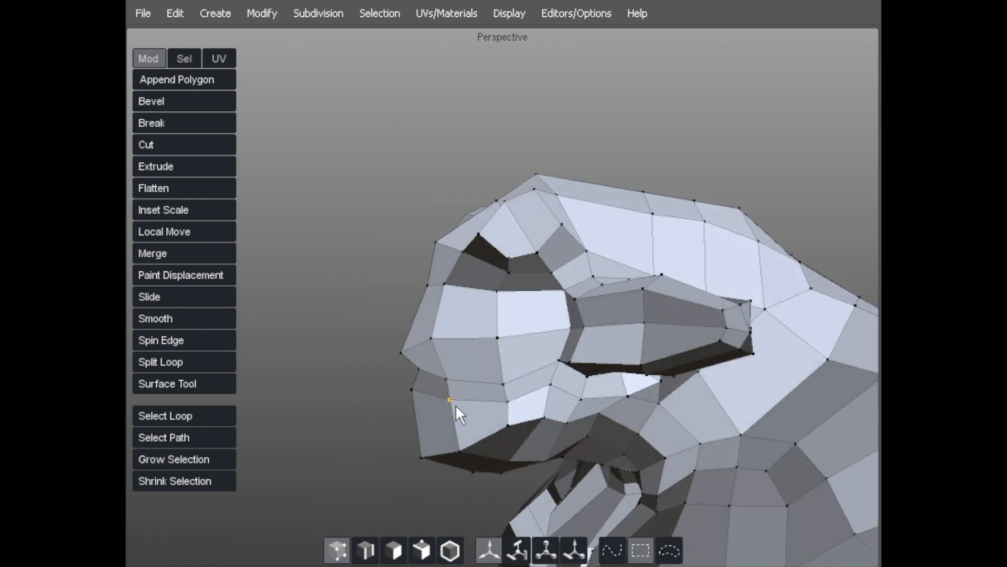
# Adjust the cheek and nose-bridge vertices to refine the front of the face.
pyautogui.moveTo(498, 397); pyautogui.dragTo(593, 298, button='middle')
pyautogui.moveTo(528, 300); pyautogui.dragTo(561, 319, button='middle')
pyautogui.moveTo(585, 269); pyautogui.dragTo(544, 279, button='middle')
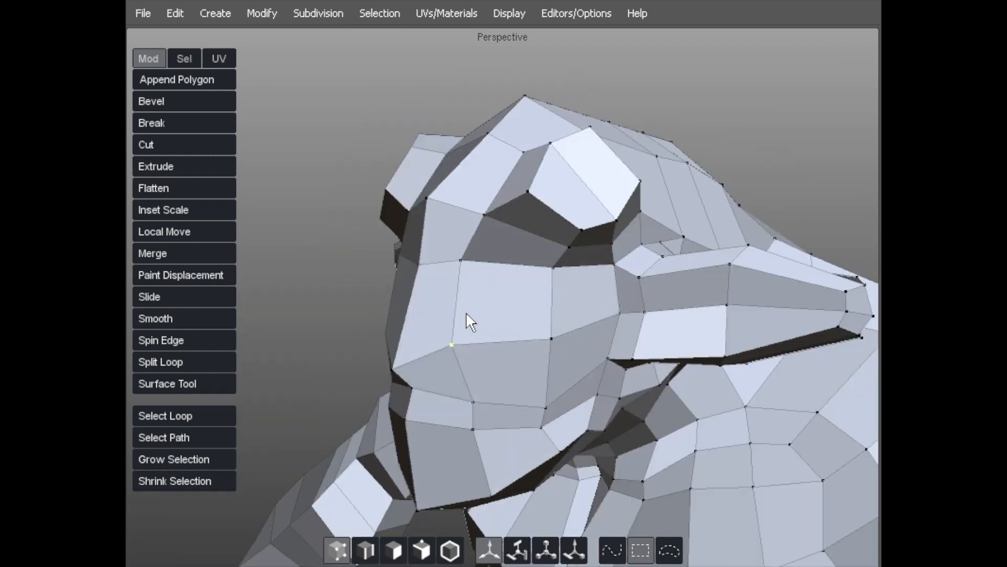
pyautogui.moveTo(492, 287); pyautogui.dragTo(455, 272, button='middle')
pyautogui.moveTo(538, 273); pyautogui.dragTo(476, 285, button='middle')
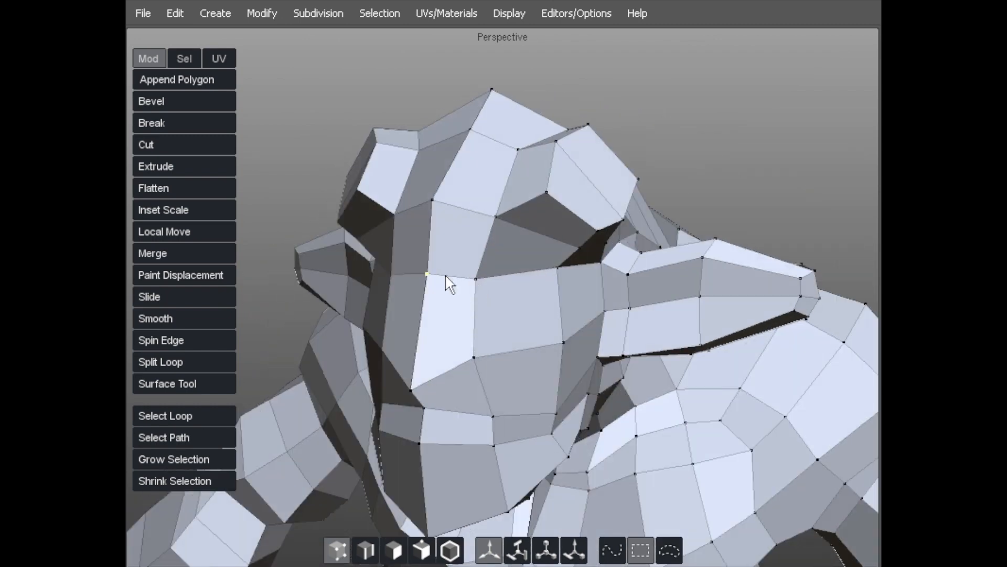
pyautogui.moveTo(442, 292); pyautogui.dragTo(470, 288, button='middle')
# Extrude the two lower forehead faces forward into an overhanging brow ridge and adjust its vertices.
pyautogui.press('d')
pyautogui.click(514, 263)
pyautogui.keyDown('shift'); pyautogui.click(445, 242); pyautogui.keyUp('shift')
pyautogui.moveTo(434, 288)
pyautogui.mouseDown(button='middle')
pyautogui.moveTo(366, 310)
pyautogui.moveTo(431, 302)
pyautogui.mouseUp(button='middle')
pyautogui.press('a')
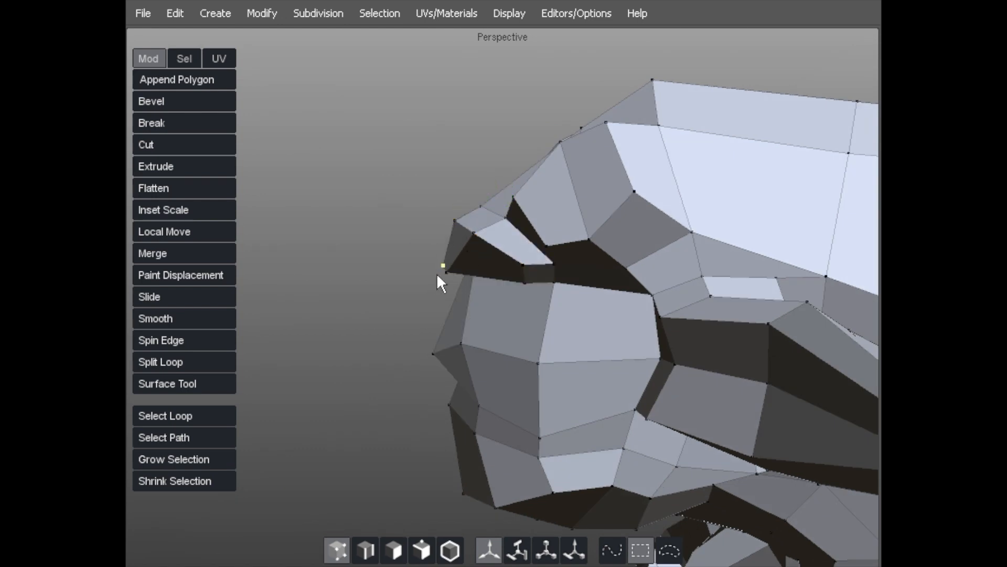
pyautogui.moveTo(416, 285); pyautogui.dragTo(487, 269, button='middle')
pyautogui.scroll(1, 427, 322)
# Inset the cheek face directly beneath the brow ridge to start an eye outline.
pyautogui.press('d')
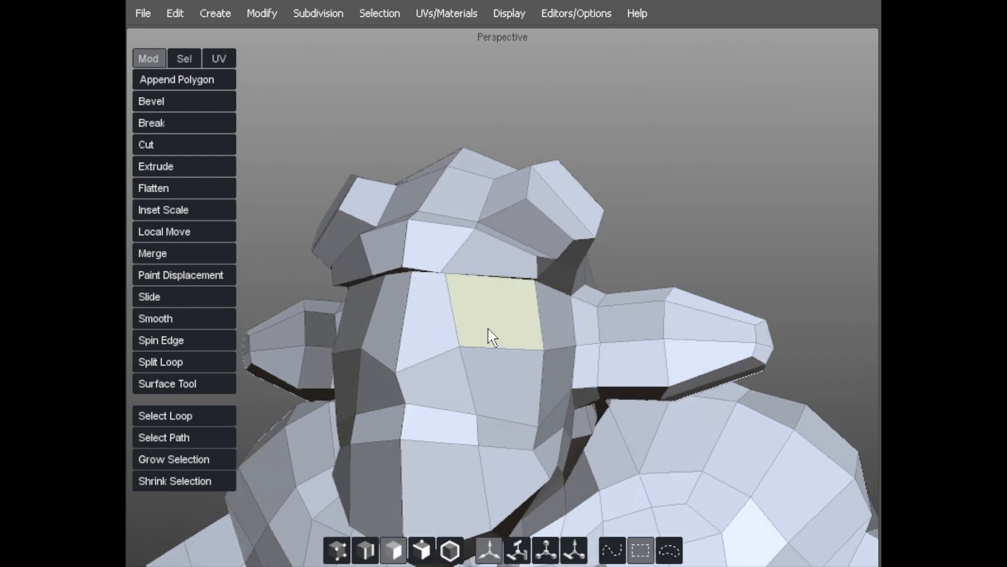
pyautogui.click(492, 337)
pyautogui.moveTo(492, 337); pyautogui.dragTo(411, 328, button='middle')
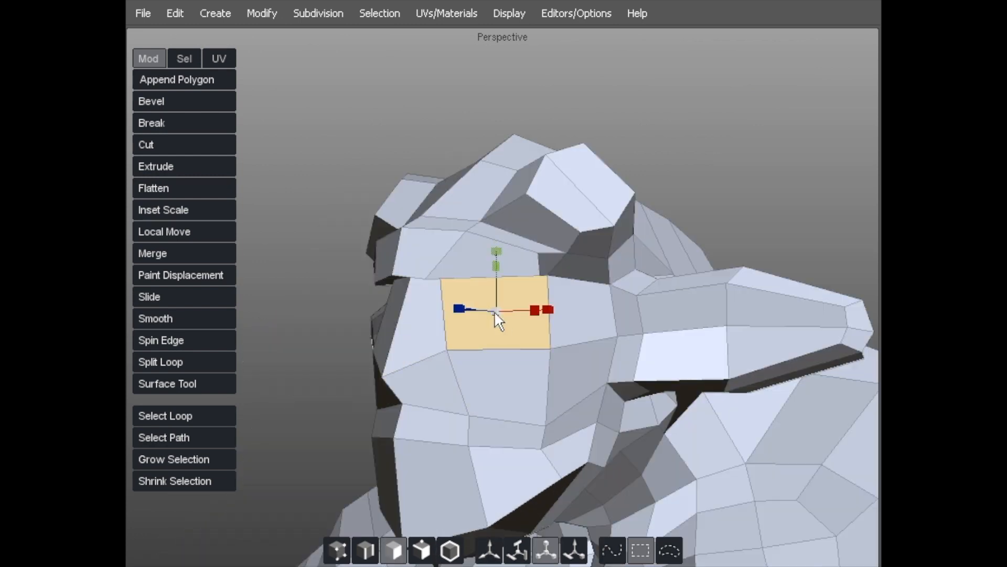
pyautogui.moveTo(495, 311); pyautogui.dragTo(424, 323)
pyautogui.scroll(2, 430, 329)
pyautogui.moveTo(390, 304); pyautogui.dragTo(464, 119, button='middle')
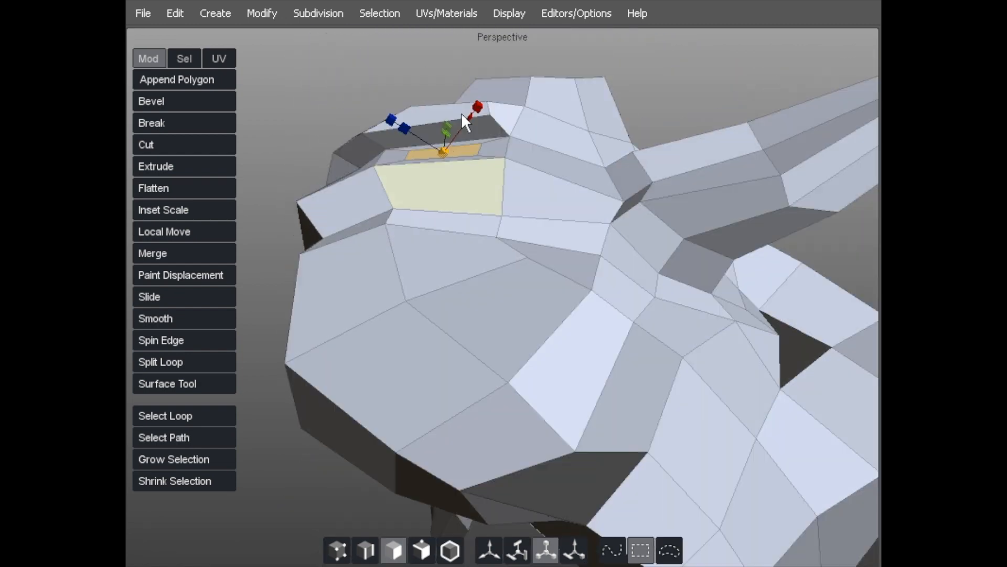
# Extrude the front face between the midline and the eye inset forward to form the nose.
pyautogui.scroll(-3, 462, 117)
pyautogui.moveTo(468, 218); pyautogui.dragTo(477, 272, button='middle')
pyautogui.scroll(4, 477, 273)
pyautogui.moveTo(383, 231); pyautogui.dragTo(423, 250, button='middle')
pyautogui.click(420, 234)
pyautogui.click(429, 322)
pyautogui.moveTo(364, 323); pyautogui.dragTo(383, 265, button='middle')
pyautogui.click(430, 257)
pyautogui.press('w')
pyautogui.moveTo(342, 272); pyautogui.dragTo(345, 273)
# Lower the vertices at the top of the nose so that it slopes out from beneath the brow.
pyautogui.press('a')
pyautogui.moveTo(349, 265); pyautogui.dragTo(330, 256, button='middle')
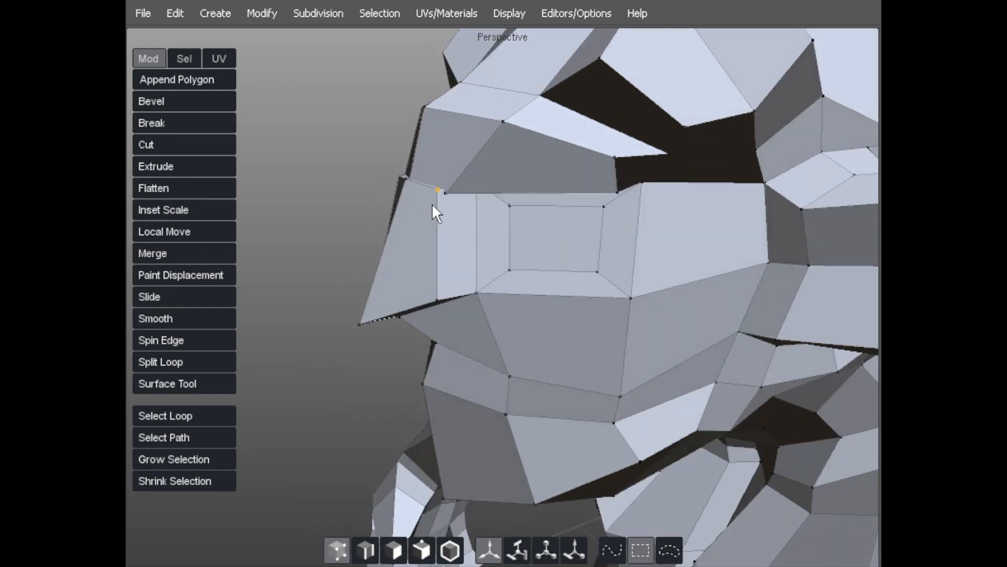
pyautogui.moveTo(426, 189); pyautogui.dragTo(432, 236)
pyautogui.moveTo(400, 234); pyautogui.dragTo(529, 234, button='middle')
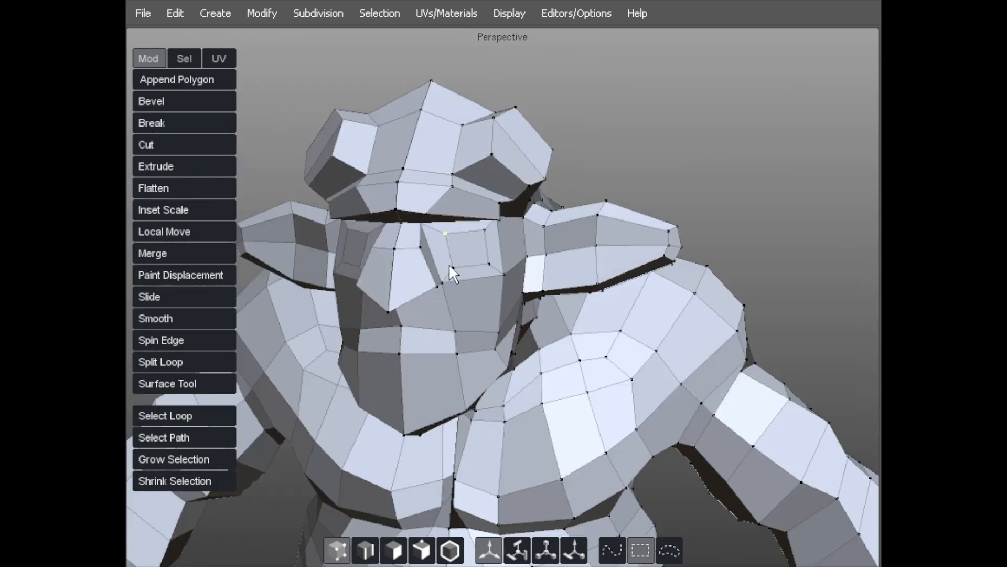
pyautogui.moveTo(485, 266); pyautogui.dragTo(643, 229, button='middle')
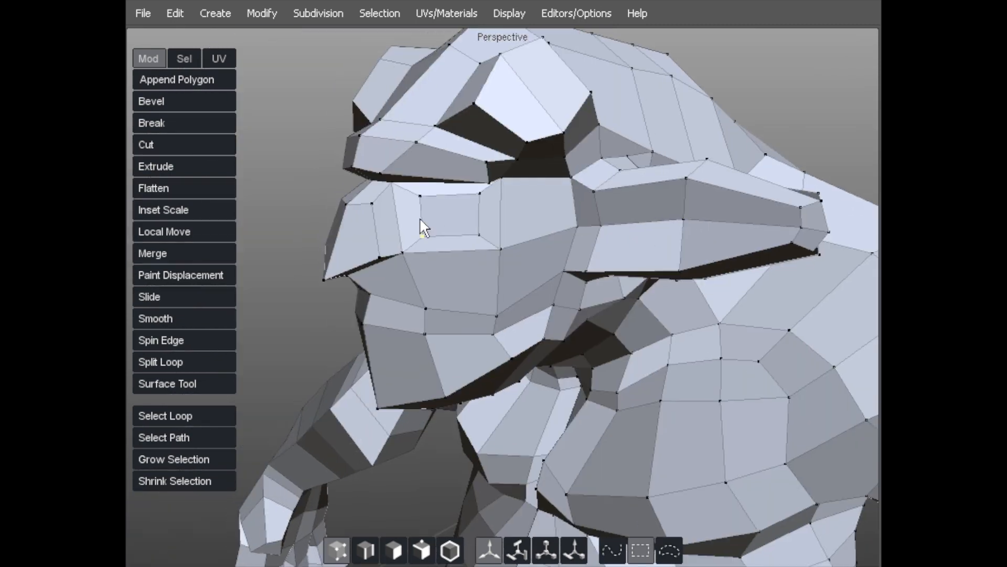
# Select the path of faces from the nose through the eye to the ear tip and split it with a new edge loop.
pyautogui.press('d')
pyautogui.moveTo(341, 247); pyautogui.dragTo(536, 228, button='middle')
pyautogui.click(369, 243)
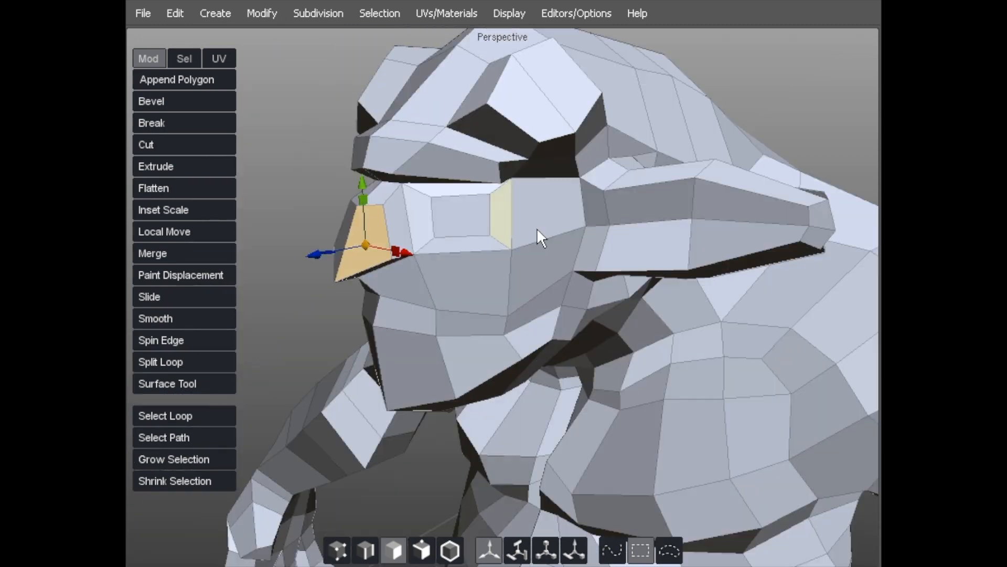
pyautogui.keyDown('shift'); pyautogui.click(734, 198); pyautogui.keyUp('shift')
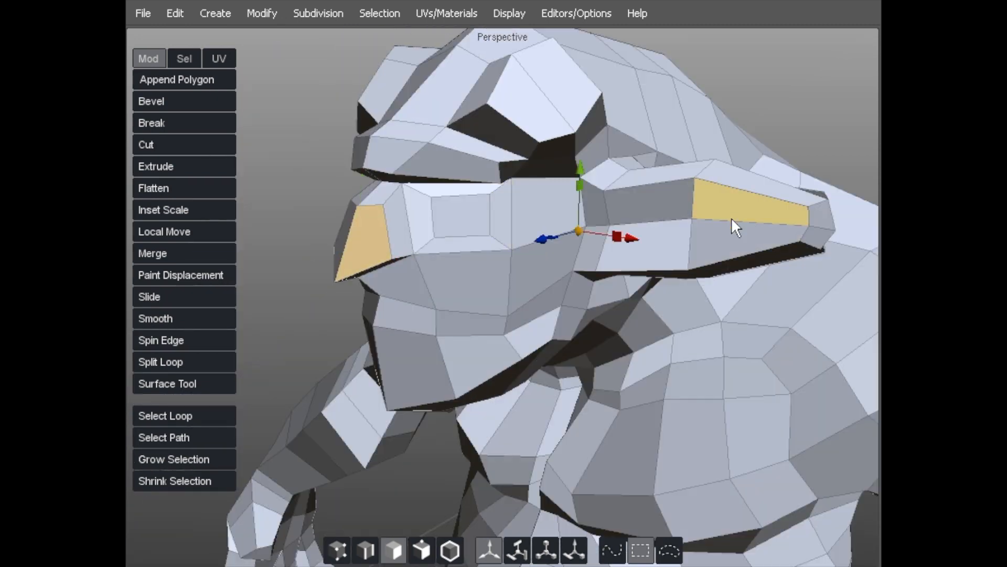
pyautogui.hotkey('alt', 'w')
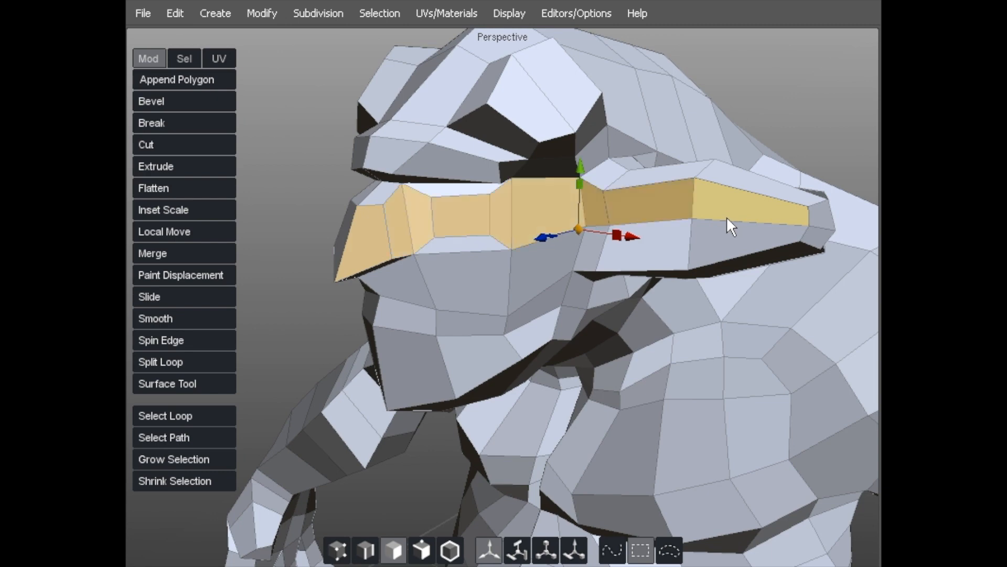
pyautogui.moveTo(693, 215); pyautogui.dragTo(661, 215, button='middle')
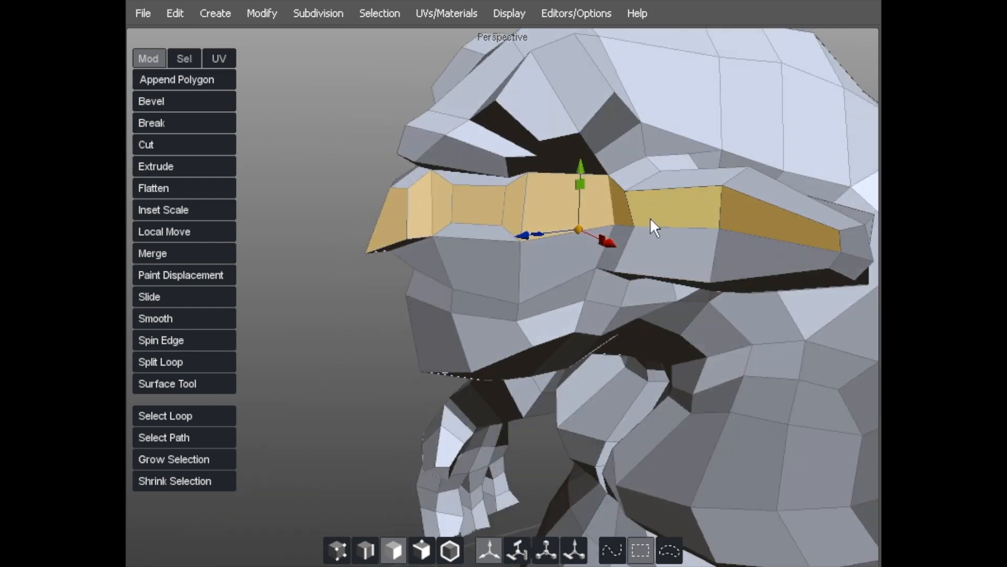
pyautogui.press('2')
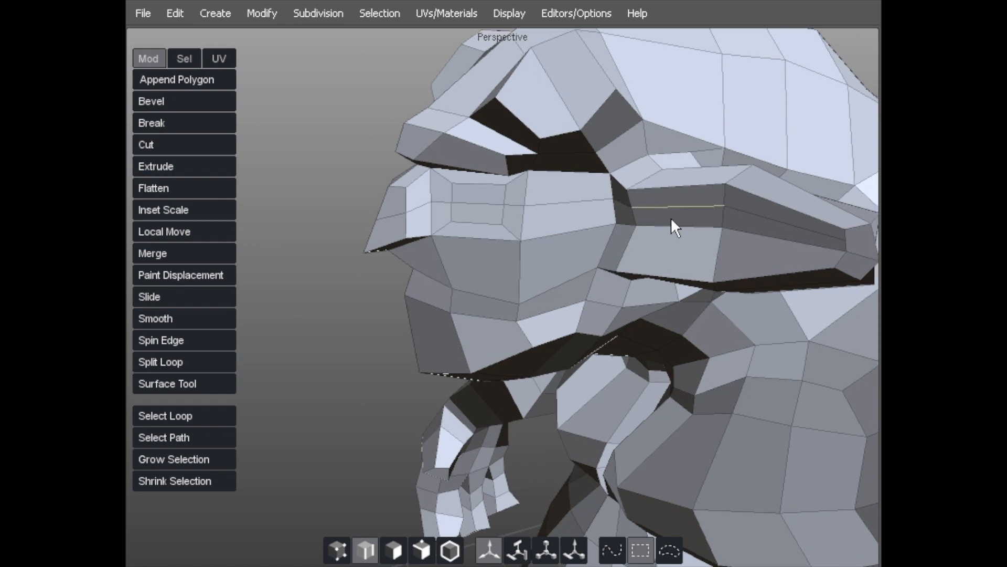
# Connect the end vertex of the new edge loop to the upper vertex of the ear tip.
pyautogui.keyDown('alt'); pyautogui.moveTo(641, 217); pyautogui.dragTo(521, 215, button='middle'); pyautogui.keyUp('alt')
pyautogui.press('a')
pyautogui.keyDown('alt'); pyautogui.moveTo(568, 218); pyautogui.dragTo(640, 185, button='right'); pyautogui.keyUp('alt')
pyautogui.keyDown('alt'); pyautogui.moveTo(641, 166); pyautogui.dragTo(484, 165, button='middle'); pyautogui.keyUp('alt')
pyautogui.click(625, 217)
pyautogui.keyDown('shift'); pyautogui.click(553, 148); pyautogui.keyUp('shift')
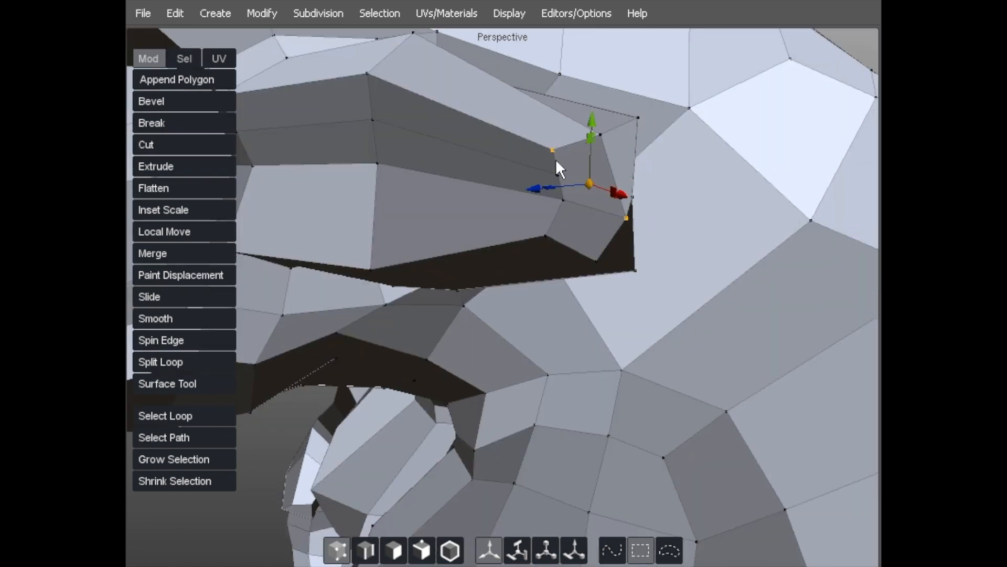
pyautogui.click(559, 173)
pyautogui.keyDown('shift'); pyautogui.click(603, 135); pyautogui.keyUp('shift')
pyautogui.press('x')
# Reposition the vertices around the newly divided ear-tip faces.
pyautogui.click(565, 199)
pyautogui.keyDown('alt'); pyautogui.moveTo(579, 172); pyautogui.dragTo(574, 170, button='right'); pyautogui.keyUp('alt')
pyautogui.keyDown('alt'); pyautogui.moveTo(576, 173); pyautogui.dragTo(544, 160); pyautogui.keyUp('alt')
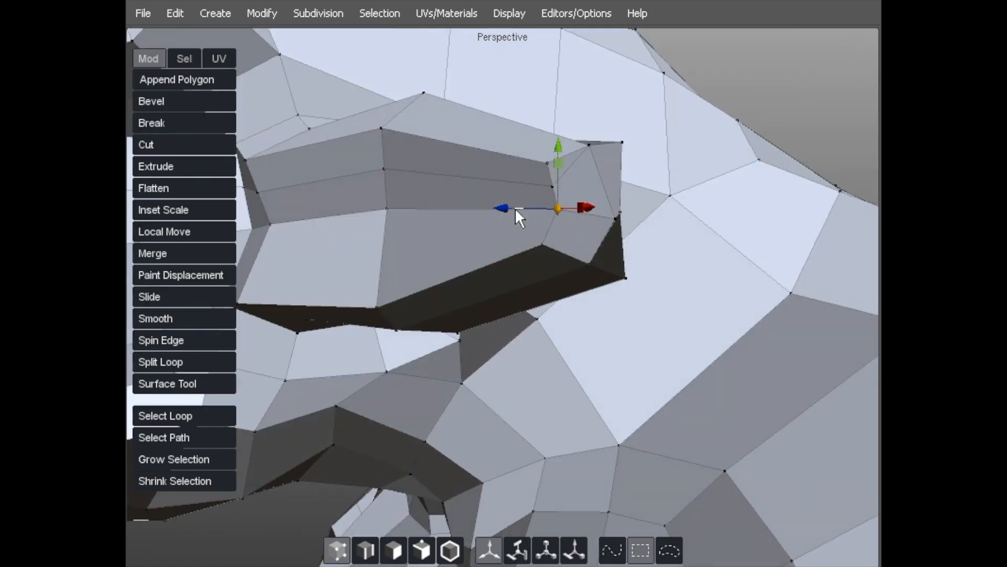
pyautogui.moveTo(537, 166); pyautogui.dragTo(534, 150, button='middle')
pyautogui.click(527, 184)
pyautogui.moveTo(548, 183); pyautogui.dragTo(541, 185, button='middle')
# Move the vertices of the eye inset to give the eye a rounder, six-sided outline.
pyautogui.keyDown('alt'); pyautogui.moveTo(541, 184); pyautogui.dragTo(378, 187, button='right'); pyautogui.keyUp('alt')
pyautogui.keyDown('alt'); pyautogui.moveTo(377, 188); pyautogui.dragTo(449, 247); pyautogui.keyUp('alt')
pyautogui.keyDown('alt'); pyautogui.moveTo(449, 247); pyautogui.dragTo(476, 236, button='right'); pyautogui.keyUp('alt')
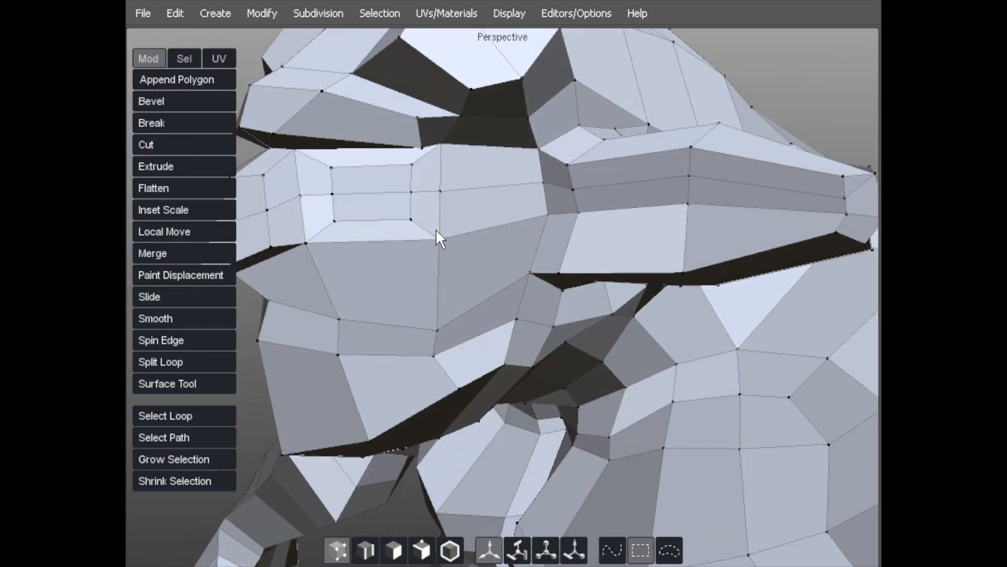
pyautogui.keyDown('alt'); pyautogui.moveTo(477, 236); pyautogui.dragTo(455, 261, button='middle'); pyautogui.keyUp('alt')
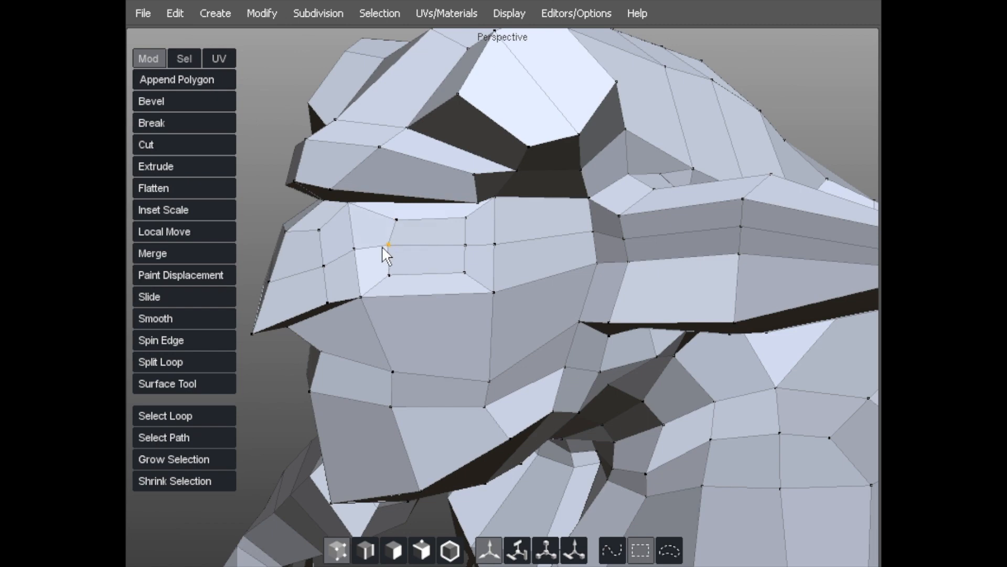
pyautogui.moveTo(442, 226); pyautogui.dragTo(435, 229, button='middle')
pyautogui.moveTo(449, 240); pyautogui.dragTo(445, 238, button='middle')
pyautogui.moveTo(458, 276); pyautogui.dragTo(443, 271, button='middle')
pyautogui.moveTo(366, 307); pyautogui.dragTo(375, 300, button='middle')
pyautogui.keyDown('alt'); pyautogui.moveTo(376, 300); pyautogui.dragTo(383, 270, button='right'); pyautogui.keyUp('alt')
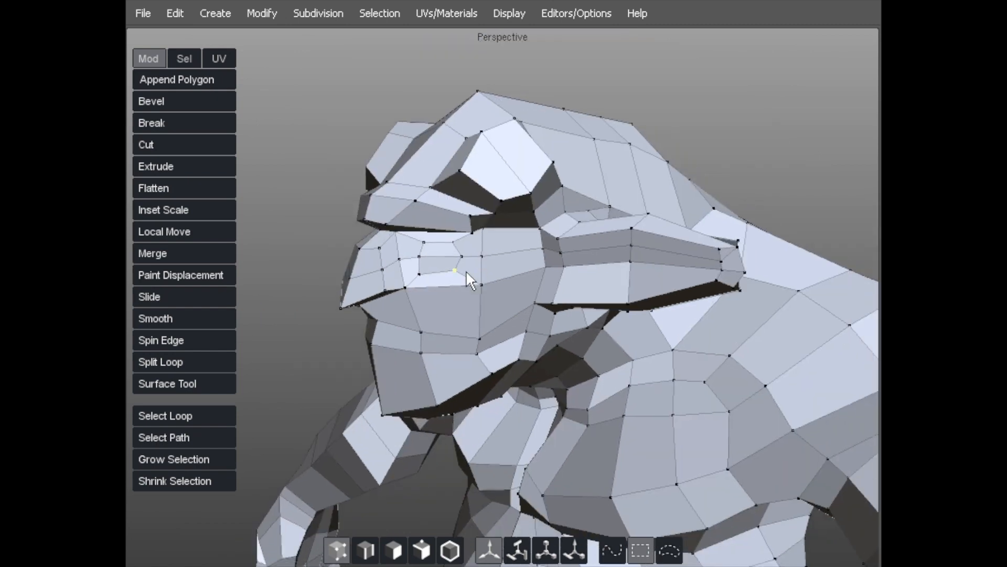
pyautogui.keyDown('alt'); pyautogui.moveTo(456, 257); pyautogui.dragTo(485, 348); pyautogui.keyUp('alt')
pyautogui.moveTo(442, 284); pyautogui.dragTo(421, 255, button='middle')
pyautogui.moveTo(453, 318); pyautogui.dragTo(430, 317, button='middle')
pyautogui.keyDown('alt'); pyautogui.moveTo(430, 317); pyautogui.dragTo(392, 289); pyautogui.keyUp('alt')
# Select the strip of faces between the lips and extrude it inward to open the mouth.
pyautogui.scroll(-3, 470, 260)
pyautogui.scroll(4, 473, 264)
pyautogui.keyDown('alt'); pyautogui.moveTo(421, 337); pyautogui.dragTo(540, 269); pyautogui.keyUp('alt')
pyautogui.press('F11')
pyautogui.click(621, 259)
pyautogui.keyDown('shift'); pyautogui.click(535, 256); pyautogui.keyUp('shift')
pyautogui.keyDown('alt'); pyautogui.moveTo(608, 259); pyautogui.dragTo(539, 221); pyautogui.keyUp('alt')
pyautogui.keyDown('alt'); pyautogui.moveTo(539, 221); pyautogui.dragTo(572, 213, button='right'); pyautogui.keyUp('alt')
# Adjust the vertices along the lower lip and the corner of the mouth.
pyautogui.press('a')
pyautogui.keyDown('alt'); pyautogui.moveTo(572, 213); pyautogui.dragTo(586, 233); pyautogui.keyUp('alt')
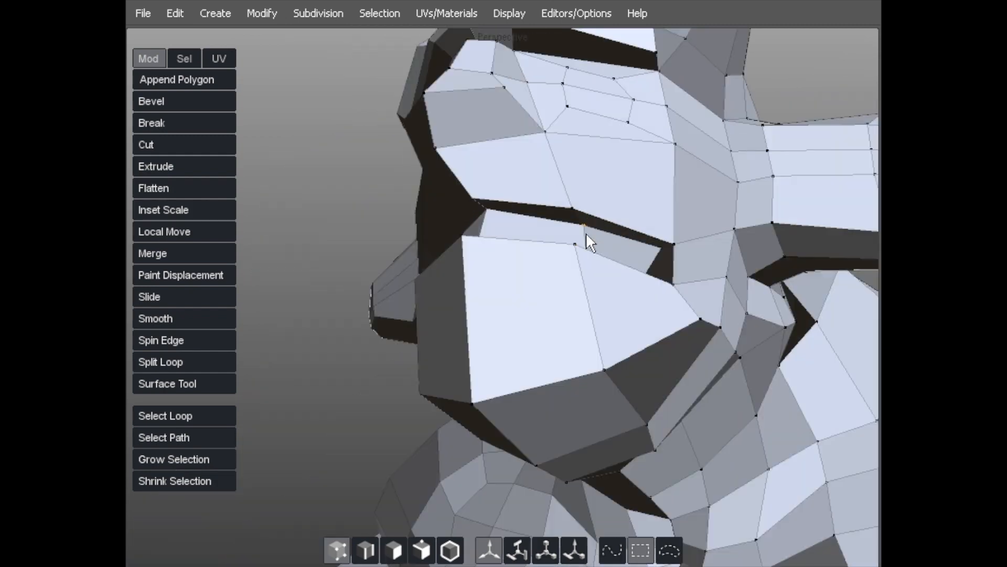
pyautogui.keyDown('alt'); pyautogui.moveTo(648, 252); pyautogui.dragTo(603, 245); pyautogui.keyUp('alt')
pyautogui.moveTo(561, 216); pyautogui.dragTo(558, 212)
pyautogui.moveTo(463, 214); pyautogui.dragTo(462, 203)
pyautogui.moveTo(539, 215); pyautogui.dragTo(534, 209)
pyautogui.moveTo(612, 256); pyautogui.dragTo(608, 267)
# Lower the vertex on the side of the neck behind the corner of the jaw.
pyautogui.keyDown('alt'); pyautogui.moveTo(550, 281); pyautogui.dragTo(454, 256); pyautogui.keyUp('alt')
pyautogui.keyDown('alt'); pyautogui.moveTo(455, 256); pyautogui.dragTo(562, 251, button='right'); pyautogui.keyUp('alt')
pyautogui.keyDown('alt'); pyautogui.moveTo(562, 250); pyautogui.dragTo(390, 254, button='middle'); pyautogui.keyUp('alt')
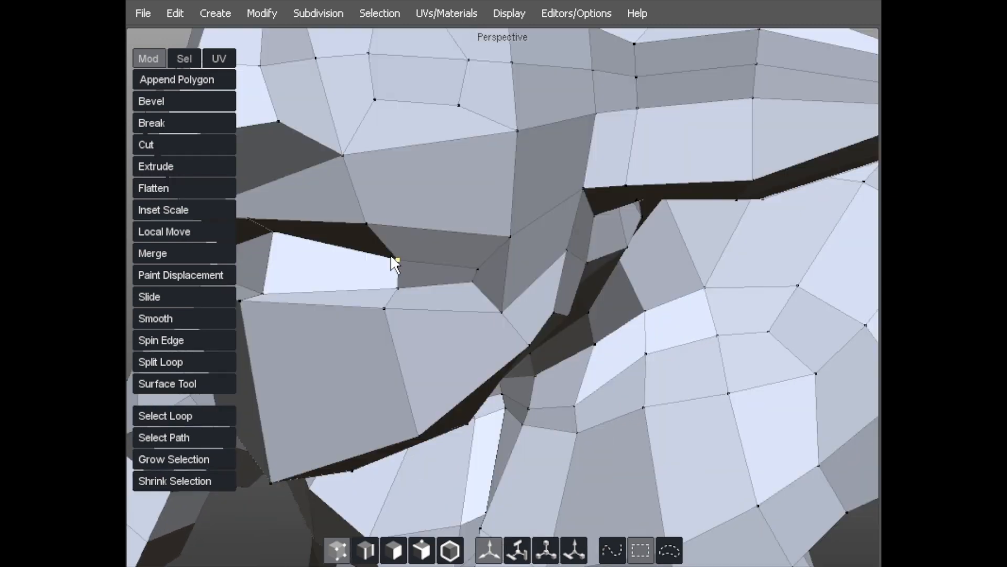
pyautogui.keyDown('alt'); pyautogui.moveTo(408, 292); pyautogui.dragTo(387, 263); pyautogui.keyUp('alt')
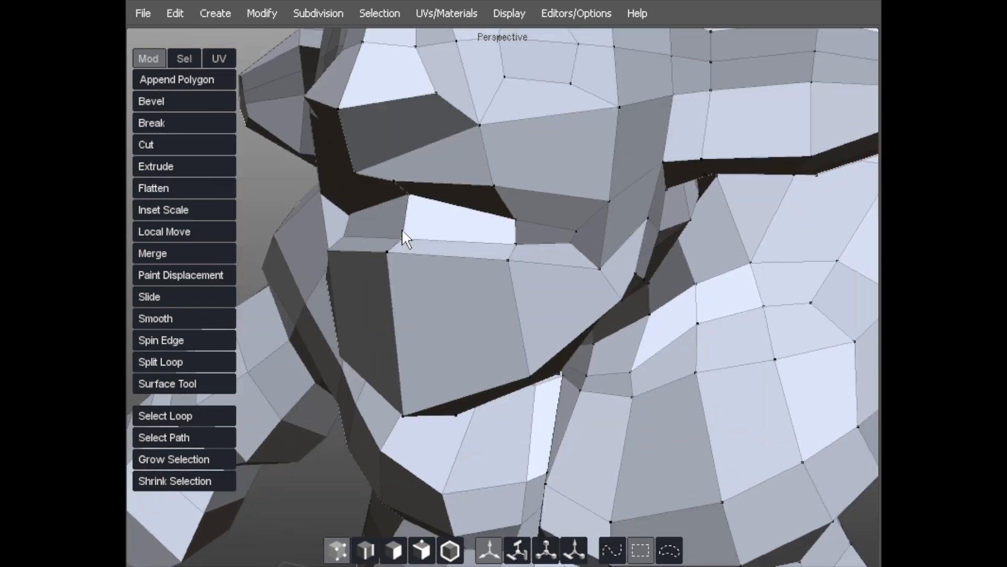
pyautogui.keyDown('alt'); pyautogui.moveTo(435, 235); pyautogui.dragTo(448, 278); pyautogui.keyUp('alt')
pyautogui.moveTo(481, 276); pyautogui.dragTo(486, 306, button='middle')
pyautogui.moveTo(566, 296); pyautogui.dragTo(566, 323)
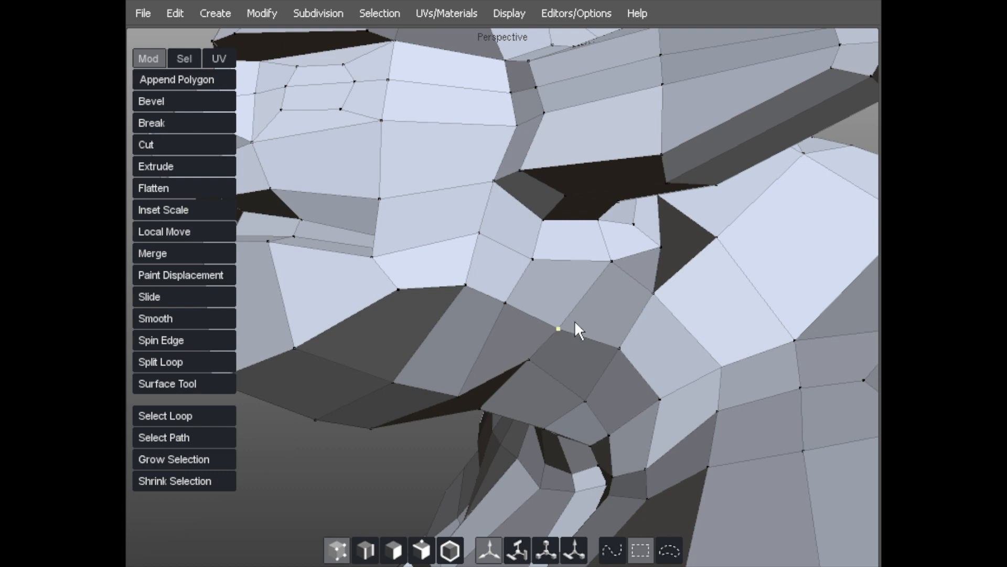
# Cut an edge path from the neck beneath the ear along the side of the jaw to the front of the chin.
pyautogui.press('space')
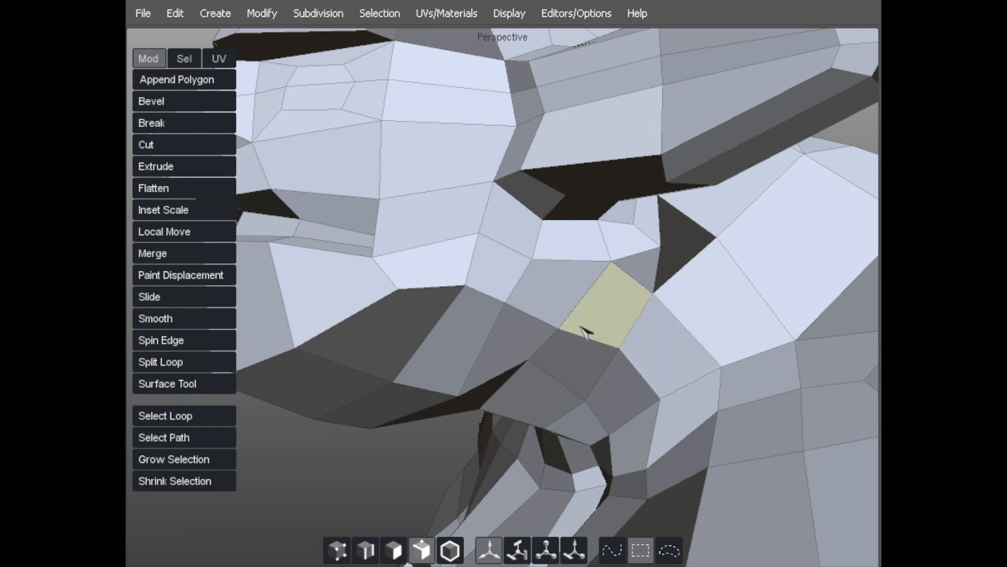
pyautogui.click(584, 297)
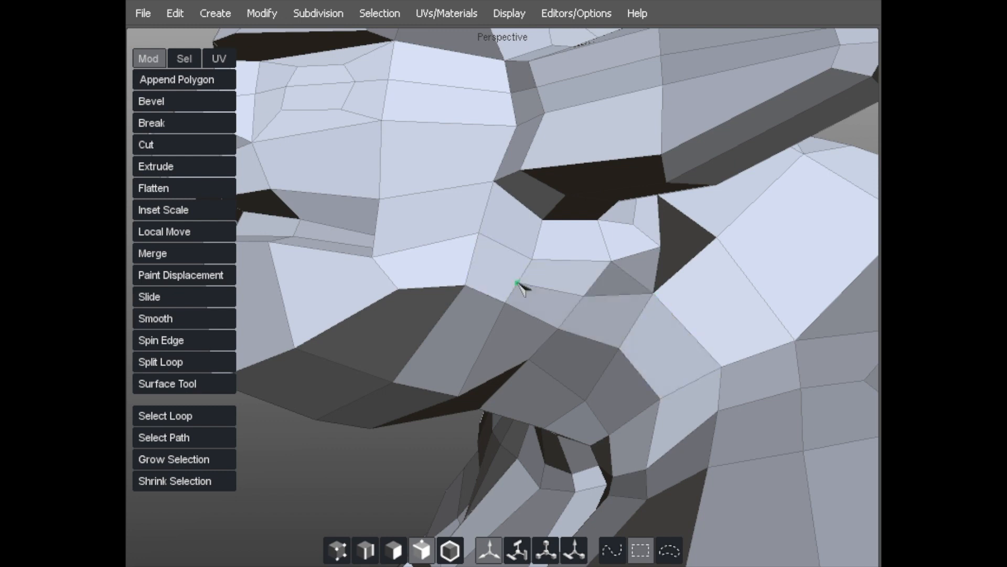
pyautogui.click(468, 273)
pyautogui.moveTo(387, 281); pyautogui.dragTo(453, 312, button='middle')
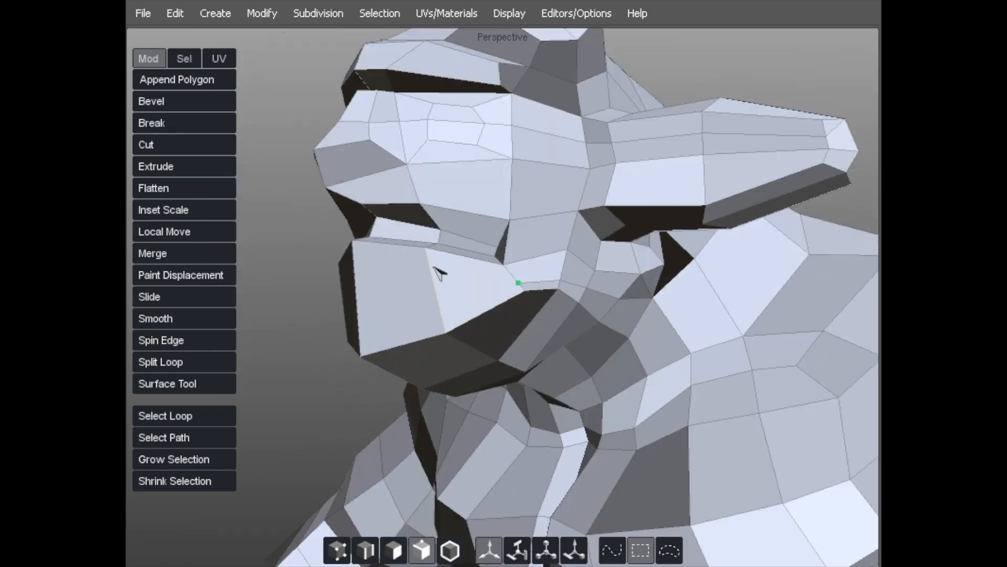
pyautogui.click(354, 271)
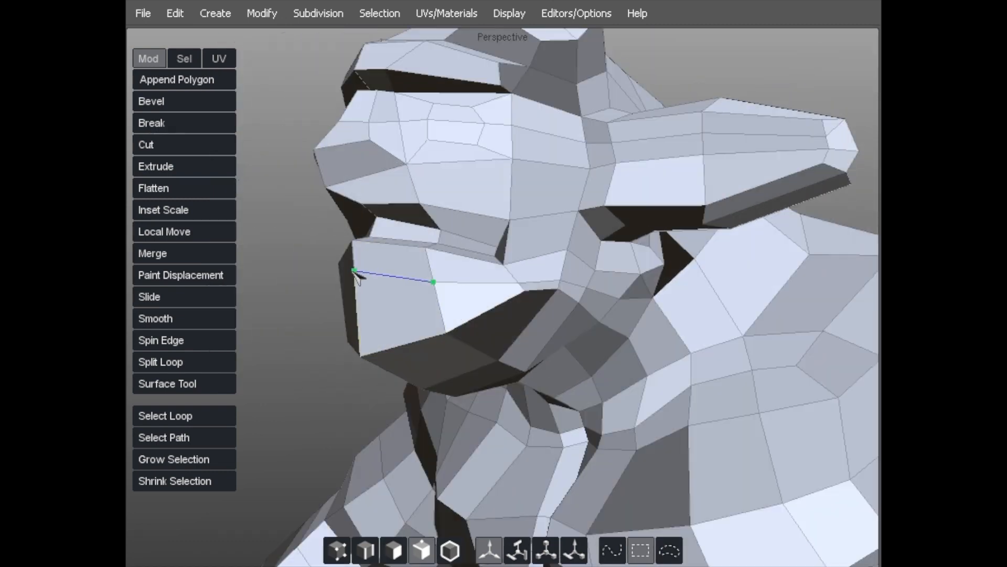
# Move the vertices along the new cut and the underside of the jaw to round the lower lip and chin.
pyautogui.press('1')
pyautogui.moveTo(357, 311)
pyautogui.mouseDown(button='middle')
pyautogui.moveTo(345, 291)
pyautogui.moveTo(345, 308)
pyautogui.mouseUp(button='middle')
pyautogui.moveTo(367, 310); pyautogui.dragTo(494, 354)
pyautogui.moveTo(551, 310); pyautogui.dragTo(569, 371)
pyautogui.moveTo(557, 376); pyautogui.dragTo(602, 373, button='middle')
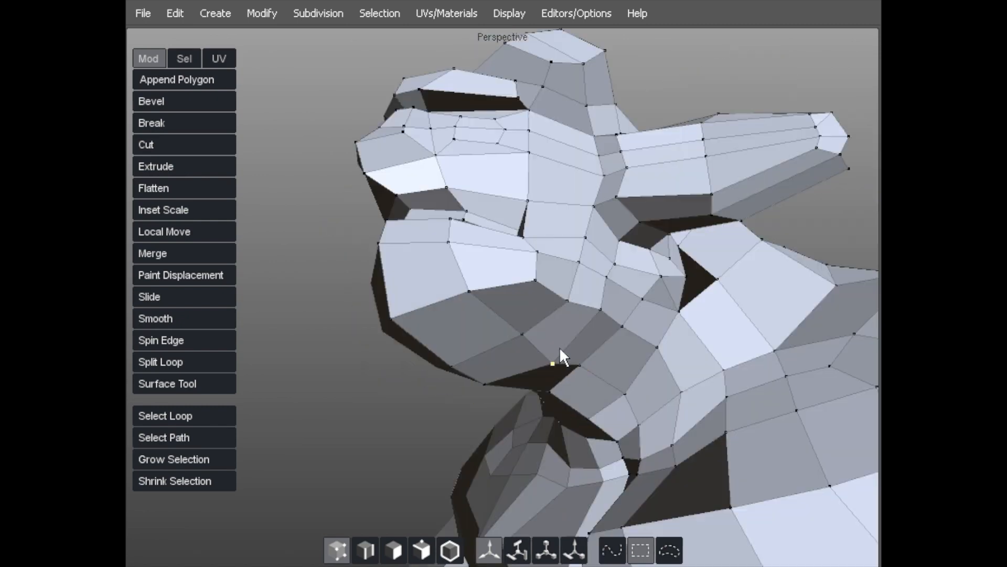
pyautogui.moveTo(559, 347); pyautogui.dragTo(512, 298, button='middle')
pyautogui.moveTo(513, 298)
pyautogui.mouseDown()
pyautogui.moveTo(529, 291)
pyautogui.moveTo(511, 281)
pyautogui.moveTo(501, 299)
pyautogui.mouseUp()
pyautogui.moveTo(502, 299); pyautogui.dragTo(527, 212, button='middle')
# Select the path of faces from the neck over the jaw, eye and brow to the back of the head, and split it with an edge loop.
pyautogui.press('d')
pyautogui.click(561, 458)
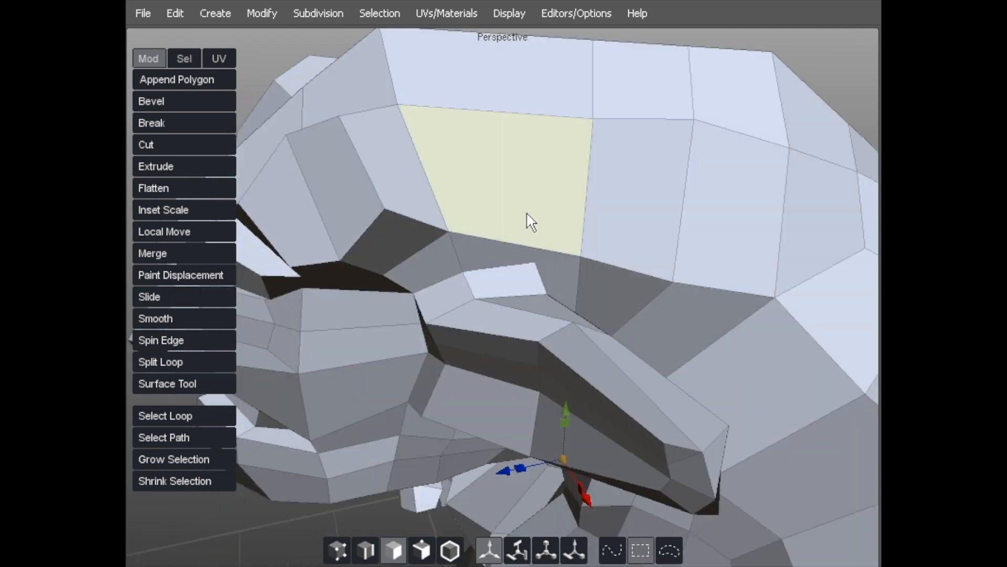
pyautogui.keyDown('shift'); pyautogui.click(709, 202); pyautogui.keyUp('shift')
pyautogui.moveTo(715, 207); pyautogui.dragTo(616, 158, button='middle')
pyautogui.hotkey('alt', 'e')
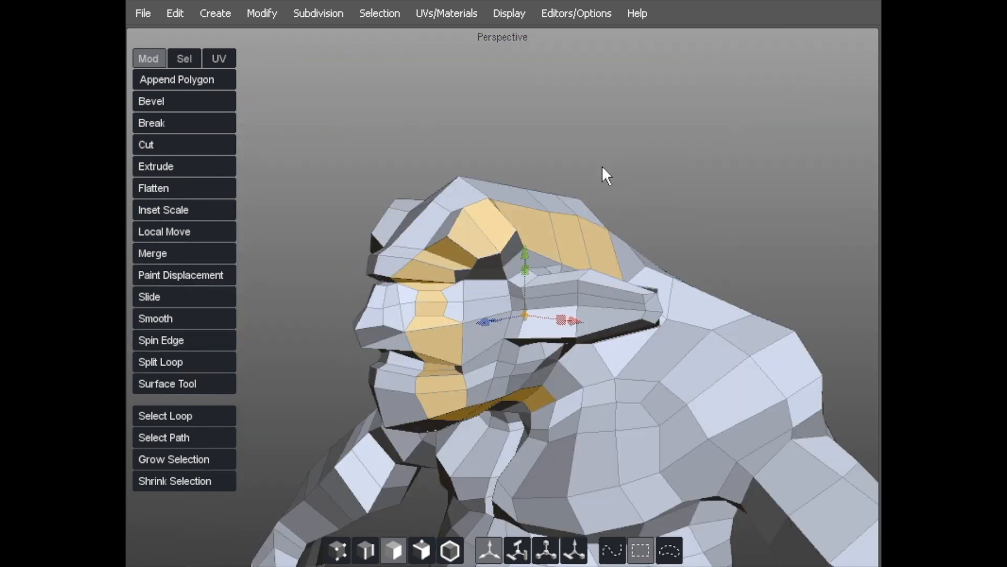
pyautogui.keyDown('alt'); pyautogui.moveTo(605, 158); pyautogui.dragTo(504, 193, button='right'); pyautogui.keyUp('alt')
pyautogui.keyDown('alt'); pyautogui.moveTo(503, 193); pyautogui.dragTo(507, 134, button='middle'); pyautogui.keyUp('alt')
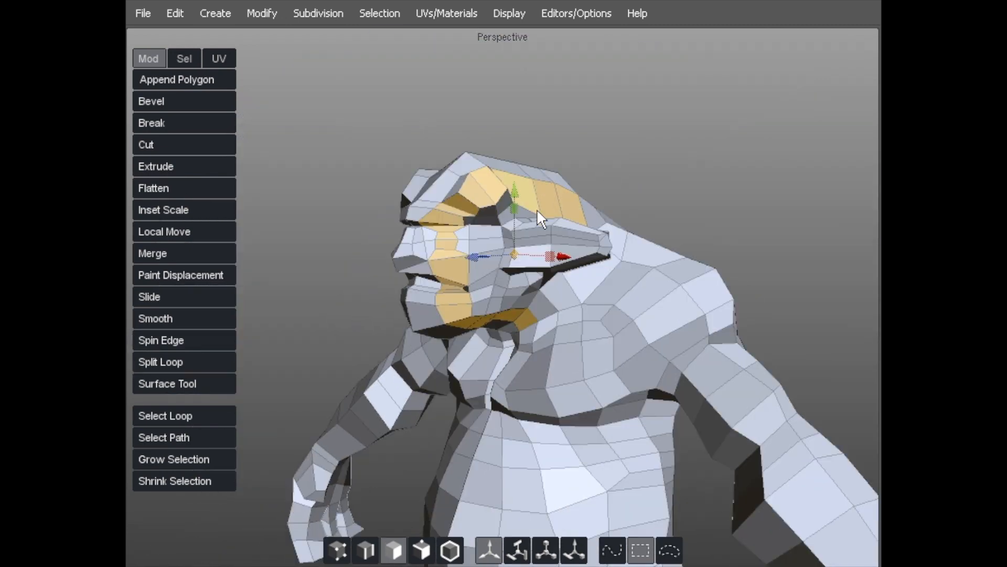
pyautogui.press('2')
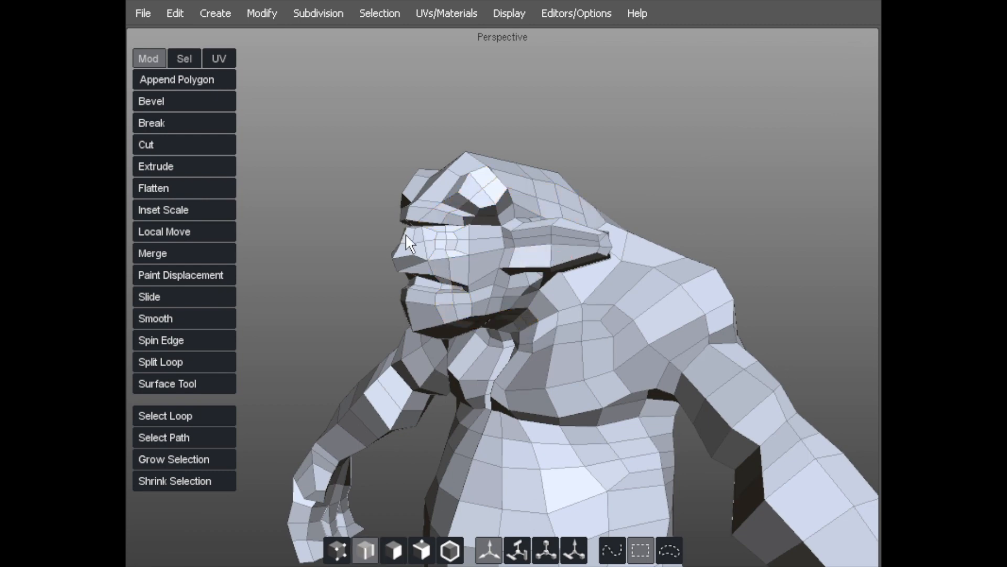
pyautogui.keyDown('alt'); pyautogui.moveTo(432, 203); pyautogui.dragTo(483, 178, button='right'); pyautogui.keyUp('alt')
pyautogui.keyDown('alt'); pyautogui.moveTo(482, 179); pyautogui.dragTo(467, 233); pyautogui.keyUp('alt')
pyautogui.press('d')
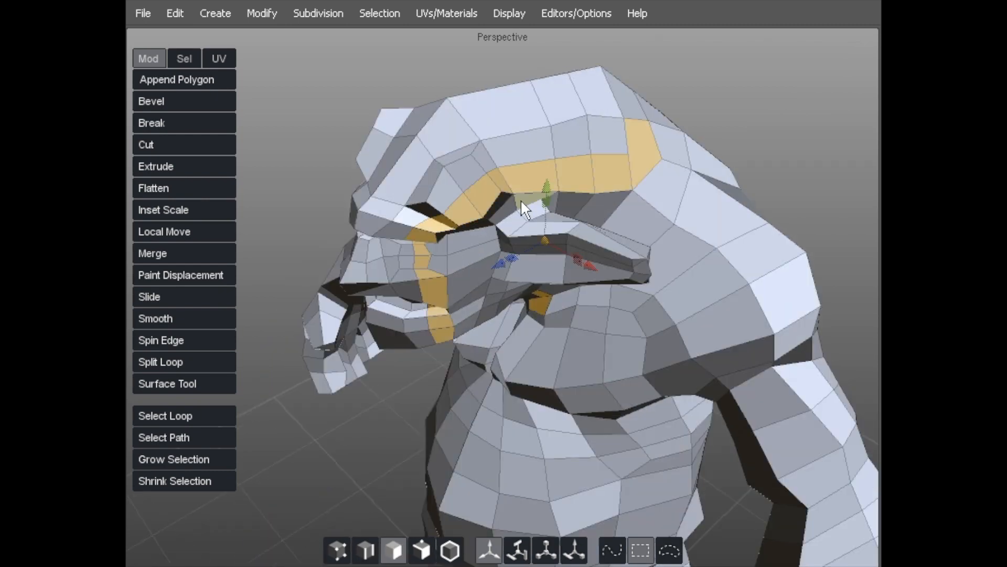
pyautogui.click(485, 163)
pyautogui.moveTo(482, 163); pyautogui.dragTo(499, 190)
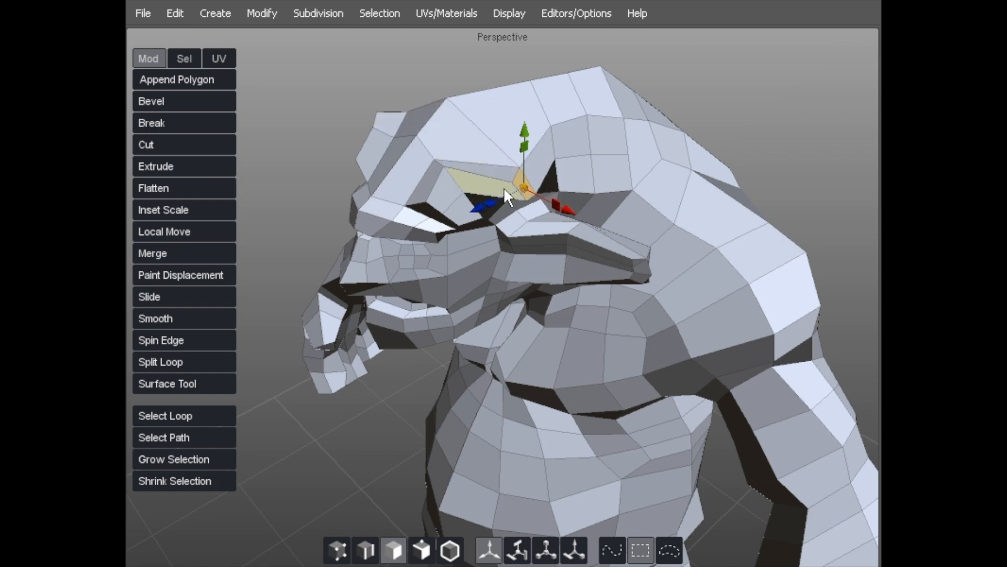
pyautogui.hotkey('ctrl', 'z')
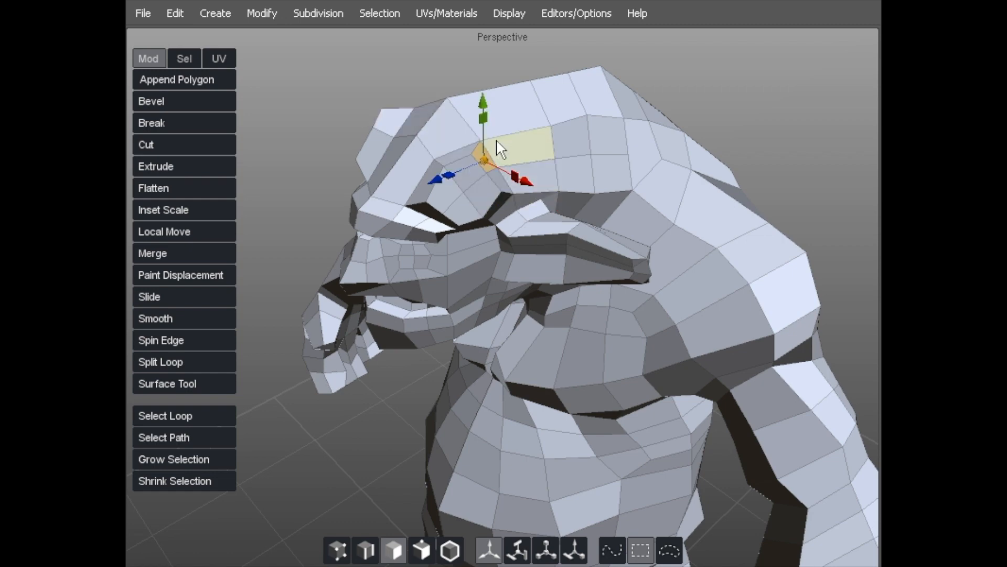
pyautogui.click(510, 153)
pyautogui.click(470, 146)
pyautogui.moveTo(472, 143); pyautogui.dragTo(496, 177)
pyautogui.click(496, 179)
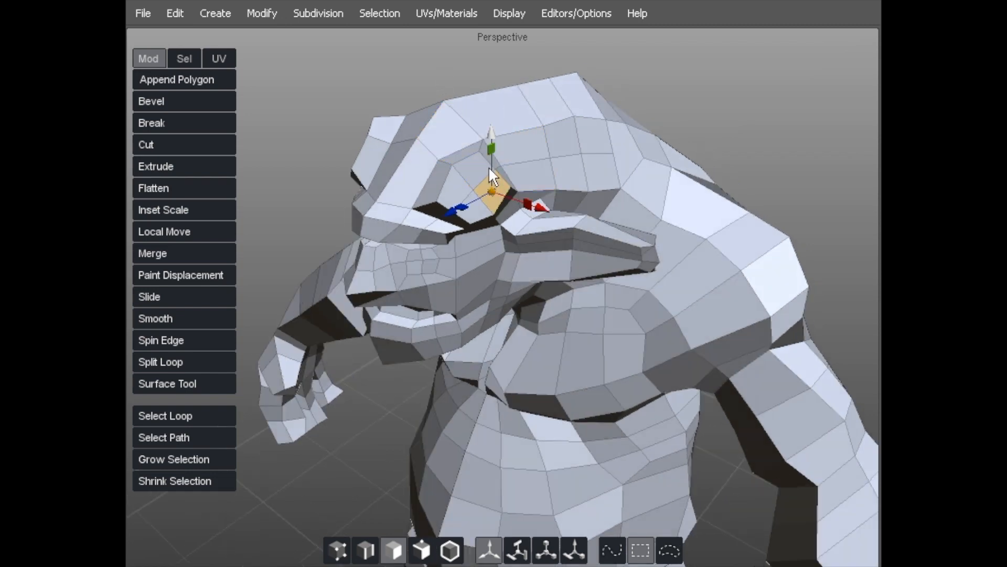
pyautogui.click(478, 161)
pyautogui.click(397, 88)
# Pull the vertex under the nose back toward the face and nudge the nose tip upward.
pyautogui.keyDown('alt'); pyautogui.moveTo(564, 183); pyautogui.dragTo(496, 212); pyautogui.keyUp('alt')
pyautogui.moveTo(483, 162); pyautogui.dragTo(497, 230)
pyautogui.moveTo(444, 286)
pyautogui.mouseDown()
pyautogui.moveTo(455, 317)
pyautogui.moveTo(449, 287)
pyautogui.moveTo(467, 253)
pyautogui.moveTo(482, 249)
pyautogui.moveTo(473, 237)
pyautogui.moveTo(456, 296)
pyautogui.moveTo(421, 266)
pyautogui.moveTo(399, 160)
pyautogui.moveTo(367, 150)
pyautogui.moveTo(380, 142)
pyautogui.mouseUp()
pyautogui.press('a')
pyautogui.keyDown('alt'); pyautogui.moveTo(337, 180); pyautogui.dragTo(293, 181); pyautogui.keyUp('alt')
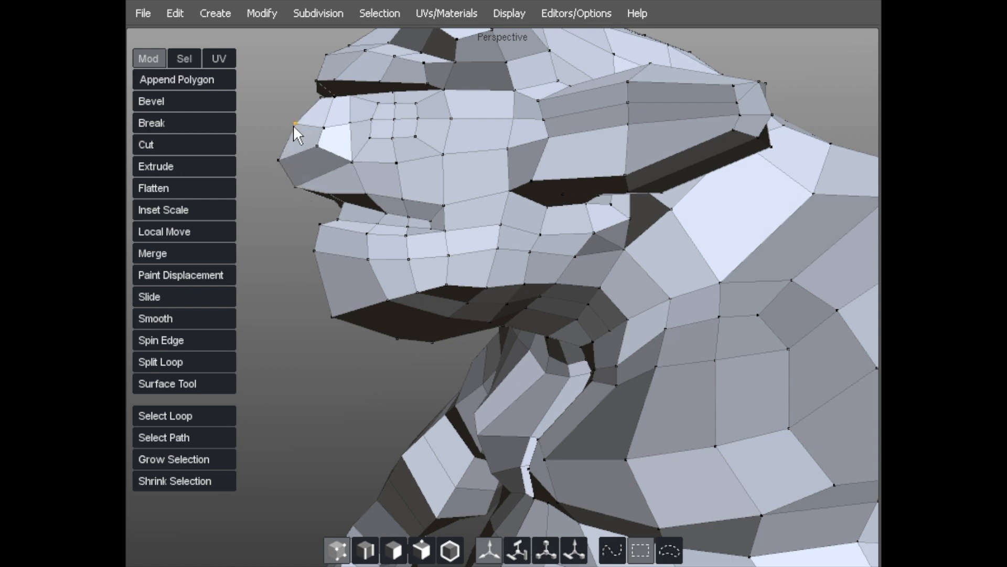
pyautogui.moveTo(295, 185); pyautogui.dragTo(325, 179)
pyautogui.moveTo(281, 149); pyautogui.dragTo(281, 155)
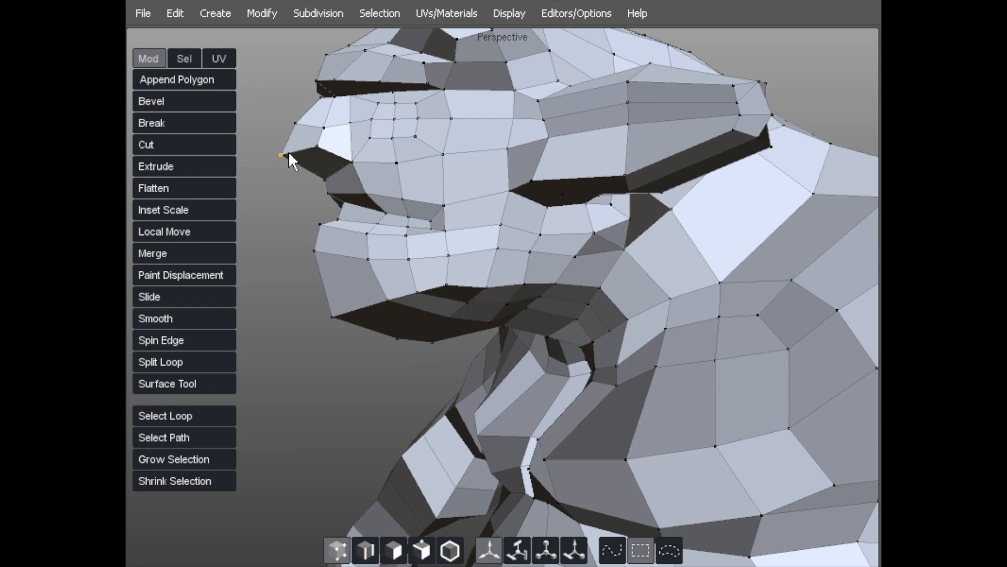
# Move the vertex beside the nose base and the upper-lip vertex below it upward and in toward the middle of the face.
pyautogui.keyDown('alt'); pyautogui.moveTo(340, 165); pyautogui.dragTo(521, 153); pyautogui.keyUp('alt')
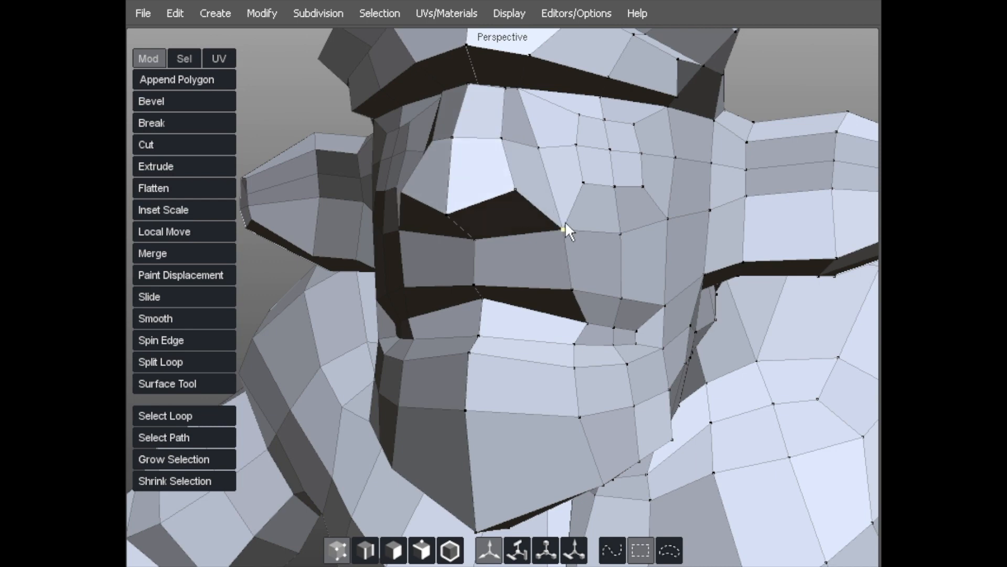
pyautogui.moveTo(565, 224); pyautogui.dragTo(546, 208)
pyautogui.moveTo(571, 287); pyautogui.dragTo(549, 270)
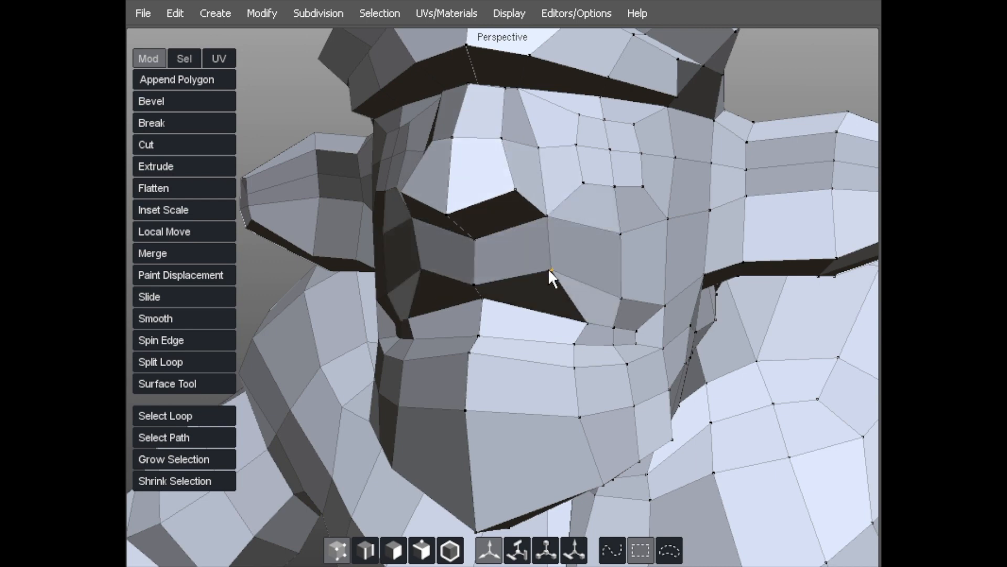
# Raise the lower lip's front centre vertex and its neighbouring vertex so the lip rises toward the nose.
pyautogui.keyDown('alt'); pyautogui.moveTo(479, 330); pyautogui.dragTo(486, 276); pyautogui.keyUp('alt')
pyautogui.keyDown('alt'); pyautogui.moveTo(488, 313); pyautogui.dragTo(410, 318); pyautogui.keyUp('alt')
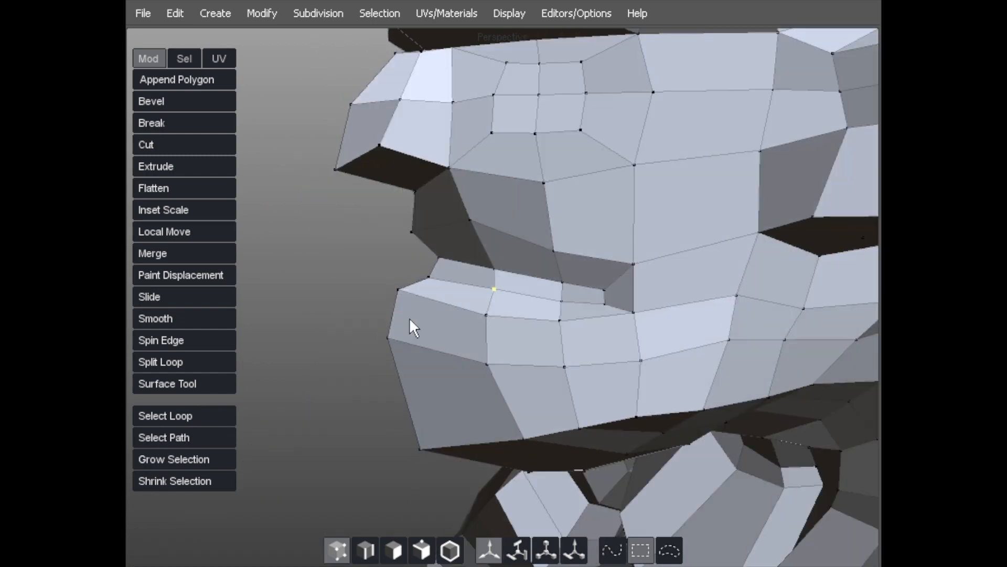
pyautogui.moveTo(432, 282); pyautogui.dragTo(399, 264)
pyautogui.moveTo(470, 306); pyautogui.dragTo(462, 285)
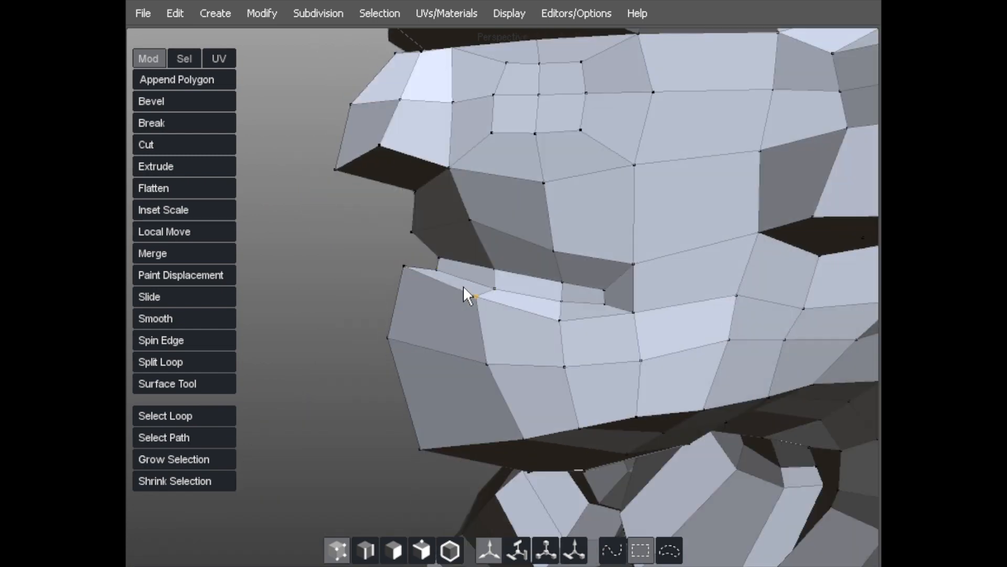
pyautogui.keyDown('alt'); pyautogui.moveTo(461, 227); pyautogui.dragTo(356, 200); pyautogui.keyUp('alt')
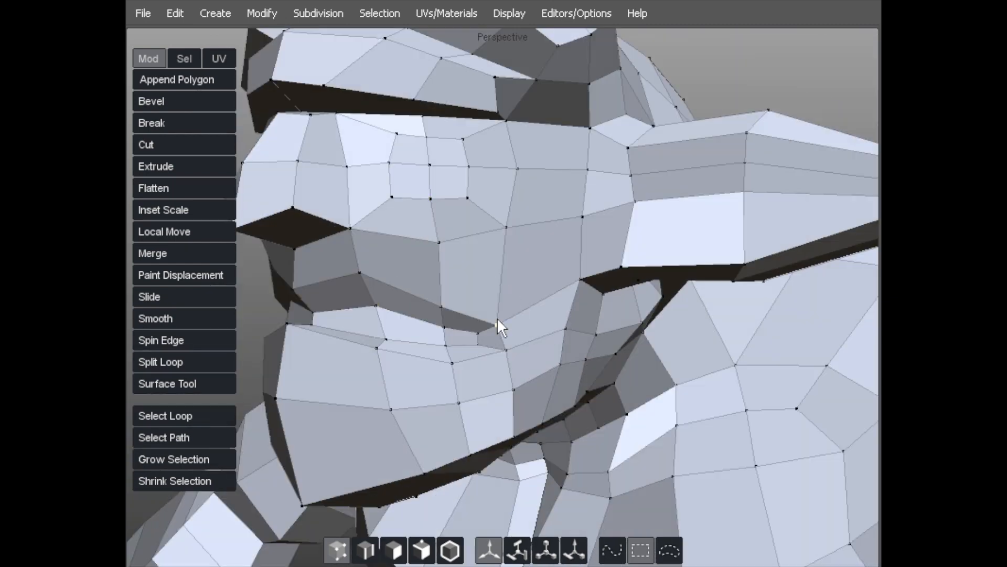
# Reposition the vertices of the small face grid below the brow to form a rounder eye outline.
pyautogui.scroll(-2, 496, 319)
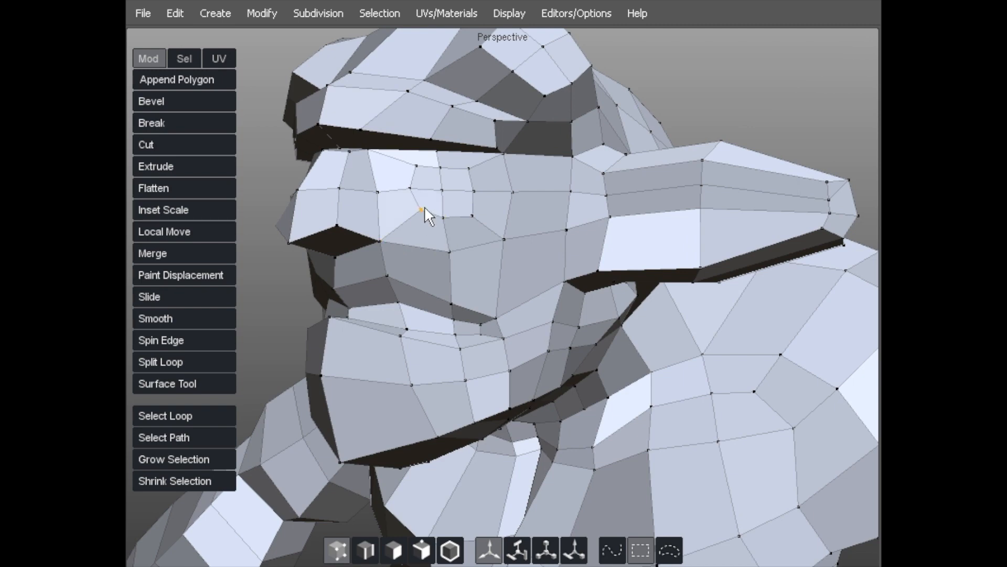
pyautogui.keyDown('alt'); pyautogui.moveTo(411, 197); pyautogui.dragTo(403, 245); pyautogui.keyUp('alt')
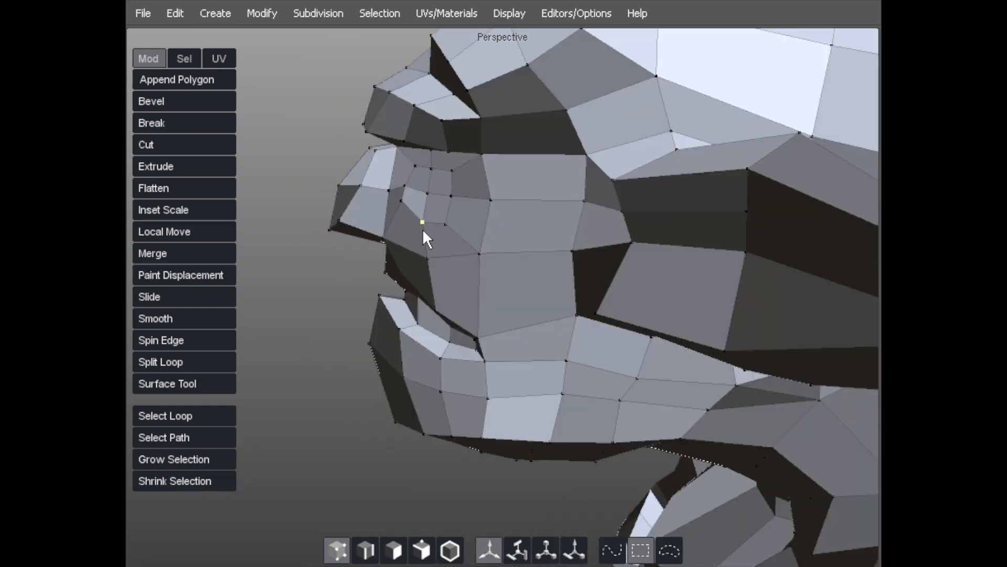
pyautogui.keyDown('alt'); pyautogui.moveTo(441, 217); pyautogui.dragTo(483, 221); pyautogui.keyUp('alt')
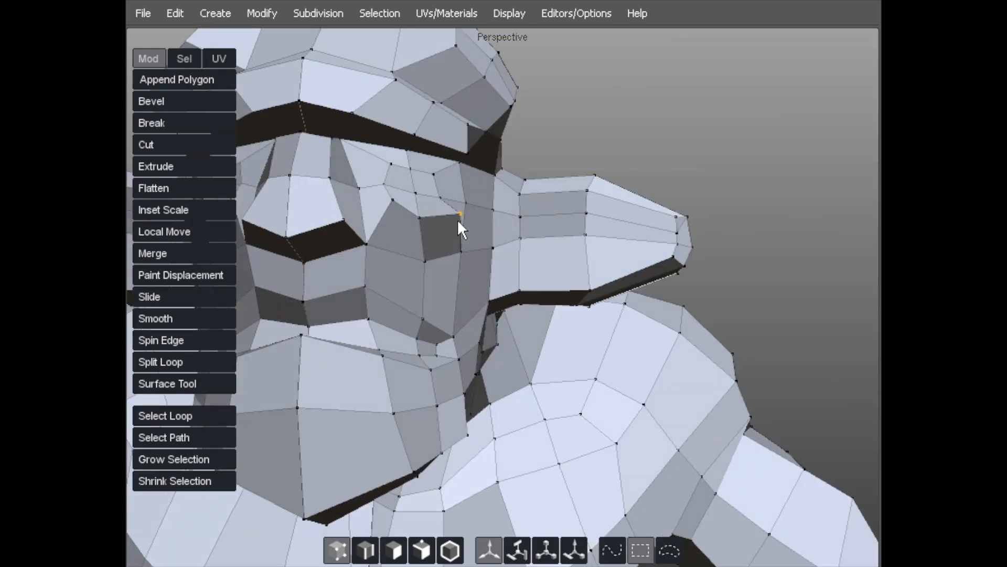
pyautogui.keyDown('alt'); pyautogui.moveTo(395, 213); pyautogui.dragTo(489, 179); pyautogui.keyUp('alt')
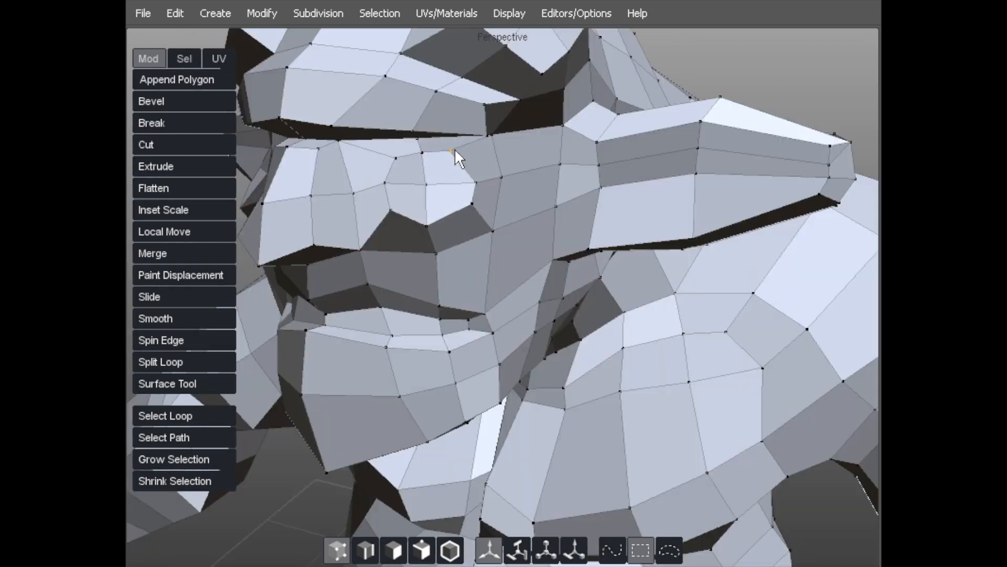
pyautogui.moveTo(385, 183); pyautogui.dragTo(376, 188)
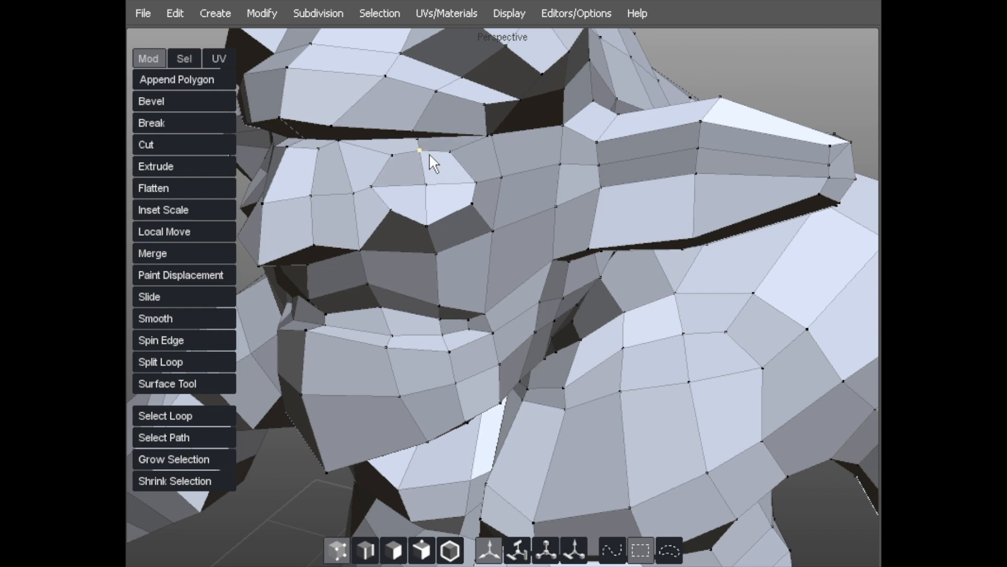
# Adjust the vertices below and behind the eye to shape the cheek.
pyautogui.moveTo(494, 175); pyautogui.dragTo(488, 223)
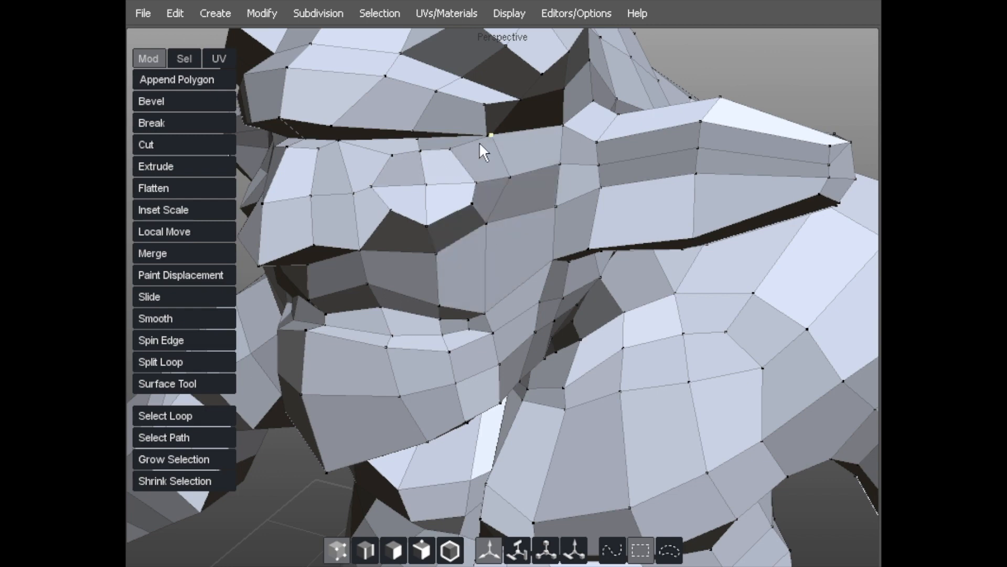
pyautogui.moveTo(442, 253); pyautogui.dragTo(524, 223)
pyautogui.moveTo(473, 259); pyautogui.dragTo(460, 271)
pyautogui.moveTo(439, 261); pyautogui.dragTo(343, 272, button='middle')
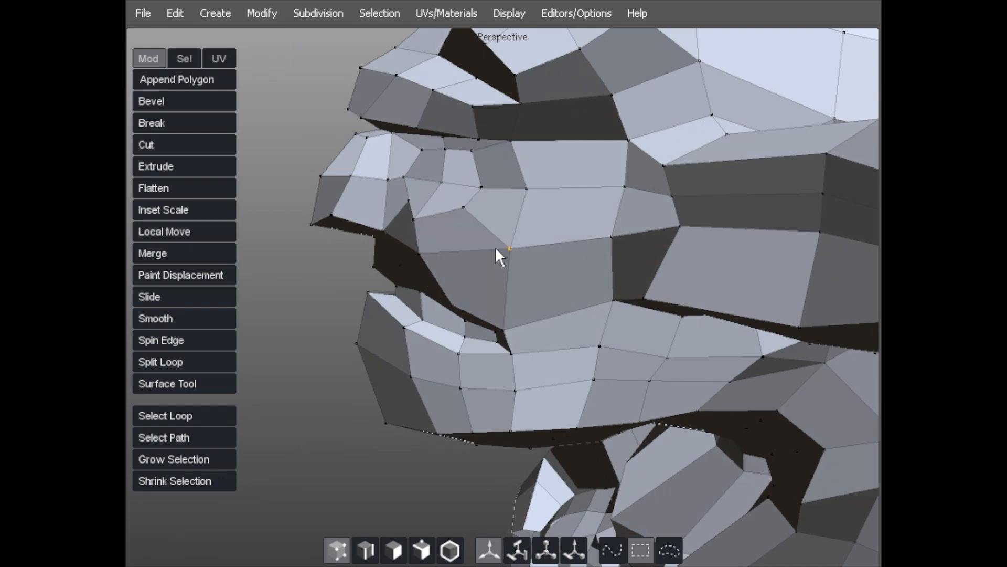
pyautogui.moveTo(445, 264); pyautogui.dragTo(499, 220, button='middle')
pyautogui.scroll(-5, 618, 215)
pyautogui.scroll(2, 594, 187)
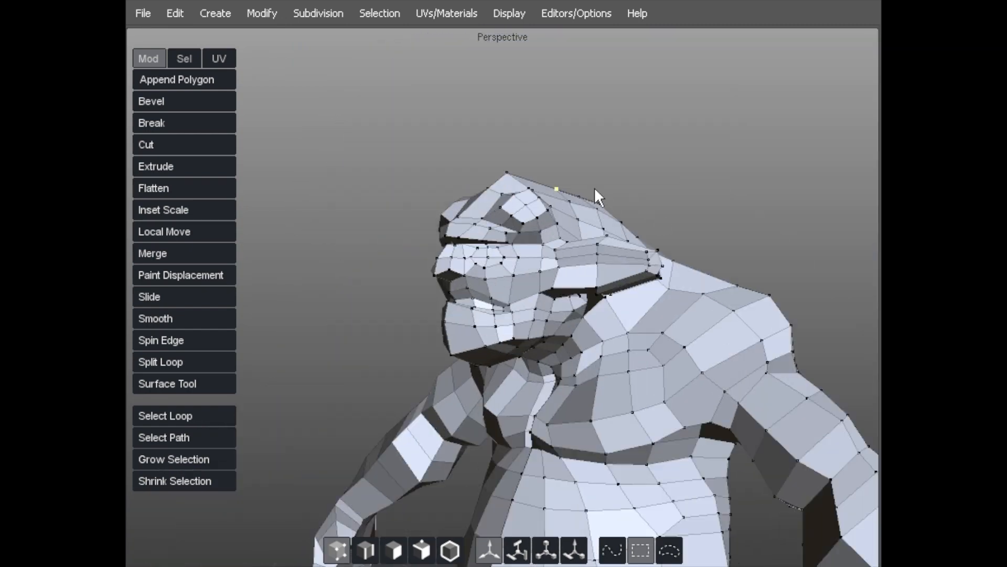
# Move the vertices on the rim of the horn stub above the brow to give its end a rounder outline.
pyautogui.moveTo(594, 187); pyautogui.dragTo(534, 244, button='middle')
pyautogui.scroll(-6, 534, 244)
pyautogui.moveTo(338, 272); pyautogui.dragTo(348, 200, button='middle')
pyautogui.scroll(2, 489, 159)
pyautogui.moveTo(348, 199); pyautogui.dragTo(509, 199, button='right')
pyautogui.moveTo(509, 200); pyautogui.dragTo(658, 303, button='middle')
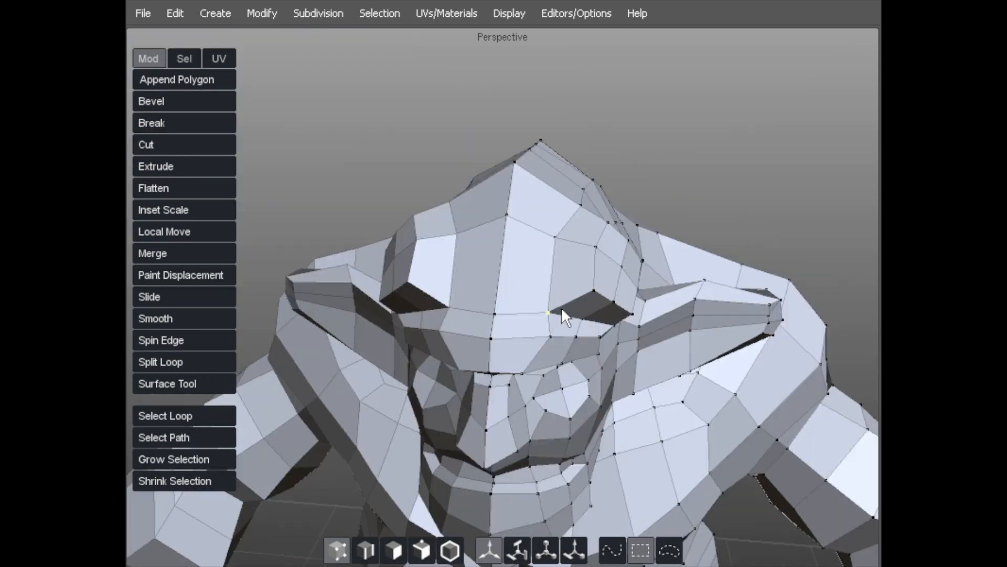
pyautogui.moveTo(580, 244); pyautogui.dragTo(583, 286, button='middle')
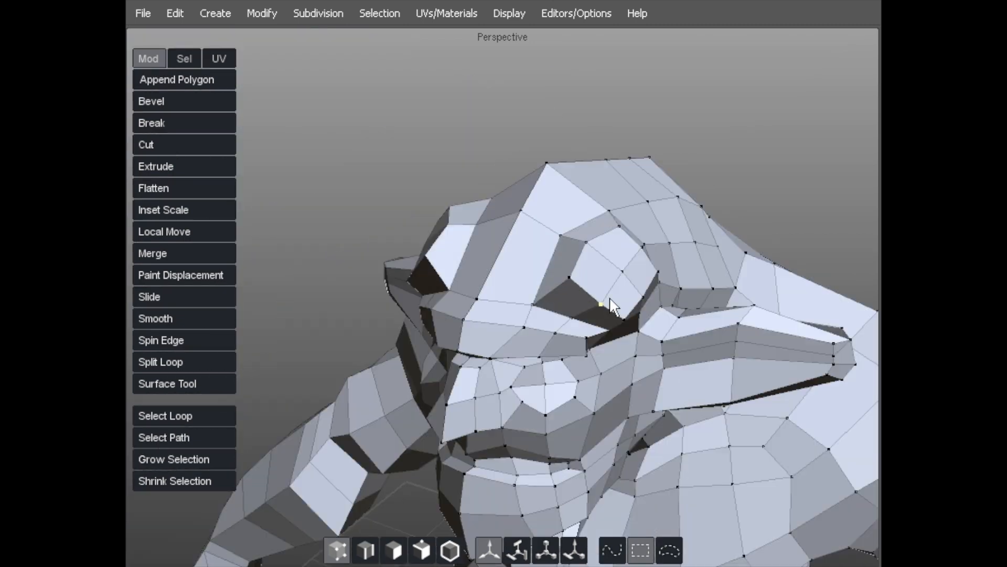
pyautogui.scroll(2, 577, 291)
pyautogui.moveTo(611, 252); pyautogui.dragTo(584, 276)
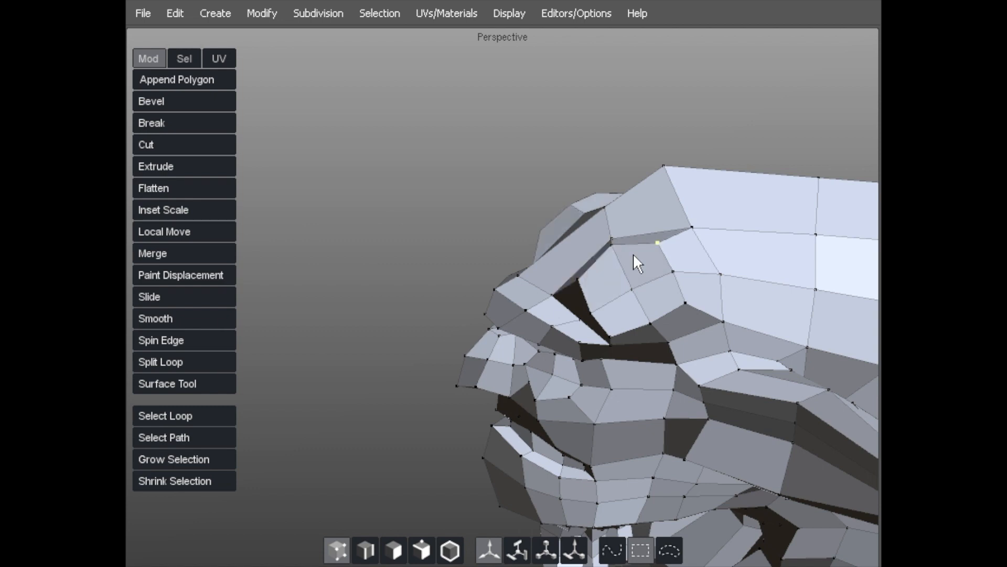
pyautogui.moveTo(656, 241); pyautogui.dragTo(528, 209, button='middle')
pyautogui.moveTo(528, 211); pyautogui.dragTo(565, 250)
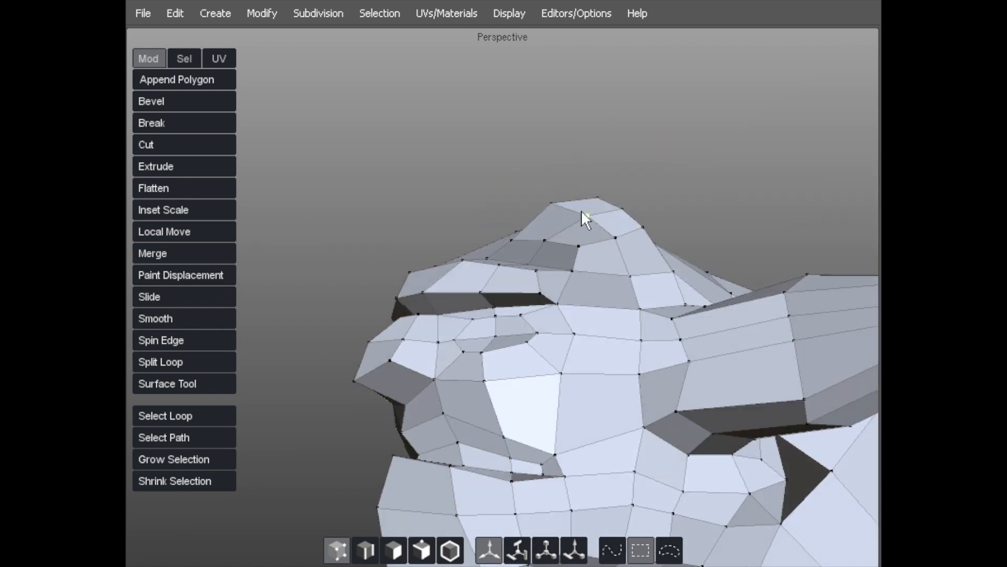
pyautogui.moveTo(548, 214); pyautogui.dragTo(555, 278, button='middle')
pyautogui.moveTo(520, 259); pyautogui.dragTo(534, 245)
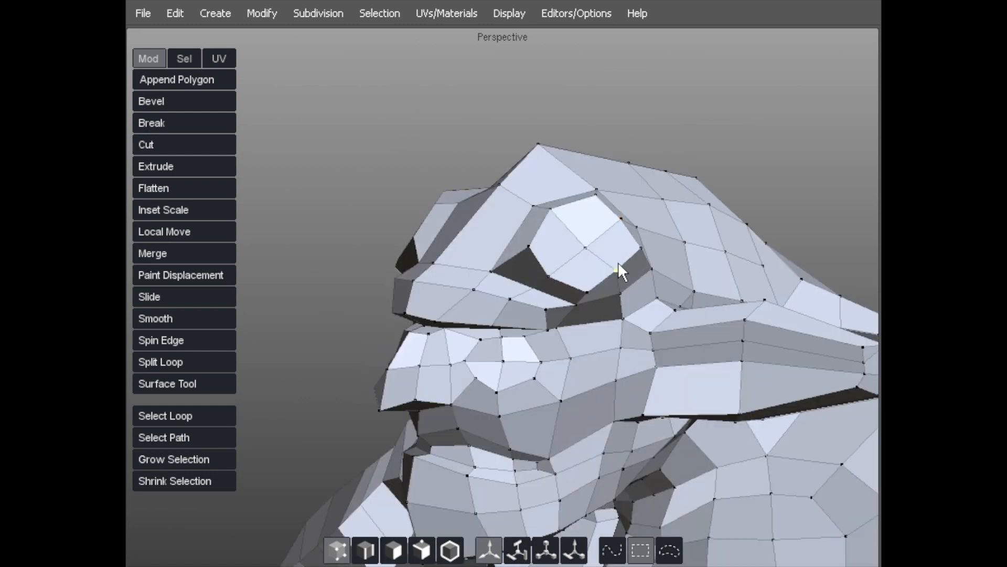
pyautogui.moveTo(603, 258); pyautogui.dragTo(603, 254, button='middle')
pyautogui.click(588, 246)
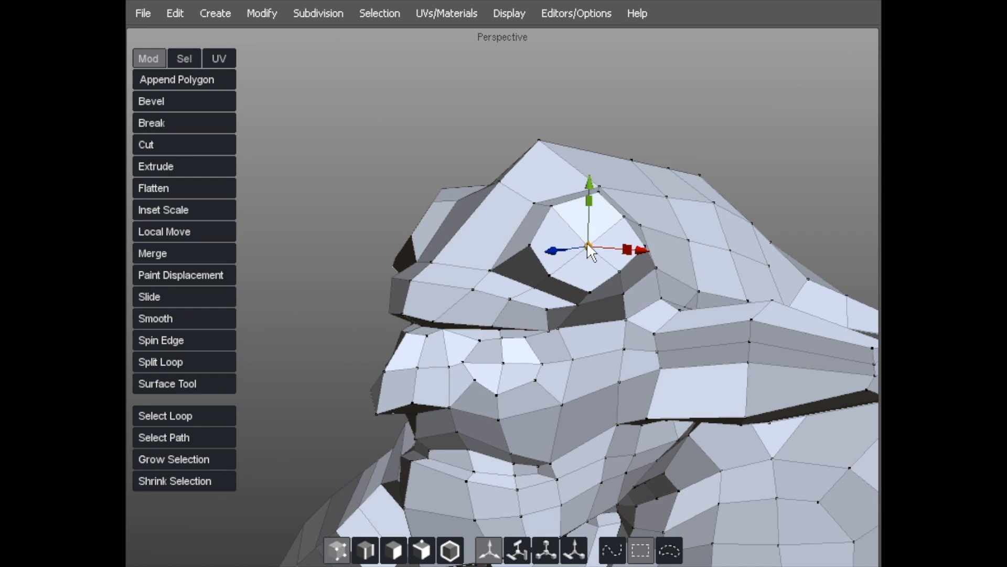
pyautogui.click(425, 142)
# Select the four end faces of the horn stub above the brow and rotate them to angle the horn.
pyautogui.press('d')
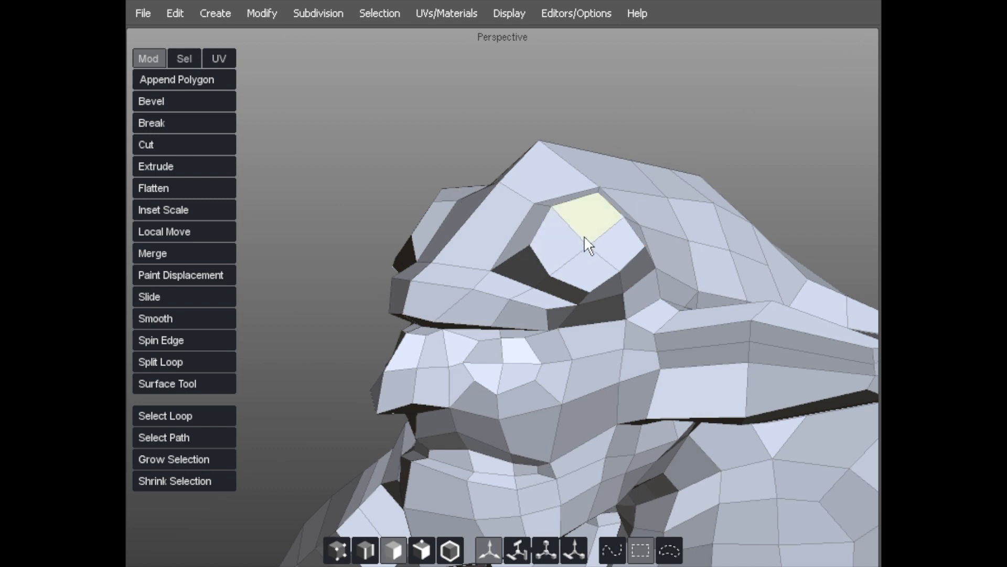
pyautogui.click(586, 229)
pyautogui.keyDown('shift'); pyautogui.click(556, 254); pyautogui.keyUp('shift')
pyautogui.keyDown('shift'); pyautogui.click(579, 268); pyautogui.keyUp('shift')
pyautogui.moveTo(623, 238); pyautogui.dragTo(556, 194, button='middle')
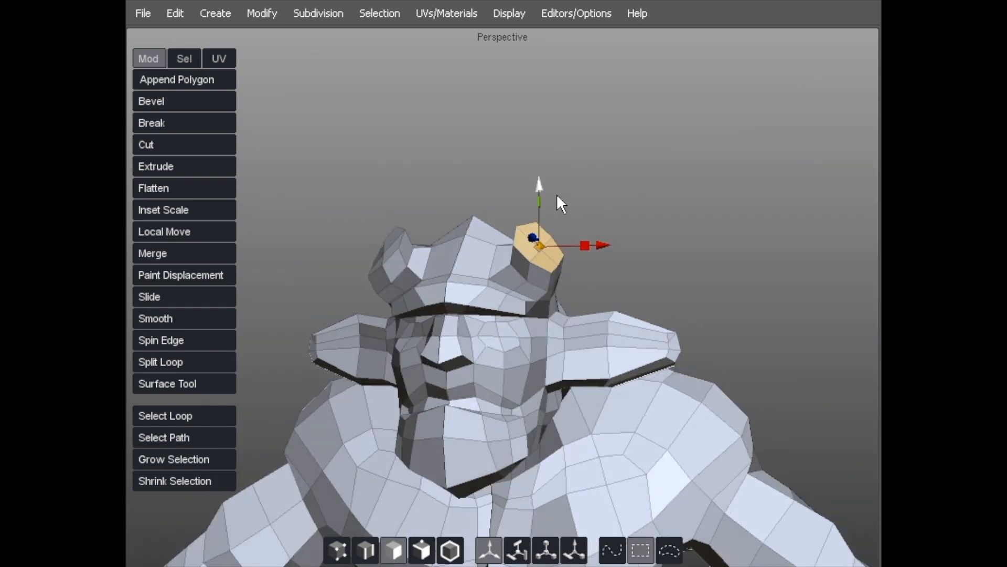
pyautogui.moveTo(522, 225); pyautogui.dragTo(635, 254, button='middle')
pyautogui.press('e')
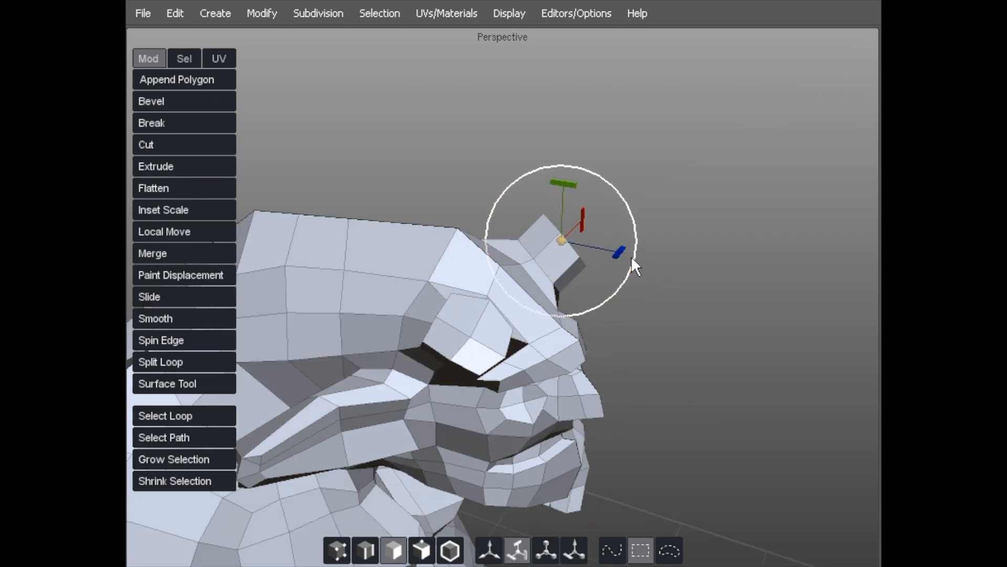
pyautogui.moveTo(555, 189); pyautogui.dragTo(575, 188)
# Adjust the position of the horn's end faces and rotate them further to tilt the tip forward.
pyautogui.moveTo(575, 188); pyautogui.dragTo(498, 248, button='middle')
pyautogui.moveTo(529, 286); pyautogui.dragTo(543, 266, button='middle')
pyautogui.press('w')
pyautogui.moveTo(532, 232); pyautogui.dragTo(496, 280, button='middle')
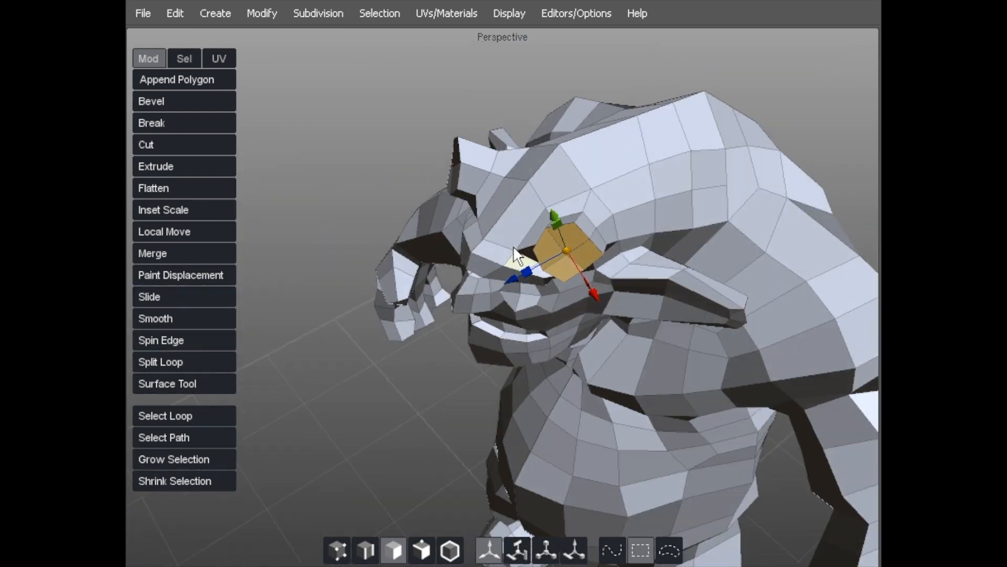
pyautogui.press('e')
pyautogui.moveTo(568, 297); pyautogui.dragTo(498, 264, button='middle')
pyautogui.moveTo(509, 262); pyautogui.dragTo(489, 251)
# Extend the horn forward, then refine the rotation and scale of its end faces.
pyautogui.moveTo(489, 251); pyautogui.dragTo(431, 186, button='middle')
pyautogui.press('w')
pyautogui.press('e')
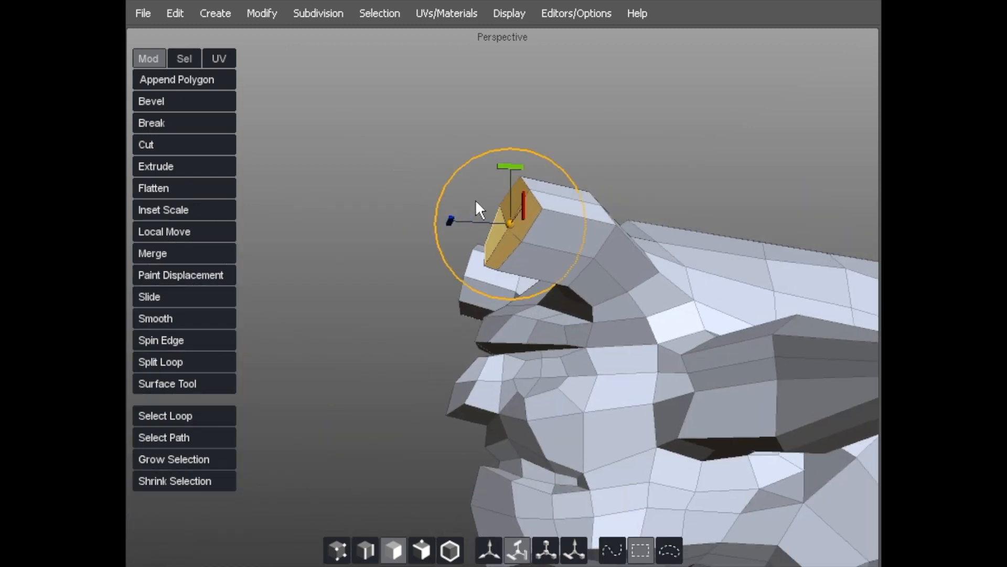
pyautogui.moveTo(499, 163); pyautogui.dragTo(482, 163)
pyautogui.moveTo(451, 241); pyautogui.dragTo(496, 268, button='middle')
pyautogui.press('r')
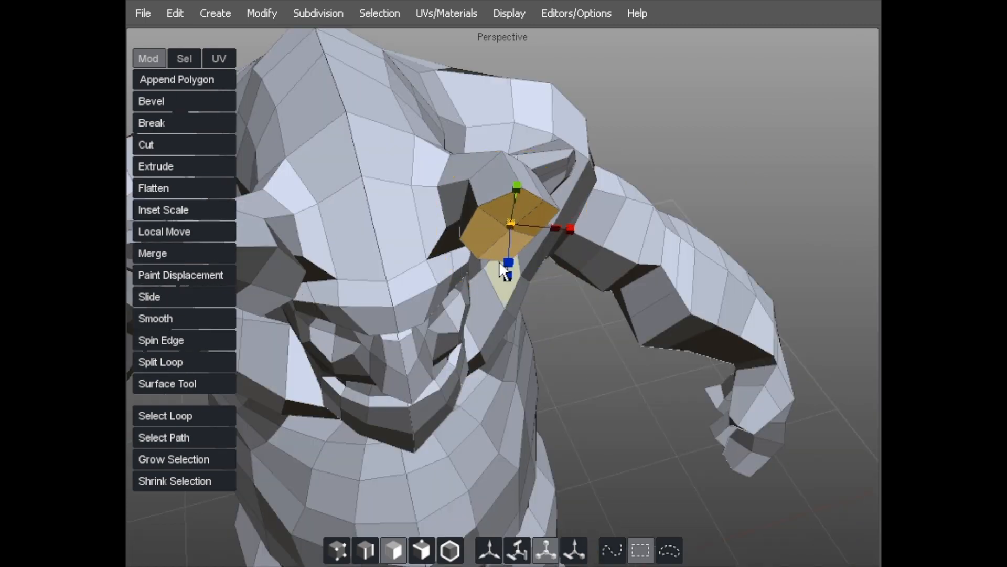
pyautogui.moveTo(495, 220); pyautogui.dragTo(558, 131, button='middle')
# Reposition individual vertices around the horn's end rim to round its outline from several angles.
pyautogui.press('1')
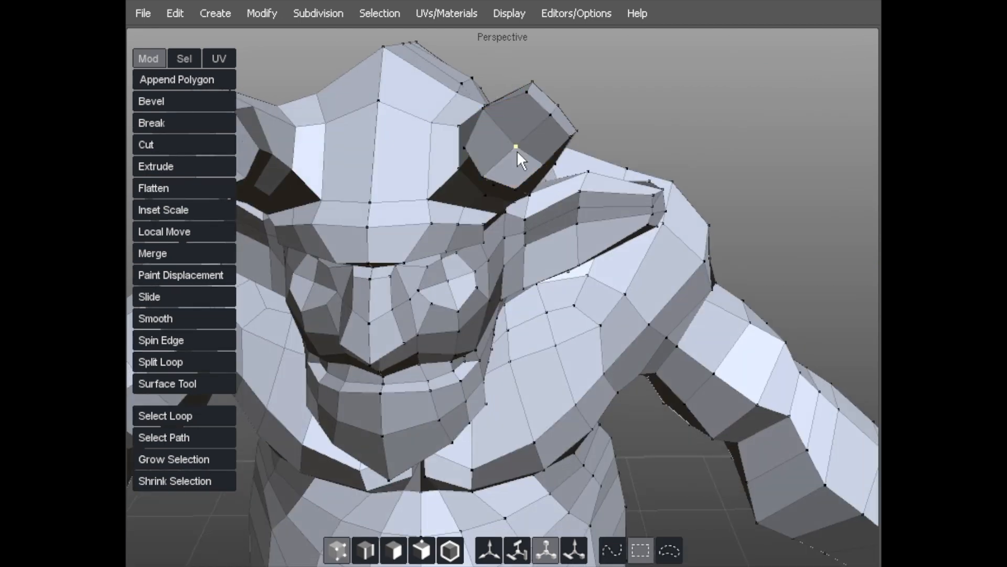
pyautogui.click(544, 162)
pyautogui.scroll(3, 529, 122)
pyautogui.moveTo(529, 122); pyautogui.dragTo(442, 207, button='middle')
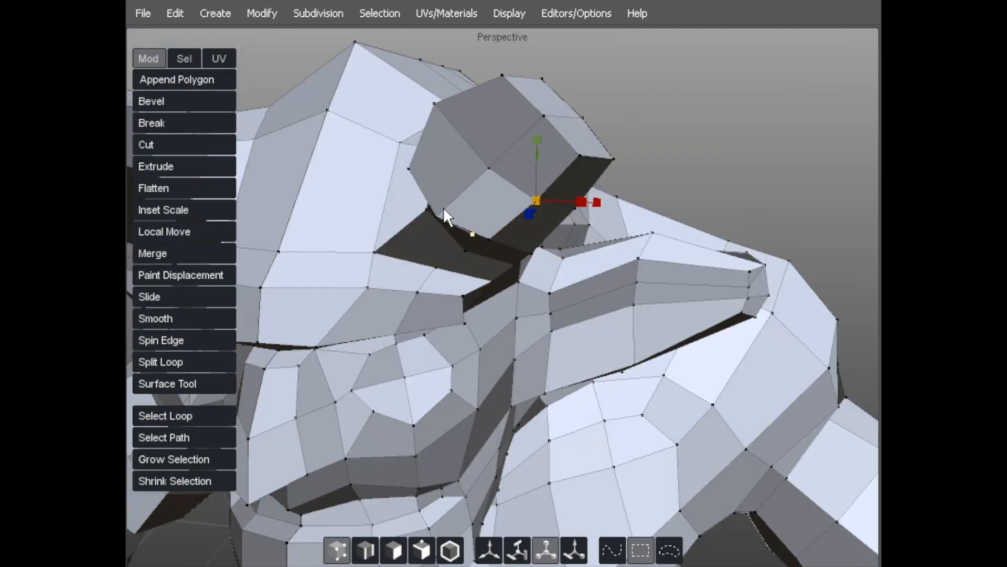
pyautogui.click(680, 147)
pyautogui.moveTo(680, 146); pyautogui.dragTo(628, 96, button='middle')
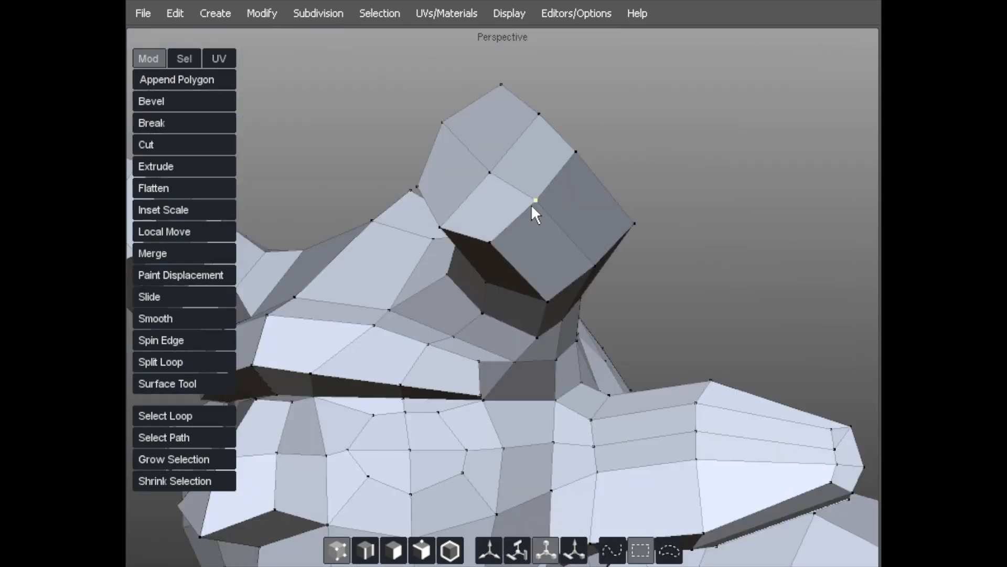
pyautogui.press('w')
pyautogui.moveTo(534, 199); pyautogui.dragTo(546, 206)
pyautogui.moveTo(568, 150); pyautogui.dragTo(559, 157)
pyautogui.moveTo(559, 157); pyautogui.dragTo(568, 193, button='middle')
pyautogui.moveTo(540, 111); pyautogui.dragTo(541, 118)
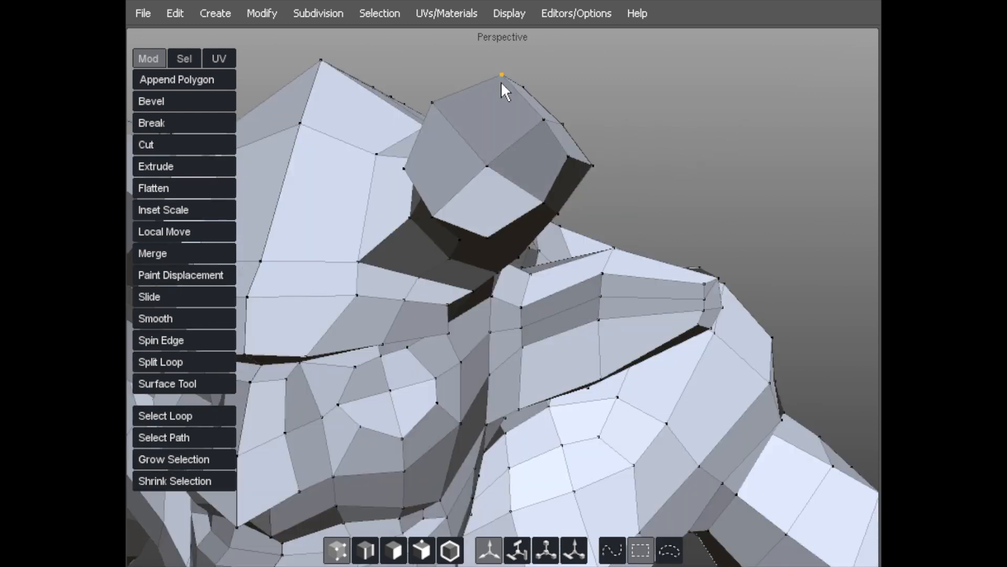
pyautogui.moveTo(500, 81); pyautogui.dragTo(499, 87)
# Move vertices along the outer side of the horn to smooth its contour toward the head.
pyautogui.moveTo(421, 137); pyautogui.dragTo(485, 181, button='middle')
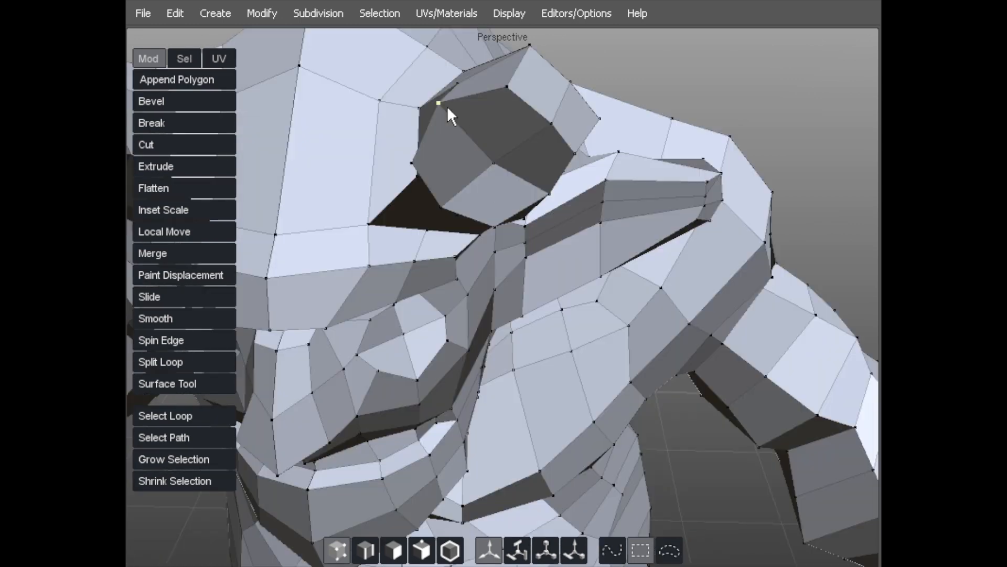
pyautogui.moveTo(518, 102); pyautogui.dragTo(557, 96, button='middle')
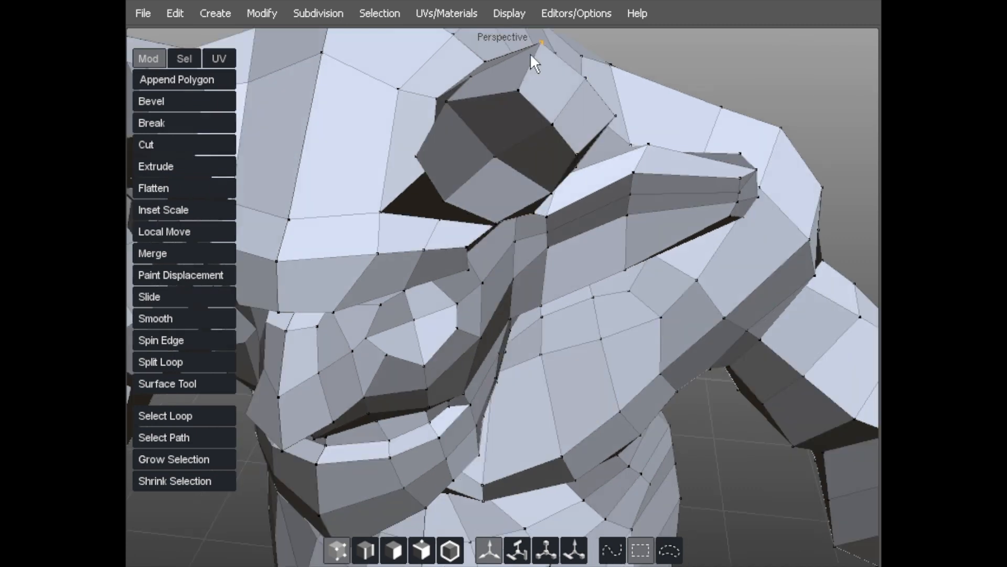
pyautogui.moveTo(530, 55); pyautogui.dragTo(485, 78, button='middle')
pyautogui.moveTo(577, 81); pyautogui.dragTo(558, 82)
pyautogui.moveTo(596, 139); pyautogui.dragTo(562, 141)
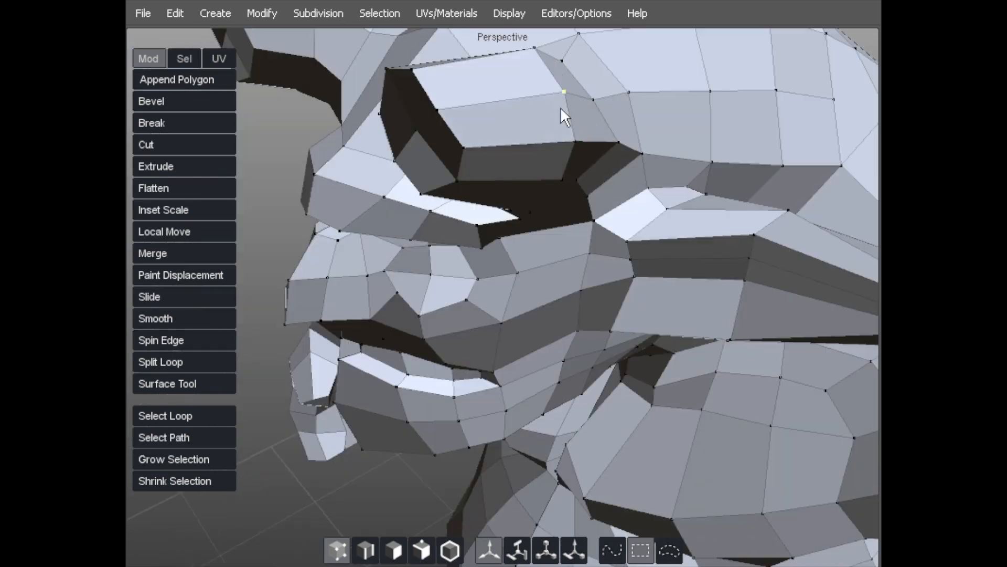
pyautogui.moveTo(593, 99); pyautogui.dragTo(586, 113, button='middle')
pyautogui.moveTo(593, 127); pyautogui.dragTo(508, 171, button='middle')
pyautogui.moveTo(516, 134); pyautogui.dragTo(507, 183, button='middle')
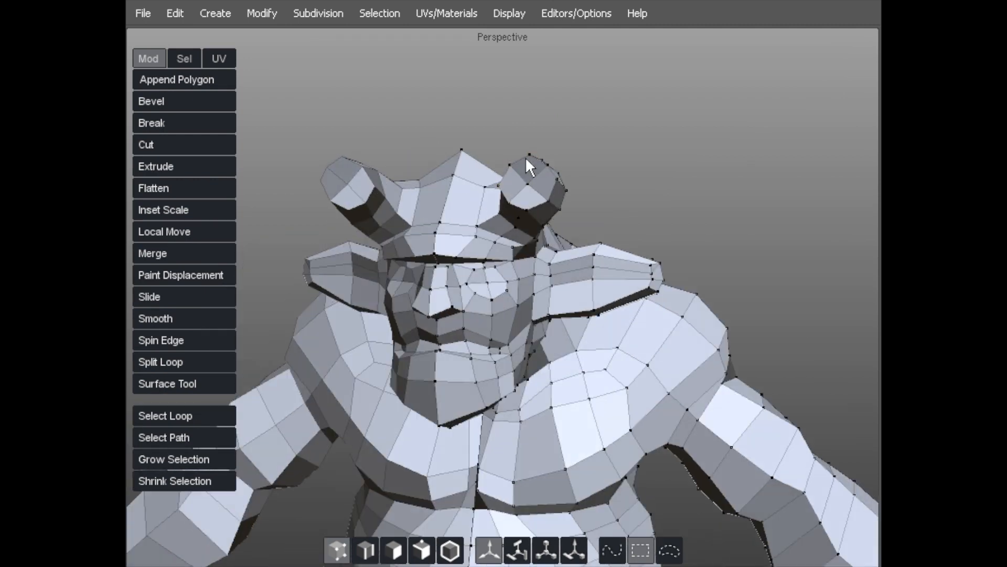
# Select the horn's end faces and scale them down to narrow the tip.
pyautogui.press('d')
pyautogui.scroll(2, 535, 163)
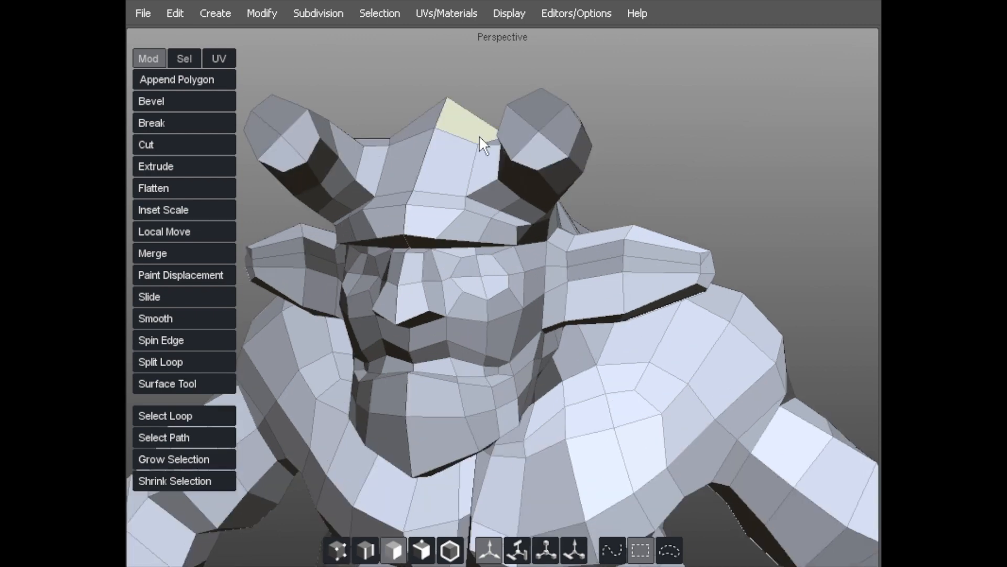
pyautogui.click(533, 136)
pyautogui.moveTo(547, 149); pyautogui.dragTo(440, 164, button='middle')
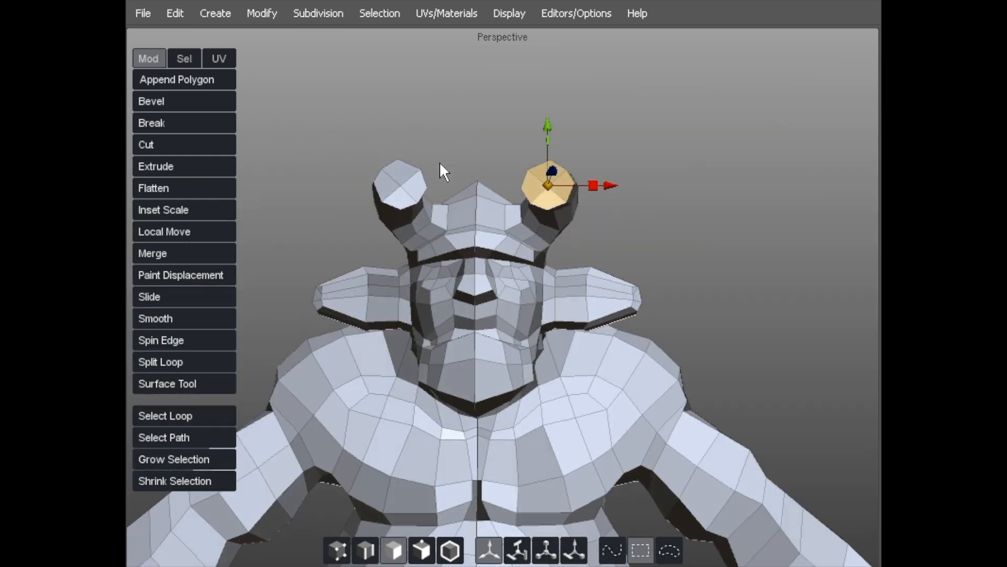
pyautogui.press('r')
pyautogui.moveTo(541, 172); pyautogui.dragTo(541, 183)
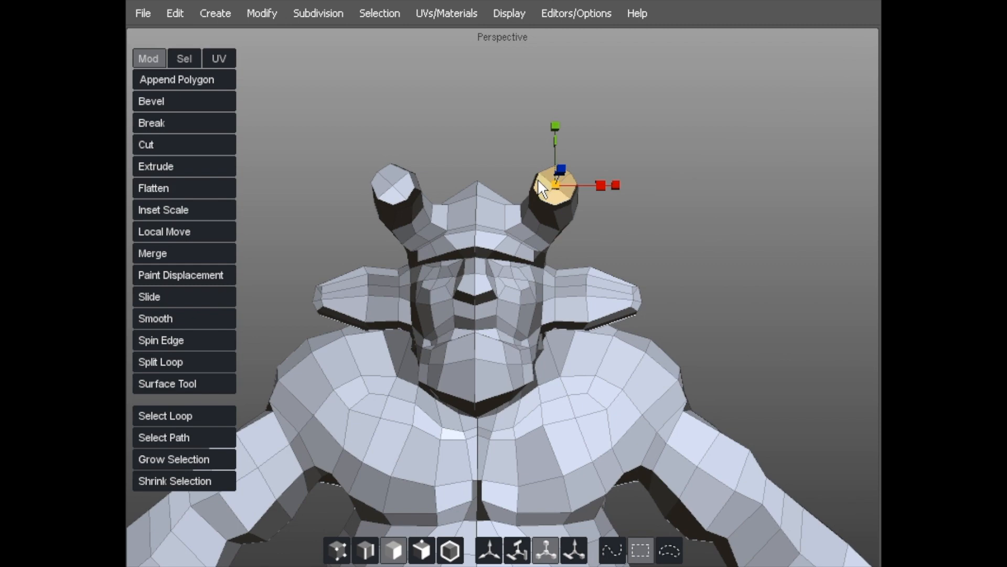
# Extrude the horn's end faces forward and rotate them to redirect the new segment.
pyautogui.moveTo(539, 181); pyautogui.dragTo(418, 225, button='middle')
pyautogui.moveTo(493, 218); pyautogui.dragTo(376, 144, button='middle')
pyautogui.scroll(5, 430, 112)
pyautogui.moveTo(422, 114); pyautogui.dragTo(282, 178, button='middle')
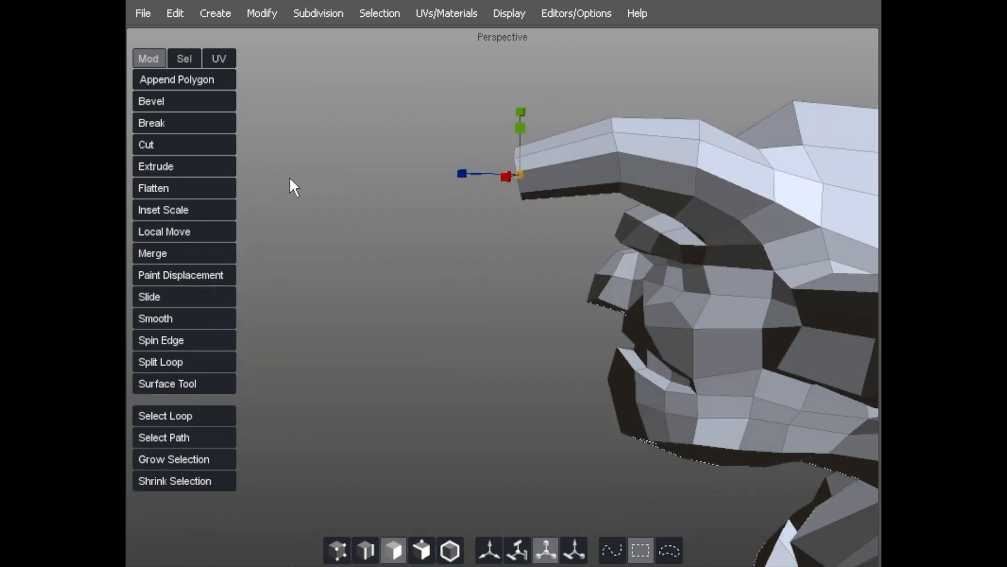
pyautogui.press('w')
pyautogui.keyDown('shift'); pyautogui.moveTo(397, 199); pyautogui.dragTo(332, 196); pyautogui.keyUp('shift')
pyautogui.press('e')
pyautogui.moveTo(445, 113); pyautogui.dragTo(429, 118)
pyautogui.moveTo(429, 118); pyautogui.dragTo(555, 136, button='middle')
pyautogui.moveTo(442, 135); pyautogui.dragTo(391, 145)
# Reposition the extruded horn end and scale its faces down to taper the horn.
pyautogui.press('w')
pyautogui.scroll(-3, 391, 145)
pyautogui.moveTo(391, 145); pyautogui.dragTo(474, 167, button='middle')
pyautogui.moveTo(453, 192); pyautogui.dragTo(474, 194)
pyautogui.moveTo(475, 194); pyautogui.dragTo(320, 165, button='middle')
pyautogui.scroll(-3, 370, 171)
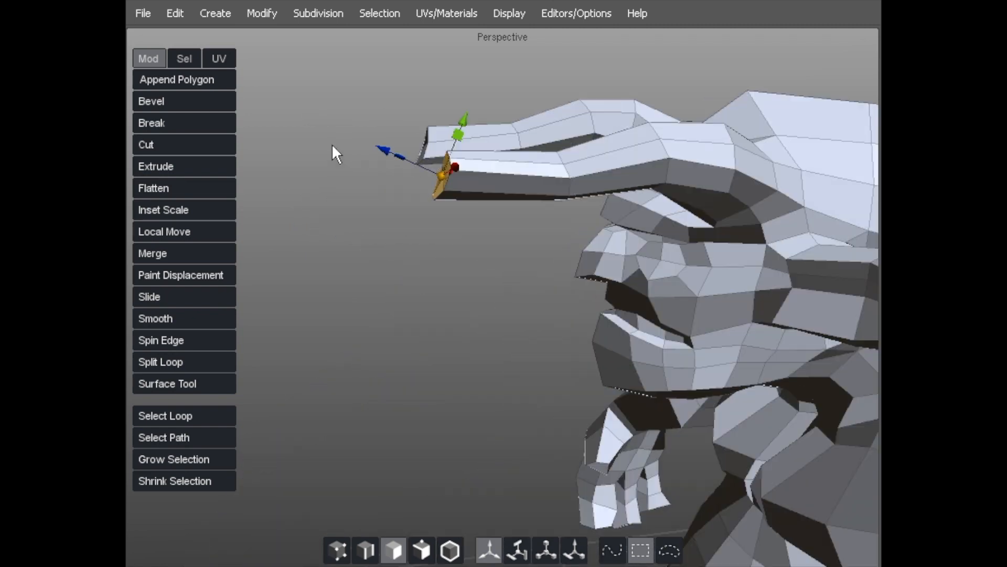
pyautogui.press('r')
pyautogui.moveTo(447, 175); pyautogui.dragTo(446, 150)
pyautogui.press('w')
pyautogui.moveTo(446, 150); pyautogui.dragTo(463, 132, button='middle')
pyautogui.press('r')
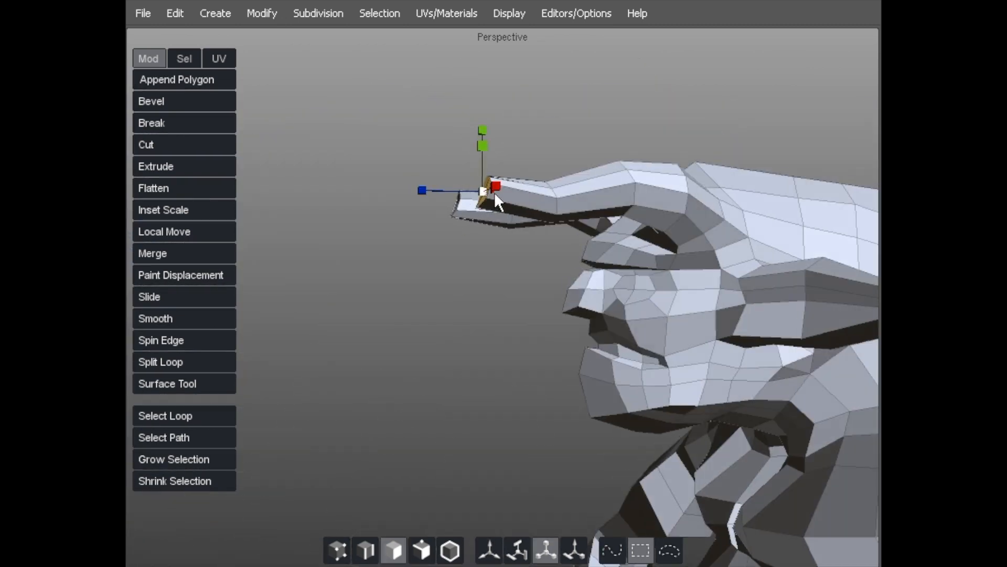
pyautogui.moveTo(477, 180); pyautogui.dragTo(357, 241, button='middle')
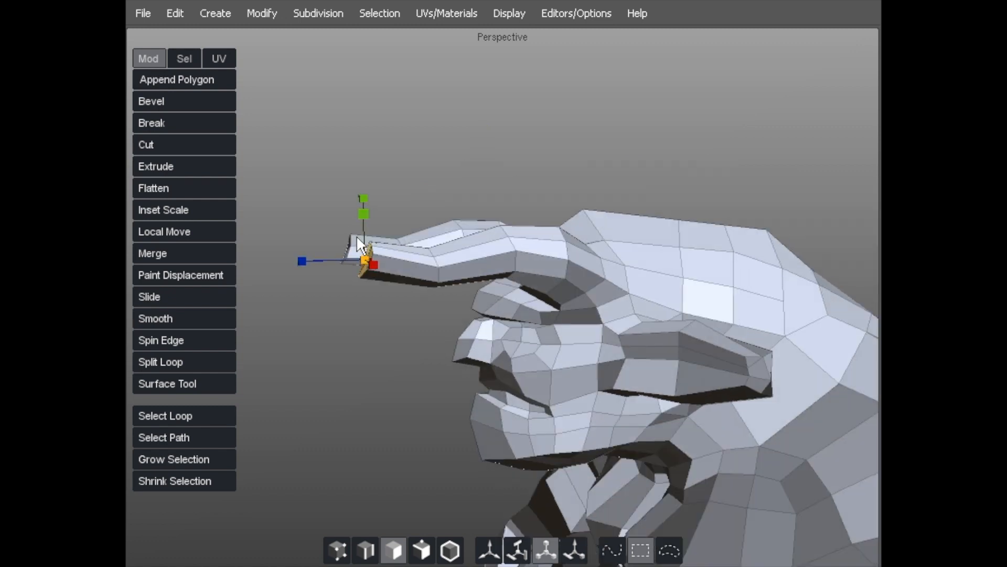
pyautogui.press('w')
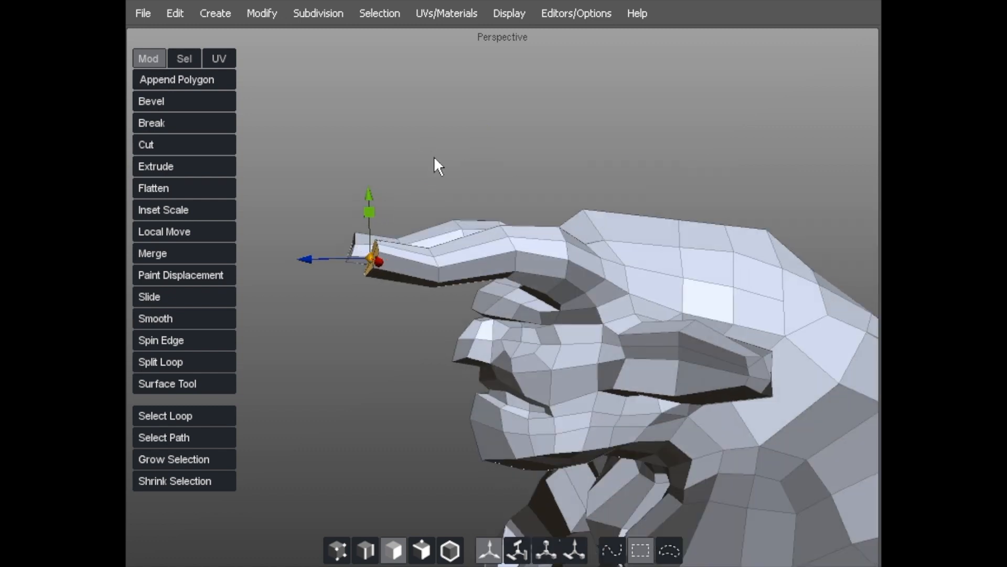
# Display the four-view layout, enlarge the model in the front and top views, and change the UV 2D view to Right.
pyautogui.press('space')
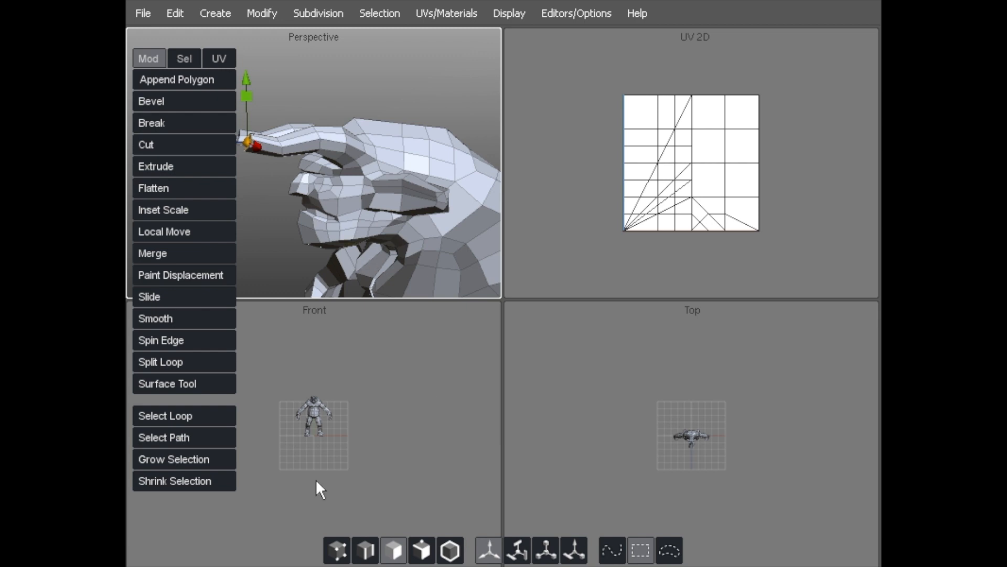
pyautogui.keyDown('alt'); pyautogui.moveTo(307, 371); pyautogui.dragTo(497, 350, button='right'); pyautogui.keyUp('alt')
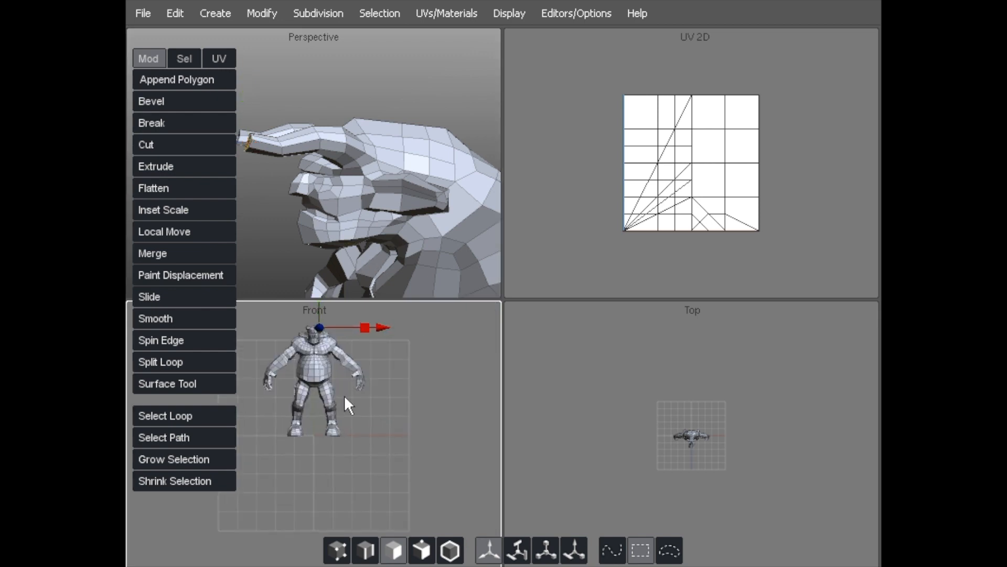
pyautogui.keyDown('alt'); pyautogui.moveTo(344, 395); pyautogui.dragTo(350, 426, button='middle'); pyautogui.keyUp('alt')
pyautogui.keyDown('alt'); pyautogui.moveTo(661, 357); pyautogui.dragTo(797, 366, button='right'); pyautogui.keyUp('alt')
pyautogui.click(601, 199)
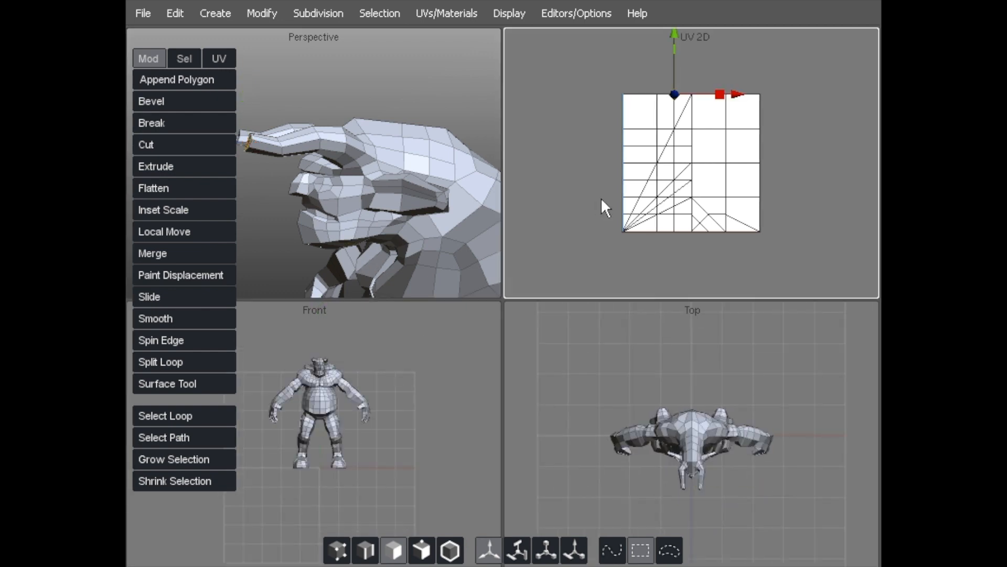
pyautogui.keyDown('alt'); pyautogui.moveTo(601, 200); pyautogui.dragTo(582, 211, button='middle'); pyautogui.keyUp('alt')
pyautogui.press('KP_4')
pyautogui.press('KP_8')
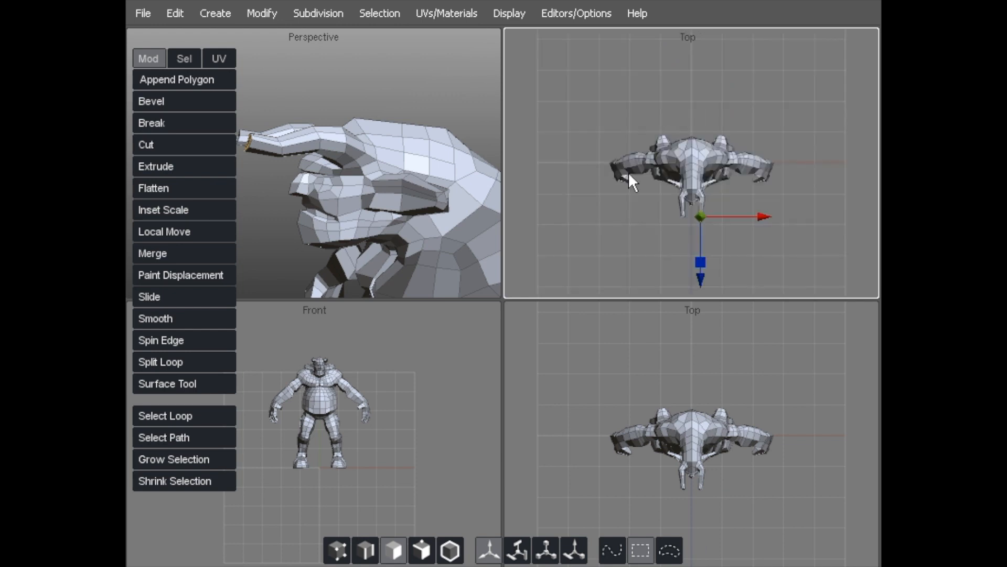
pyautogui.press('KP_4')
pyautogui.press('KP_6')
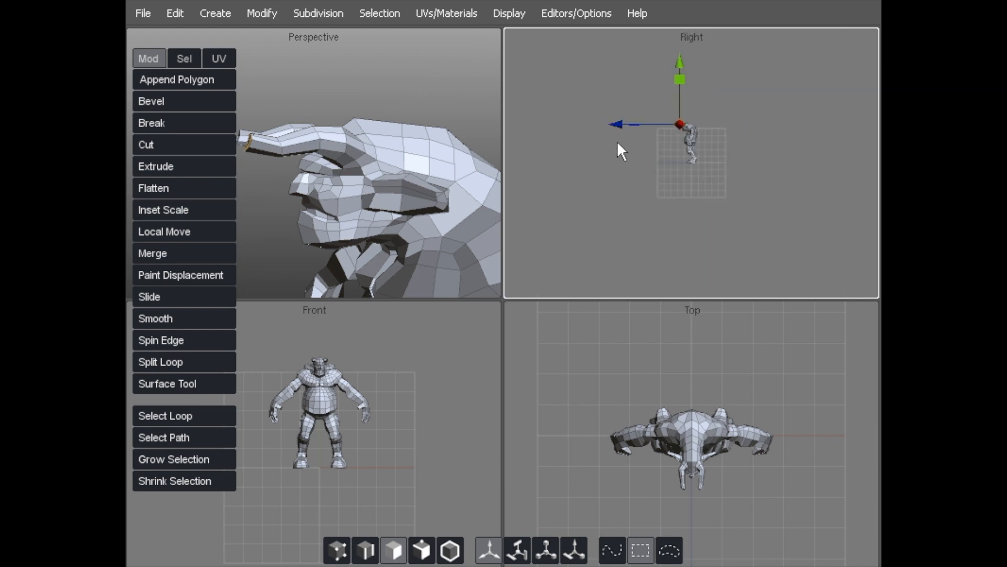
# Raise the horn's end faces slightly in the right view and scale them down a little.
pyautogui.keyDown('alt'); pyautogui.moveTo(590, 90); pyautogui.dragTo(826, 93, button='right'); pyautogui.keyUp('alt')
pyautogui.keyDown('alt'); pyautogui.moveTo(602, 109); pyautogui.dragTo(602, 246, button='middle'); pyautogui.keyUp('alt')
pyautogui.keyDown('alt'); pyautogui.moveTo(601, 231); pyautogui.dragTo(811, 165, button='right'); pyautogui.keyUp('alt')
pyautogui.keyDown('alt'); pyautogui.moveTo(571, 218); pyautogui.dragTo(754, 55, button='middle'); pyautogui.keyUp('alt')
pyautogui.keyDown('alt'); pyautogui.moveTo(543, 151); pyautogui.dragTo(772, 112, button='right'); pyautogui.keyUp('alt')
pyautogui.keyDown('alt'); pyautogui.moveTo(631, 152); pyautogui.dragTo(682, 134, button='middle'); pyautogui.keyUp('alt')
pyautogui.keyDown('alt'); pyautogui.moveTo(636, 130); pyautogui.dragTo(656, 128, button='right'); pyautogui.keyUp('alt')
pyautogui.keyDown('alt'); pyautogui.moveTo(657, 128); pyautogui.dragTo(697, 163, button='middle'); pyautogui.keyUp('alt')
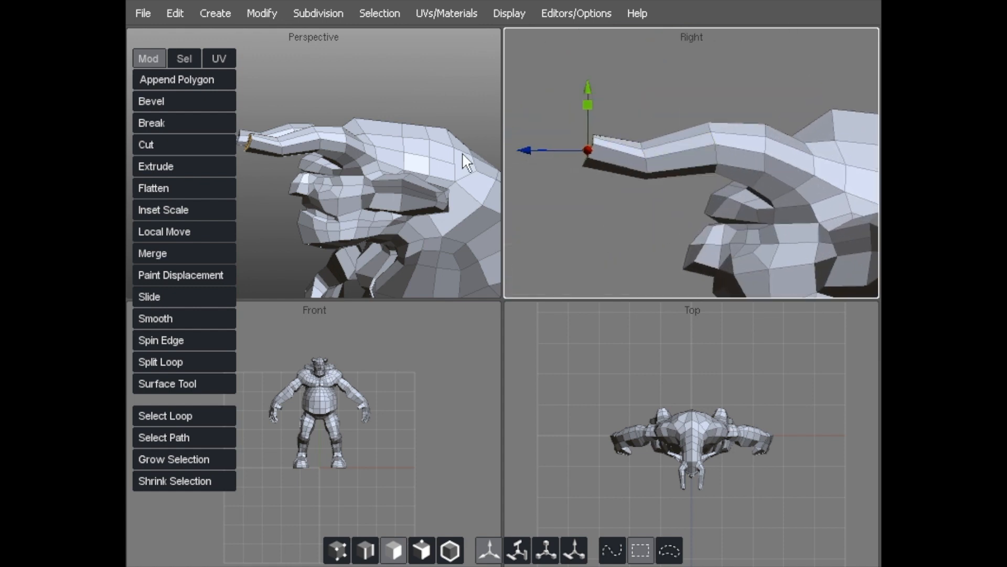
pyautogui.moveTo(555, 140); pyautogui.dragTo(558, 134, button='middle')
pyautogui.press('r')
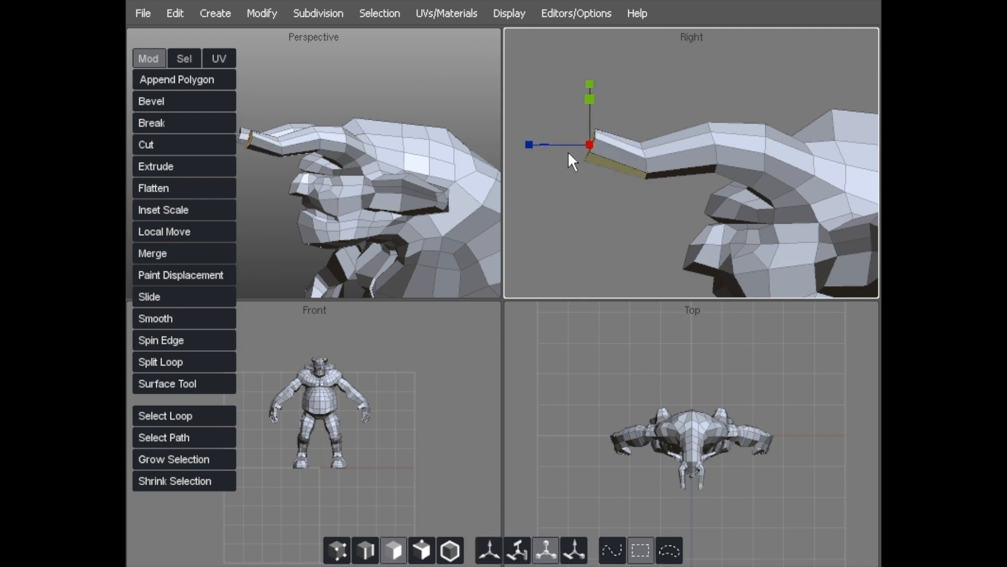
pyautogui.keyDown('alt'); pyautogui.moveTo(311, 197); pyautogui.dragTo(386, 144); pyautogui.keyUp('alt')
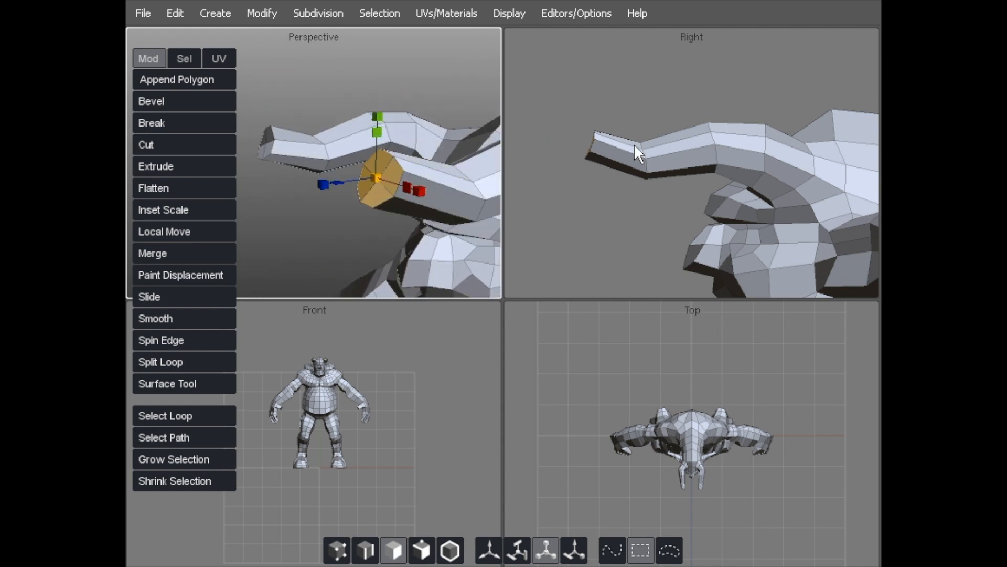
pyautogui.click(598, 81)
pyautogui.keyDown('alt'); pyautogui.moveTo(362, 184); pyautogui.dragTo(354, 160); pyautogui.keyUp('alt')
pyautogui.press('w')
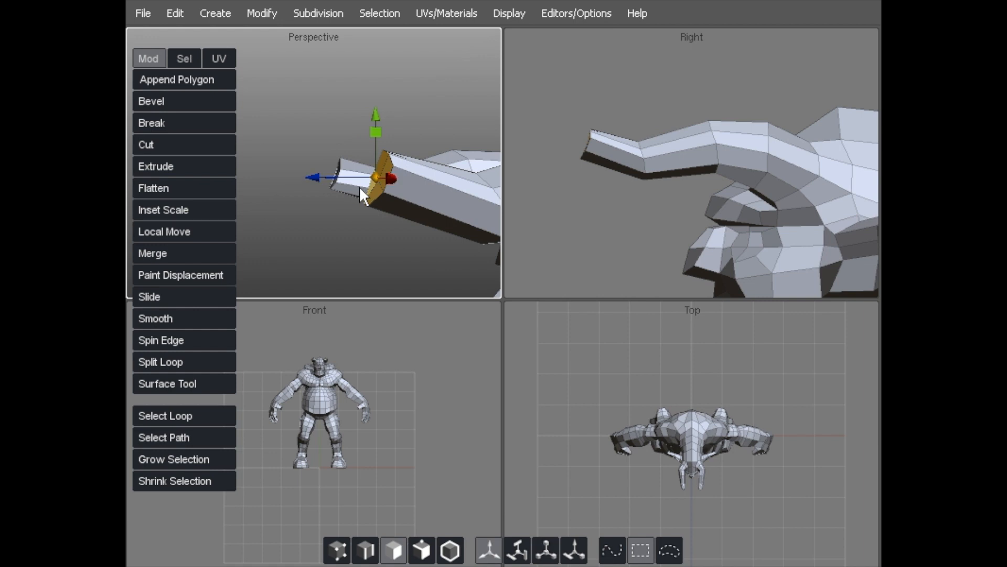
# Extrude the horn's end faces forward and upward in the right view, then rotate them to follow the curve.
pyautogui.click(569, 146)
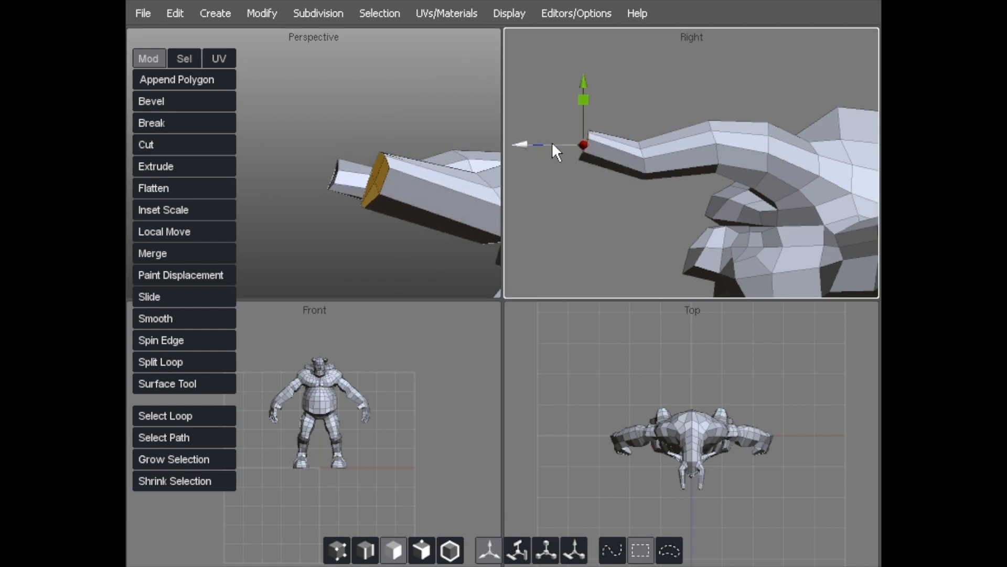
pyautogui.moveTo(567, 134); pyautogui.dragTo(526, 105)
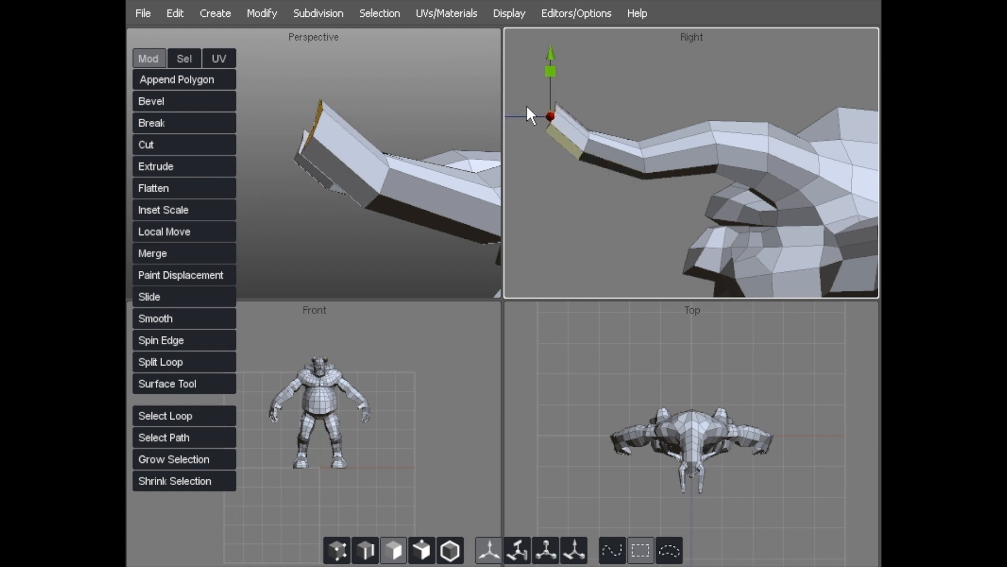
pyautogui.press('r')
pyautogui.scroll(-2, 548, 78)
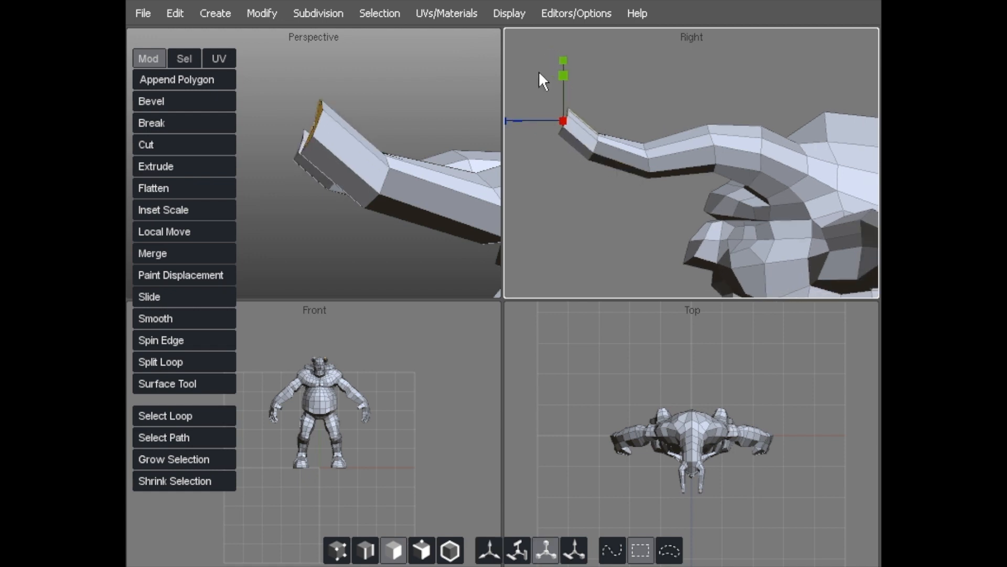
pyautogui.press('e')
pyautogui.moveTo(555, 59); pyautogui.dragTo(592, 68)
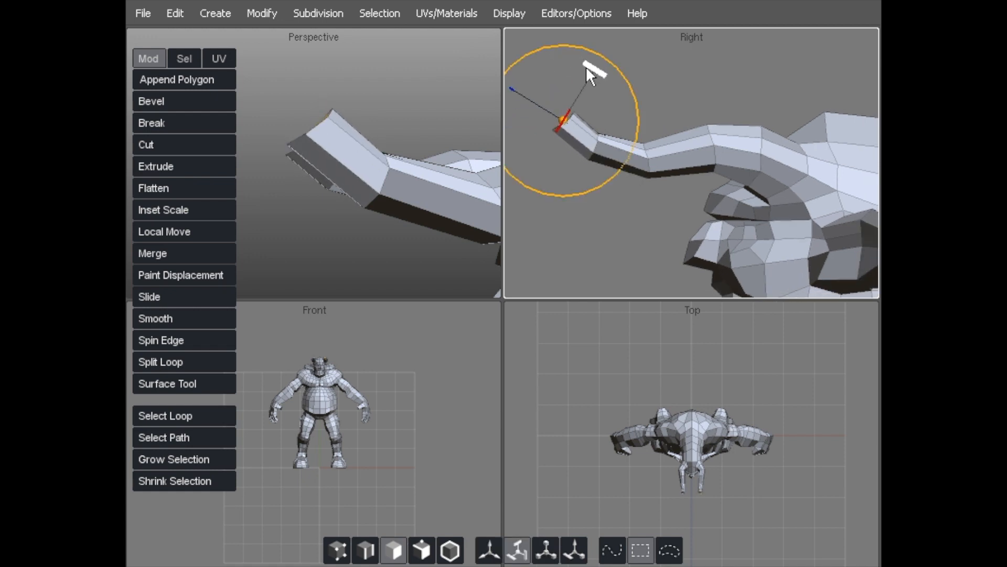
pyautogui.press('w')
pyautogui.keyDown('alt'); pyautogui.moveTo(327, 133); pyautogui.dragTo(307, 129); pyautogui.keyUp('alt')
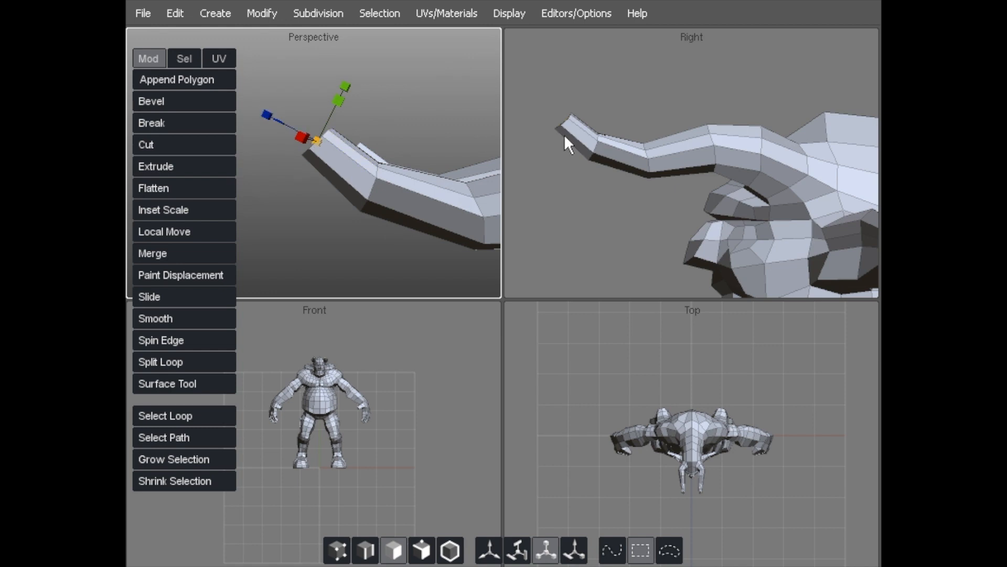
# Extrude the horn's end steeply upward and rotate its faces to continue the curl.
pyautogui.press('w')
pyautogui.moveTo(531, 135); pyautogui.dragTo(522, 79)
pyautogui.press('e')
pyautogui.keyDown('alt'); pyautogui.moveTo(546, 79); pyautogui.dragTo(613, 169, button='middle'); pyautogui.keyUp('alt')
pyautogui.scroll(3, 610, 162)
pyautogui.keyDown('alt'); pyautogui.moveTo(561, 107); pyautogui.dragTo(596, 98, button='middle'); pyautogui.keyUp('alt')
pyautogui.moveTo(584, 103); pyautogui.dragTo(614, 111)
pyautogui.press('r')
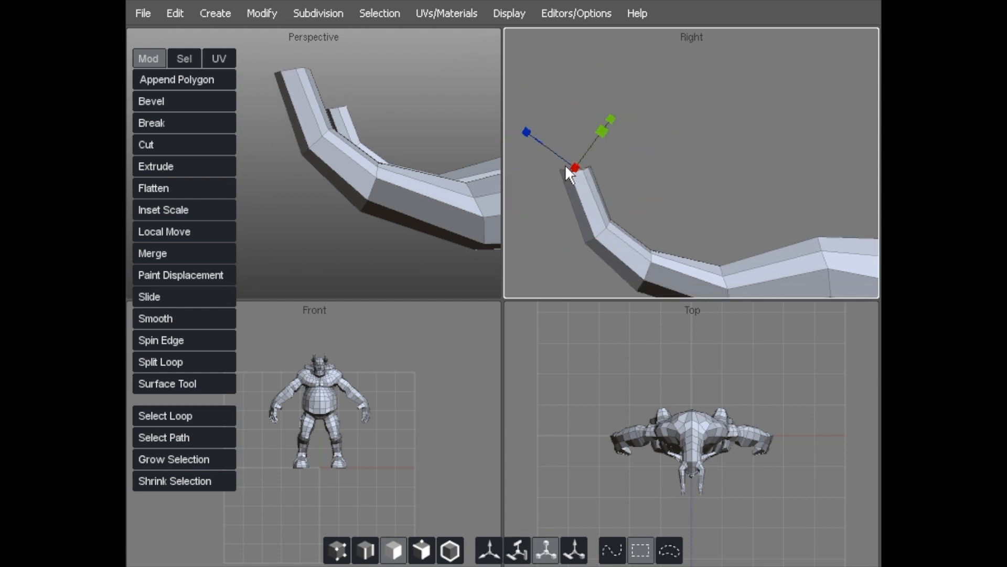
# Return to the single perspective view, extrude another upright segment from the horn's end, and scale its faces down to taper the tip.
pyautogui.keyDown('alt'); pyautogui.moveTo(306, 127); pyautogui.dragTo(401, 194); pyautogui.keyUp('alt')
pyautogui.press('space')
pyautogui.keyDown('alt'); pyautogui.moveTo(528, 205); pyautogui.dragTo(437, 204); pyautogui.keyUp('alt')
pyautogui.moveTo(523, 244); pyautogui.dragTo(332, 178)
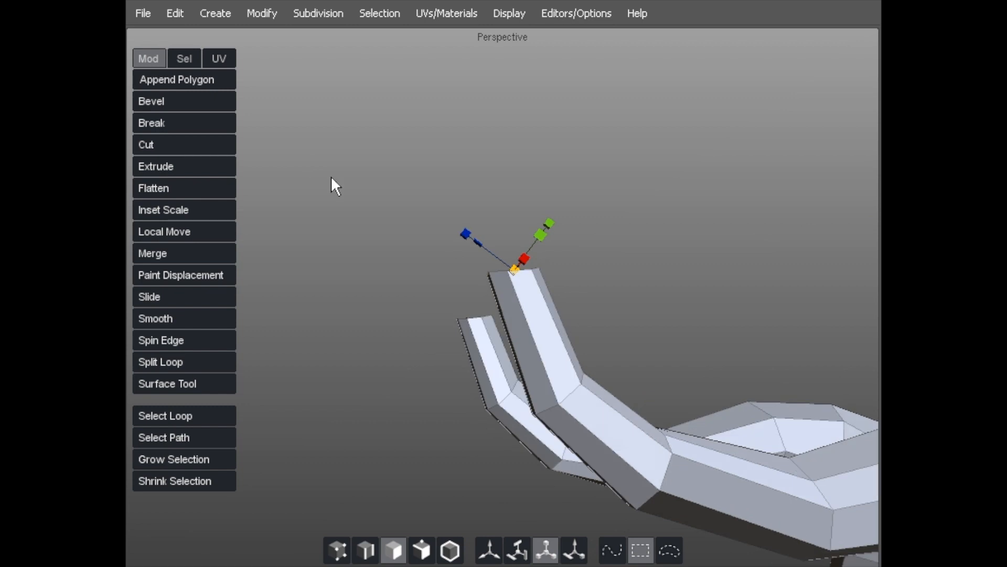
pyautogui.keyDown('alt'); pyautogui.moveTo(331, 177); pyautogui.dragTo(251, 134, button='middle'); pyautogui.keyUp('alt')
pyautogui.press('w')
pyautogui.moveTo(455, 194); pyautogui.dragTo(450, 137)
pyautogui.press('z')
pyautogui.press('w')
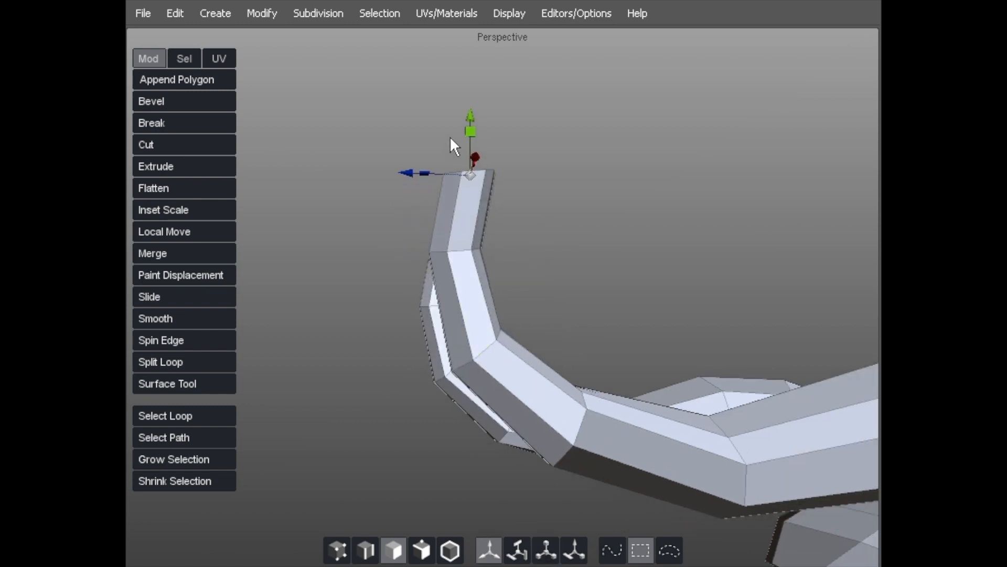
pyautogui.press('r')
pyautogui.moveTo(470, 170); pyautogui.dragTo(463, 223)
pyautogui.press('space')
pyautogui.press('space')
# Move vertices along the horn's middle and bend to refine its curved shape.
pyautogui.scroll(3, 463, 223)
pyautogui.keyDown('alt'); pyautogui.moveTo(456, 236); pyautogui.dragTo(425, 200, button='middle'); pyautogui.keyUp('alt')
pyautogui.keyDown('alt'); pyautogui.moveTo(425, 200); pyautogui.dragTo(680, 264); pyautogui.keyUp('alt')
pyautogui.press('a')
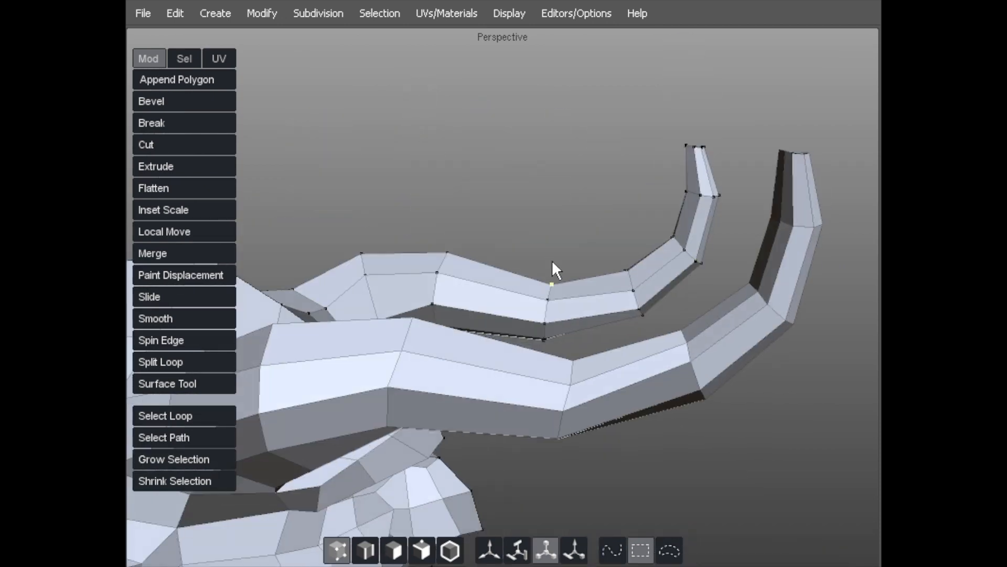
pyautogui.press('w')
pyautogui.moveTo(550, 282); pyautogui.dragTo(546, 273)
pyautogui.keyDown('alt'); pyautogui.moveTo(625, 274); pyautogui.dragTo(561, 292); pyautogui.keyUp('alt')
pyautogui.moveTo(676, 275); pyautogui.dragTo(655, 252)
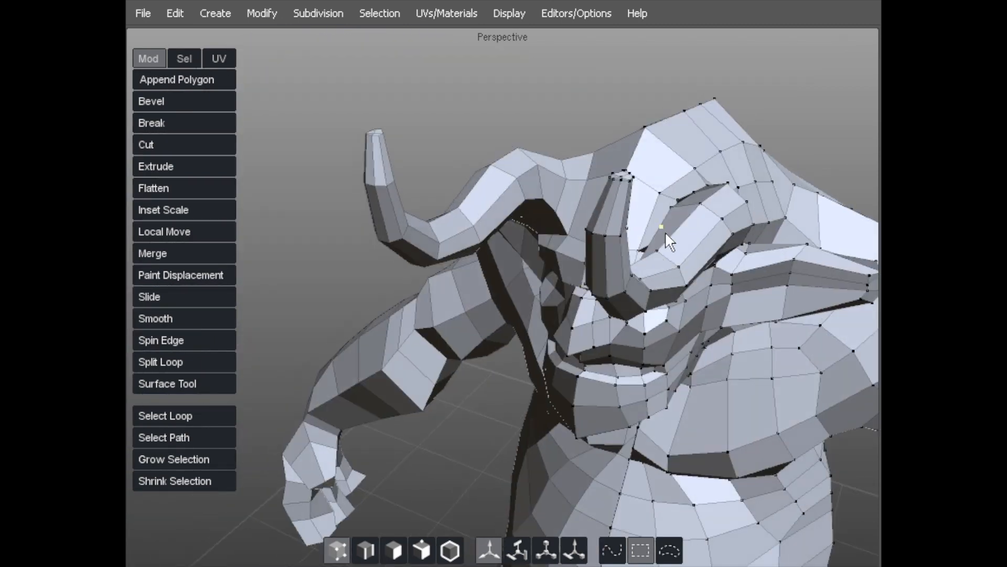
# Move vertices along the brow ridge's lower edge above the nose and eye to refine its contour.
pyautogui.keyDown('alt'); pyautogui.moveTo(534, 245); pyautogui.dragTo(448, 166); pyautogui.keyUp('alt')
pyautogui.keyDown('alt'); pyautogui.moveTo(448, 166); pyautogui.dragTo(495, 229, button='right'); pyautogui.keyUp('alt')
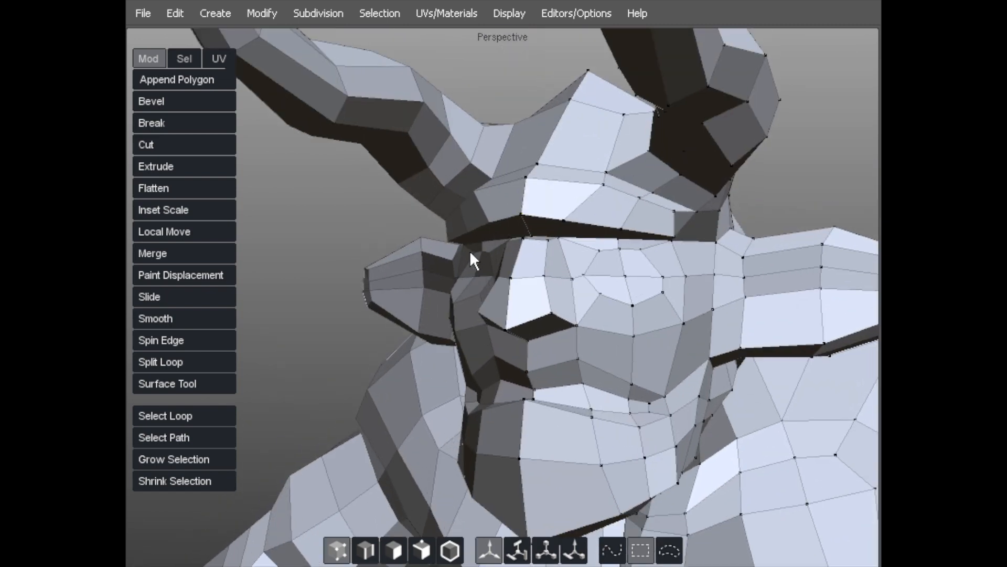
pyautogui.keyDown('alt'); pyautogui.moveTo(472, 226); pyautogui.dragTo(534, 215); pyautogui.keyUp('alt')
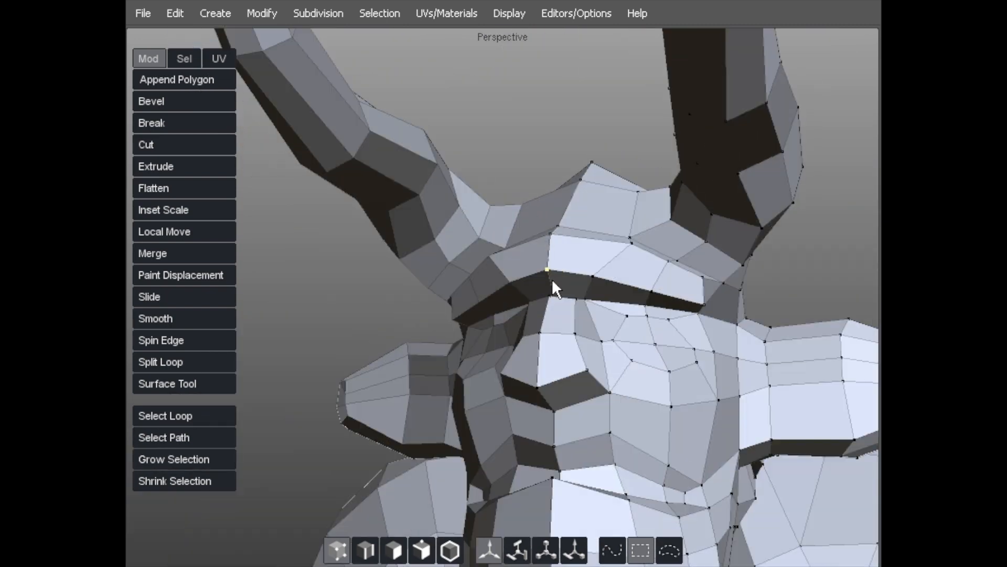
pyautogui.moveTo(548, 298)
pyautogui.mouseDown()
pyautogui.moveTo(547, 310)
pyautogui.moveTo(565, 307)
pyautogui.moveTo(554, 294)
pyautogui.mouseUp()
pyautogui.moveTo(547, 245); pyautogui.dragTo(607, 237)
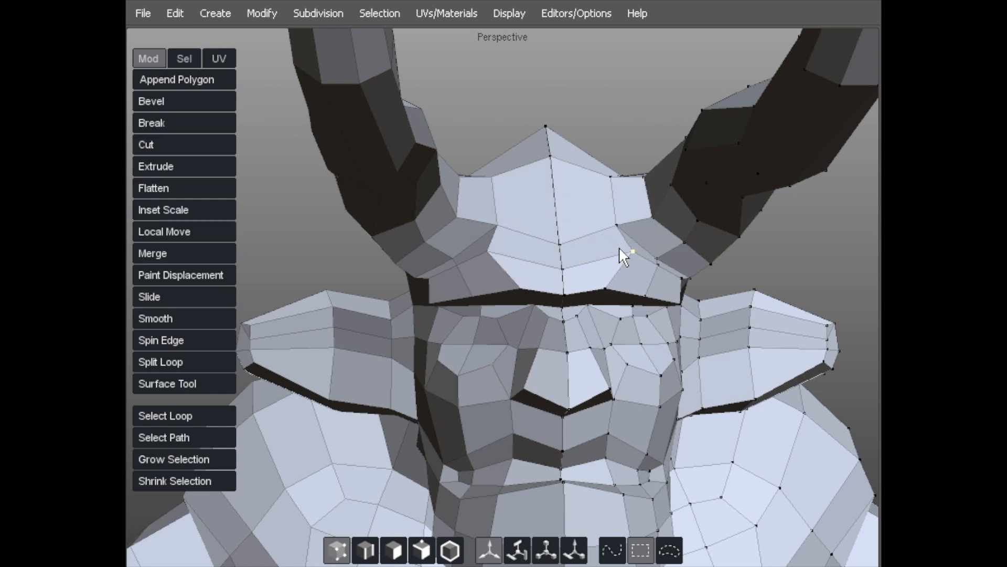
pyautogui.keyDown('alt'); pyautogui.moveTo(617, 246); pyautogui.dragTo(414, 218); pyautogui.keyUp('alt')
pyautogui.moveTo(526, 243); pyautogui.dragTo(594, 269)
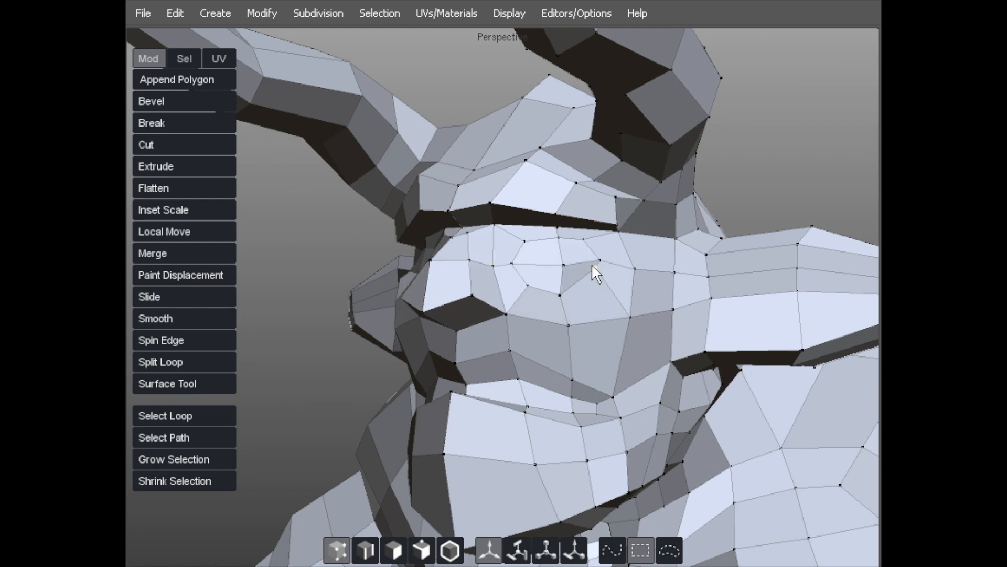
pyautogui.moveTo(598, 277); pyautogui.dragTo(480, 269, button='middle')
pyautogui.moveTo(480, 269); pyautogui.dragTo(505, 301)
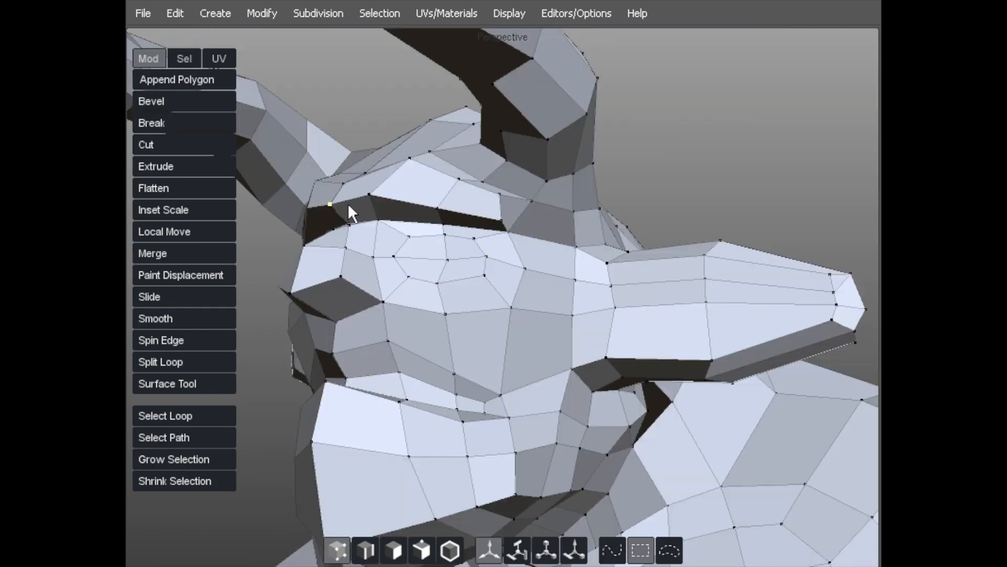
# Select the four faces at the centre of the eye area and shrink them inward to start the eye socket.
pyautogui.press('d')
pyautogui.click(456, 267)
pyautogui.keyDown('shift'); pyautogui.click(449, 245); pyautogui.keyUp('shift')
pyautogui.keyDown('shift'); pyautogui.click(426, 248); pyautogui.keyUp('shift')
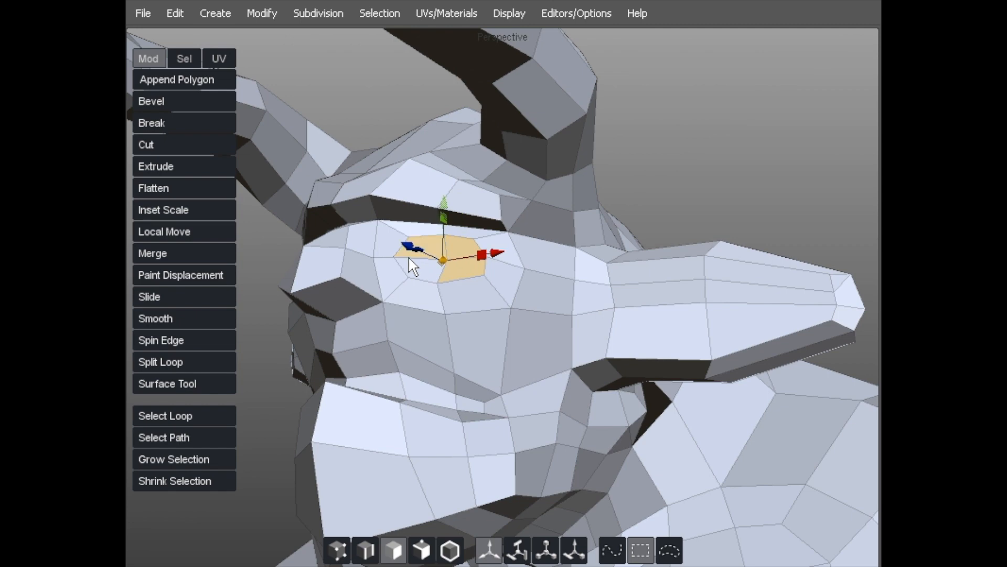
pyautogui.keyDown('alt'); pyautogui.moveTo(423, 265); pyautogui.dragTo(452, 212, button='right'); pyautogui.keyUp('alt')
pyautogui.keyDown('alt'); pyautogui.moveTo(367, 197); pyautogui.dragTo(525, 340, button='middle'); pyautogui.keyUp('alt')
pyautogui.press('m')
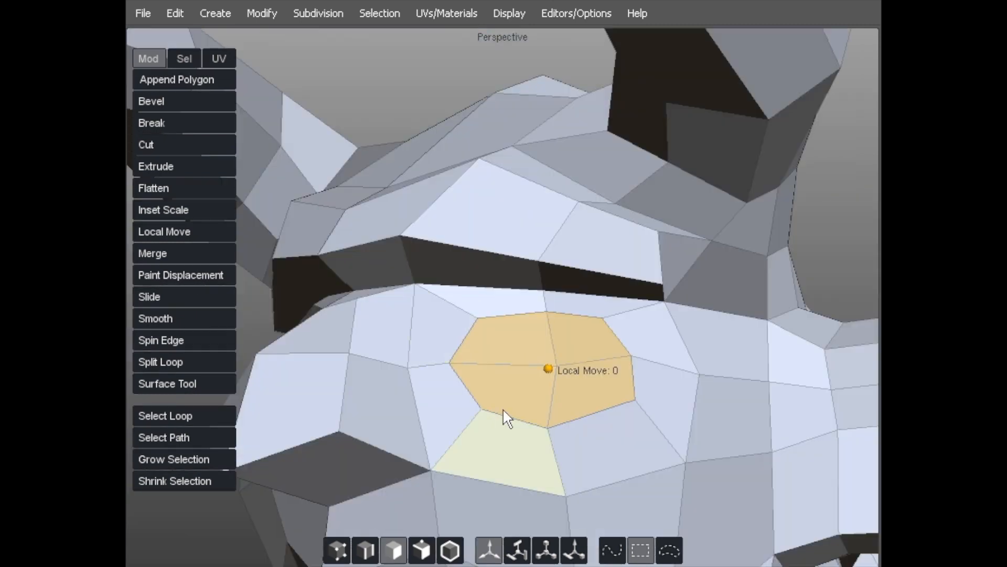
pyautogui.press('e')
pyautogui.moveTo(547, 370); pyautogui.dragTo(410, 381)
pyautogui.press('q')
pyautogui.moveTo(493, 373); pyautogui.dragTo(550, 396)
# Undo the last changes to the eye faces and redo their scaling and inward push to form a recess.
pyautogui.keyDown('alt'); pyautogui.moveTo(551, 396); pyautogui.dragTo(468, 385, button='right'); pyautogui.keyUp('alt')
pyautogui.moveTo(468, 385)
pyautogui.keyDown('alt'); pyautogui.mouseDown()
pyautogui.moveTo(514, 392)
pyautogui.moveTo(503, 371)
pyautogui.moveTo(461, 375)
pyautogui.mouseUp(); pyautogui.keyUp('alt')
pyautogui.keyDown('alt'); pyautogui.moveTo(461, 375); pyautogui.dragTo(558, 291, button='right'); pyautogui.keyUp('alt')
pyautogui.press('z')
pyautogui.press('e')
pyautogui.moveTo(548, 372)
pyautogui.mouseDown()
pyautogui.moveTo(519, 370)
pyautogui.moveTo(538, 372)
pyautogui.moveTo(537, 358)
pyautogui.mouseUp()
pyautogui.press('z')
pyautogui.press('q')
pyautogui.press('e')
pyautogui.moveTo(538, 357); pyautogui.dragTo(387, 373, button='middle')
pyautogui.press('q')
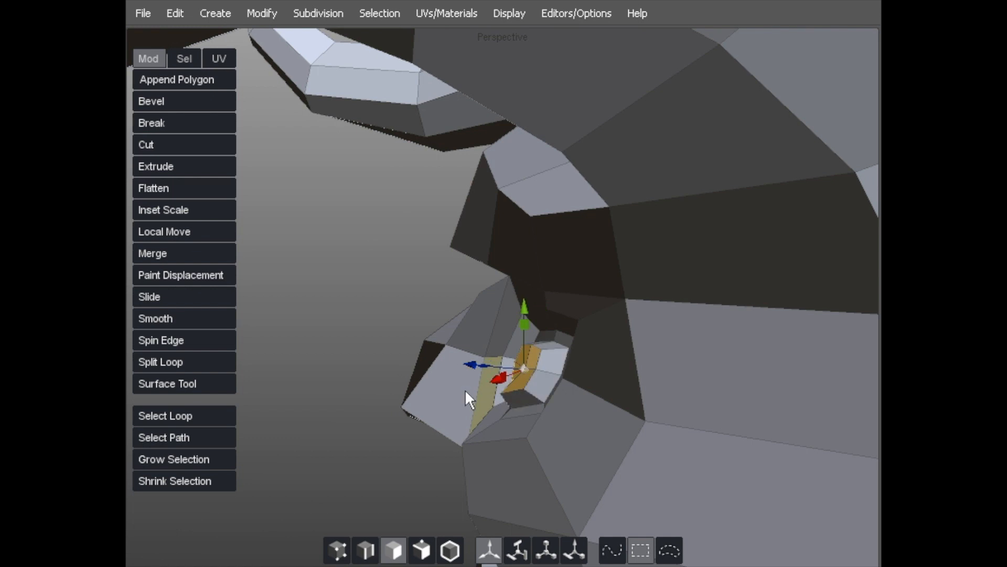
# Move the recessed eye faces back into the head and scale them down to add another inner ring.
pyautogui.moveTo(464, 388); pyautogui.dragTo(471, 389)
pyautogui.press('e')
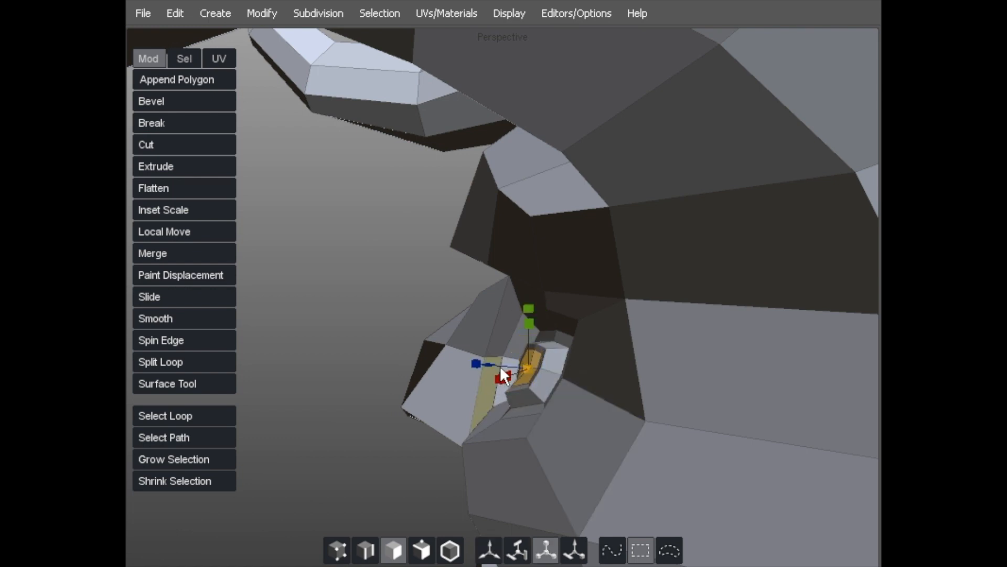
pyautogui.press('q')
pyautogui.moveTo(547, 374); pyautogui.dragTo(603, 373, button='middle')
pyautogui.scroll(-5, 618, 353)
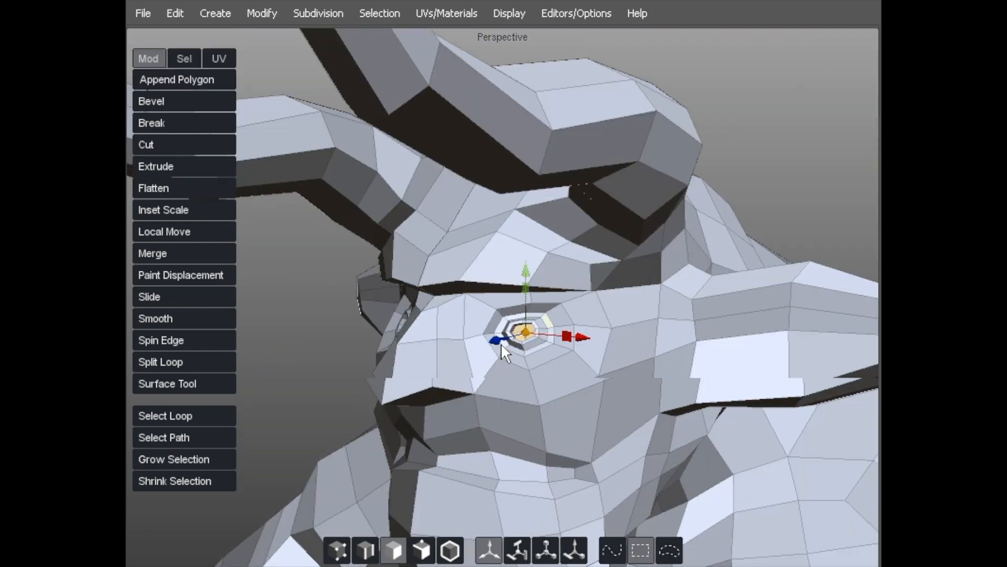
pyautogui.scroll(-2, 384, 342)
pyautogui.moveTo(388, 335); pyautogui.dragTo(392, 282, button='middle')
pyautogui.scroll(3, 564, 236)
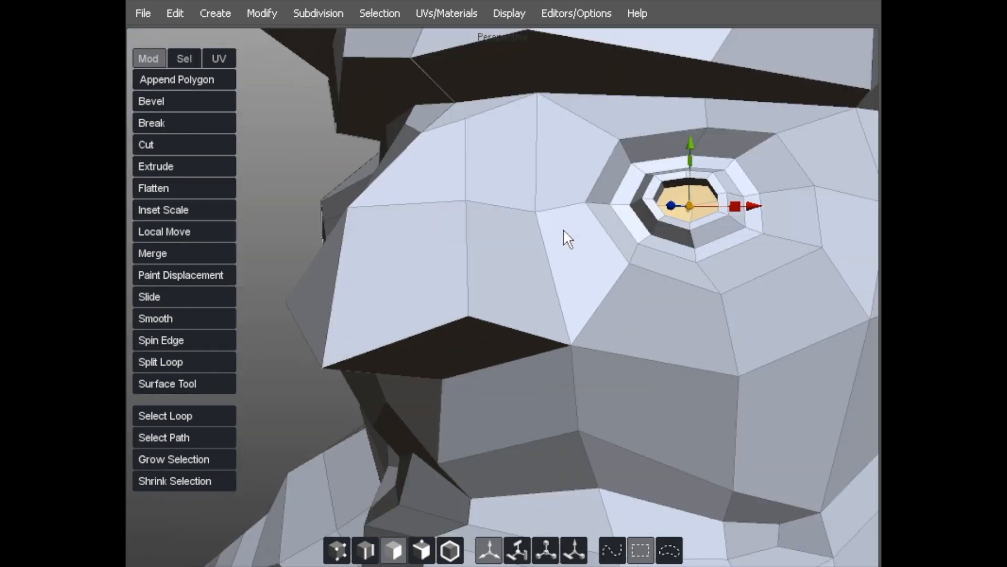
# Scale the innermost eye faces and extrude them deeper into the head to hollow out the socket.
pyautogui.scroll(4, 466, 306)
pyautogui.scroll(2, 546, 254)
pyautogui.press('r')
pyautogui.moveTo(657, 247); pyautogui.dragTo(635, 253)
pyautogui.moveTo(635, 253); pyautogui.dragTo(488, 310, button='middle')
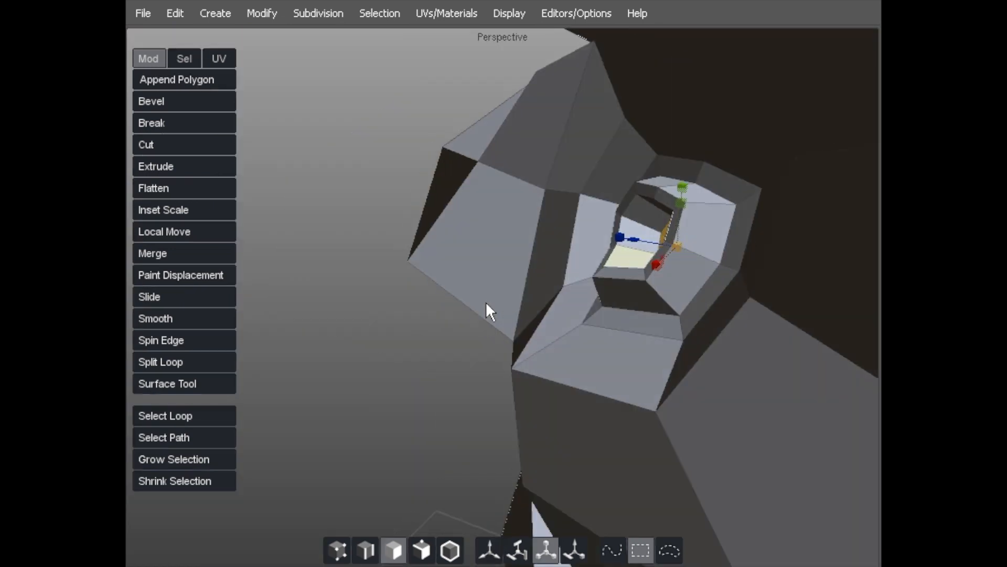
pyautogui.moveTo(573, 308); pyautogui.dragTo(551, 292, button='middle')
pyautogui.moveTo(649, 252); pyautogui.dragTo(340, 341, button='middle')
pyautogui.moveTo(259, 321); pyautogui.dragTo(422, 275, button='middle')
pyautogui.moveTo(513, 266); pyautogui.dragTo(562, 300)
pyautogui.press('l')
pyautogui.rightClick(493, 265)
pyautogui.scroll(-3, 575, 349)
pyautogui.moveTo(346, 320); pyautogui.dragTo(593, 220, button='middle')
# Switch to vertex editing and reposition the vertices at the socket's inner corner and lower inner edge.
pyautogui.press('1')
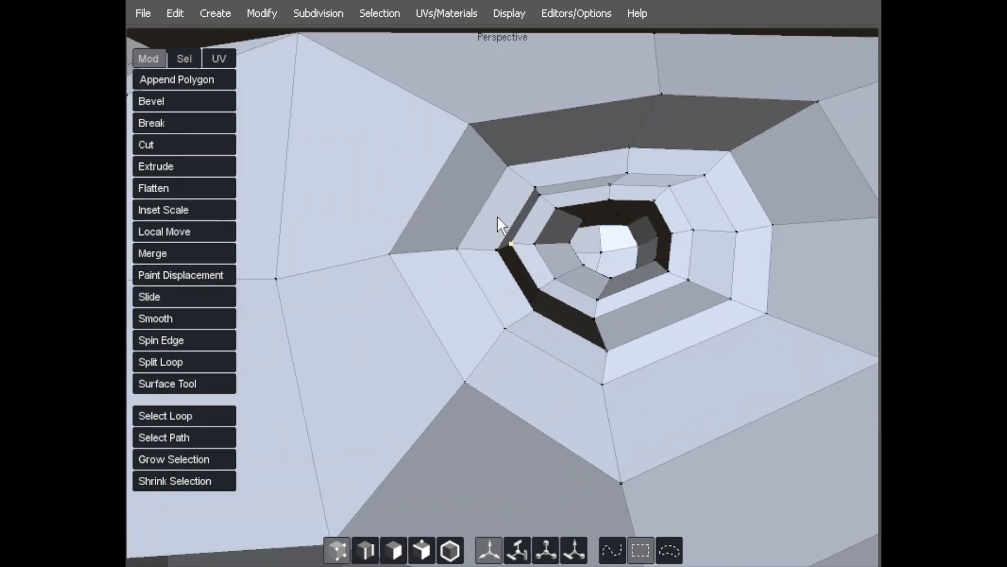
pyautogui.scroll(2, 557, 243)
pyautogui.moveTo(539, 240); pyautogui.dragTo(540, 265)
pyautogui.moveTo(540, 266)
pyautogui.mouseDown(button='middle')
pyautogui.moveTo(464, 265)
pyautogui.moveTo(560, 267)
pyautogui.mouseUp(button='middle')
pyautogui.click(517, 287)
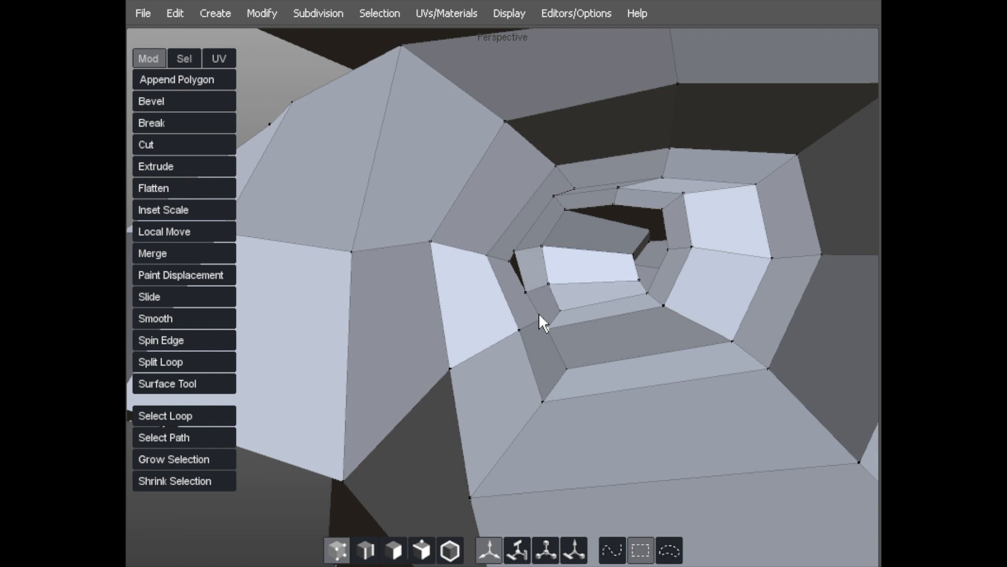
pyautogui.moveTo(558, 300); pyautogui.dragTo(565, 301)
pyautogui.moveTo(553, 334); pyautogui.dragTo(581, 365)
# Move the vertices of the socket's inner rings around its outer corner and upper edge.
pyautogui.moveTo(481, 360)
pyautogui.mouseDown(button='middle')
pyautogui.moveTo(589, 371)
pyautogui.moveTo(556, 302)
pyautogui.moveTo(574, 260)
pyautogui.moveTo(542, 259)
pyautogui.moveTo(541, 270)
pyautogui.moveTo(641, 270)
pyautogui.mouseUp(button='middle')
pyautogui.moveTo(754, 234); pyautogui.dragTo(764, 237)
pyautogui.moveTo(698, 232)
pyautogui.mouseDown()
pyautogui.moveTo(727, 233)
pyautogui.moveTo(713, 236)
pyautogui.mouseUp()
pyautogui.moveTo(682, 284); pyautogui.dragTo(694, 287)
pyautogui.moveTo(727, 234); pyautogui.dragTo(700, 249)
pyautogui.moveTo(665, 200); pyautogui.dragTo(566, 240)
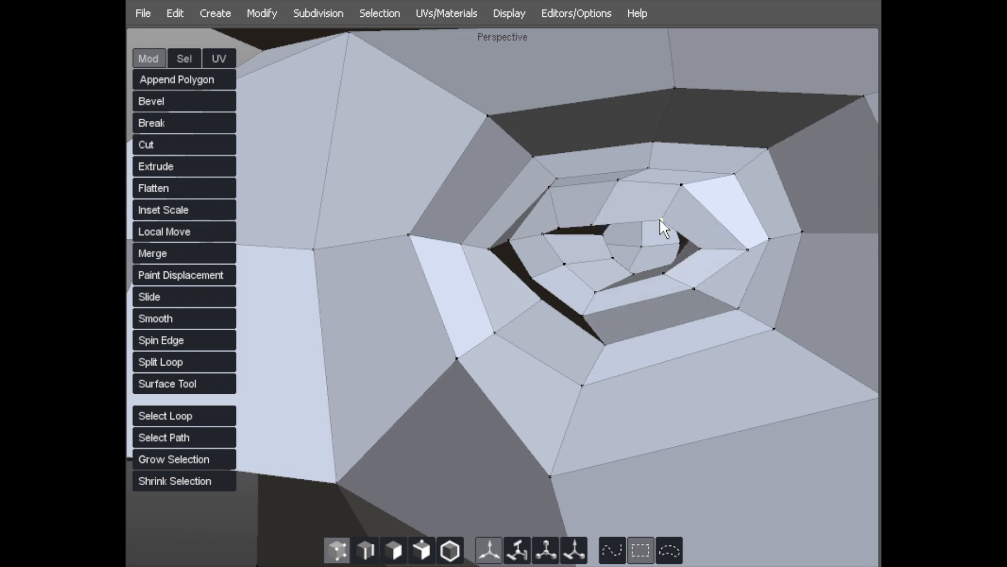
# Raise the vertices along the eye socket's upper rim to round out its arch.
pyautogui.moveTo(603, 224); pyautogui.dragTo(599, 177, button='middle')
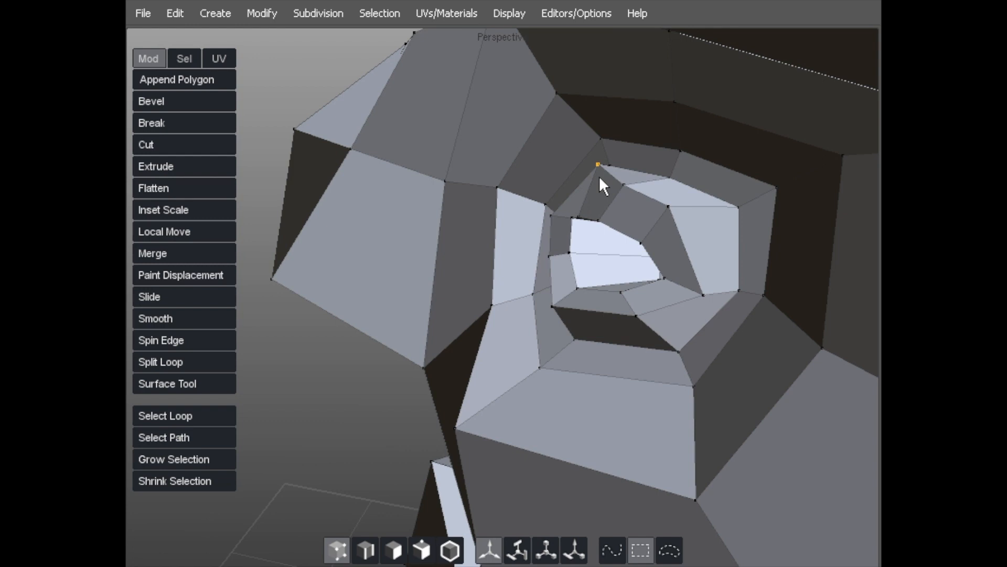
pyautogui.moveTo(613, 187); pyautogui.dragTo(678, 131)
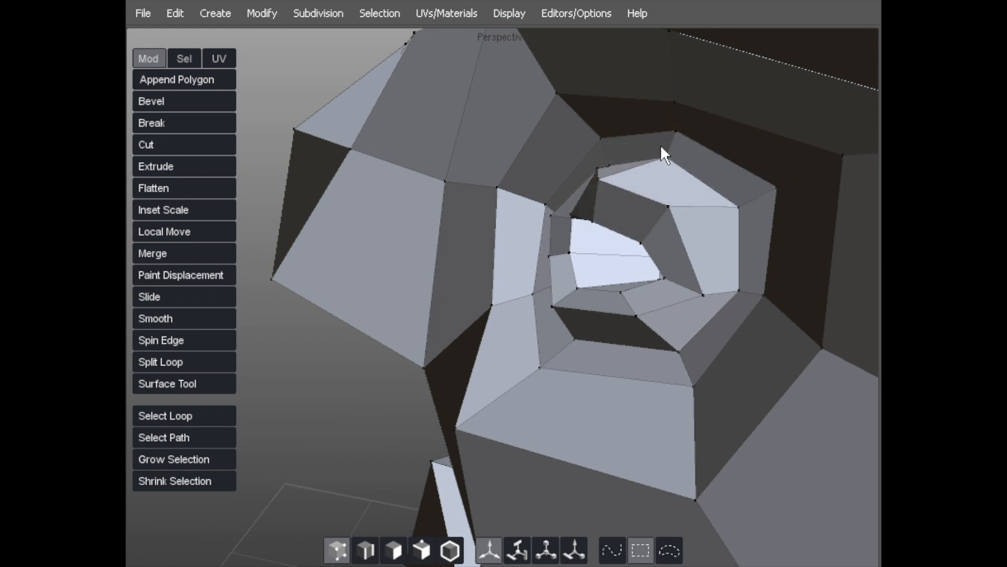
pyautogui.moveTo(612, 187); pyautogui.dragTo(694, 178)
pyautogui.moveTo(773, 180); pyautogui.dragTo(749, 155)
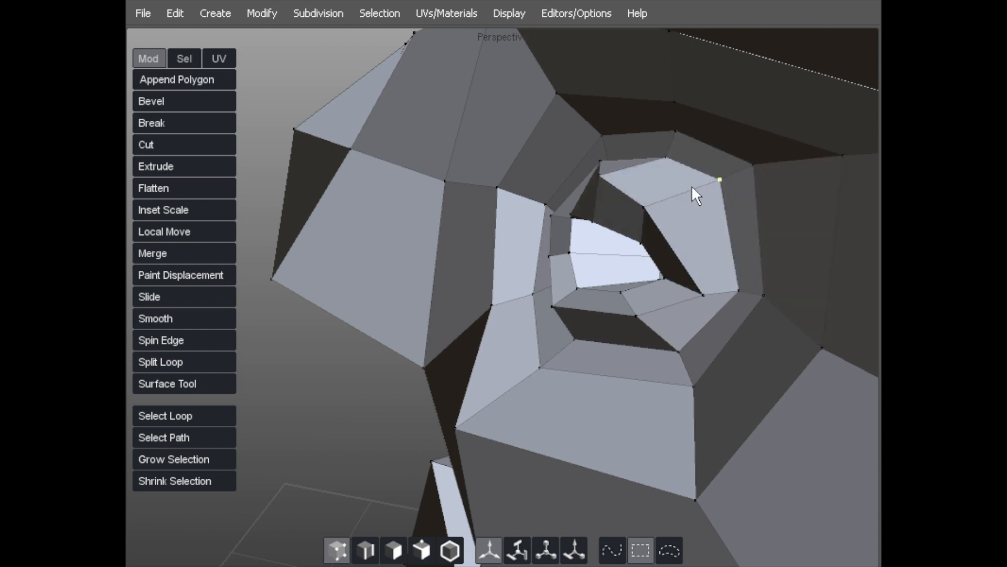
pyautogui.moveTo(662, 159); pyautogui.dragTo(657, 150)
pyautogui.moveTo(632, 207); pyautogui.dragTo(631, 196)
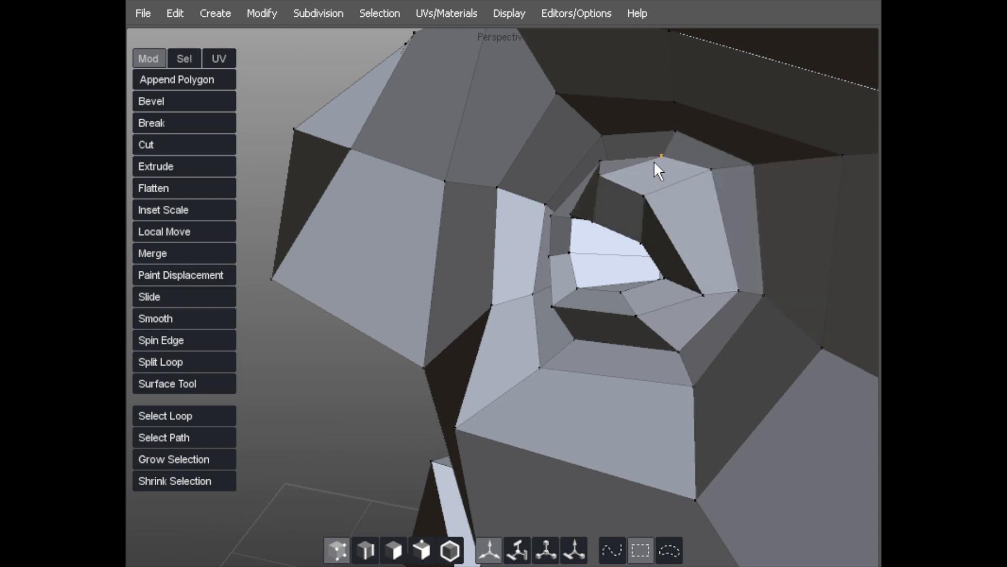
# Pull the vertices of the socket's lower rim down and adjust its outer edge to widen the opening.
pyautogui.moveTo(548, 172)
pyautogui.keyDown('alt'); pyautogui.mouseDown()
pyautogui.moveTo(681, 161)
pyautogui.moveTo(578, 252)
pyautogui.moveTo(540, 270)
pyautogui.moveTo(593, 234)
pyautogui.moveTo(641, 275)
pyautogui.moveTo(613, 241)
pyautogui.mouseUp(); pyautogui.keyUp('alt')
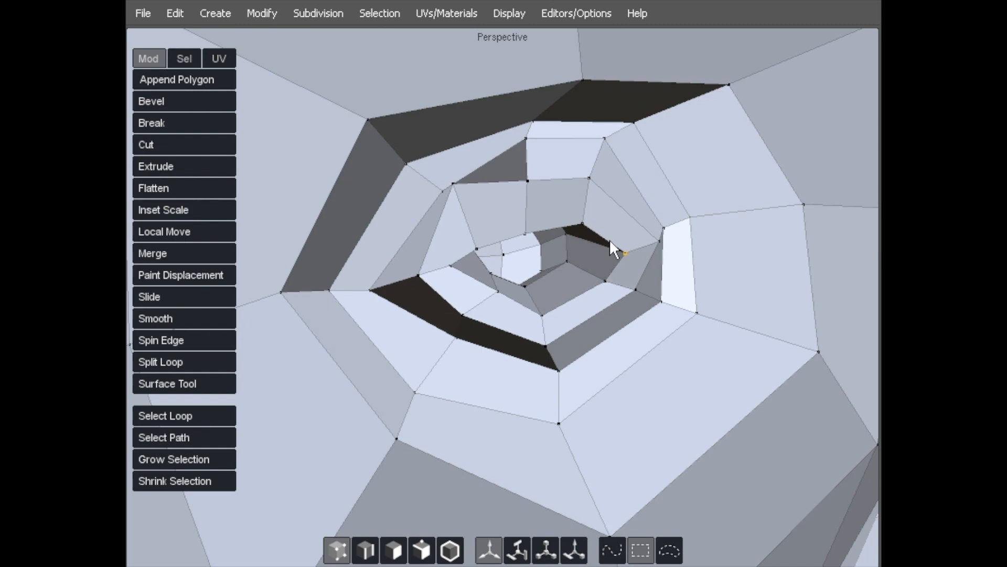
pyautogui.keyDown('alt'); pyautogui.moveTo(679, 247); pyautogui.dragTo(502, 257); pyautogui.keyUp('alt')
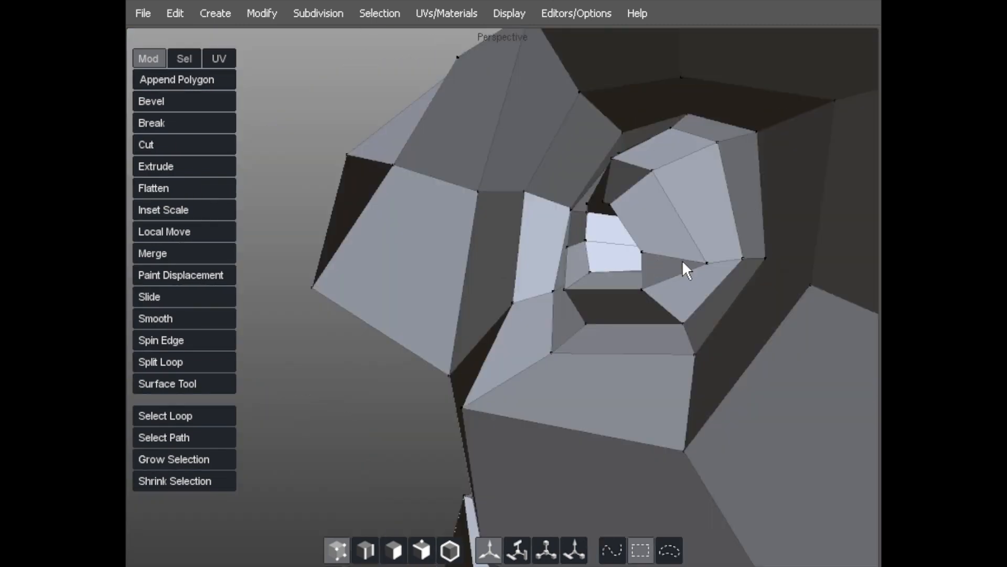
pyautogui.moveTo(669, 261)
pyautogui.keyDown('alt'); pyautogui.mouseDown()
pyautogui.moveTo(735, 292)
pyautogui.moveTo(659, 272)
pyautogui.mouseUp(); pyautogui.keyUp('alt')
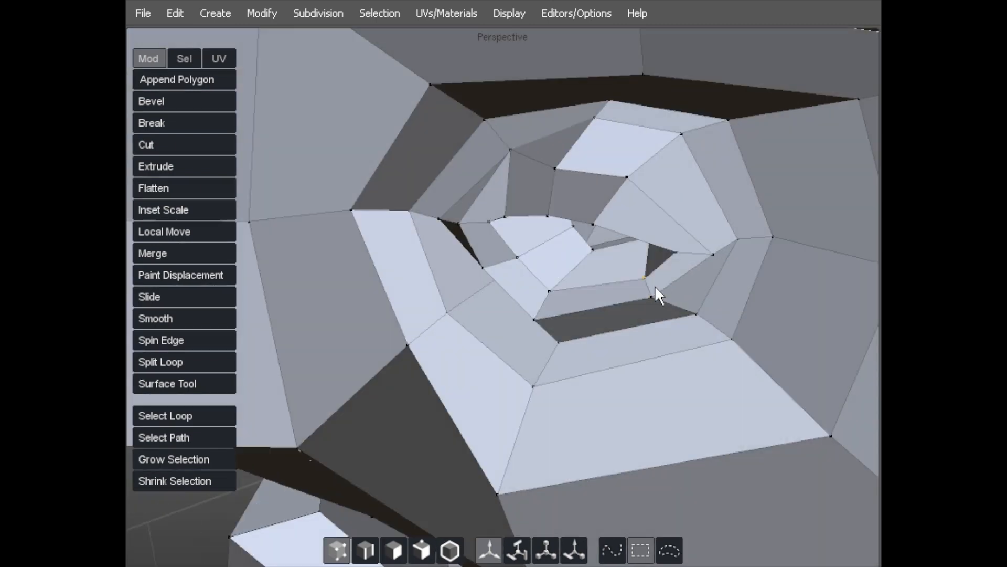
pyautogui.moveTo(639, 310); pyautogui.dragTo(678, 355)
pyautogui.moveTo(732, 340); pyautogui.dragTo(717, 384)
pyautogui.moveTo(535, 389); pyautogui.dragTo(534, 398)
pyautogui.moveTo(772, 237); pyautogui.dragTo(786, 276)
pyautogui.moveTo(736, 246)
pyautogui.mouseDown()
pyautogui.moveTo(708, 269)
pyautogui.moveTo(673, 254)
pyautogui.moveTo(726, 259)
pyautogui.mouseUp()
pyautogui.moveTo(653, 286)
pyautogui.mouseDown()
pyautogui.moveTo(679, 297)
pyautogui.moveTo(678, 272)
pyautogui.moveTo(665, 286)
pyautogui.mouseUp()
# Reposition the vertices at the eye socket's outer corner.
pyautogui.keyDown('alt'); pyautogui.moveTo(665, 286); pyautogui.dragTo(660, 264); pyautogui.keyUp('alt')
pyautogui.moveTo(707, 232); pyautogui.dragTo(703, 227)
pyautogui.keyDown('alt'); pyautogui.moveTo(666, 161); pyautogui.dragTo(731, 217); pyautogui.keyUp('alt')
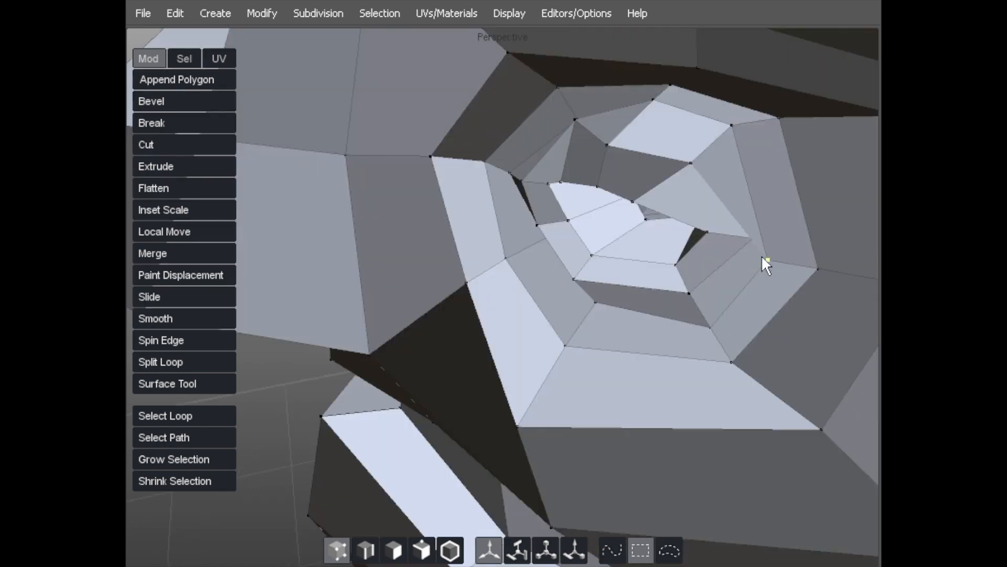
pyautogui.moveTo(761, 255); pyautogui.dragTo(782, 236)
# Adjust vertices on the socket's inner wall and move a vertex of the upper rim near the nose upward.
pyautogui.keyDown('alt'); pyautogui.moveTo(868, 251); pyautogui.dragTo(539, 149); pyautogui.keyUp('alt')
pyautogui.keyDown('alt'); pyautogui.moveTo(539, 148); pyautogui.dragTo(615, 141, button='right'); pyautogui.keyUp('alt')
pyautogui.keyDown('alt'); pyautogui.moveTo(615, 141); pyautogui.dragTo(519, 194); pyautogui.keyUp('alt')
pyautogui.moveTo(588, 278); pyautogui.dragTo(627, 305)
pyautogui.moveTo(710, 207); pyautogui.dragTo(683, 187)
pyautogui.keyDown('alt'); pyautogui.moveTo(628, 220); pyautogui.dragTo(590, 238); pyautogui.keyUp('alt')
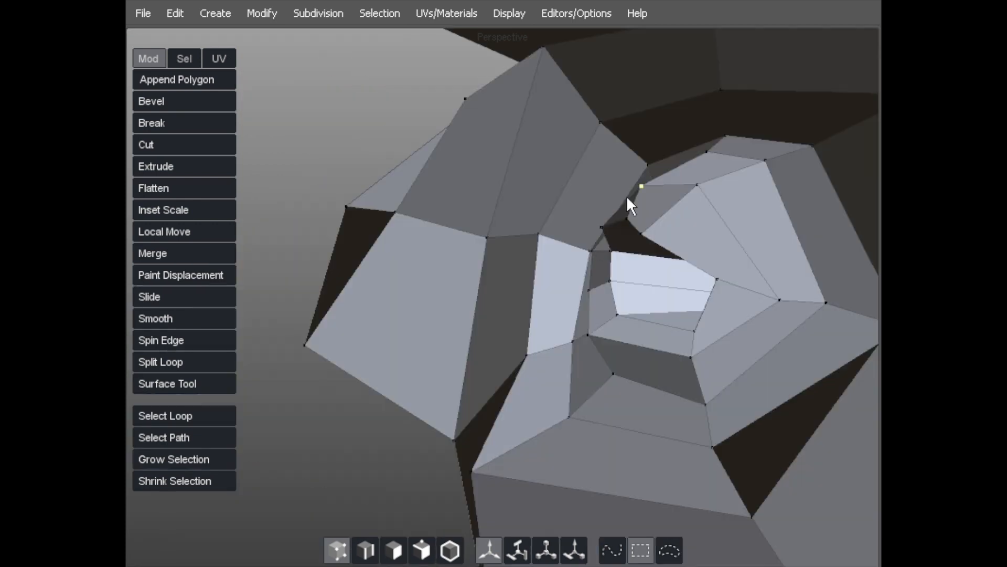
pyautogui.moveTo(651, 170); pyautogui.dragTo(665, 147)
# Move the vertices of the socket's ring edges below the outer corner outward to even their spacing.
pyautogui.moveTo(659, 189)
pyautogui.keyDown('alt'); pyautogui.mouseDown()
pyautogui.moveTo(771, 254)
pyautogui.moveTo(632, 237)
pyautogui.mouseUp(); pyautogui.keyUp('alt')
pyautogui.keyDown('alt'); pyautogui.moveTo(737, 247); pyautogui.dragTo(812, 234); pyautogui.keyUp('alt')
pyautogui.moveTo(734, 262); pyautogui.dragTo(555, 198)
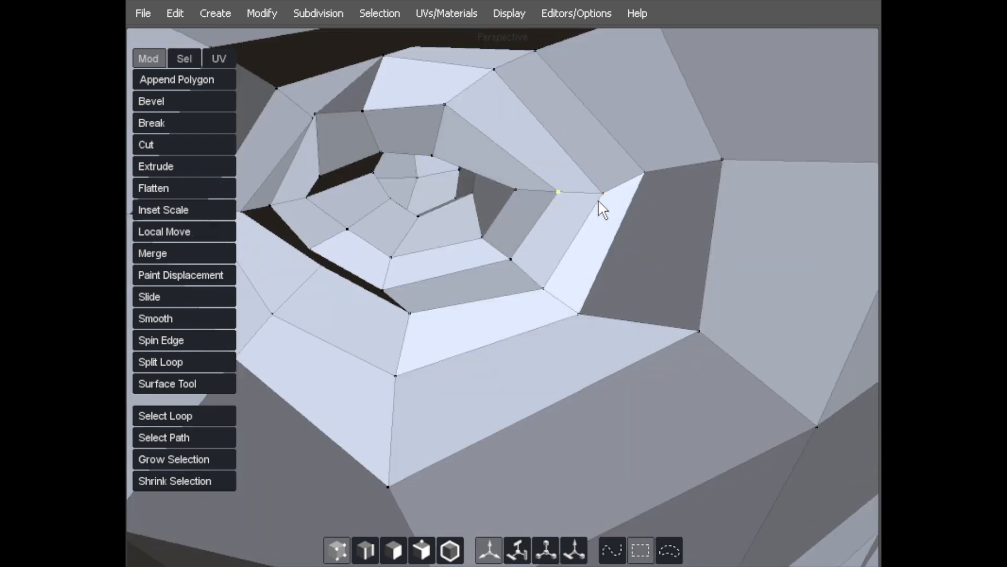
pyautogui.moveTo(516, 249); pyautogui.dragTo(537, 252)
pyautogui.moveTo(541, 288); pyautogui.dragTo(557, 279)
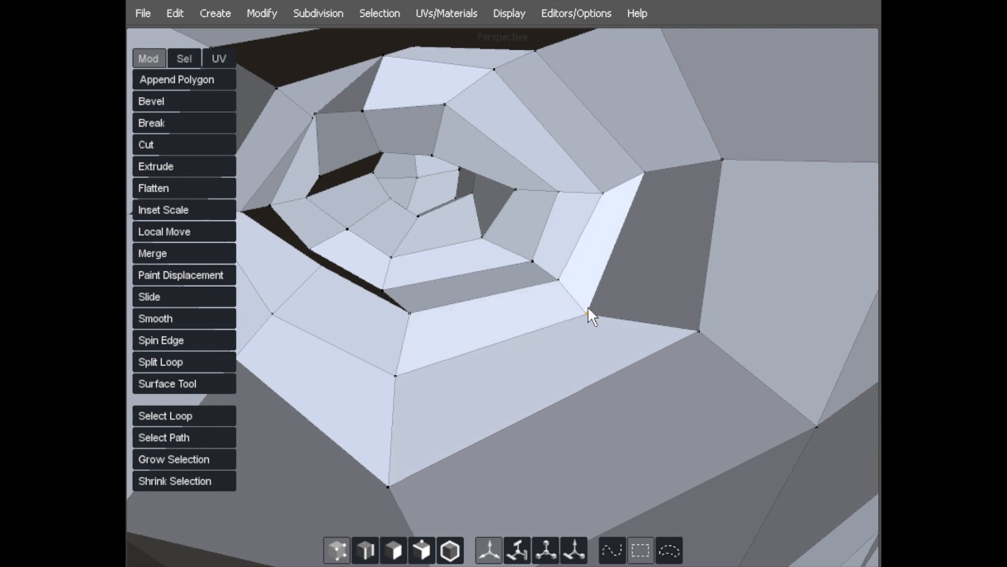
# Adjust vertices on the deep lower wall of the socket near its inner corner.
pyautogui.keyDown('alt'); pyautogui.moveTo(600, 207); pyautogui.dragTo(453, 264); pyautogui.keyUp('alt')
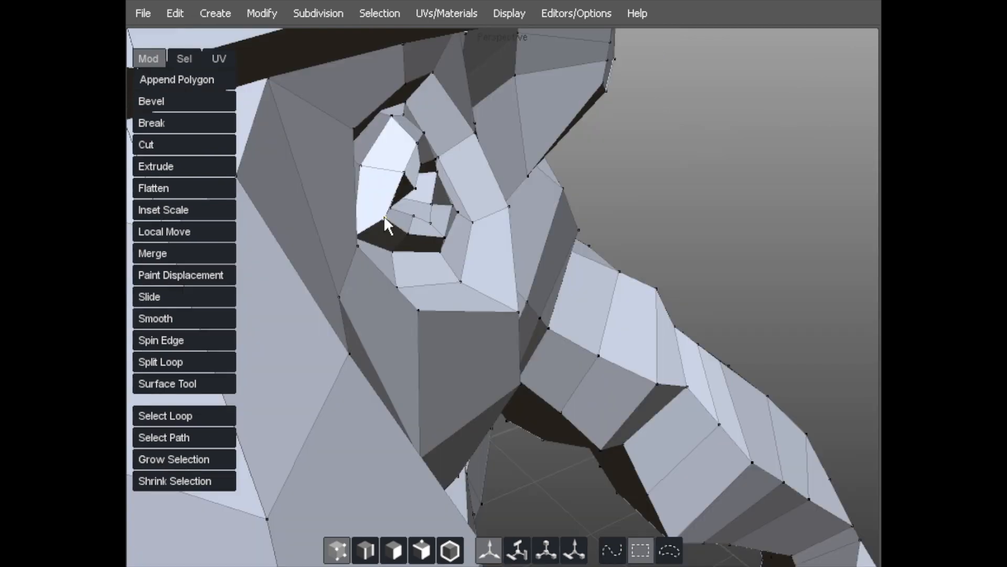
pyautogui.moveTo(416, 204)
pyautogui.keyDown('alt'); pyautogui.mouseDown()
pyautogui.moveTo(446, 149)
pyautogui.moveTo(322, 180)
pyautogui.moveTo(432, 214)
pyautogui.moveTo(418, 207)
pyautogui.mouseUp(); pyautogui.keyUp('alt')
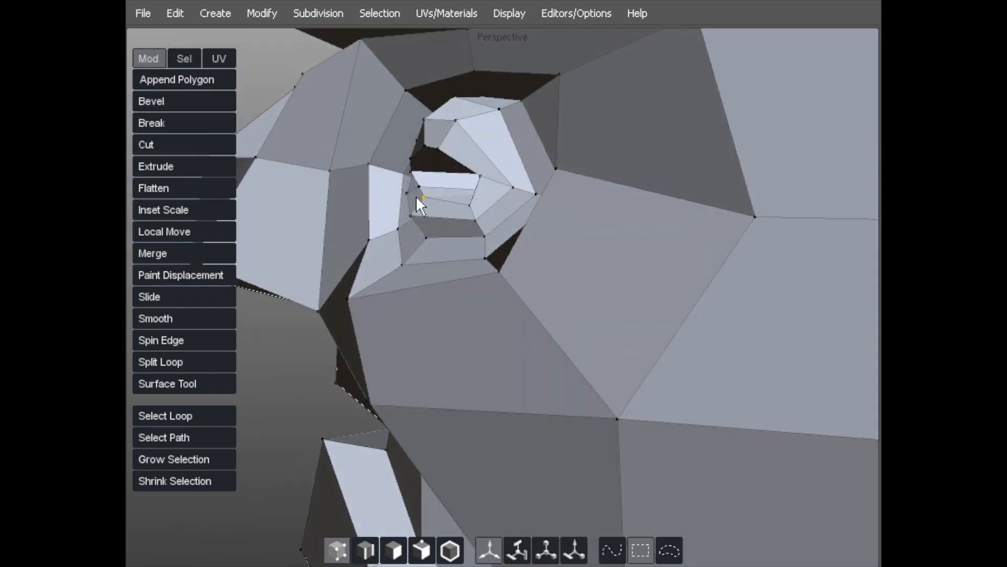
pyautogui.moveTo(475, 242); pyautogui.dragTo(527, 320)
pyautogui.keyDown('alt'); pyautogui.moveTo(551, 182); pyautogui.dragTo(443, 197); pyautogui.keyUp('alt')
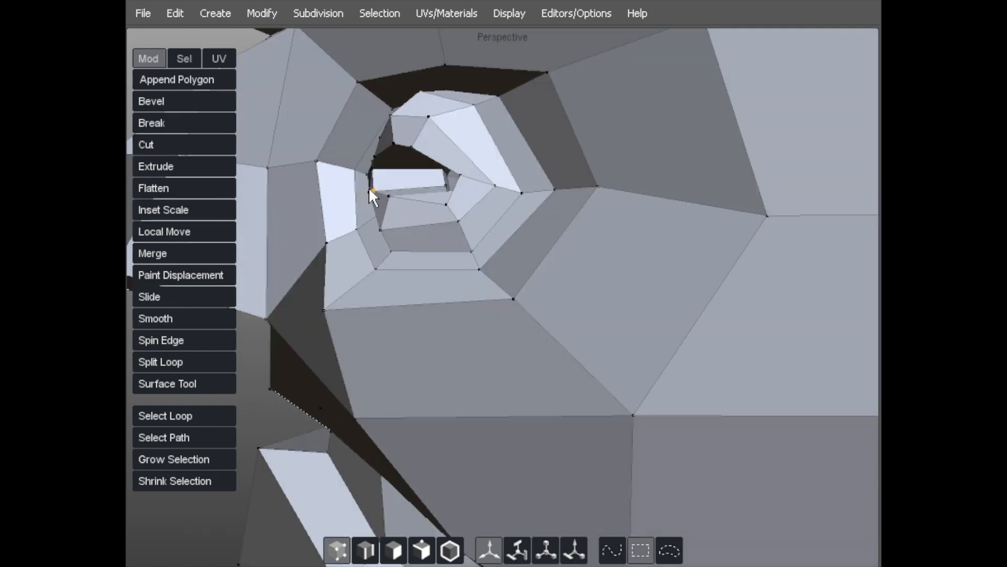
pyautogui.keyDown('alt'); pyautogui.moveTo(425, 200); pyautogui.dragTo(425, 103); pyautogui.keyUp('alt')
pyautogui.keyDown('alt'); pyautogui.moveTo(425, 103); pyautogui.dragTo(292, 88, button='right'); pyautogui.keyUp('alt')
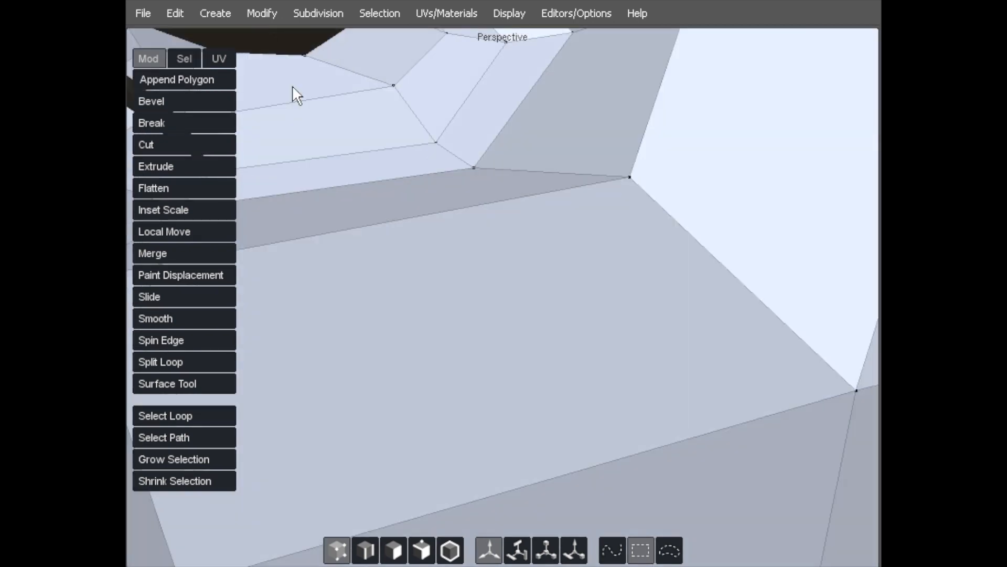
pyautogui.keyDown('alt'); pyautogui.moveTo(292, 87); pyautogui.dragTo(540, 188, button='middle'); pyautogui.keyUp('alt')
pyautogui.keyDown('alt'); pyautogui.moveTo(540, 188); pyautogui.dragTo(499, 218); pyautogui.keyUp('alt')
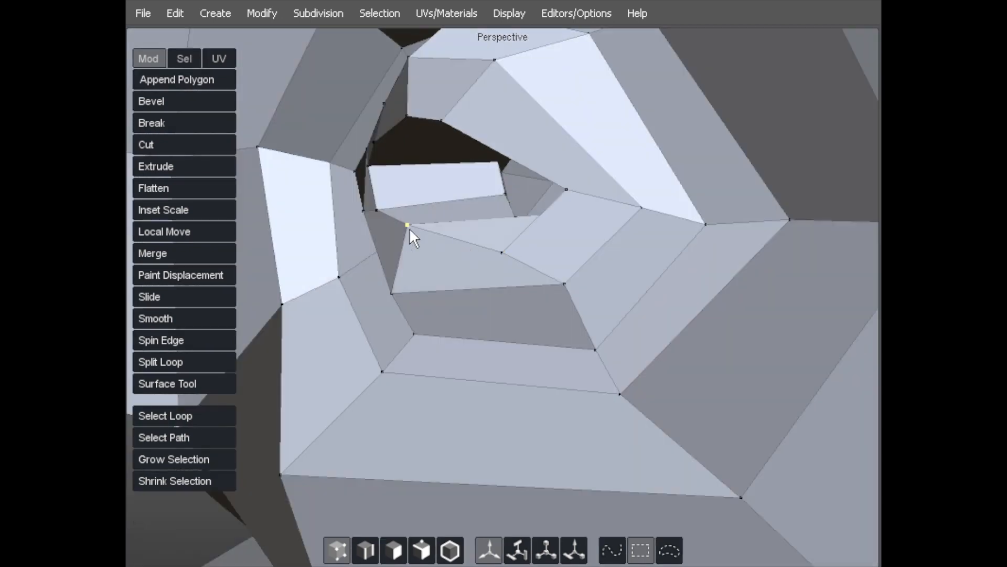
# Examine the eye socket up close and its shape in relation to the brow and nose.
pyautogui.keyDown('alt'); pyautogui.moveTo(503, 234); pyautogui.dragTo(544, 137); pyautogui.keyUp('alt')
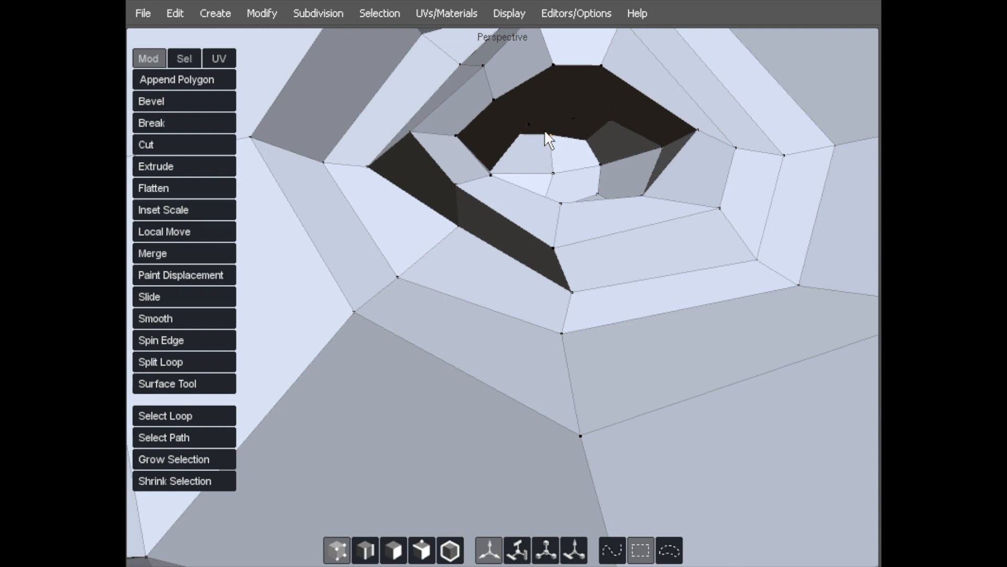
pyautogui.keyDown('alt'); pyautogui.moveTo(629, 163); pyautogui.dragTo(622, 220); pyautogui.keyUp('alt')
pyautogui.keyDown('alt'); pyautogui.moveTo(619, 212); pyautogui.dragTo(432, 46, button='right'); pyautogui.keyUp('alt')
pyautogui.keyDown('alt'); pyautogui.moveTo(433, 45); pyautogui.dragTo(429, 99); pyautogui.keyUp('alt')
pyautogui.keyDown('alt'); pyautogui.moveTo(429, 99); pyautogui.dragTo(370, 95, button='right'); pyautogui.keyUp('alt')
pyautogui.keyDown('alt'); pyautogui.moveTo(322, 238); pyautogui.dragTo(543, 105, button='right'); pyautogui.keyUp('alt')
pyautogui.keyDown('alt'); pyautogui.moveTo(543, 105); pyautogui.dragTo(392, 158, button='middle'); pyautogui.keyUp('alt')
pyautogui.keyDown('alt'); pyautogui.moveTo(392, 158); pyautogui.dragTo(362, 114, button='right'); pyautogui.keyUp('alt')
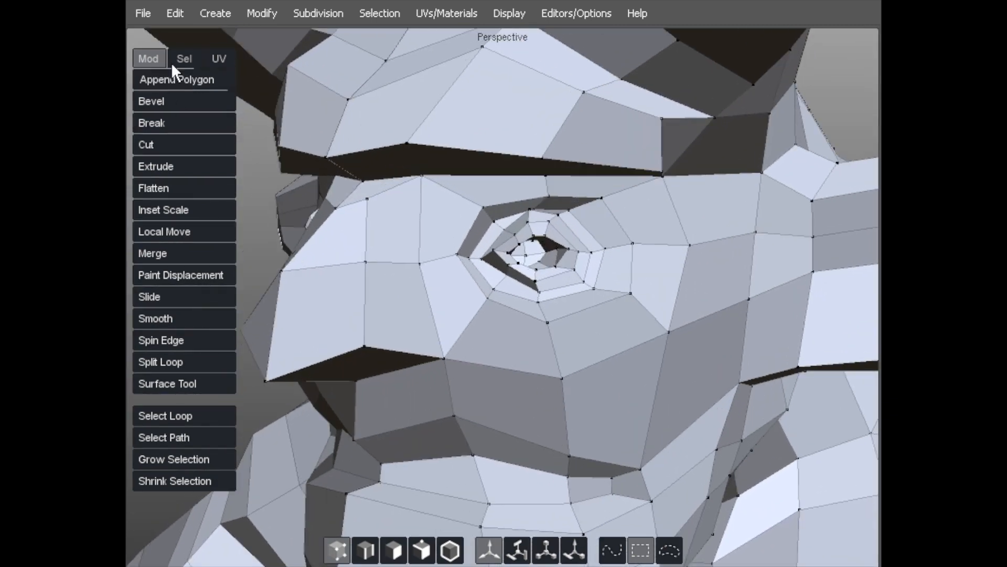
# Show the selection and snapping options.
pyautogui.click(187, 59)
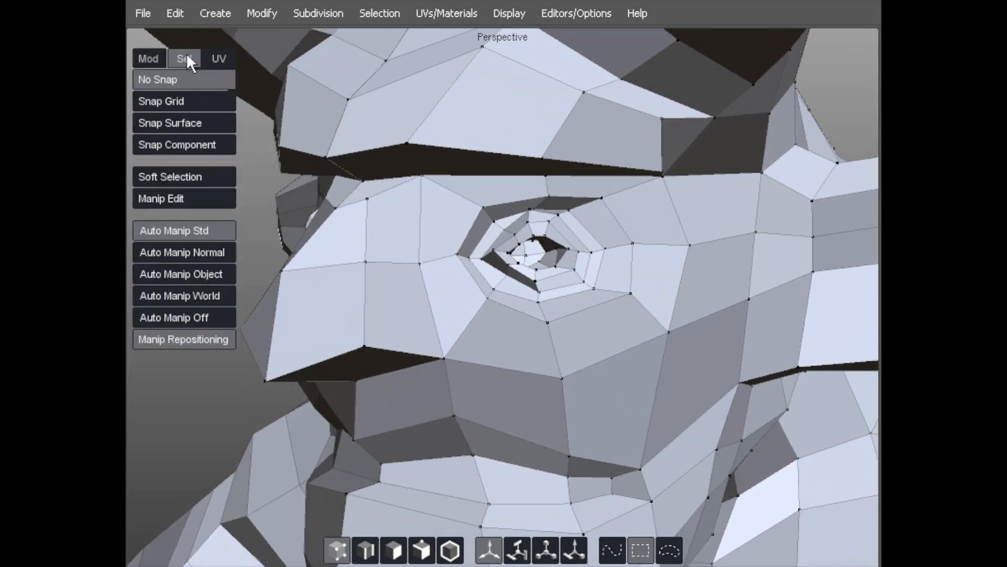
# Turn on soft selection and shrink its falloff to the area around the eye, using an upper eyelid vertex.
pyautogui.click(161, 171)
pyautogui.click(545, 222)
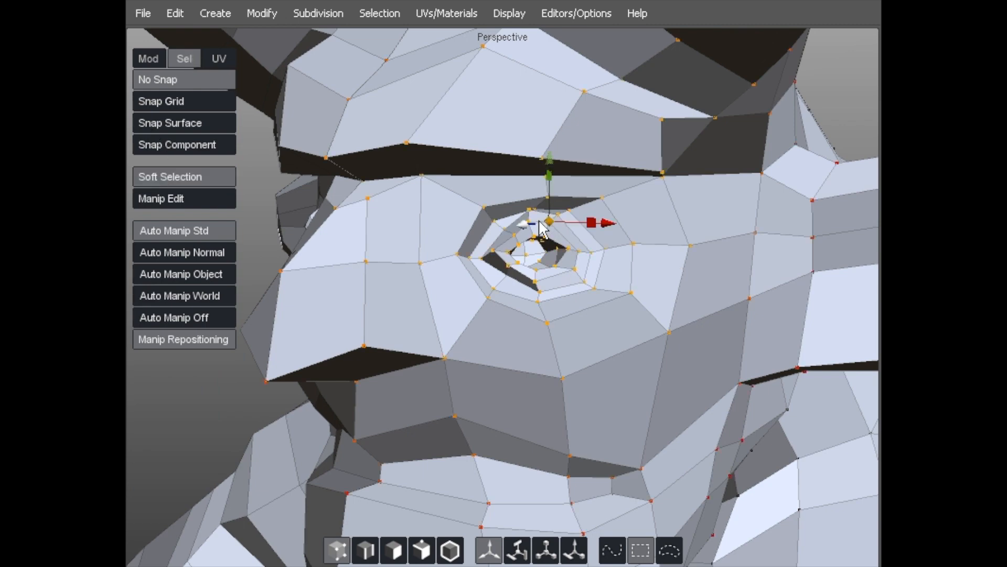
pyautogui.keyDown('alt'); pyautogui.moveTo(583, 205); pyautogui.dragTo(473, 228, button='right'); pyautogui.keyUp('alt')
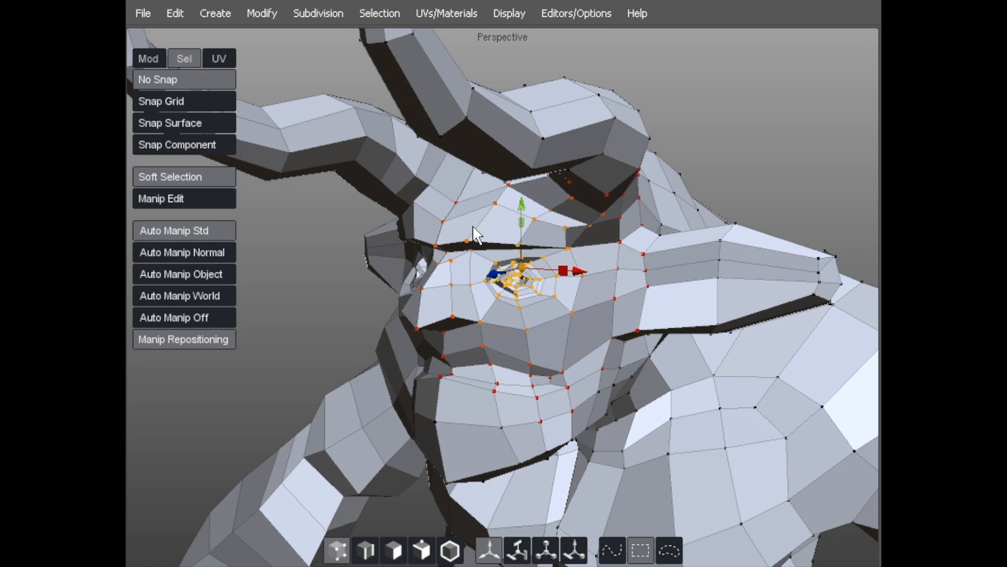
pyautogui.keyDown('alt'); pyautogui.moveTo(477, 230); pyautogui.dragTo(446, 243, button='right'); pyautogui.keyUp('alt')
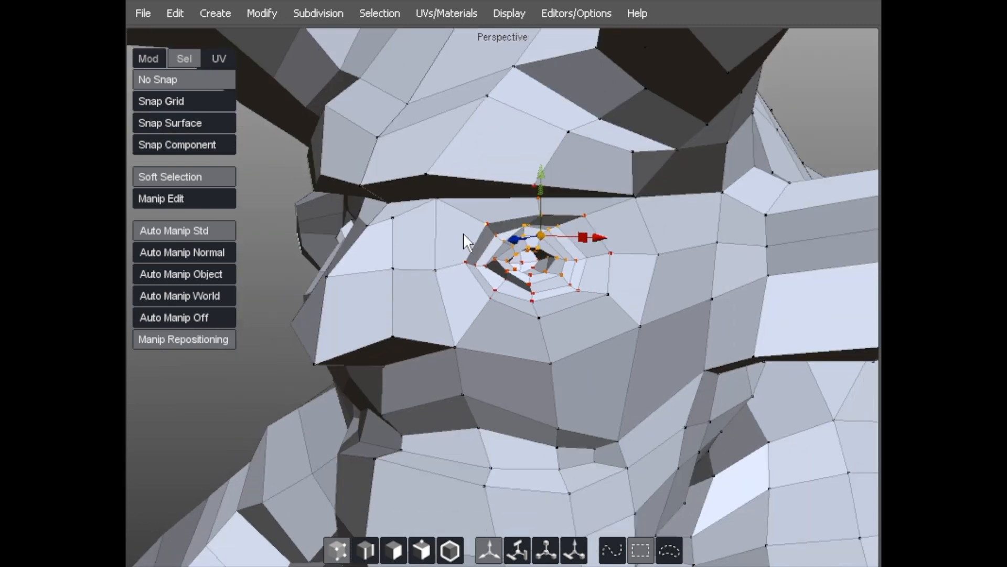
pyautogui.click(229, 396)
# Soft-move vertices at the outer corner of the eye and along the side of the nose.
pyautogui.keyDown('alt'); pyautogui.moveTo(551, 232); pyautogui.dragTo(604, 229, button='right'); pyautogui.keyUp('alt')
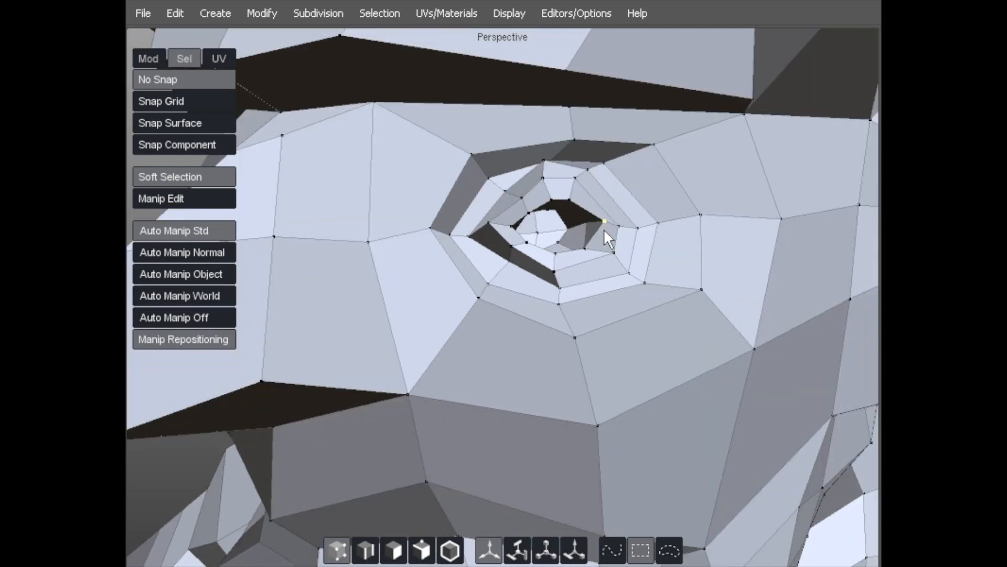
pyautogui.moveTo(605, 222); pyautogui.dragTo(571, 268)
pyautogui.keyDown('alt'); pyautogui.moveTo(571, 268); pyautogui.dragTo(441, 257, button='right'); pyautogui.keyUp('alt')
pyautogui.keyDown('alt'); pyautogui.moveTo(454, 267); pyautogui.dragTo(443, 286); pyautogui.keyUp('alt')
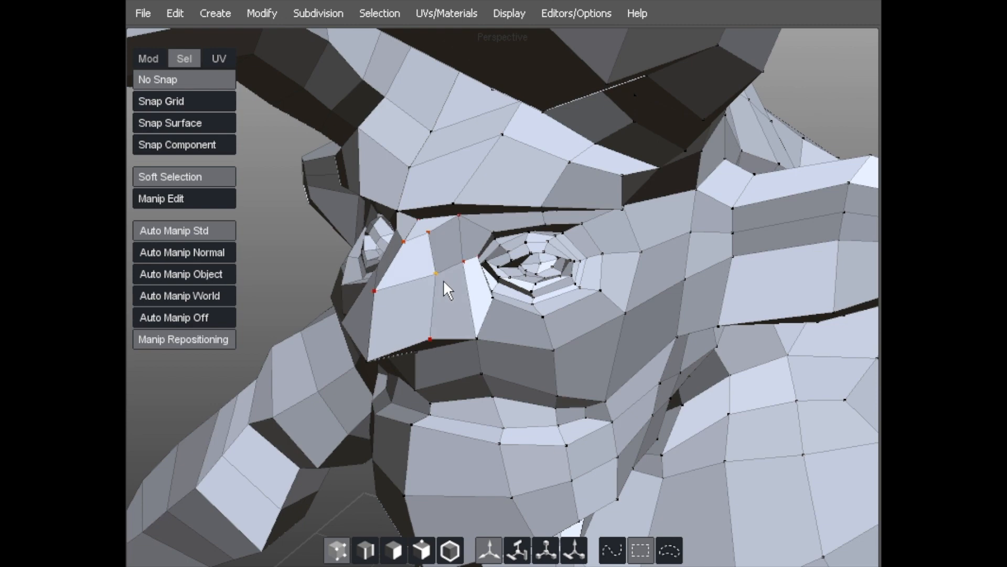
pyautogui.keyDown('alt'); pyautogui.moveTo(444, 243); pyautogui.dragTo(515, 293); pyautogui.keyUp('alt')
pyautogui.moveTo(528, 257); pyautogui.dragTo(532, 252)
# Refine the eye socket's depth and lid curve by soft-moving its rim vertices from side and three-quarter angles.
pyautogui.keyDown('alt'); pyautogui.moveTo(446, 315); pyautogui.dragTo(526, 275); pyautogui.keyUp('alt')
pyautogui.keyDown('alt'); pyautogui.moveTo(608, 283); pyautogui.dragTo(527, 272); pyautogui.keyUp('alt')
pyautogui.keyDown('alt'); pyautogui.moveTo(488, 309); pyautogui.dragTo(567, 307); pyautogui.keyUp('alt')
pyautogui.moveTo(517, 284); pyautogui.dragTo(522, 291)
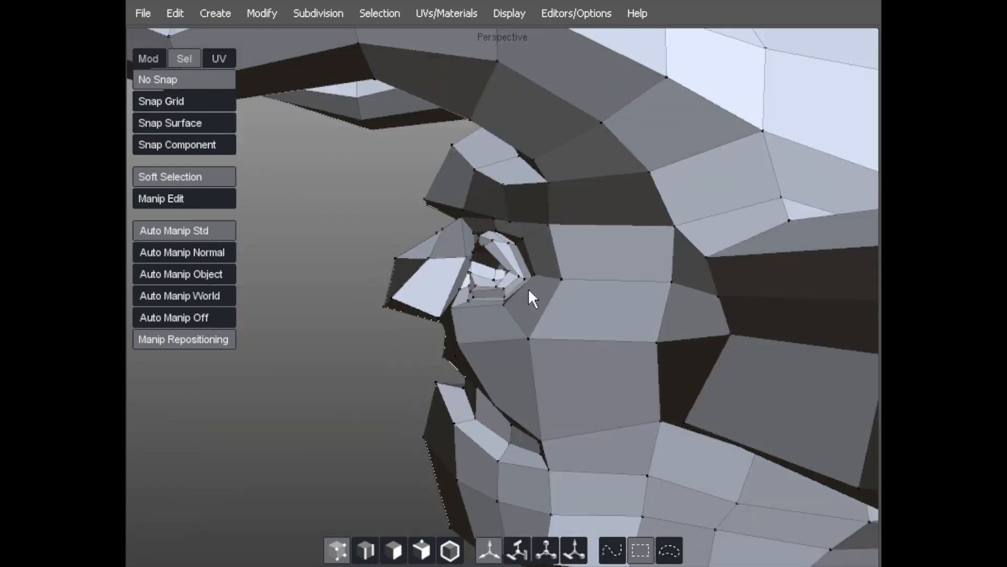
pyautogui.keyDown('alt'); pyautogui.moveTo(519, 333); pyautogui.dragTo(541, 269); pyautogui.keyUp('alt')
pyautogui.moveTo(534, 233); pyautogui.dragTo(539, 233)
pyautogui.moveTo(437, 244); pyautogui.dragTo(489, 231)
# Create a sphere primitive for the eyeball.
pyautogui.keyDown('alt'); pyautogui.moveTo(529, 235); pyautogui.dragTo(424, 211, button='right'); pyautogui.keyUp('alt')
pyautogui.keyDown('alt'); pyautogui.moveTo(710, 159); pyautogui.dragTo(623, 113, button='right'); pyautogui.keyUp('alt')
pyautogui.rightClick(623, 113)
pyautogui.moveTo(632, 112)
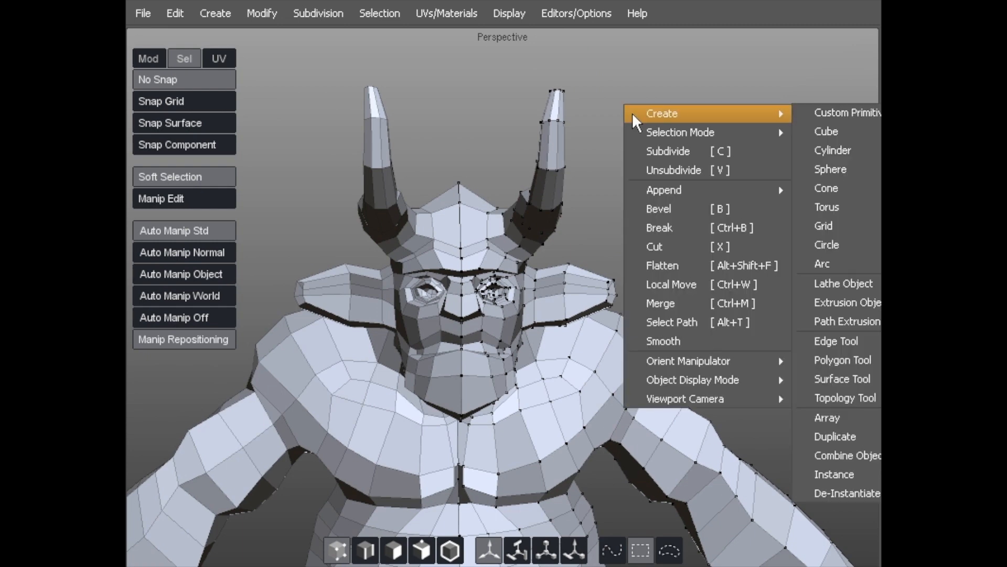
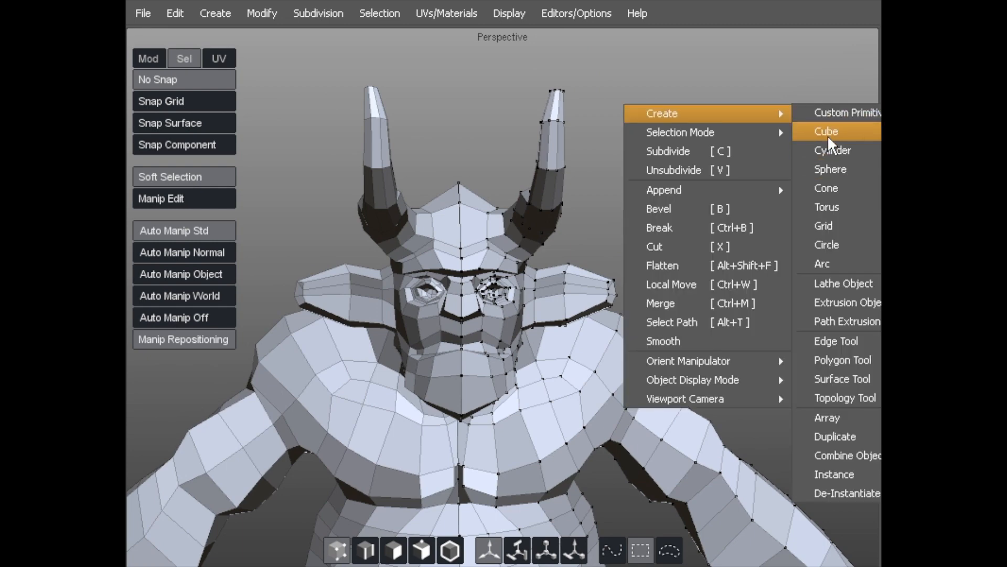
pyautogui.click(826, 173)
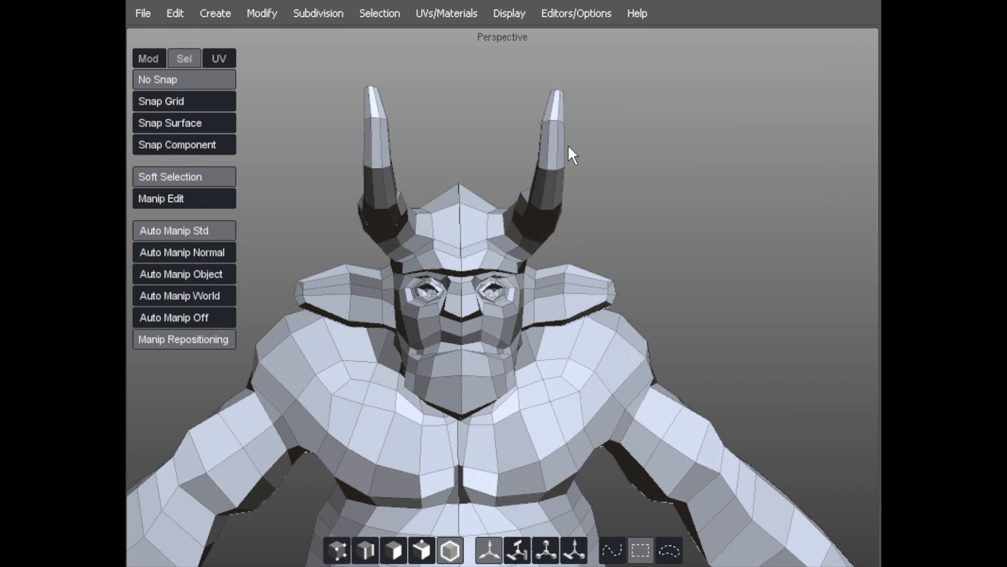
# Raise the sphere above the creature's head and rotate it so that its pole faces forward.
pyautogui.keyDown('alt'); pyautogui.moveTo(561, 161); pyautogui.dragTo(371, 189, button='right'); pyautogui.keyUp('alt')
pyautogui.moveTo(491, 405); pyautogui.dragTo(483, 180)
pyautogui.keyDown('alt'); pyautogui.moveTo(484, 180); pyautogui.dragTo(580, 151, button='right'); pyautogui.keyUp('alt')
pyautogui.keyDown('alt'); pyautogui.moveTo(580, 152); pyautogui.dragTo(447, 262); pyautogui.keyUp('alt')
pyautogui.press('e')
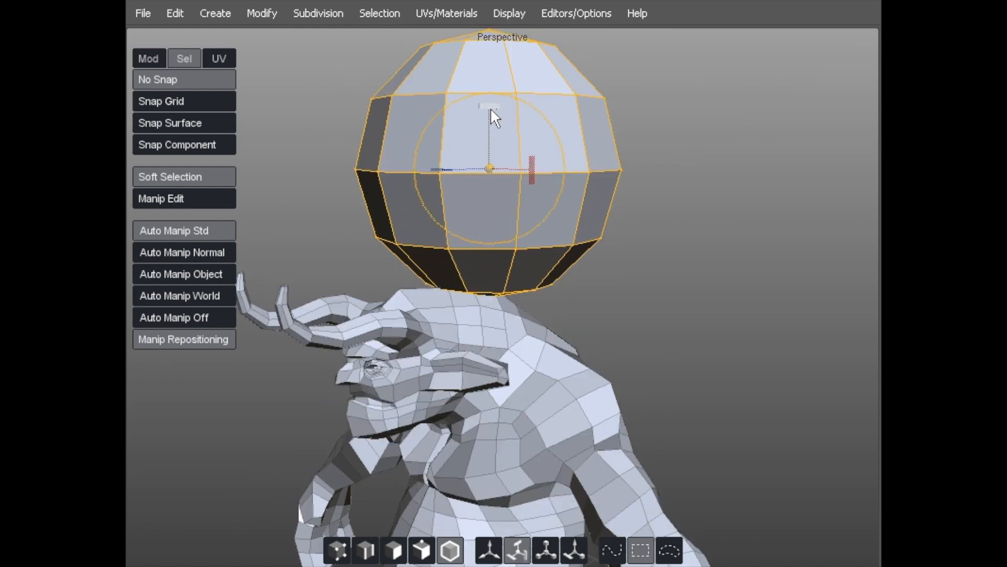
pyautogui.keyDown('alt'); pyautogui.moveTo(490, 107); pyautogui.dragTo(378, 171); pyautogui.keyUp('alt')
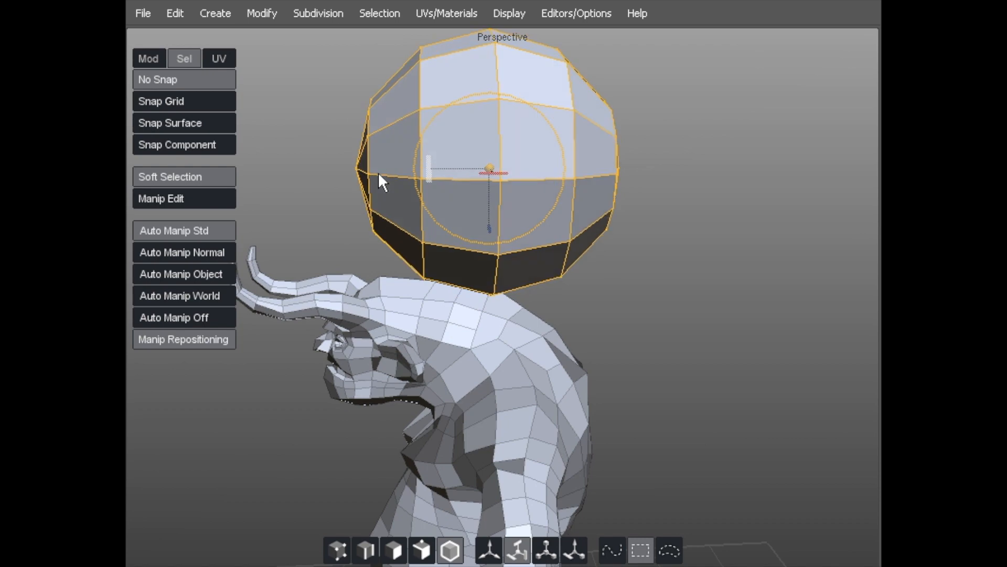
# Scale the sphere down to a fraction of its size and move it to the creature's eye.
pyautogui.press('r')
pyautogui.moveTo(487, 165); pyautogui.dragTo(377, 162)
pyautogui.keyDown('alt'); pyautogui.moveTo(377, 161); pyautogui.dragTo(438, 135, button='right'); pyautogui.keyUp('alt')
pyautogui.keyDown('alt'); pyautogui.moveTo(437, 132); pyautogui.dragTo(652, 279); pyautogui.keyUp('alt')
pyautogui.keyDown('alt'); pyautogui.moveTo(652, 279); pyautogui.dragTo(645, 226, button='right'); pyautogui.keyUp('alt')
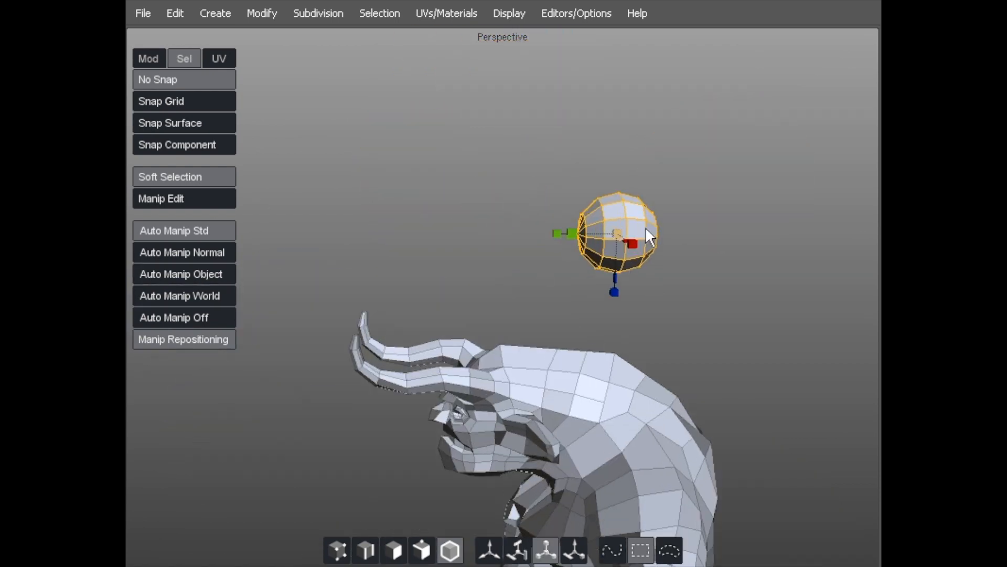
pyautogui.press('w')
pyautogui.moveTo(615, 231); pyautogui.dragTo(363, 206)
pyautogui.keyDown('alt'); pyautogui.moveTo(363, 206); pyautogui.dragTo(462, 267, button='right'); pyautogui.keyUp('alt')
pyautogui.keyDown('alt'); pyautogui.moveTo(461, 267); pyautogui.dragTo(637, 439, button='middle'); pyautogui.keyUp('alt')
pyautogui.keyDown('alt'); pyautogui.moveTo(638, 439); pyautogui.dragTo(598, 385); pyautogui.keyUp('alt')
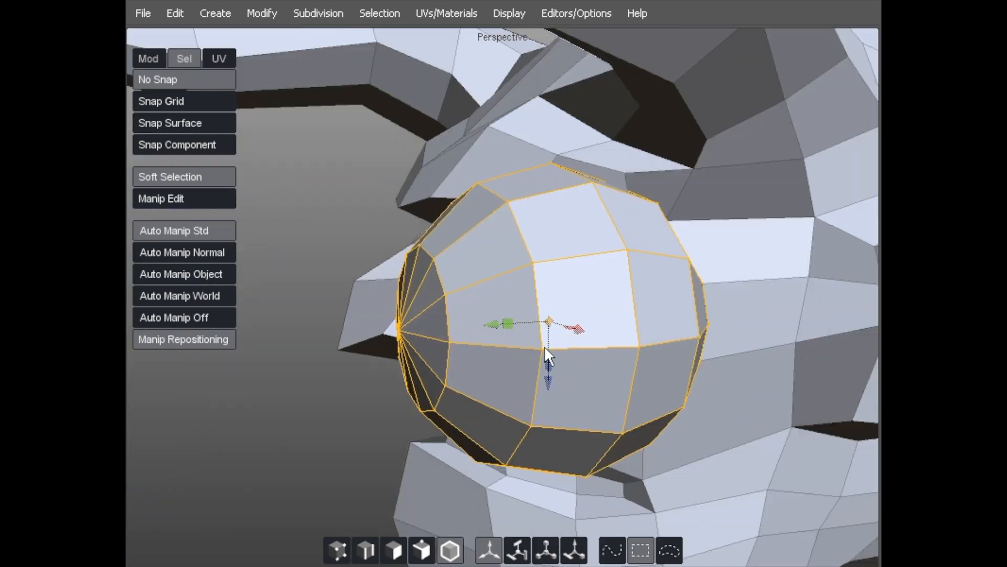
# Subdivide the sphere twice and scale it down to eyeball size.
pyautogui.press('c')
pyautogui.press('c')
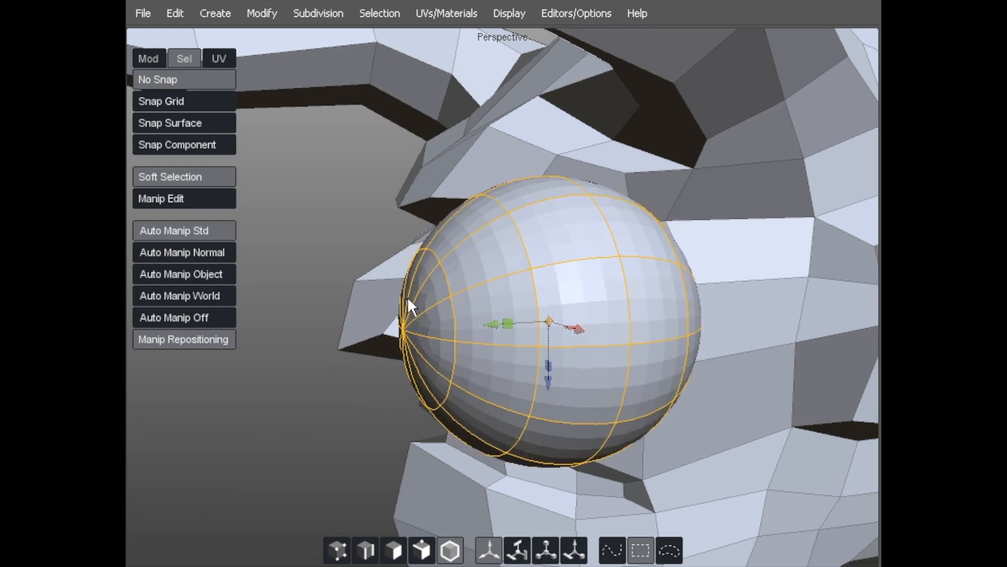
pyautogui.moveTo(387, 279)
pyautogui.keyDown('alt'); pyautogui.mouseDown(button='right')
pyautogui.moveTo(440, 244)
pyautogui.moveTo(370, 278)
pyautogui.mouseUp(button='right'); pyautogui.keyUp('alt')
pyautogui.keyDown('alt'); pyautogui.moveTo(370, 278); pyautogui.dragTo(437, 266); pyautogui.keyUp('alt')
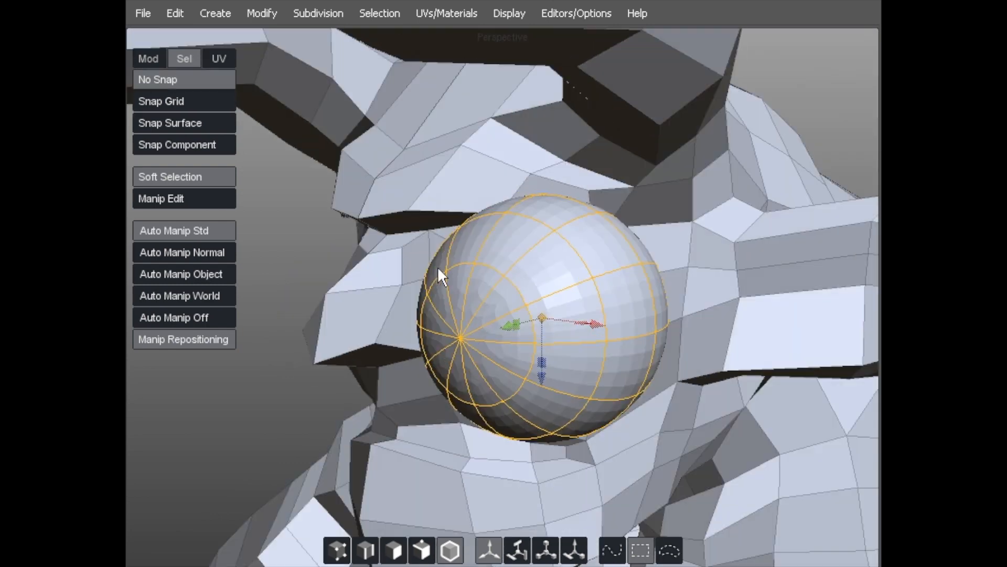
pyautogui.press('r')
pyautogui.moveTo(514, 320); pyautogui.dragTo(405, 309)
# Move the eyeball into the eye socket and fine-tune its size and depth behind the lids.
pyautogui.press('w')
pyautogui.keyDown('alt'); pyautogui.moveTo(502, 319); pyautogui.dragTo(669, 308); pyautogui.keyUp('alt')
pyautogui.moveTo(659, 326); pyautogui.dragTo(457, 321)
pyautogui.moveTo(506, 386)
pyautogui.mouseDown()
pyautogui.moveTo(517, 355)
pyautogui.moveTo(516, 374)
pyautogui.mouseUp()
pyautogui.moveTo(451, 307); pyautogui.dragTo(457, 301)
pyautogui.press('r')
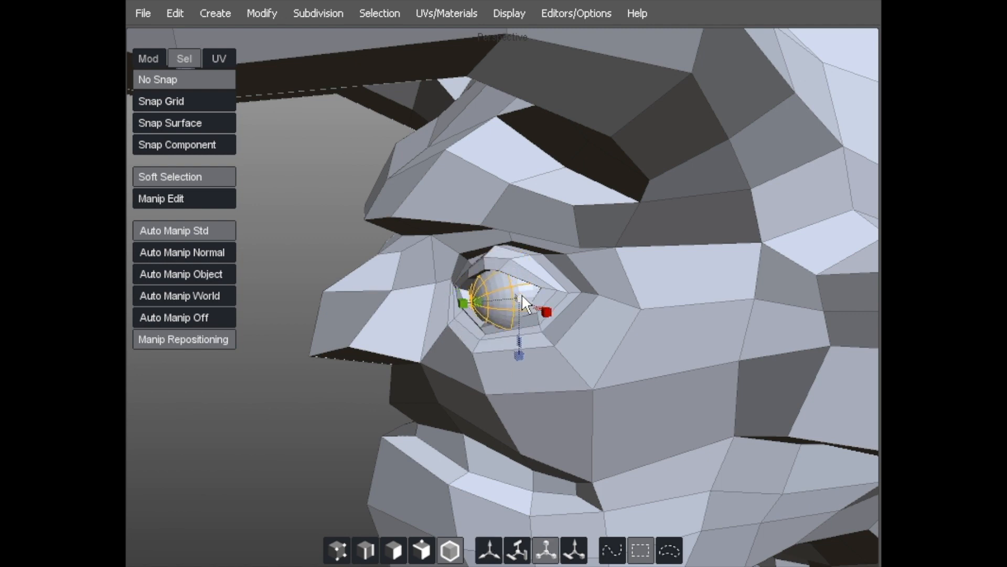
pyautogui.moveTo(529, 295); pyautogui.dragTo(527, 297)
pyautogui.press('w')
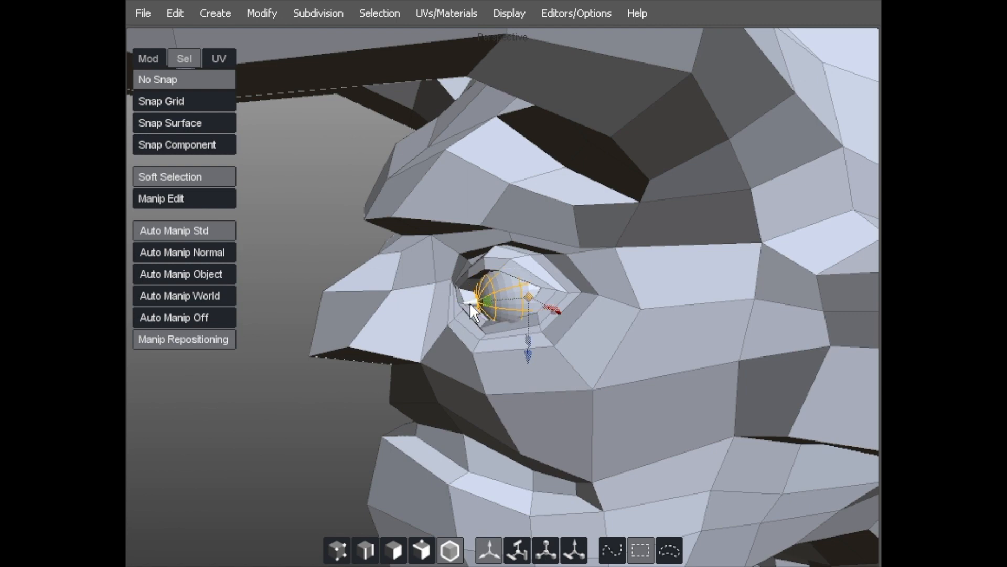
pyautogui.moveTo(462, 304); pyautogui.dragTo(562, 250, button='middle')
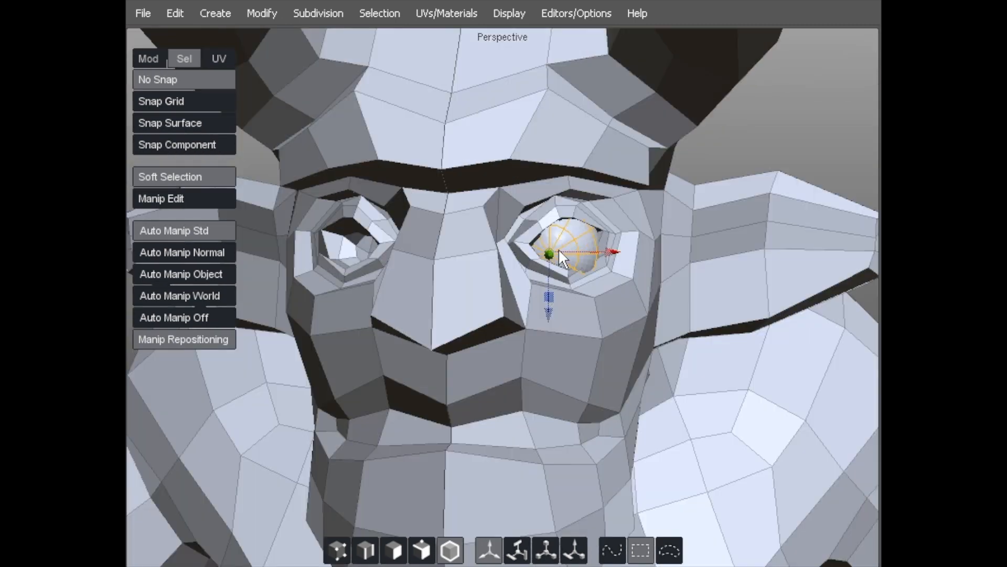
# Examine how the eyeball sits in its socket from several angles, leaving the eyeball selected.
pyautogui.scroll(-3, 546, 250)
pyautogui.scroll(6, 593, 196)
pyautogui.moveTo(632, 191); pyautogui.dragTo(589, 222, button='middle')
pyautogui.scroll(-3, 607, 213)
pyautogui.scroll(5, 638, 164)
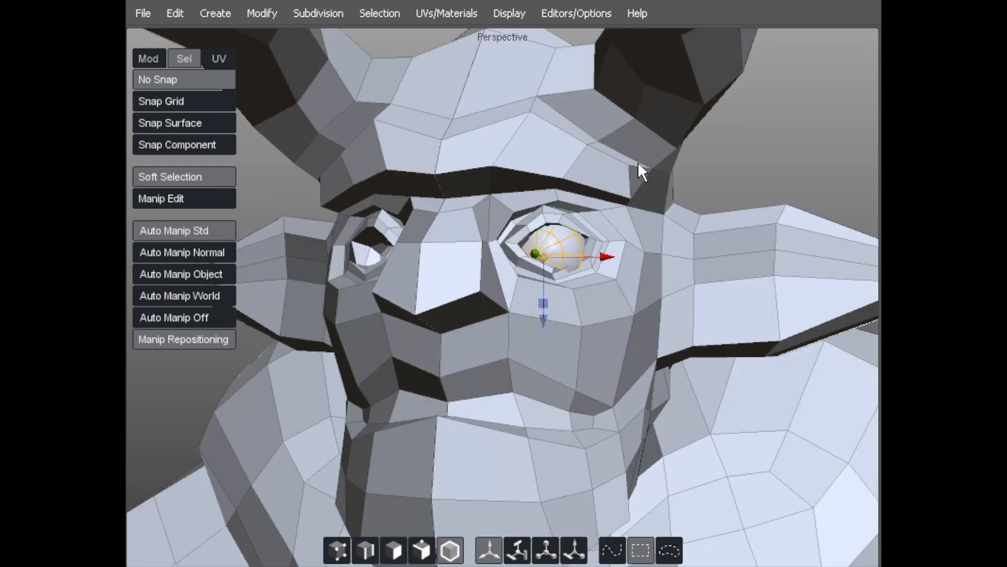
pyautogui.click(781, 150)
pyautogui.click(555, 244)
pyautogui.moveTo(456, 305)
pyautogui.keyDown('alt'); pyautogui.mouseDown()
pyautogui.moveTo(443, 288)
pyautogui.moveTo(458, 291)
pyautogui.mouseUp(); pyautogui.keyUp('alt')
# Switch to the front view, frame both eyes and set the eyeball's object axis.
pyautogui.press('space')
pyautogui.press('space')
pyautogui.keyDown('alt'); pyautogui.moveTo(260, 366); pyautogui.dragTo(546, 207, button='right'); pyautogui.keyUp('alt')
pyautogui.keyDown('alt'); pyautogui.moveTo(492, 195); pyautogui.dragTo(468, 358, button='middle'); pyautogui.keyUp('alt')
pyautogui.keyDown('alt'); pyautogui.moveTo(467, 359); pyautogui.dragTo(777, 328, button='right'); pyautogui.keyUp('alt')
pyautogui.keyDown('alt'); pyautogui.moveTo(537, 249); pyautogui.dragTo(610, 489, button='middle'); pyautogui.keyUp('alt')
pyautogui.keyDown('alt'); pyautogui.moveTo(609, 489); pyautogui.dragTo(543, 275, button='right'); pyautogui.keyUp('alt')
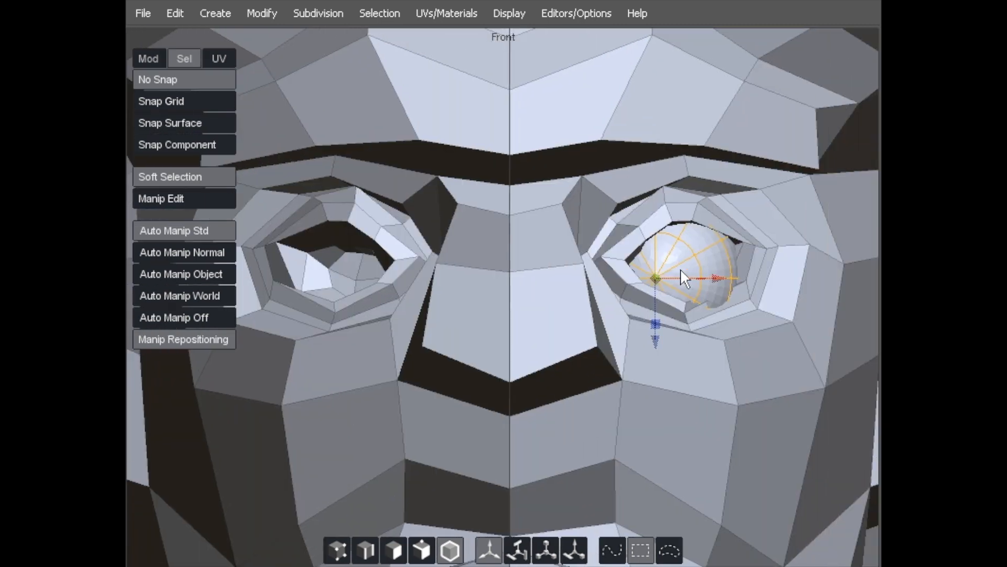
pyautogui.keyDown('alt'); pyautogui.moveTo(718, 274); pyautogui.dragTo(655, 269, button='right'); pyautogui.keyUp('alt')
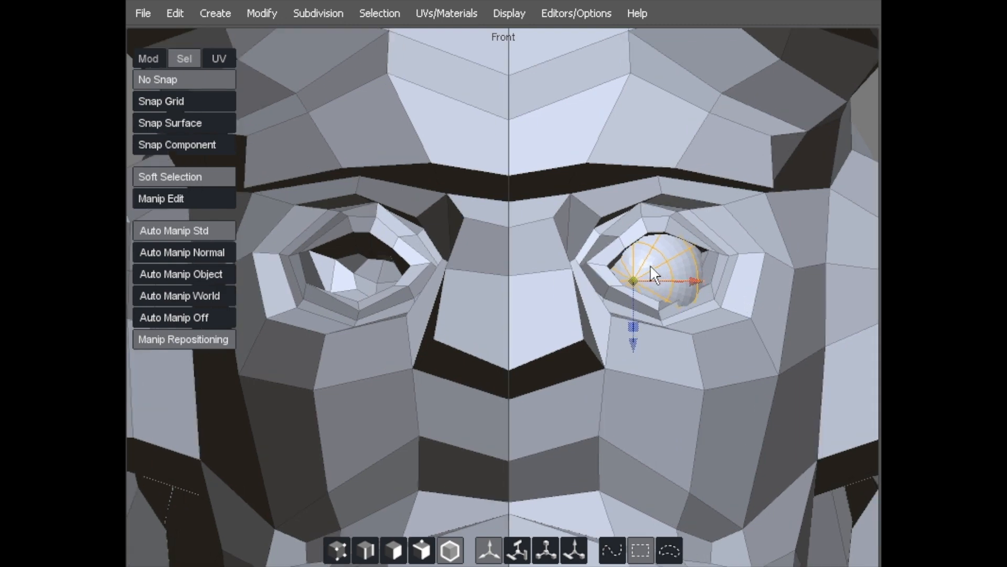
pyautogui.click(364, 15)
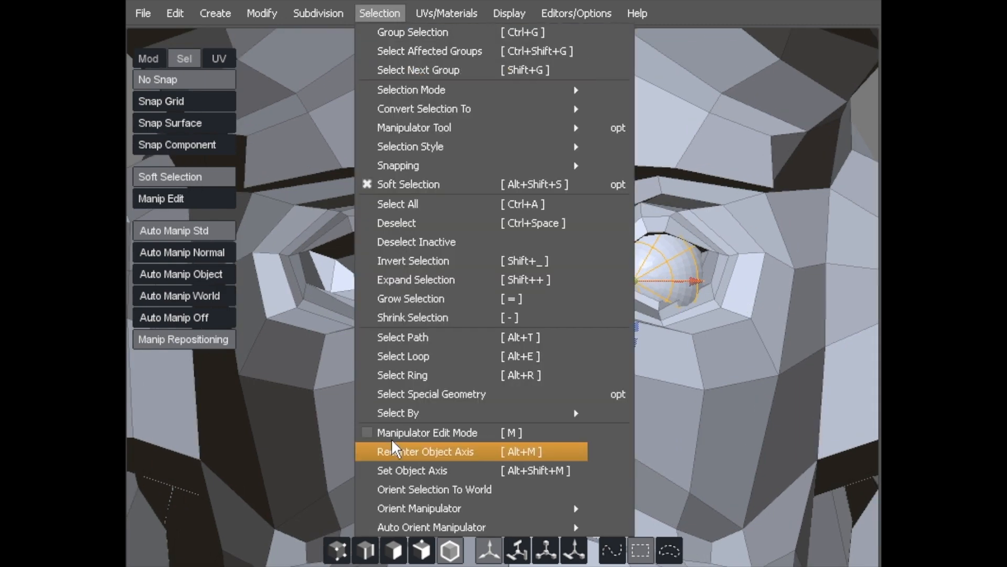
pyautogui.click(398, 469)
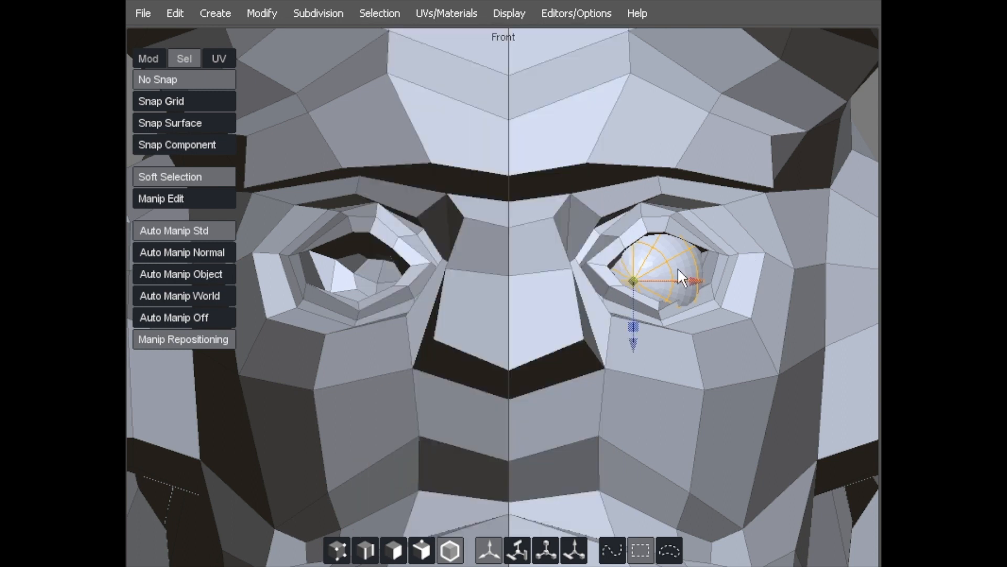
# Place a duplicate of the eyeball in the opposite eye socket and subdivide the copy twice.
pyautogui.keyDown('alt'); pyautogui.moveTo(543, 222); pyautogui.dragTo(435, 202, button='right'); pyautogui.keyUp('alt')
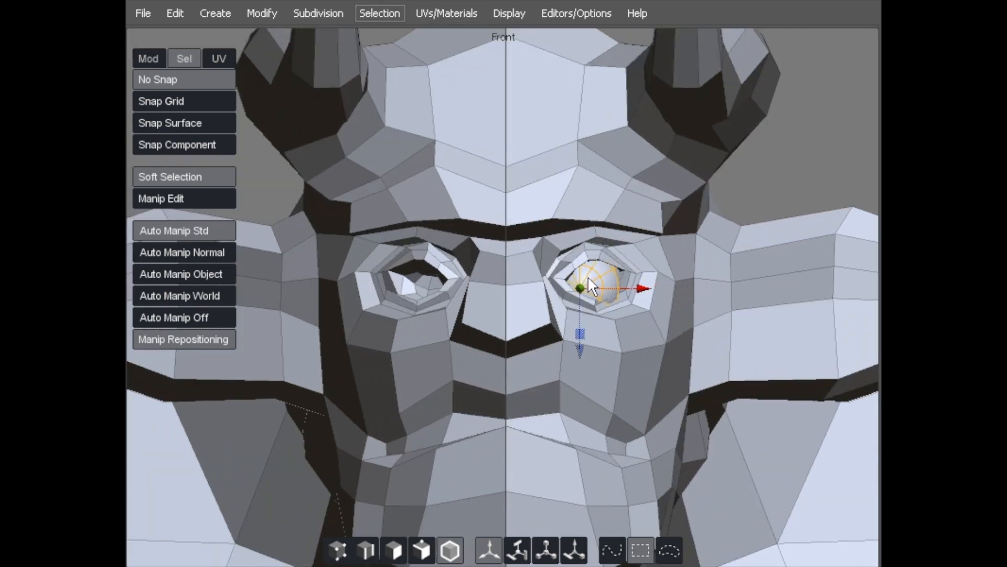
pyautogui.moveTo(641, 288); pyautogui.dragTo(491, 292)
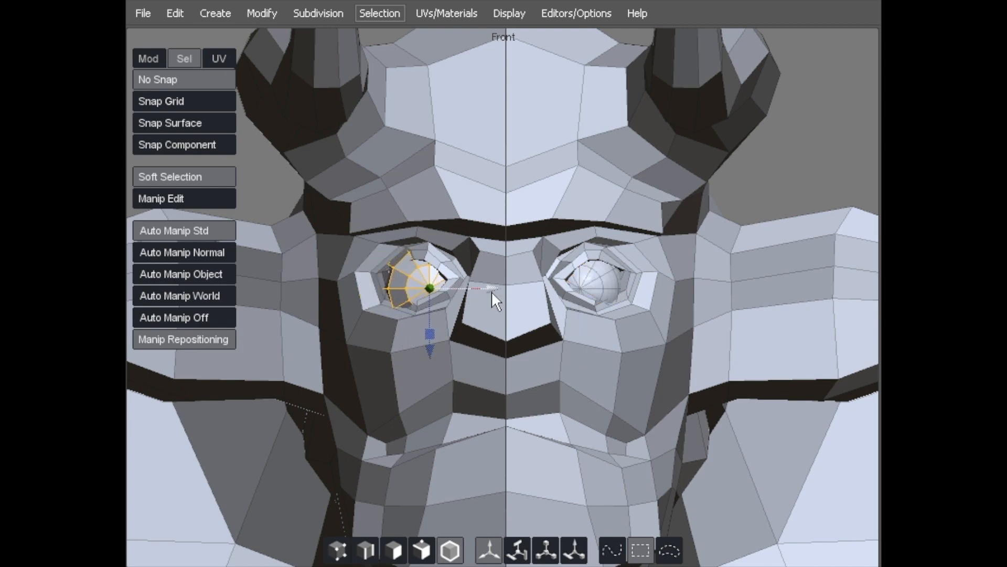
pyautogui.press('c')
pyautogui.press('c')
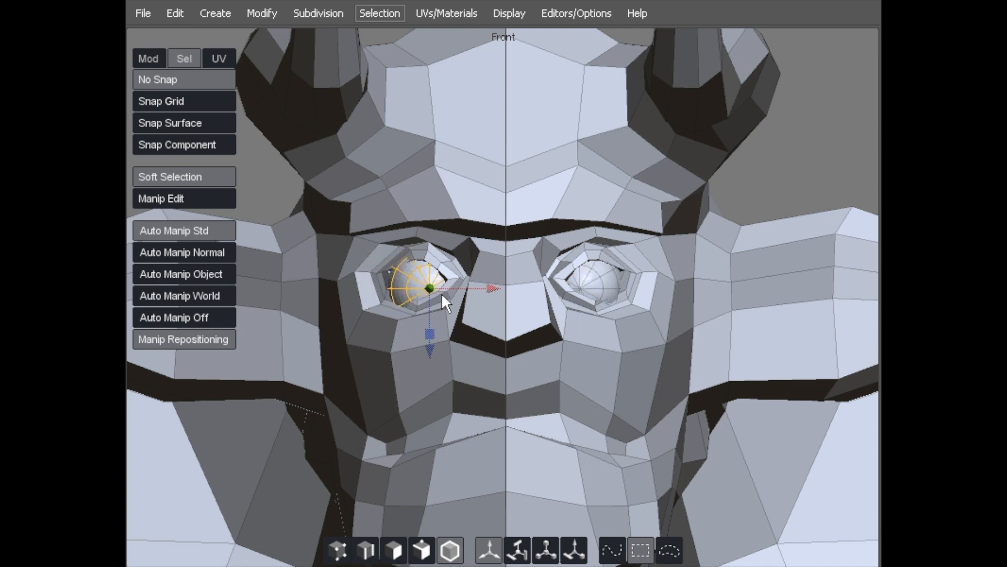
# Return to the perspective view and select the creature's body mesh around the original eyeball.
pyautogui.keyDown('alt'); pyautogui.moveTo(436, 267); pyautogui.dragTo(575, 226, button='right'); pyautogui.keyUp('alt')
pyautogui.click(637, 276)
pyautogui.press('space')
pyautogui.press('space')
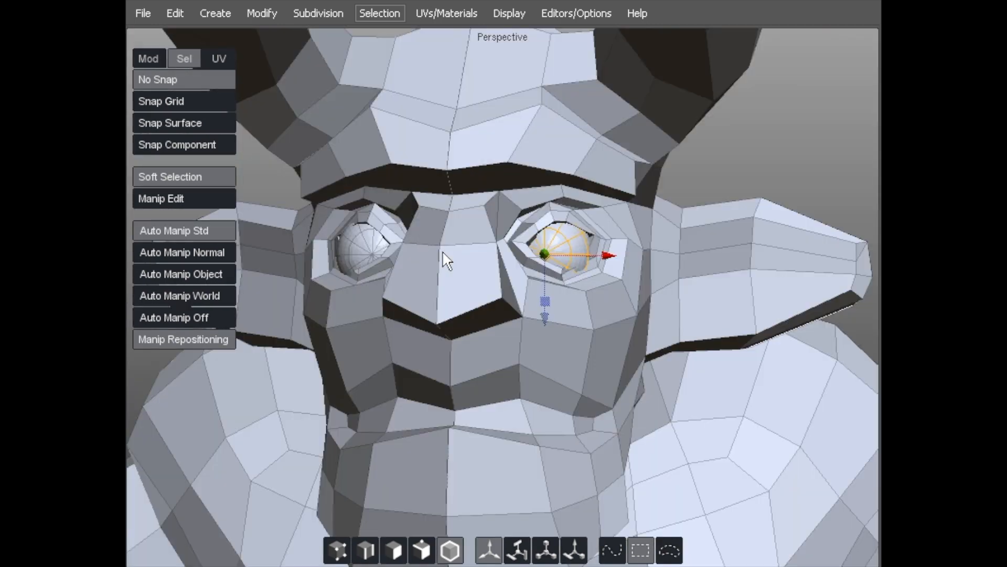
pyautogui.keyDown('alt'); pyautogui.moveTo(442, 250); pyautogui.dragTo(367, 247); pyautogui.keyUp('alt')
pyautogui.keyDown('alt'); pyautogui.moveTo(367, 248); pyautogui.dragTo(451, 217, button='right'); pyautogui.keyUp('alt')
pyautogui.keyDown('alt'); pyautogui.moveTo(452, 216); pyautogui.dragTo(373, 307, button='middle'); pyautogui.keyUp('alt')
pyautogui.click(655, 234)
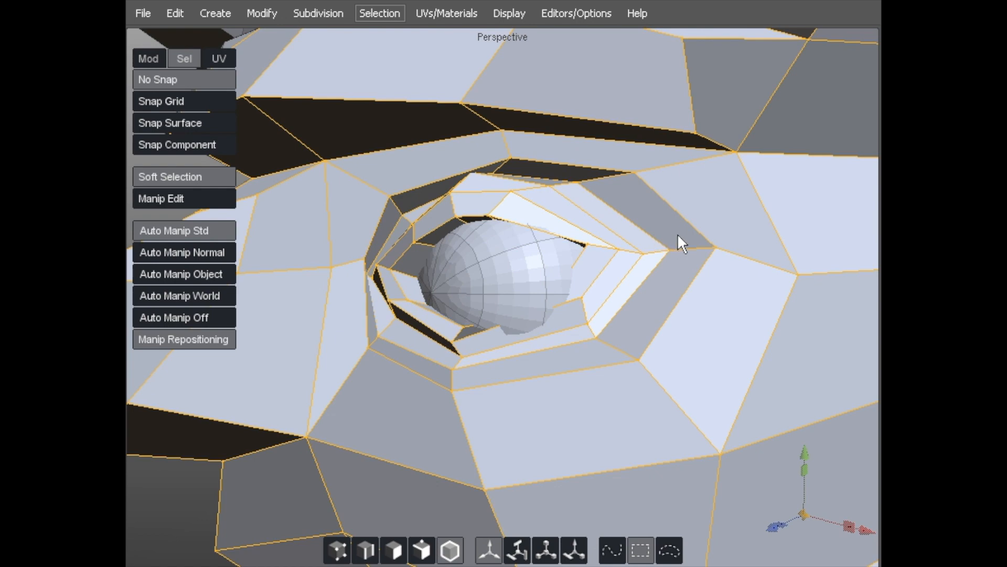
# Enter vertex editing on the body mesh and soft-move the vertices at the outer corner of the eye.
pyautogui.keyDown('alt'); pyautogui.moveTo(769, 267); pyautogui.dragTo(727, 257, button='right'); pyautogui.keyUp('alt')
pyautogui.press('d')
pyautogui.press('f')
pyautogui.keyDown('alt'); pyautogui.moveTo(680, 335); pyautogui.dragTo(656, 265, button='right'); pyautogui.keyUp('alt')
pyautogui.press('a')
pyautogui.click(647, 288)
pyautogui.click(212, 449)
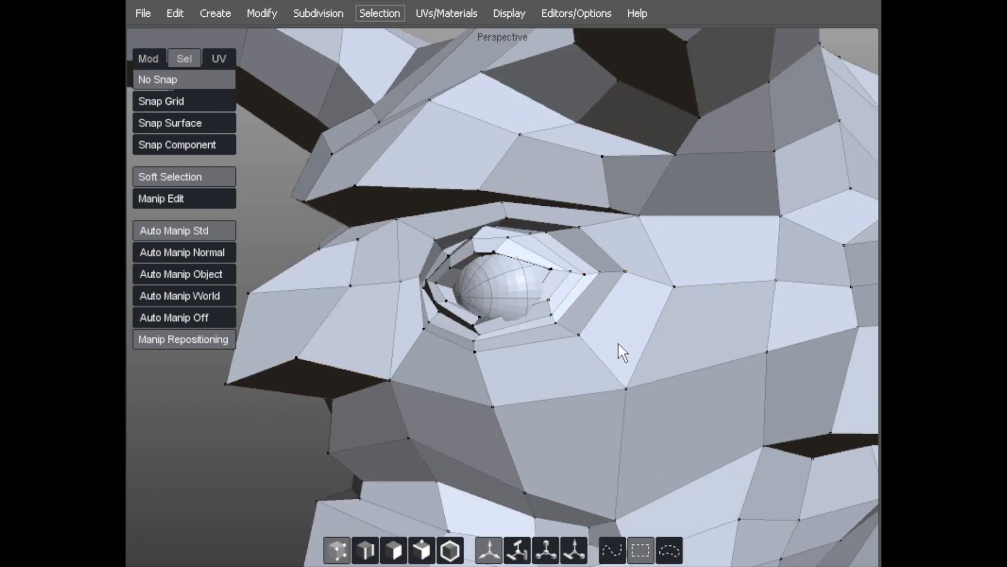
pyautogui.moveTo(668, 295); pyautogui.dragTo(655, 291)
pyautogui.moveTo(592, 283)
pyautogui.mouseDown()
pyautogui.moveTo(579, 283)
pyautogui.moveTo(596, 304)
pyautogui.moveTo(605, 295)
pyautogui.mouseUp()
# Soft-move the eyelid vertices to fit the lids more closely around the eyeball.
pyautogui.keyDown('alt'); pyautogui.moveTo(608, 285); pyautogui.dragTo(561, 316, button='right'); pyautogui.keyUp('alt')
pyautogui.moveTo(561, 316); pyautogui.dragTo(462, 329)
pyautogui.moveTo(565, 285); pyautogui.dragTo(564, 308)
pyautogui.keyDown('alt'); pyautogui.moveTo(564, 308); pyautogui.dragTo(503, 316); pyautogui.keyUp('alt')
pyautogui.moveTo(612, 278); pyautogui.dragTo(684, 272)
# Subdivide the body mesh once and frame the smoothed eye area from the side.
pyautogui.press('c')
pyautogui.keyDown('alt'); pyautogui.moveTo(684, 272); pyautogui.dragTo(493, 273, button='right'); pyautogui.keyUp('alt')
pyautogui.moveTo(494, 273)
pyautogui.keyDown('alt'); pyautogui.mouseDown()
pyautogui.moveTo(581, 271)
pyautogui.moveTo(493, 267)
pyautogui.mouseUp(); pyautogui.keyUp('alt')
pyautogui.keyDown('alt'); pyautogui.moveTo(501, 265); pyautogui.dragTo(632, 228, button='right'); pyautogui.keyUp('alt')
pyautogui.keyDown('alt'); pyautogui.moveTo(409, 268); pyautogui.dragTo(346, 286); pyautogui.keyUp('alt')
pyautogui.keyDown('alt'); pyautogui.moveTo(446, 262); pyautogui.dragTo(670, 259, button='right'); pyautogui.keyUp('alt')
# Adjust the outer corner and lower rim vertices of the smoothed eye socket.
pyautogui.moveTo(725, 266); pyautogui.dragTo(740, 269)
pyautogui.moveTo(698, 322); pyautogui.dragTo(701, 333)
pyautogui.keyDown('alt'); pyautogui.moveTo(709, 289); pyautogui.dragTo(642, 314, button='right'); pyautogui.keyUp('alt')
pyautogui.moveTo(641, 314); pyautogui.dragTo(642, 260)
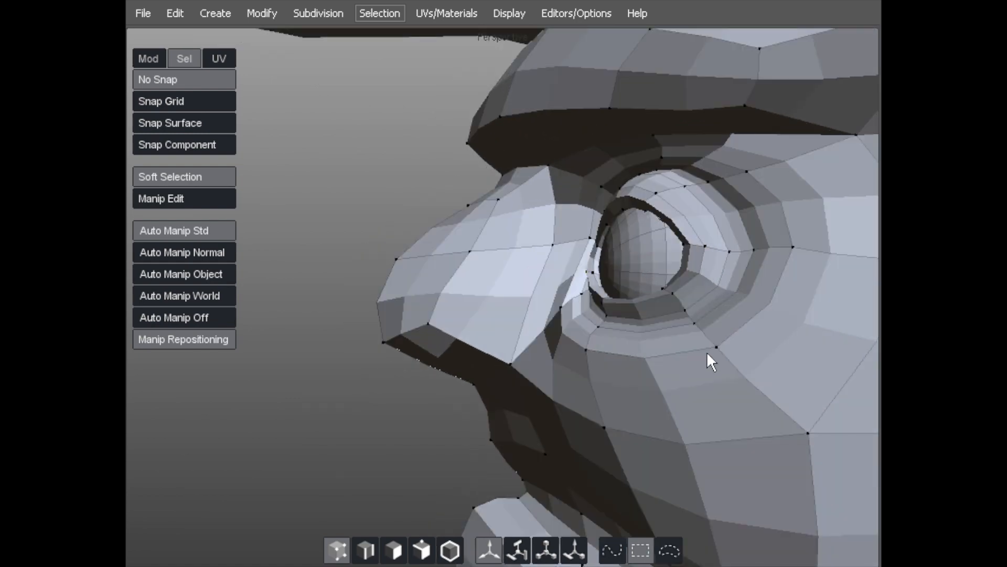
pyautogui.moveTo(707, 355); pyautogui.dragTo(734, 342)
pyautogui.moveTo(679, 326); pyautogui.dragTo(631, 337)
pyautogui.moveTo(712, 272)
pyautogui.mouseDown()
pyautogui.moveTo(725, 265)
pyautogui.moveTo(716, 268)
pyautogui.mouseUp()
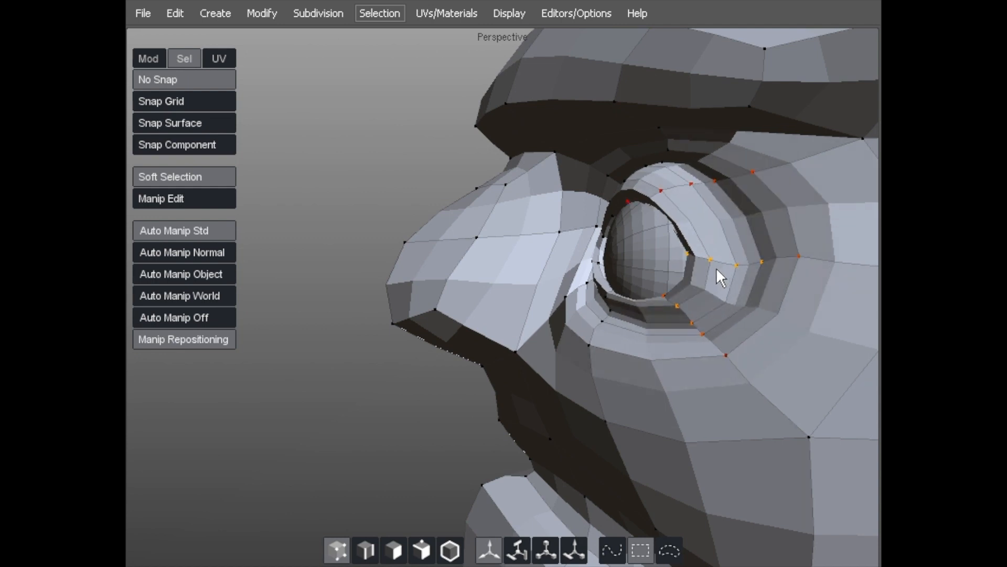
# Reposition the inner lid-edge vertices at the outer corner so the opening follows the eyeball.
pyautogui.click(701, 249)
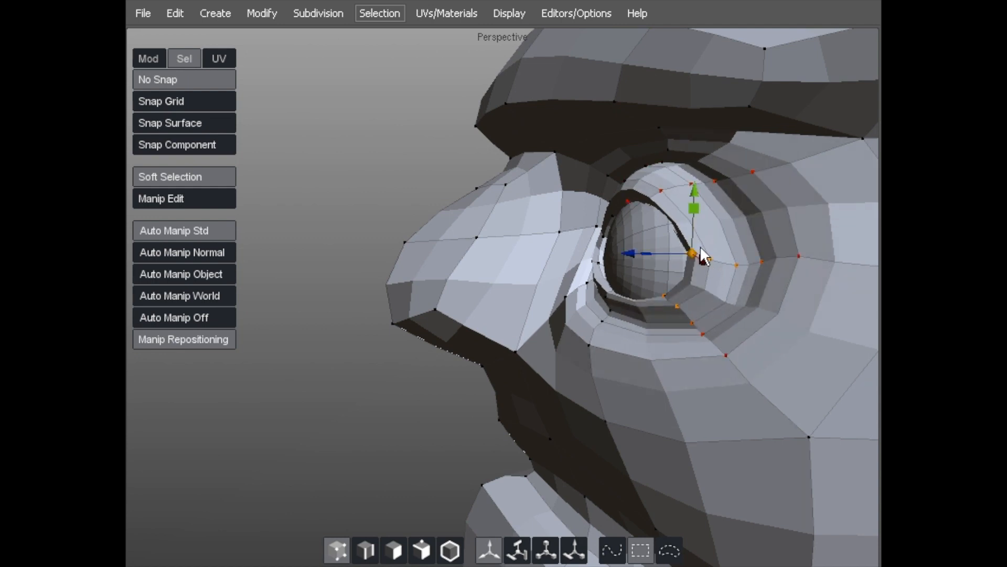
pyautogui.click(321, 204)
pyautogui.moveTo(694, 236); pyautogui.dragTo(672, 262)
pyautogui.moveTo(707, 335); pyautogui.dragTo(653, 319)
pyautogui.moveTo(654, 319); pyautogui.dragTo(673, 298, button='middle')
pyautogui.moveTo(668, 297); pyautogui.dragTo(665, 298)
pyautogui.moveTo(665, 298); pyautogui.dragTo(717, 288, button='middle')
pyautogui.moveTo(675, 272); pyautogui.dragTo(683, 251)
# Shape the lower and upper eyelid edges around the eyeball by soft-moving their vertices.
pyautogui.moveTo(573, 321); pyautogui.dragTo(574, 350)
pyautogui.moveTo(574, 349); pyautogui.dragTo(517, 321, button='middle')
pyautogui.moveTo(596, 338); pyautogui.dragTo(587, 347)
pyautogui.moveTo(634, 216)
pyautogui.mouseDown()
pyautogui.moveTo(650, 216)
pyautogui.moveTo(631, 211)
pyautogui.mouseUp()
pyautogui.moveTo(641, 317); pyautogui.dragTo(694, 314)
pyautogui.moveTo(647, 353); pyautogui.dragTo(636, 361)
pyautogui.keyDown('alt'); pyautogui.moveTo(553, 366); pyautogui.dragTo(724, 336); pyautogui.keyUp('alt')
pyautogui.keyDown('alt'); pyautogui.moveTo(492, 326); pyautogui.dragTo(420, 307); pyautogui.keyUp('alt')
pyautogui.moveTo(469, 249); pyautogui.dragTo(555, 226)
pyautogui.hotkey('ctrl', 'z')
pyautogui.hotkey('ctrl', 'z')
# Soft-move the outer eye corner vertices in profile to refine how the lids wrap the eyeball.
pyautogui.keyDown('alt'); pyautogui.moveTo(589, 306); pyautogui.dragTo(583, 265); pyautogui.keyUp('alt')
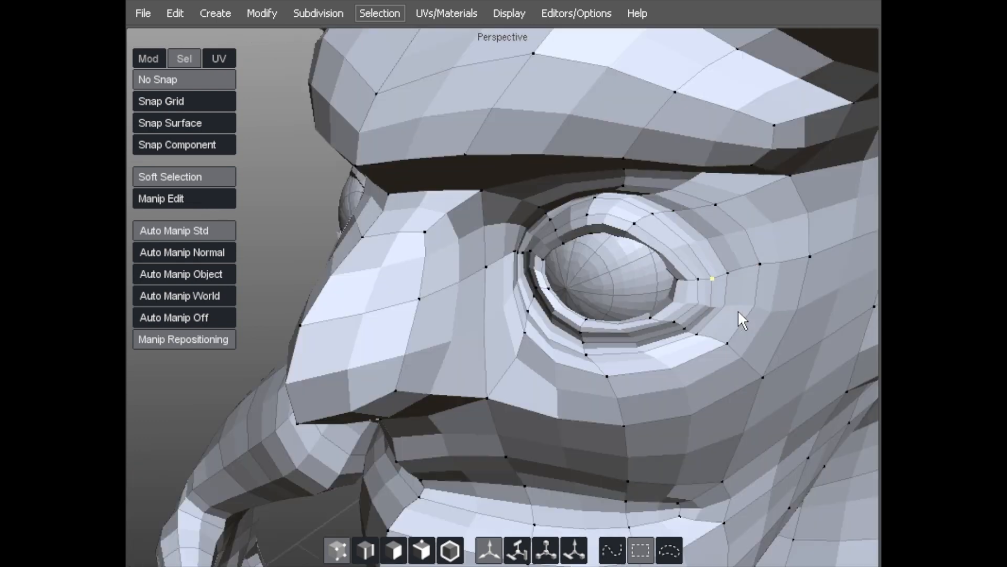
pyautogui.moveTo(718, 308); pyautogui.dragTo(707, 273)
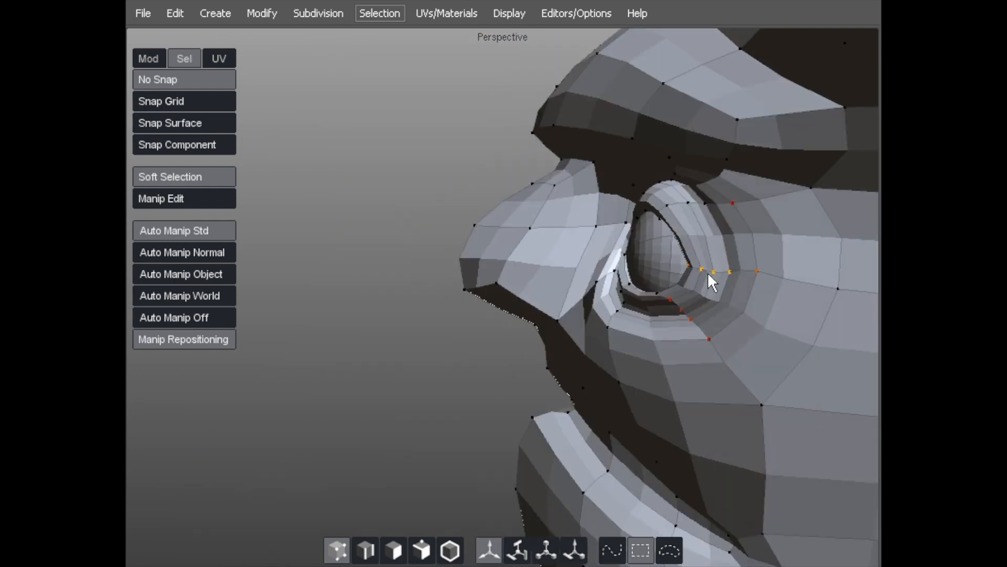
pyautogui.moveTo(669, 321); pyautogui.dragTo(640, 278)
pyautogui.moveTo(640, 316); pyautogui.dragTo(669, 272)
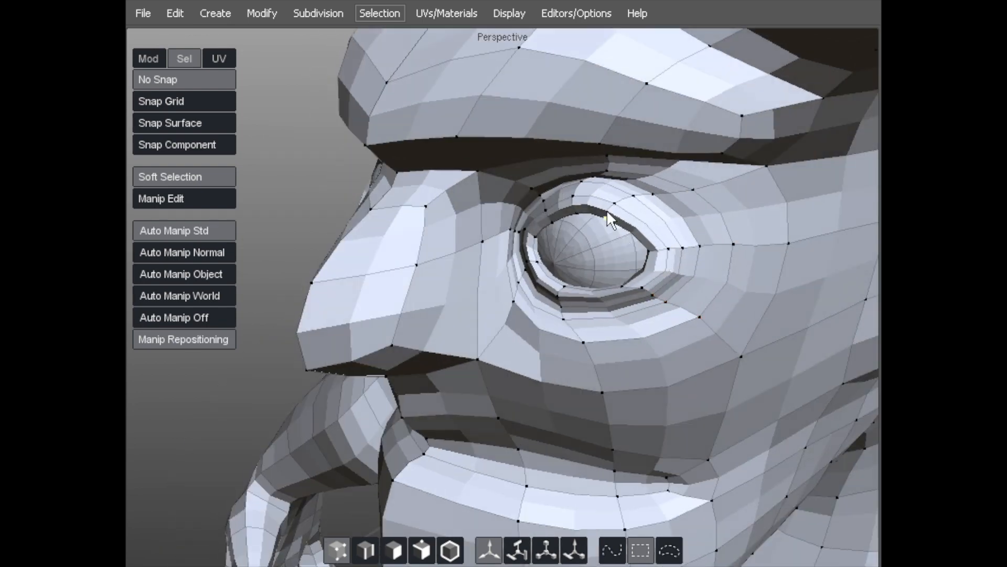
# Soft-move the outer upper eyelid vertices, and return the head to its unsmoothed display.
pyautogui.keyDown('alt'); pyautogui.moveTo(614, 226); pyautogui.dragTo(603, 201); pyautogui.keyUp('alt')
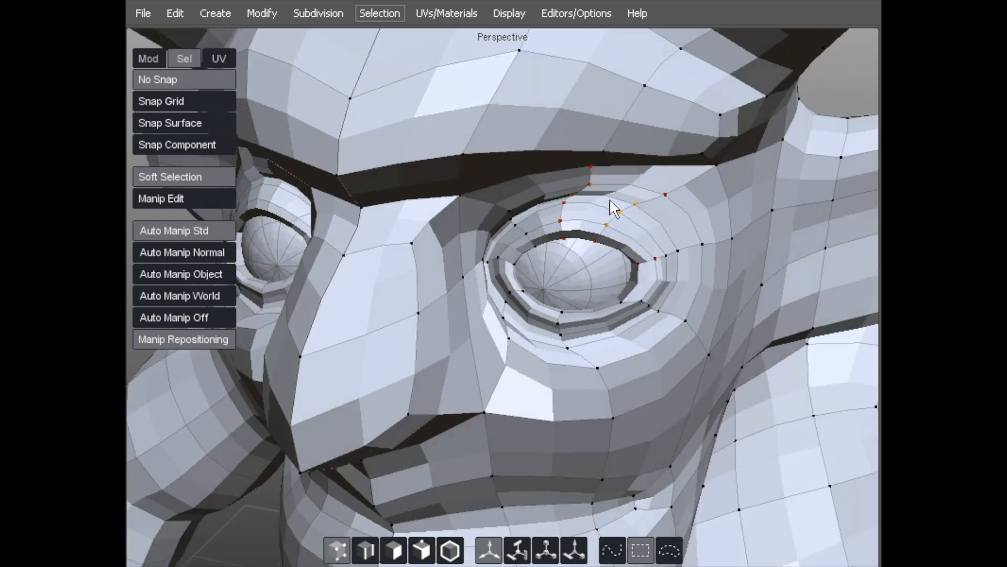
pyautogui.moveTo(489, 260); pyautogui.dragTo(383, 218)
pyautogui.press('v')
pyautogui.scroll(-5, 370, 254)
pyautogui.keyDown('alt'); pyautogui.moveTo(369, 253); pyautogui.dragTo(448, 222); pyautogui.keyUp('alt')
pyautogui.scroll(3, 449, 222)
pyautogui.keyDown('alt'); pyautogui.moveTo(448, 222); pyautogui.dragTo(467, 212, button='right'); pyautogui.keyUp('alt')
pyautogui.keyDown('alt'); pyautogui.moveTo(467, 213); pyautogui.dragTo(431, 143, button='middle'); pyautogui.keyUp('alt')
pyautogui.keyDown('alt'); pyautogui.moveTo(431, 144); pyautogui.dragTo(436, 169, button='right'); pyautogui.keyUp('alt')
pyautogui.keyDown('alt'); pyautogui.moveTo(435, 170); pyautogui.dragTo(372, 170); pyautogui.keyUp('alt')
pyautogui.keyDown('alt'); pyautogui.moveTo(372, 170); pyautogui.dragTo(447, 171, button='right'); pyautogui.keyUp('alt')
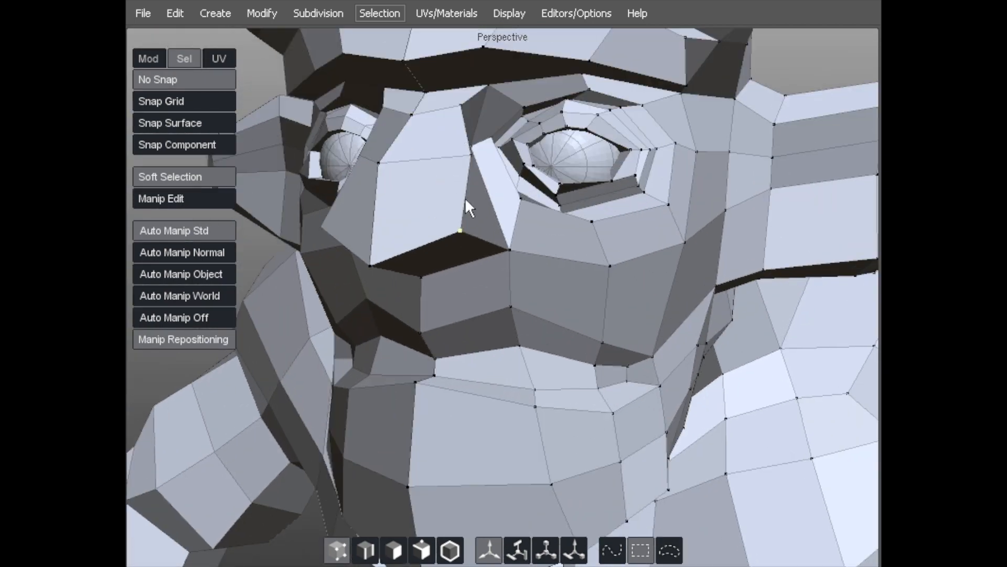
# Examine the unsmoothed eye sockets, nose and overall face from several angles.
pyautogui.press('d')
pyautogui.moveTo(551, 185); pyautogui.dragTo(576, 216)
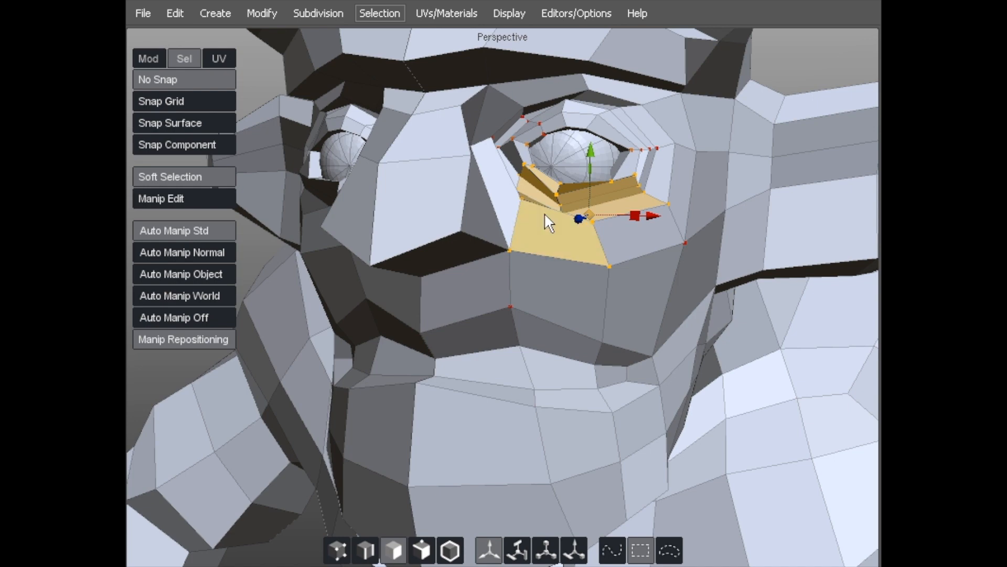
pyautogui.click(642, 215)
pyautogui.keyDown('alt'); pyautogui.moveTo(642, 215); pyautogui.dragTo(693, 128, button='right'); pyautogui.keyUp('alt')
pyautogui.click(772, 87)
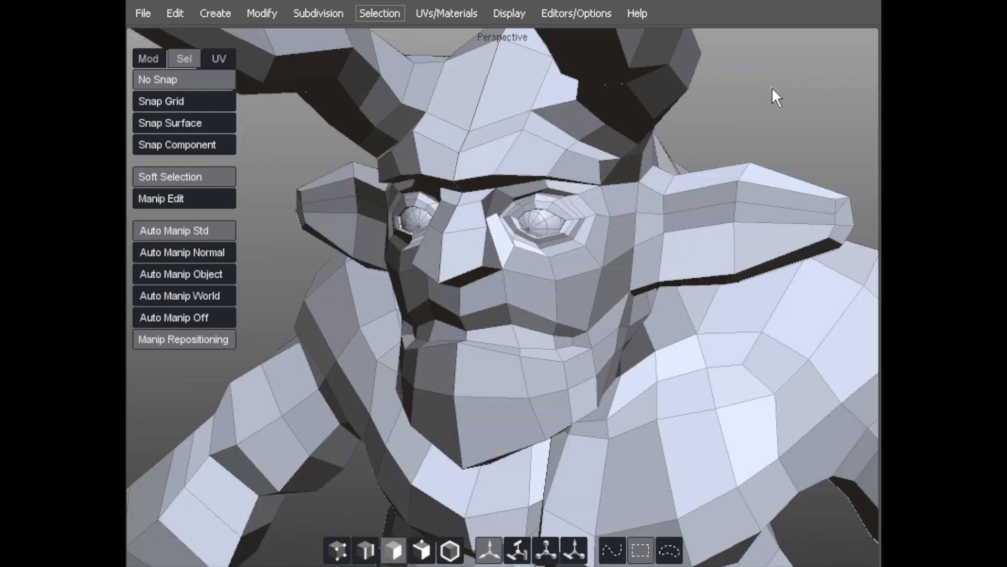
pyautogui.keyDown('alt'); pyautogui.moveTo(773, 87); pyautogui.dragTo(704, 73); pyautogui.keyUp('alt')
pyautogui.keyDown('alt'); pyautogui.moveTo(470, 210); pyautogui.dragTo(503, 184, button='right'); pyautogui.keyUp('alt')
pyautogui.keyDown('alt'); pyautogui.moveTo(503, 183); pyautogui.dragTo(492, 320); pyautogui.keyUp('alt')
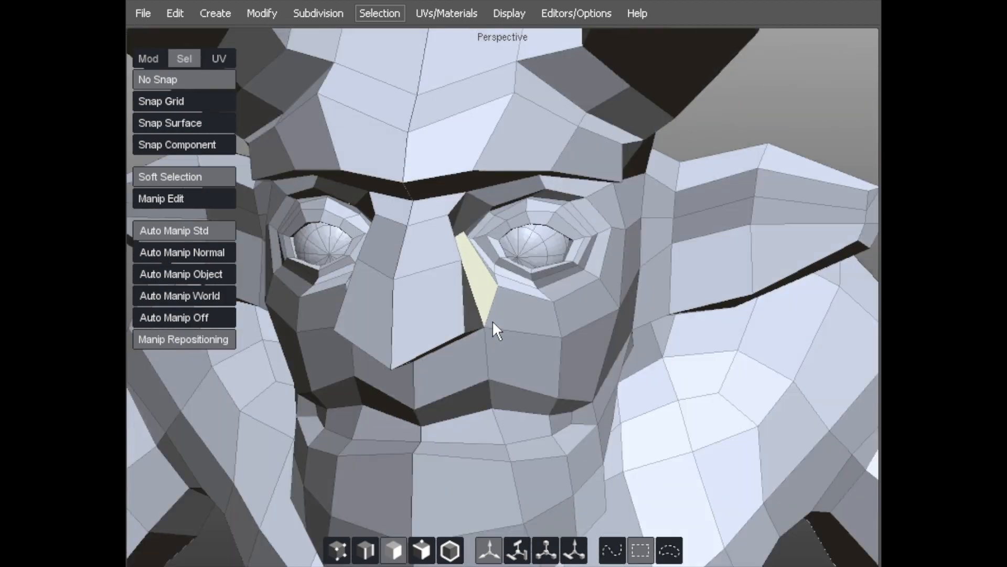
pyautogui.keyDown('alt'); pyautogui.moveTo(492, 320); pyautogui.dragTo(409, 258, button='right'); pyautogui.keyUp('alt')
pyautogui.keyDown('alt'); pyautogui.moveTo(409, 258); pyautogui.dragTo(528, 229); pyautogui.keyUp('alt')
pyautogui.click(670, 200)
pyautogui.keyDown('alt'); pyautogui.moveTo(670, 200); pyautogui.dragTo(669, 118); pyautogui.keyUp('alt')
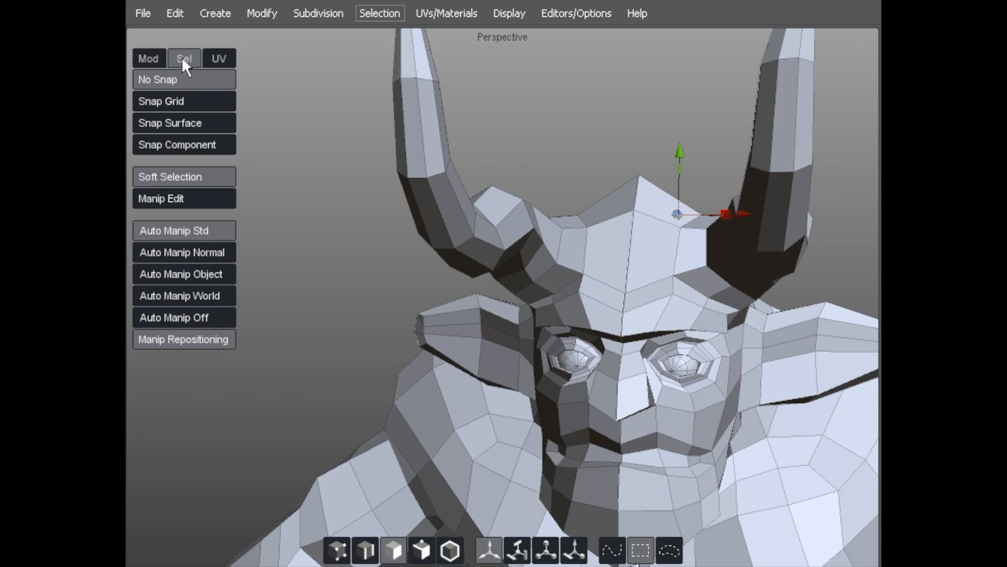
# Turn off soft selection and split the row of faces beside the body's midline with a new edge loop.
pyautogui.click(159, 173)
pyautogui.keyDown('alt'); pyautogui.moveTo(447, 263); pyautogui.dragTo(603, 178); pyautogui.keyUp('alt')
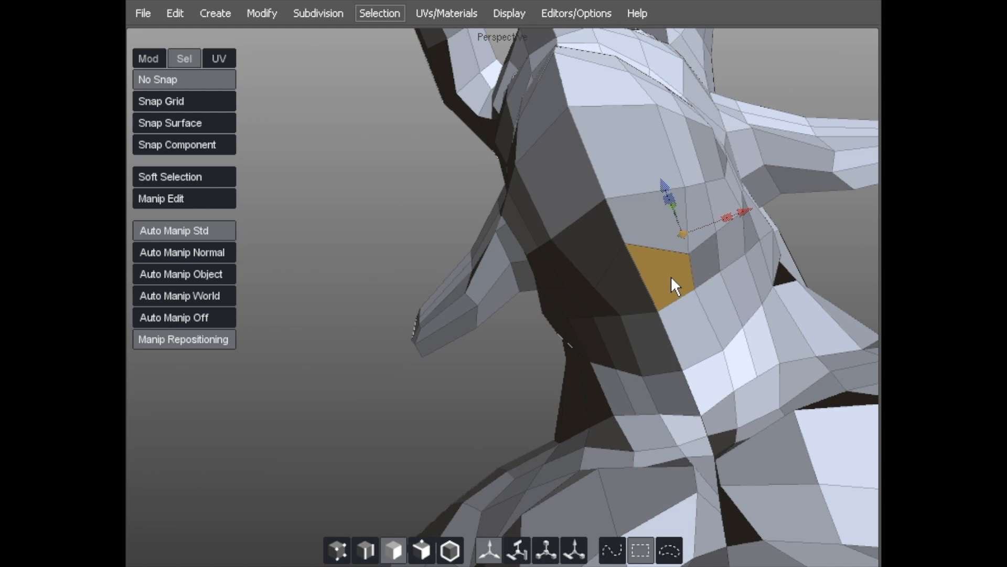
pyautogui.doubleClick(670, 276)
pyautogui.keyDown('alt'); pyautogui.moveTo(671, 275); pyautogui.dragTo(584, 292); pyautogui.keyUp('alt')
pyautogui.hotkey('shift', 'x')
# Reposition the new edge loop's vertices beside the midline around the head and brow.
pyautogui.press('a')
pyautogui.moveTo(561, 224); pyautogui.dragTo(585, 189)
pyautogui.keyDown('alt'); pyautogui.moveTo(525, 281); pyautogui.dragTo(554, 200); pyautogui.keyUp('alt')
pyautogui.moveTo(530, 326); pyautogui.dragTo(543, 319)
pyautogui.keyDown('alt'); pyautogui.moveTo(543, 319); pyautogui.dragTo(532, 182); pyautogui.keyUp('alt')
pyautogui.moveTo(562, 224); pyautogui.dragTo(607, 207)
pyautogui.keyDown('alt'); pyautogui.moveTo(569, 284); pyautogui.dragTo(563, 178); pyautogui.keyUp('alt')
pyautogui.keyDown('alt'); pyautogui.moveTo(563, 178); pyautogui.dragTo(640, 201, button='right'); pyautogui.keyUp('alt')
pyautogui.moveTo(601, 201); pyautogui.dragTo(618, 200)
pyautogui.keyDown('alt'); pyautogui.moveTo(572, 215); pyautogui.dragTo(567, 315); pyautogui.keyUp('alt')
pyautogui.moveTo(569, 193); pyautogui.dragTo(582, 145)
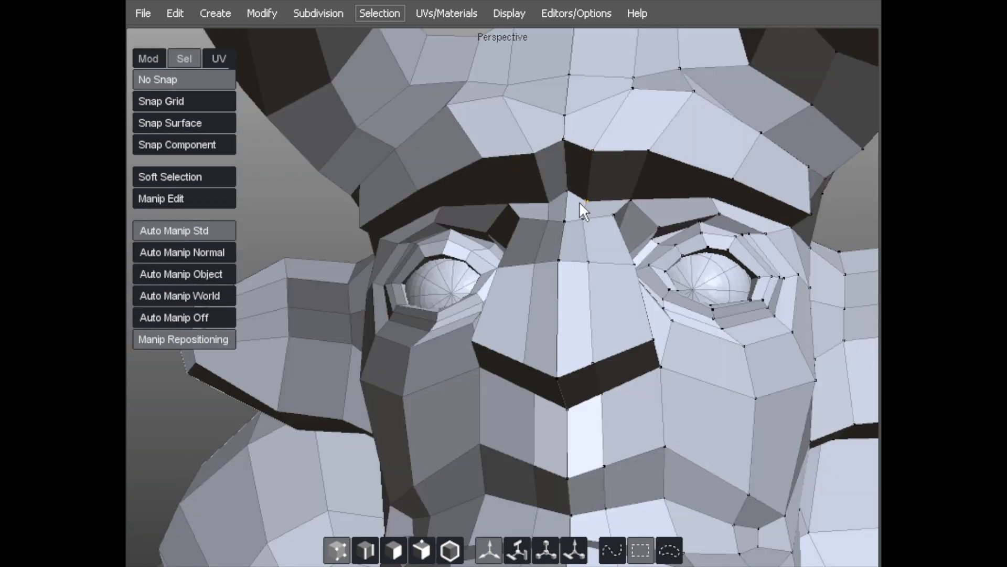
# Shape the nose bridge, sides and underside by moving the vertices around the new midline loop.
pyautogui.moveTo(582, 210); pyautogui.dragTo(615, 202, button='middle')
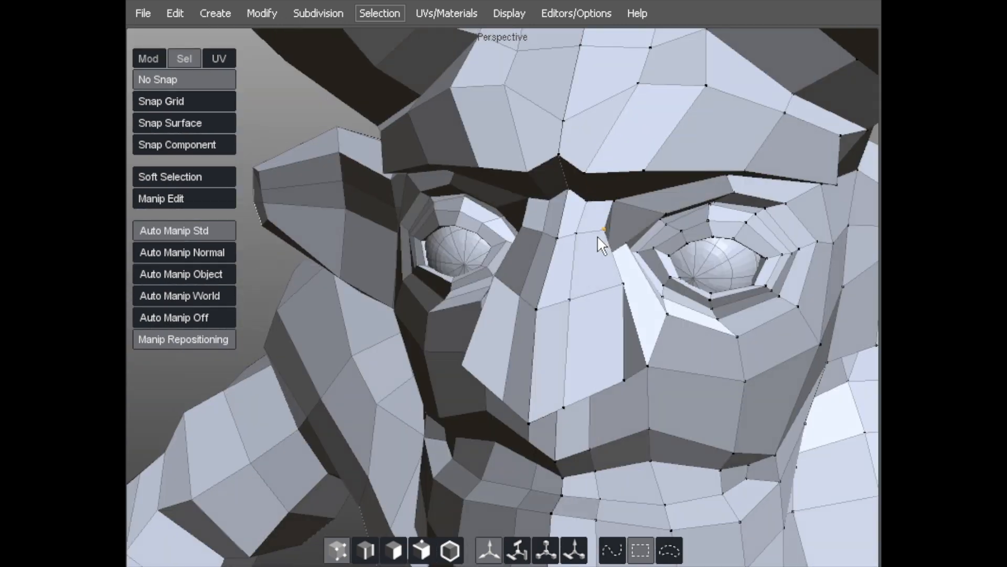
pyautogui.moveTo(550, 229); pyautogui.dragTo(596, 225)
pyautogui.moveTo(596, 254); pyautogui.dragTo(566, 292, button='middle')
pyautogui.moveTo(585, 288); pyautogui.dragTo(594, 292)
pyautogui.moveTo(612, 238); pyautogui.dragTo(585, 210, button='middle')
pyautogui.moveTo(600, 250); pyautogui.dragTo(491, 221, button='middle')
pyautogui.moveTo(501, 279); pyautogui.dragTo(435, 248, button='middle')
pyautogui.moveTo(543, 281); pyautogui.dragTo(602, 234, button='middle')
pyautogui.moveTo(598, 226); pyautogui.dragTo(583, 231)
pyautogui.moveTo(572, 288); pyautogui.dragTo(574, 286)
pyautogui.moveTo(543, 339); pyautogui.dragTo(544, 331)
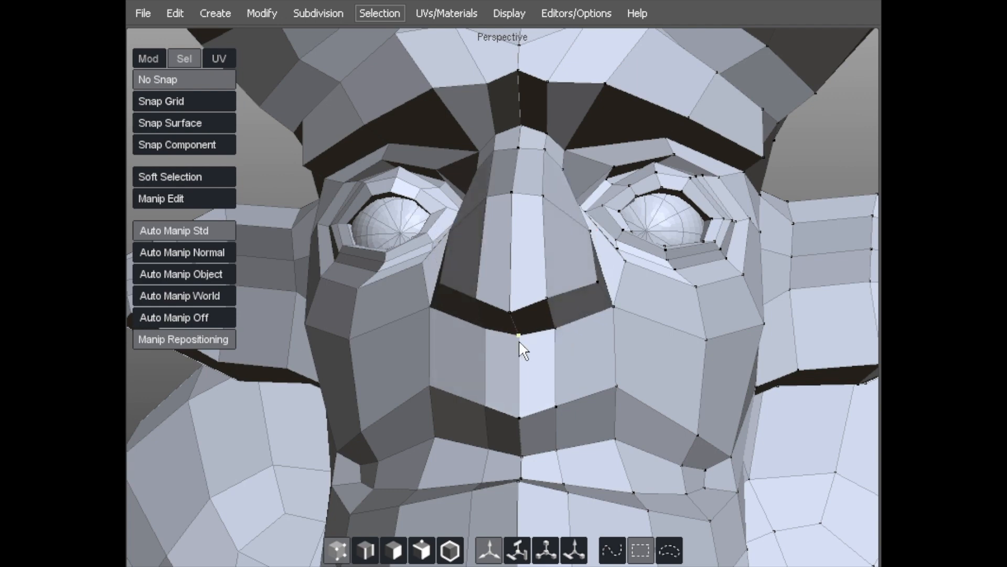
# Extrude the outer face on the nose's underside, scale it smaller and push it inward to form a nostril.
pyautogui.moveTo(476, 348); pyautogui.dragTo(467, 239, button='middle')
pyautogui.moveTo(610, 216); pyautogui.dragTo(510, 260, button='middle')
pyautogui.press('3')
pyautogui.click(539, 246)
pyautogui.press('1')
pyautogui.moveTo(557, 227); pyautogui.dragTo(544, 203, button='middle')
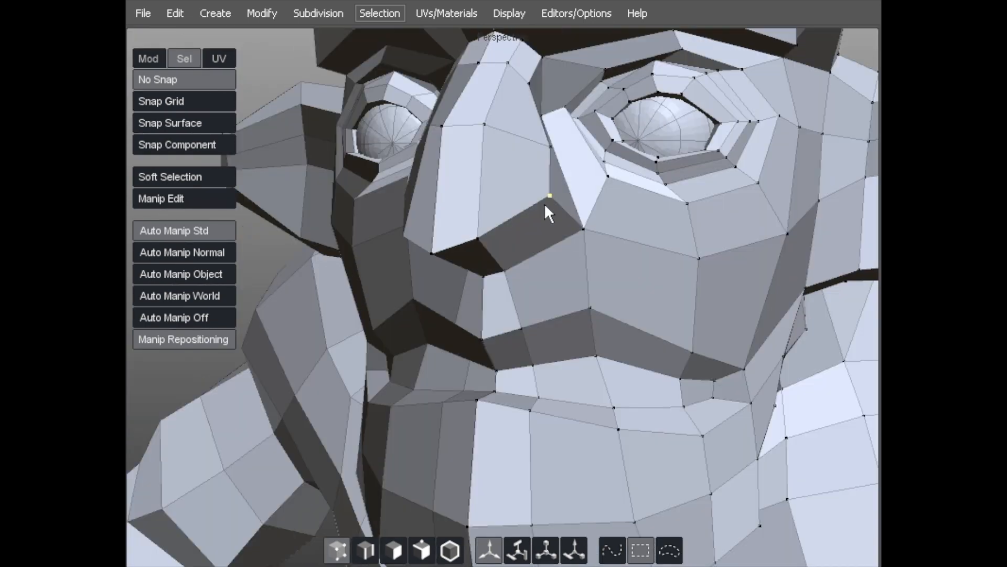
pyautogui.moveTo(601, 235); pyautogui.dragTo(490, 243, button='middle')
pyautogui.press('d')
pyautogui.click(555, 239)
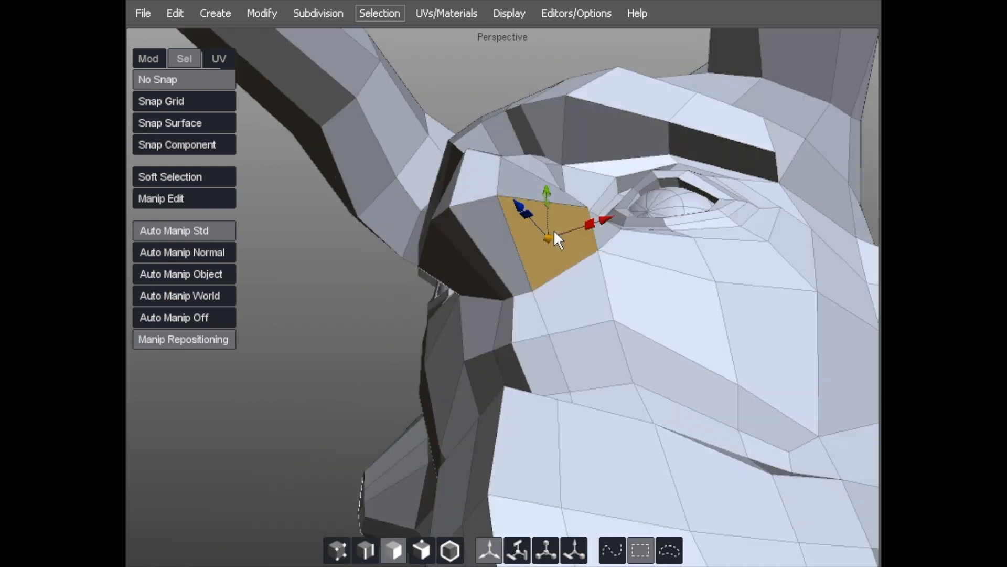
pyautogui.hotkey('shift', 'z')
pyautogui.press('w')
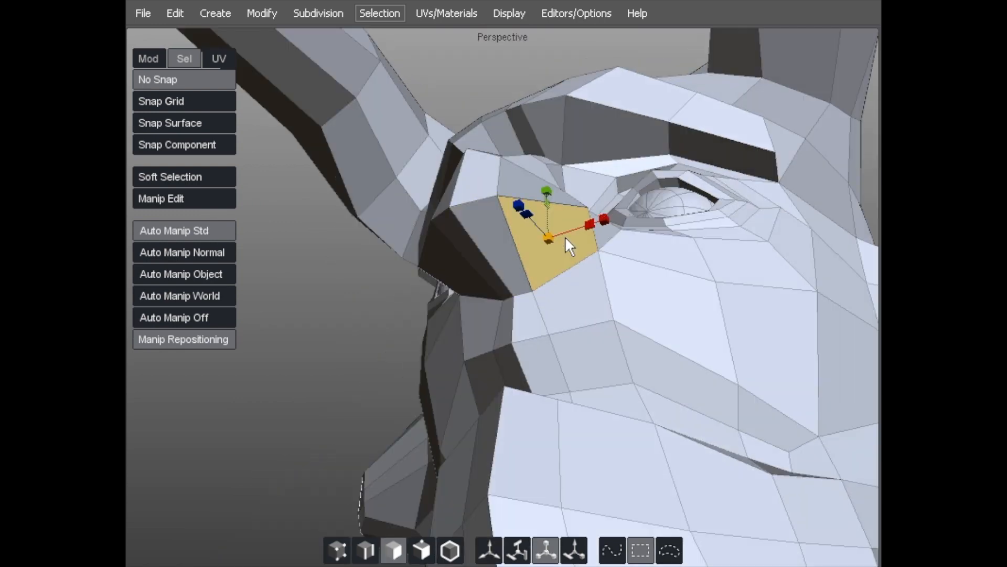
pyautogui.moveTo(495, 235); pyautogui.dragTo(587, 210, button='middle')
pyautogui.press('w')
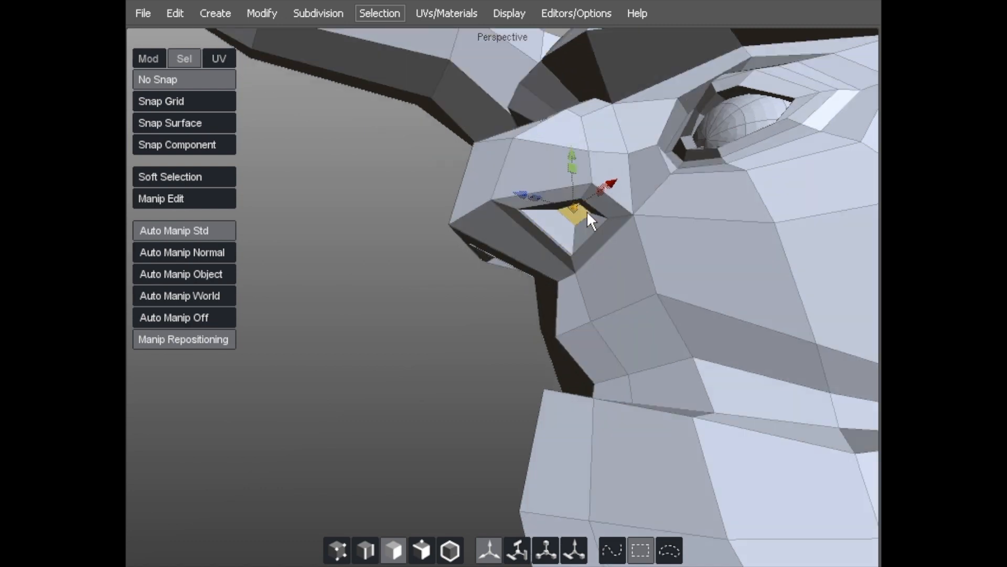
pyautogui.click(404, 293)
pyautogui.moveTo(404, 294); pyautogui.dragTo(498, 225, button='middle')
# Refine the nose and nostril shape by moving individual vertices in side view.
pyautogui.press('a')
pyautogui.moveTo(499, 153); pyautogui.dragTo(521, 163)
pyautogui.moveTo(522, 162); pyautogui.dragTo(529, 204, button='middle')
pyautogui.moveTo(688, 183); pyautogui.dragTo(707, 193)
pyautogui.moveTo(651, 178); pyautogui.dragTo(660, 184)
# Pull the mouth corner vertices forward and slightly down.
pyautogui.moveTo(595, 272); pyautogui.dragTo(647, 353, button='middle')
pyautogui.moveTo(671, 315); pyautogui.dragTo(565, 336, button='middle')
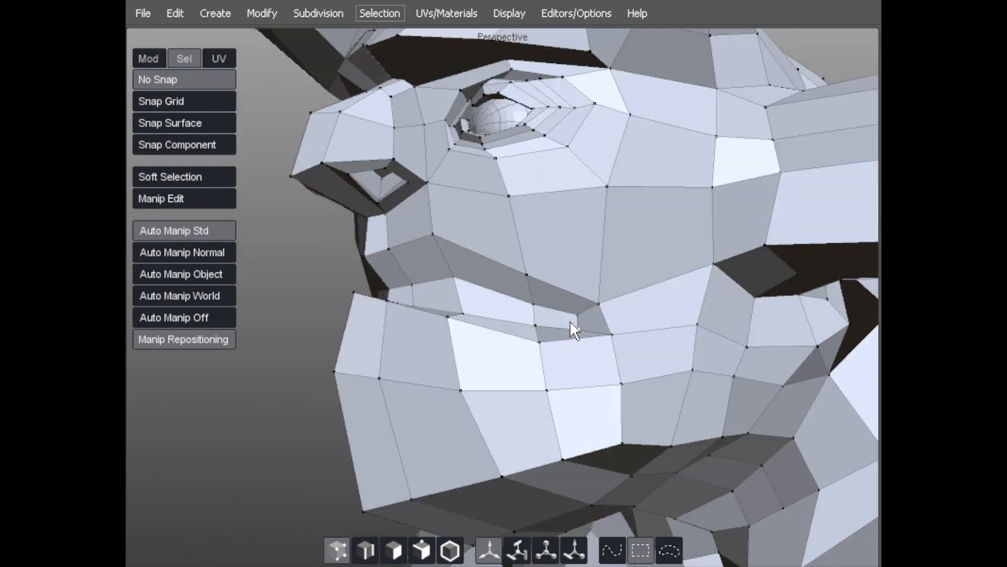
pyautogui.moveTo(598, 304); pyautogui.dragTo(576, 314)
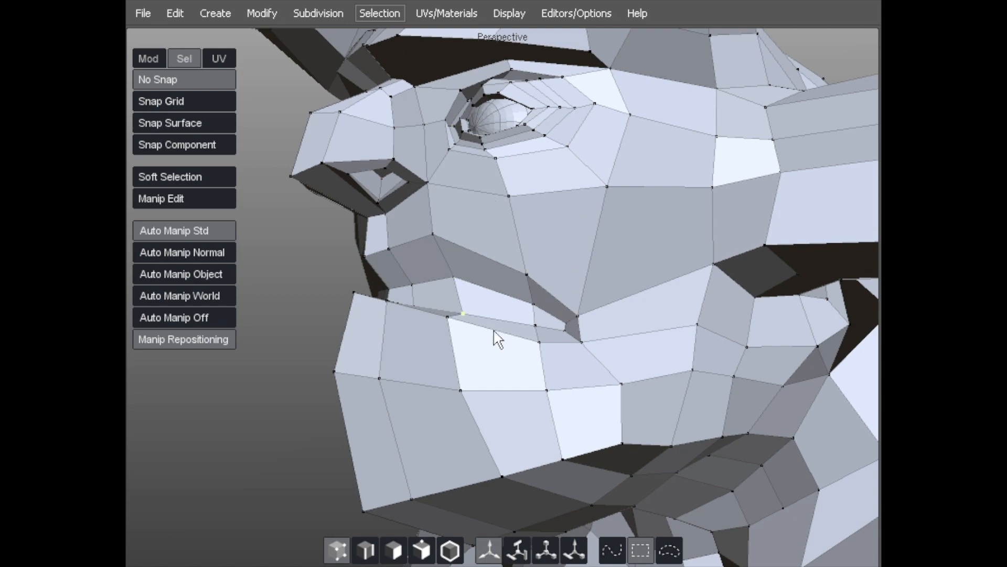
# Select the band of faces running from the upper lip across the cheek to the ear and split it lengthwise.
pyautogui.moveTo(466, 206); pyautogui.dragTo(502, 228, button='middle')
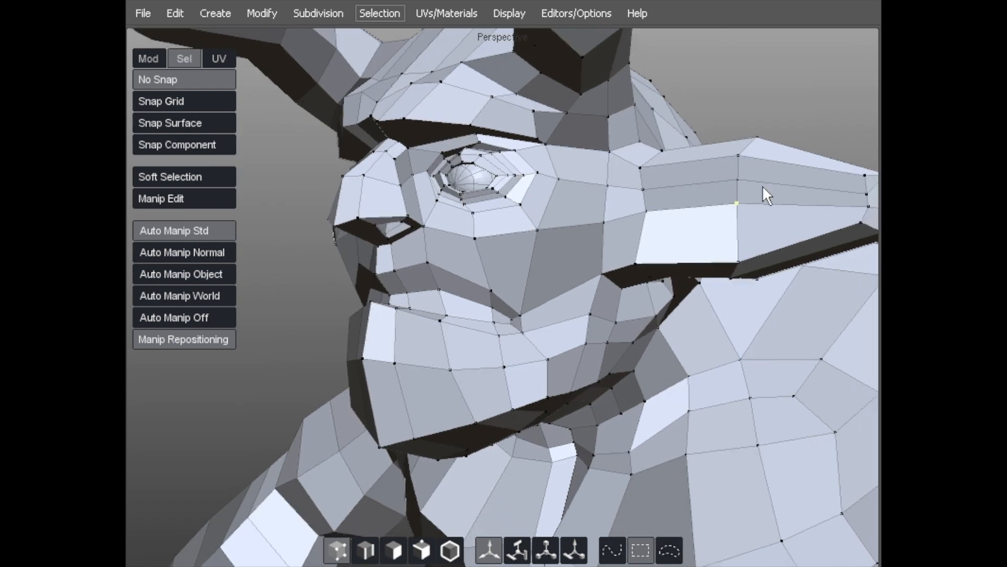
pyautogui.moveTo(656, 238); pyautogui.dragTo(523, 250, button='middle')
pyautogui.moveTo(592, 265); pyautogui.dragTo(382, 241, button='middle')
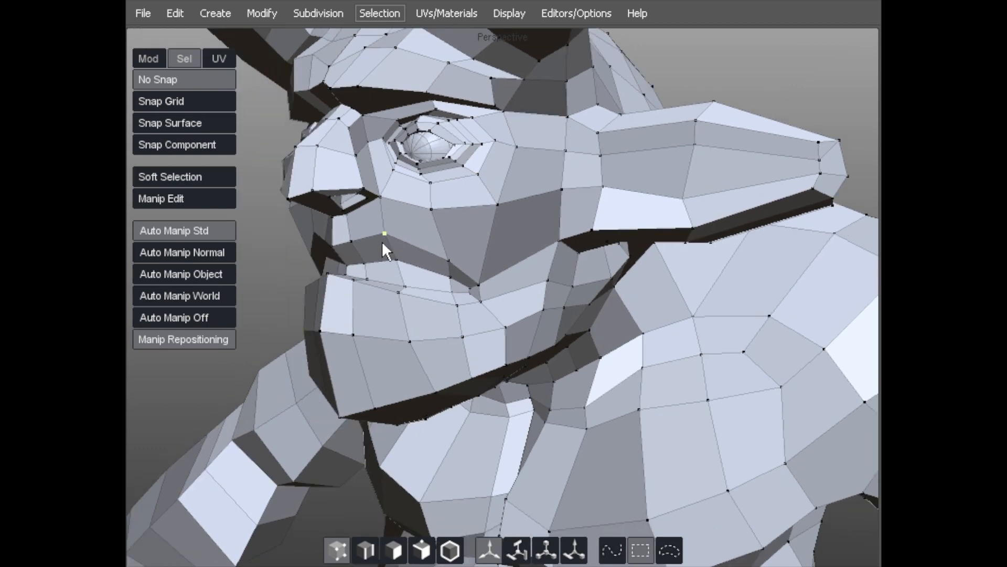
pyautogui.press('d')
pyautogui.click(340, 227)
pyautogui.keyDown('shift'); pyautogui.click(770, 188); pyautogui.keyUp('shift')
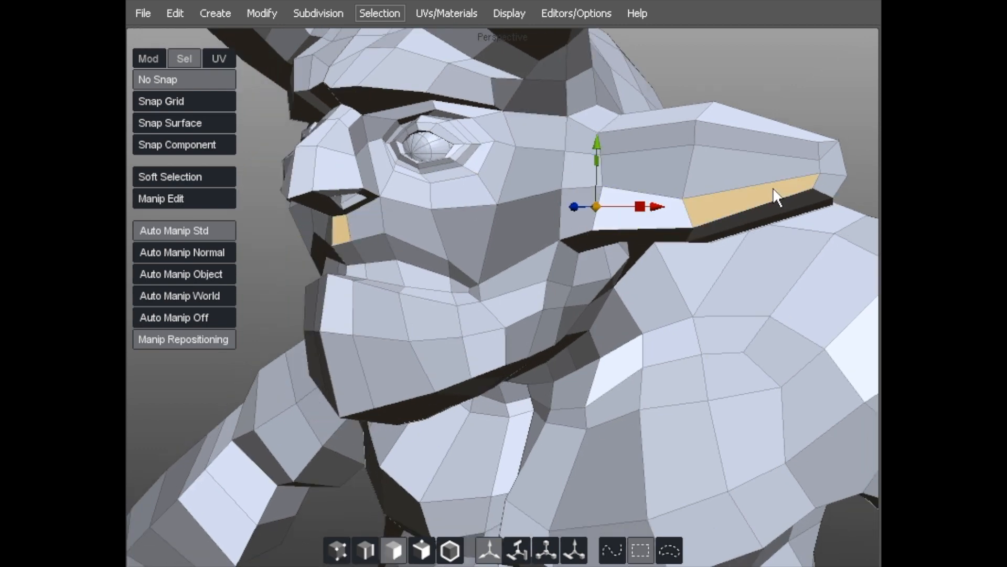
pyautogui.hotkey('alt', 'e')
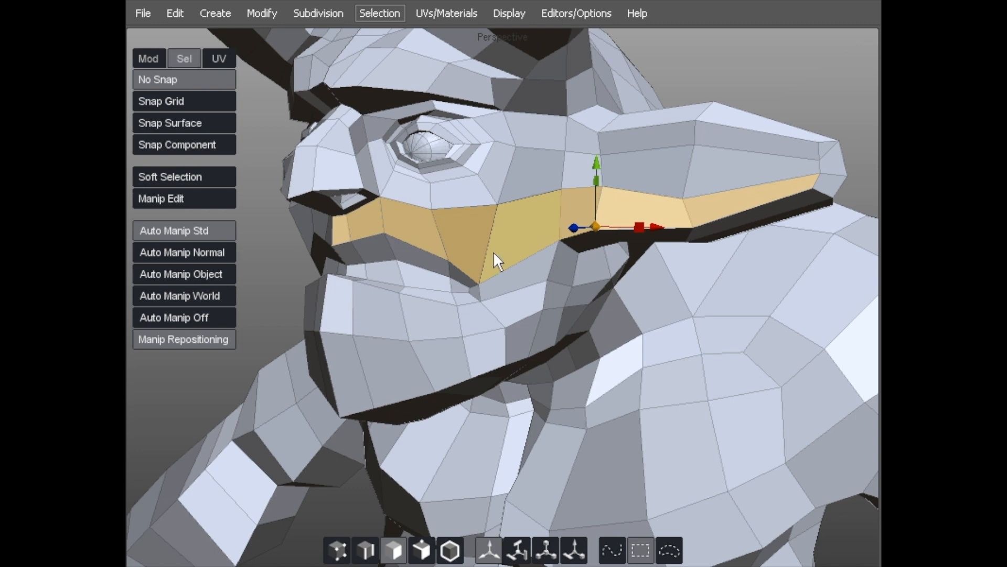
pyautogui.keyDown('alt'); pyautogui.moveTo(494, 251); pyautogui.dragTo(350, 222); pyautogui.keyUp('alt')
pyautogui.keyDown('alt'); pyautogui.moveTo(672, 180); pyautogui.dragTo(844, 182); pyautogui.keyUp('alt')
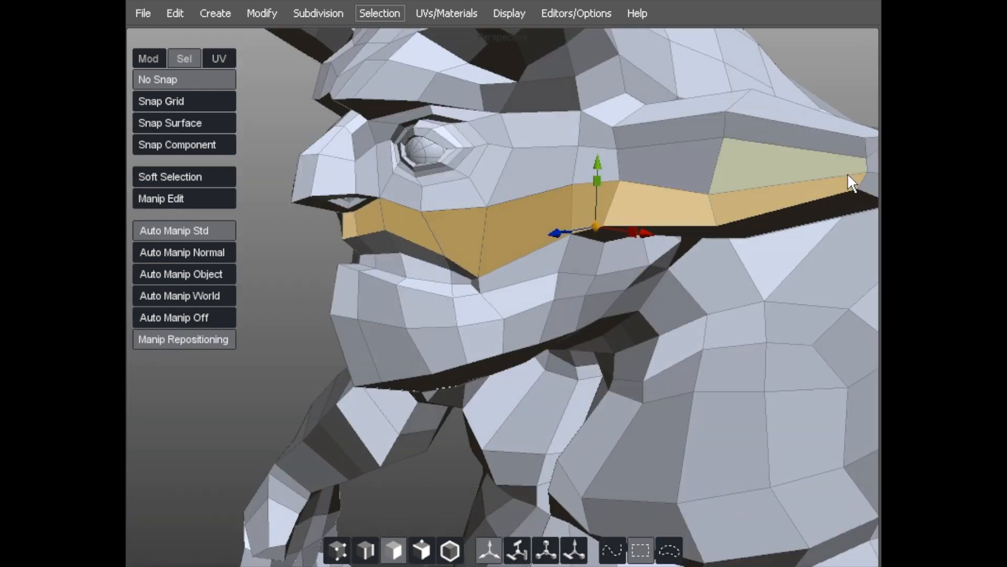
pyautogui.hotkey('shift', 'x')
pyautogui.click(805, 175)
# Reposition the vertices around the ear tip to even out the edges there.
pyautogui.keyDown('alt'); pyautogui.moveTo(631, 184); pyautogui.dragTo(461, 216); pyautogui.keyUp('alt')
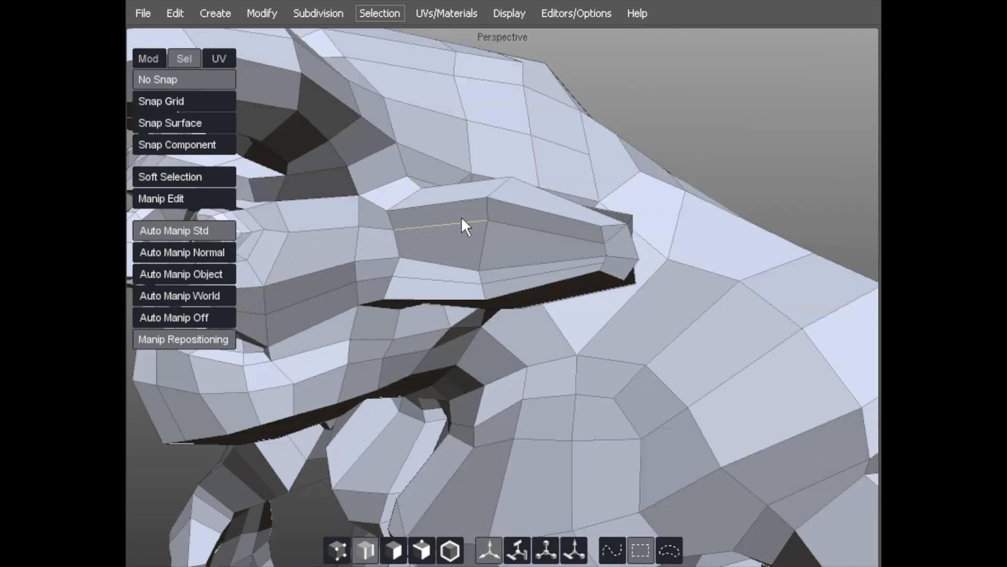
pyautogui.keyDown('alt'); pyautogui.moveTo(461, 216); pyautogui.dragTo(455, 225, button='right'); pyautogui.keyUp('alt')
pyautogui.press('a')
pyautogui.moveTo(549, 264)
pyautogui.mouseDown()
pyautogui.moveTo(552, 289)
pyautogui.moveTo(543, 280)
pyautogui.mouseUp()
pyautogui.moveTo(596, 215); pyautogui.dragTo(597, 222)
pyautogui.moveTo(597, 222)
pyautogui.mouseDown(button='middle')
pyautogui.moveTo(505, 235)
pyautogui.moveTo(605, 217)
pyautogui.mouseUp(button='middle')
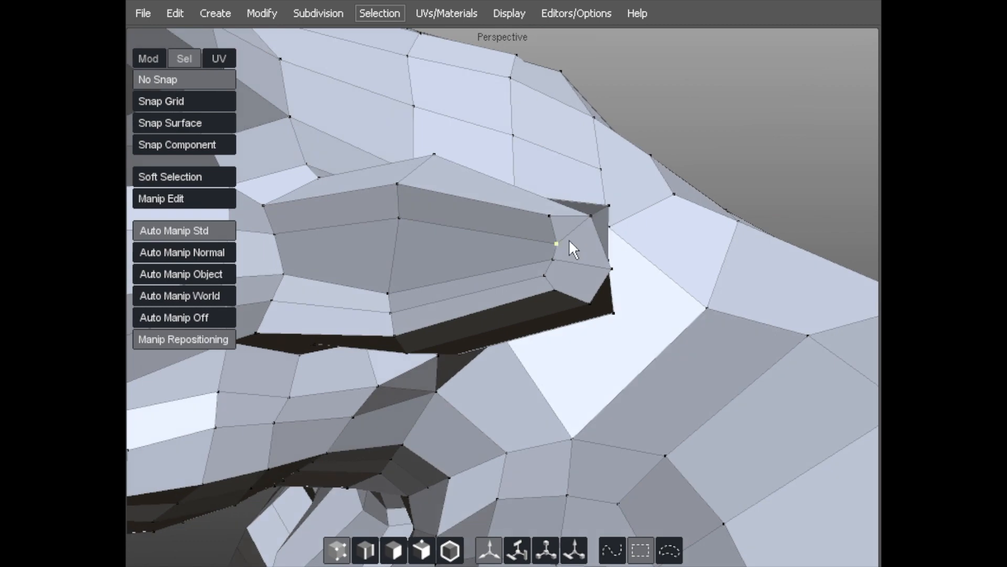
# Connect two lower vertices across the ear tip with an edge and adjust the tip's upper vertices.
pyautogui.moveTo(531, 267); pyautogui.dragTo(549, 215, button='middle')
pyautogui.click(533, 257)
pyautogui.keyDown('shift'); pyautogui.click(603, 245); pyautogui.keyUp('shift')
pyautogui.moveTo(603, 245); pyautogui.dragTo(400, 256, button='middle')
pyautogui.click(400, 256)
pyautogui.moveTo(428, 233); pyautogui.dragTo(408, 234)
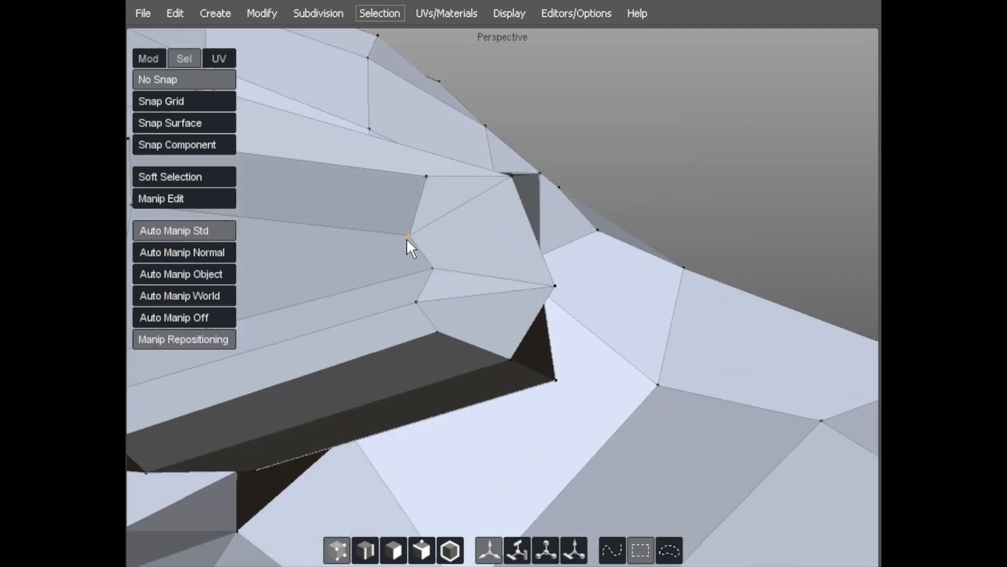
pyautogui.moveTo(513, 182); pyautogui.dragTo(520, 185)
pyautogui.moveTo(427, 178); pyautogui.dragTo(425, 181)
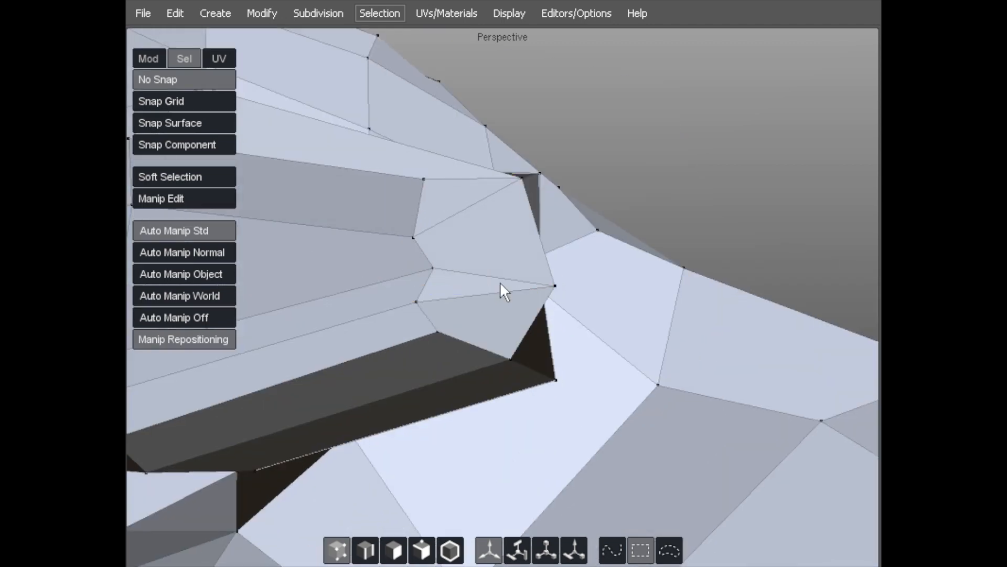
# Cut a short edge line across the ear tip faces, joining the edges that radiate to the rim.
pyautogui.press('x')
pyautogui.click(456, 213)
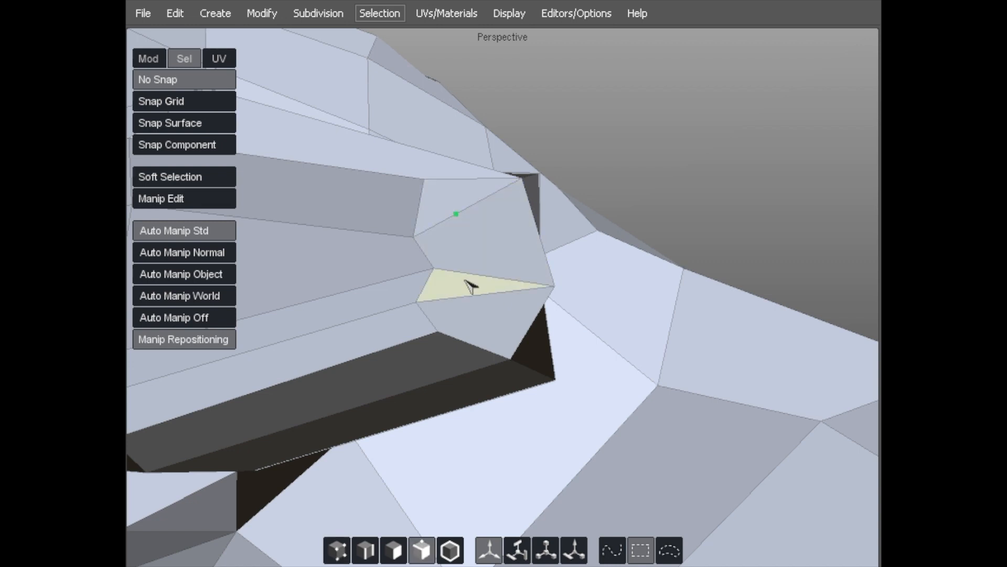
pyautogui.click(470, 273)
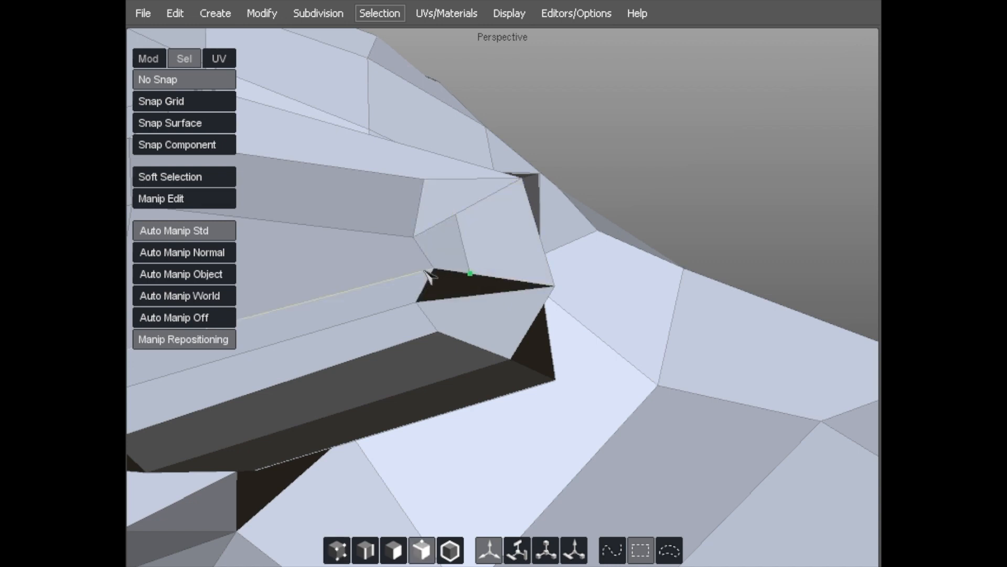
pyautogui.click(414, 273)
# Reposition the newly cut and surrounding vertices to round off the ear tip.
pyautogui.moveTo(469, 273); pyautogui.dragTo(467, 240)
pyautogui.moveTo(406, 249); pyautogui.dragTo(403, 242)
pyautogui.moveTo(408, 278); pyautogui.dragTo(411, 274)
pyautogui.moveTo(543, 278); pyautogui.dragTo(521, 284)
pyautogui.moveTo(422, 329); pyautogui.dragTo(427, 340)
pyautogui.moveTo(490, 348); pyautogui.dragTo(560, 311)
pyautogui.moveTo(574, 157); pyautogui.dragTo(547, 212)
pyautogui.moveTo(569, 269); pyautogui.dragTo(558, 267)
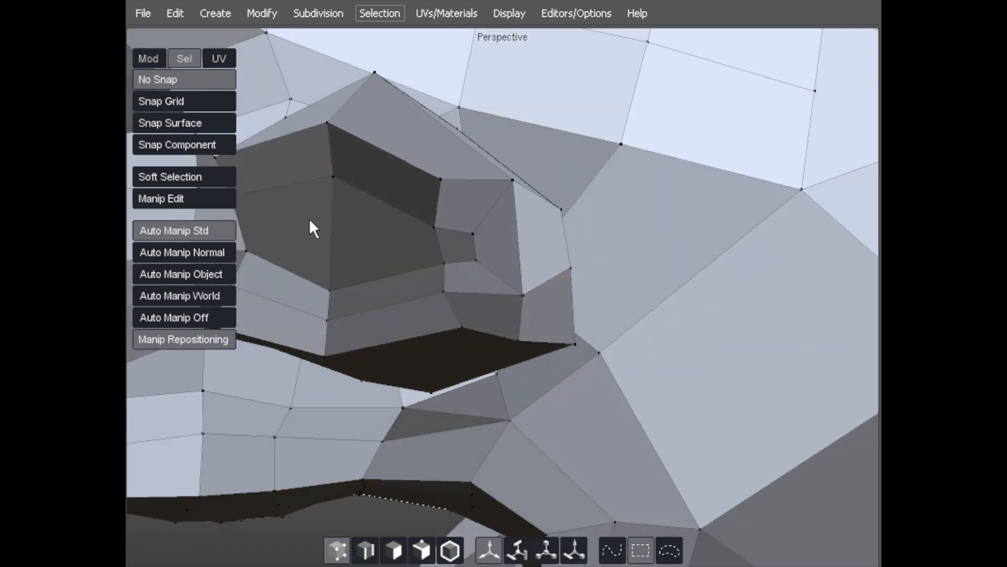
# Reposition the split band's vertices along the side of the head and the cheek.
pyautogui.keyDown('alt'); pyautogui.moveTo(309, 220); pyautogui.dragTo(505, 213, button='right'); pyautogui.keyUp('alt')
pyautogui.keyDown('alt'); pyautogui.moveTo(332, 281); pyautogui.dragTo(626, 222); pyautogui.keyUp('alt')
pyautogui.keyDown('alt'); pyautogui.moveTo(626, 222); pyautogui.dragTo(350, 272, button='middle'); pyautogui.keyUp('alt')
pyautogui.keyDown('alt'); pyautogui.moveTo(349, 272); pyautogui.dragTo(485, 253, button='right'); pyautogui.keyUp('alt')
pyautogui.moveTo(499, 283); pyautogui.dragTo(489, 278)
pyautogui.keyDown('alt'); pyautogui.moveTo(490, 278); pyautogui.dragTo(621, 253, button='middle'); pyautogui.keyUp('alt')
pyautogui.keyDown('alt'); pyautogui.moveTo(621, 253); pyautogui.dragTo(576, 229); pyautogui.keyUp('alt')
pyautogui.keyDown('alt'); pyautogui.moveTo(576, 229); pyautogui.dragTo(713, 293, button='right'); pyautogui.keyUp('alt')
pyautogui.moveTo(750, 299); pyautogui.dragTo(758, 260)
pyautogui.keyDown('alt'); pyautogui.moveTo(758, 261); pyautogui.dragTo(528, 257, button='middle'); pyautogui.keyUp('alt')
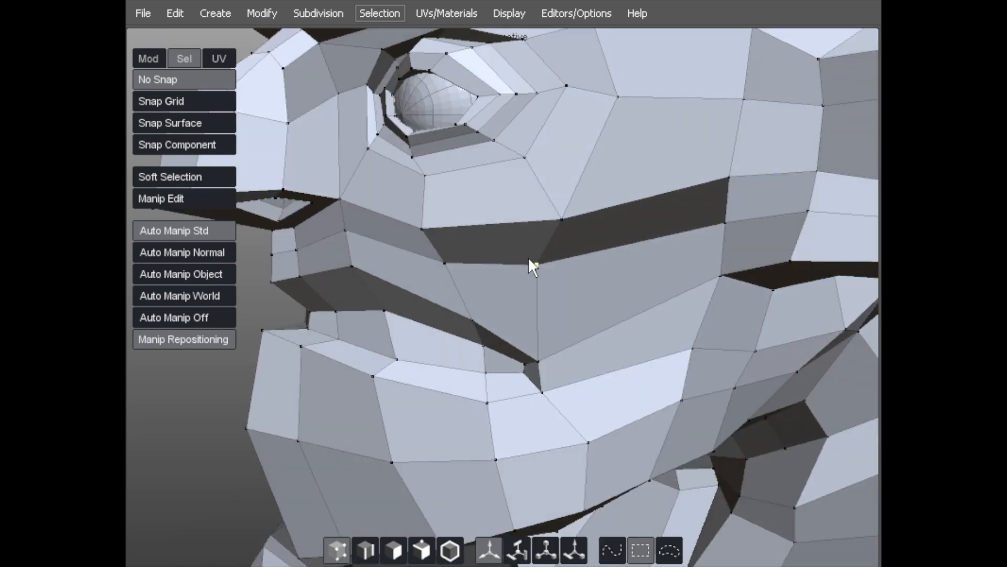
pyautogui.moveTo(543, 258); pyautogui.dragTo(565, 258)
# Cut a new edge line from the lower jaw up through the cheek, passing behind the mouth corner.
pyautogui.keyDown('alt'); pyautogui.moveTo(595, 231); pyautogui.dragTo(562, 246, button='right'); pyautogui.keyUp('alt')
pyautogui.keyDown('alt'); pyautogui.moveTo(626, 262); pyautogui.dragTo(311, 186); pyautogui.keyUp('alt')
pyautogui.press('f')
pyautogui.keyDown('alt'); pyautogui.moveTo(456, 367); pyautogui.dragTo(477, 396); pyautogui.keyUp('alt')
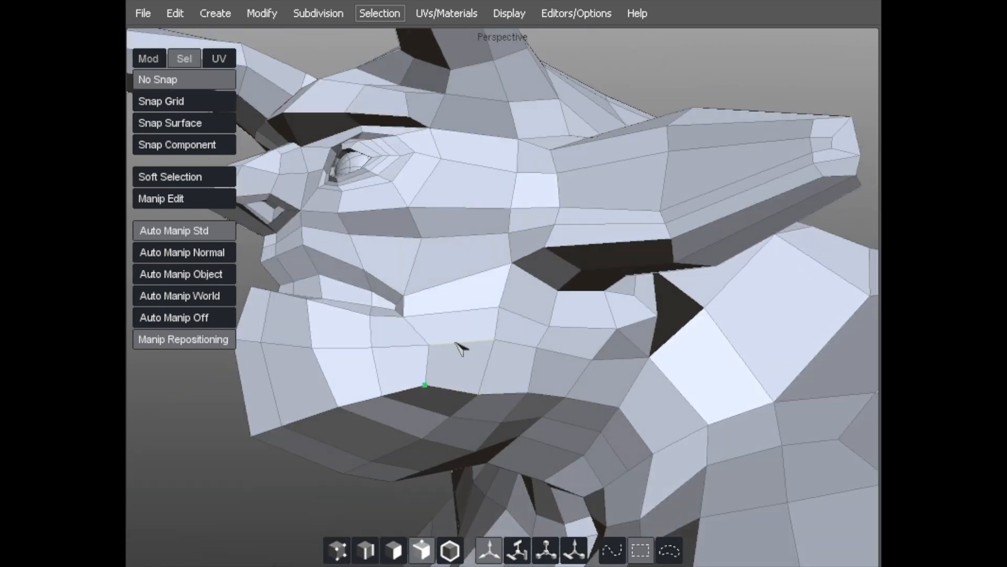
pyautogui.click(454, 311)
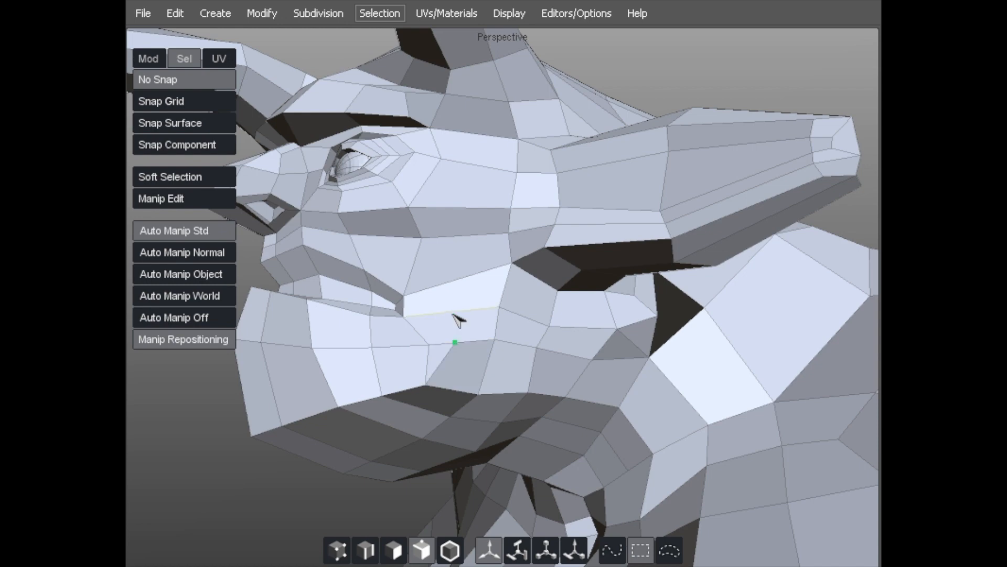
pyautogui.click(446, 283)
pyautogui.click(415, 258)
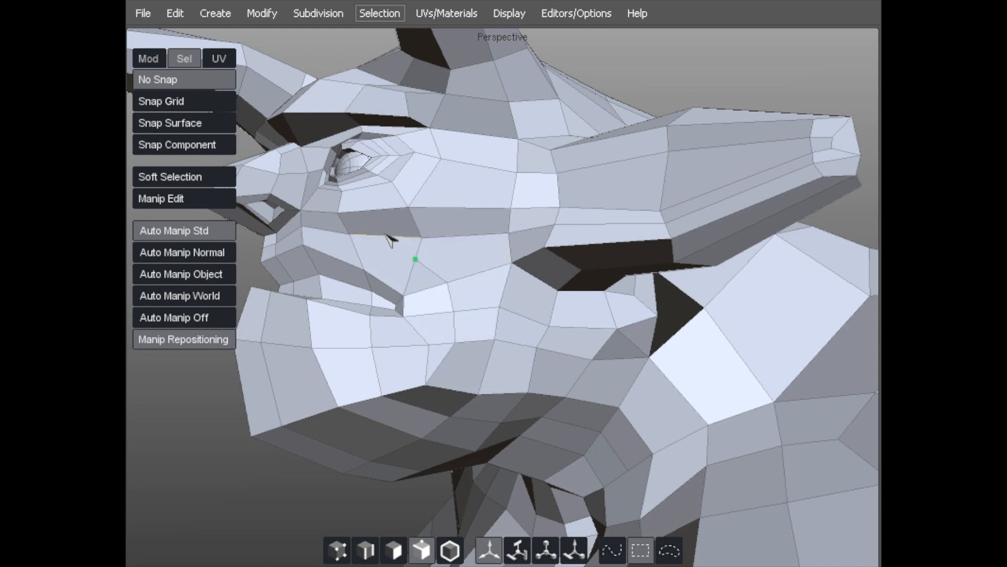
pyautogui.click(387, 236)
# Continue the edge cut from the cheek below the eye across the side of the nose to its midline.
pyautogui.keyDown('alt'); pyautogui.moveTo(358, 228); pyautogui.dragTo(348, 224); pyautogui.keyUp('alt')
pyautogui.click(343, 216)
pyautogui.keyDown('alt'); pyautogui.moveTo(345, 196); pyautogui.dragTo(455, 241, button='middle'); pyautogui.keyUp('alt')
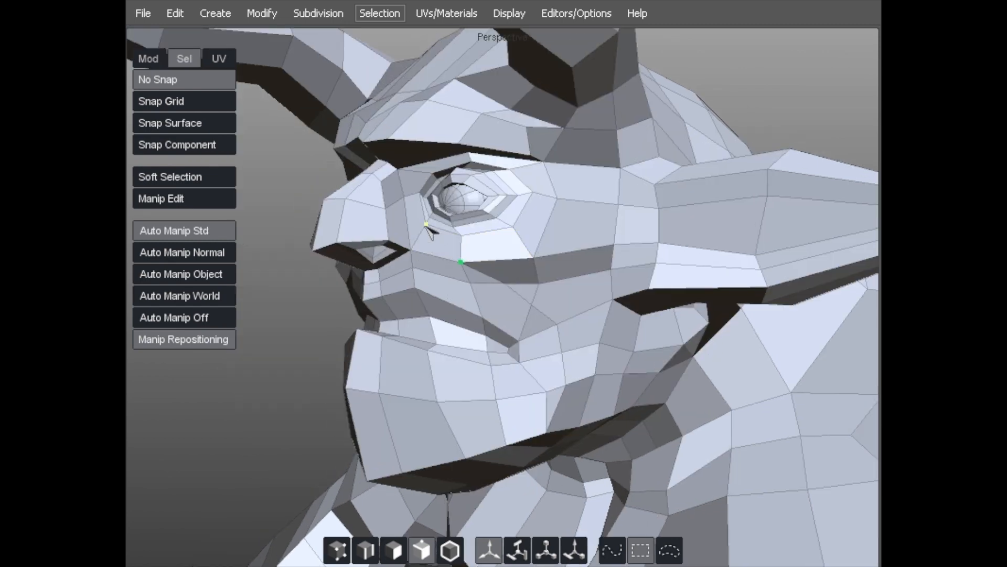
pyautogui.click(421, 233)
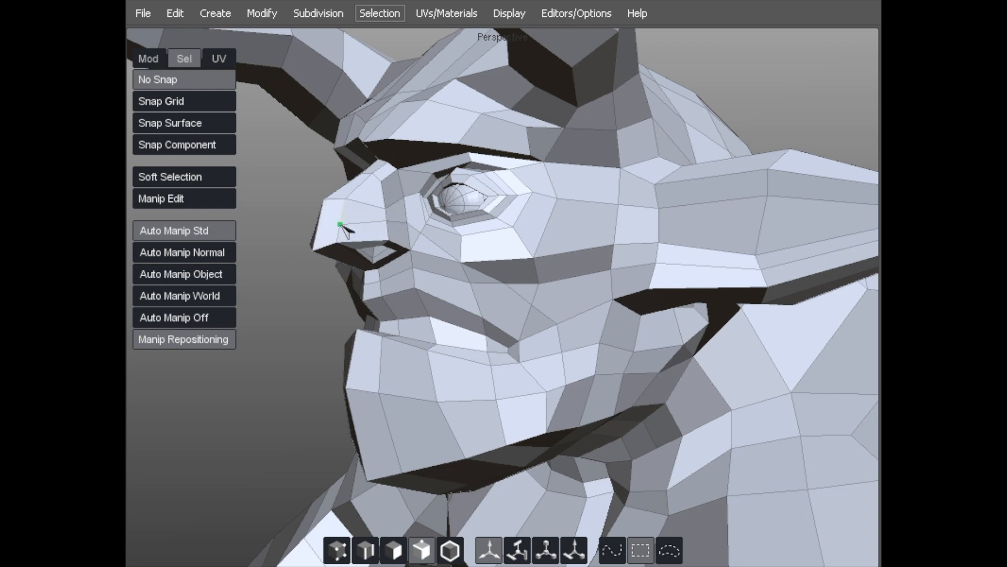
pyautogui.keyDown('alt'); pyautogui.moveTo(342, 225); pyautogui.dragTo(369, 228); pyautogui.keyUp('alt')
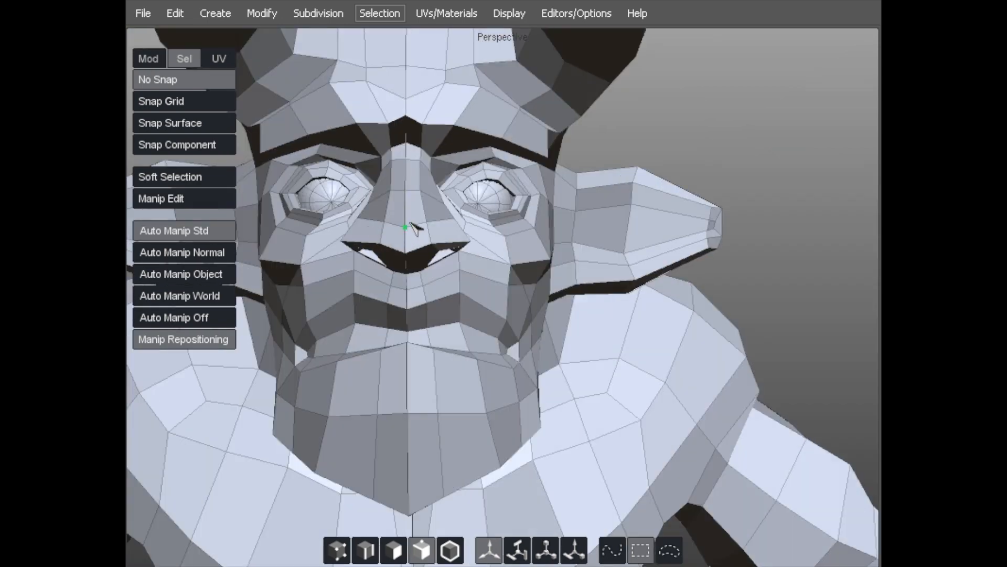
# Reposition the vertices along the side of the nose and above the nostril to round off the nostril wing.
pyautogui.press('1')
pyautogui.keyDown('alt'); pyautogui.moveTo(414, 266); pyautogui.dragTo(495, 231, button='right'); pyautogui.keyUp('alt')
pyautogui.keyDown('alt'); pyautogui.moveTo(495, 231); pyautogui.dragTo(566, 424, button='middle'); pyautogui.keyUp('alt')
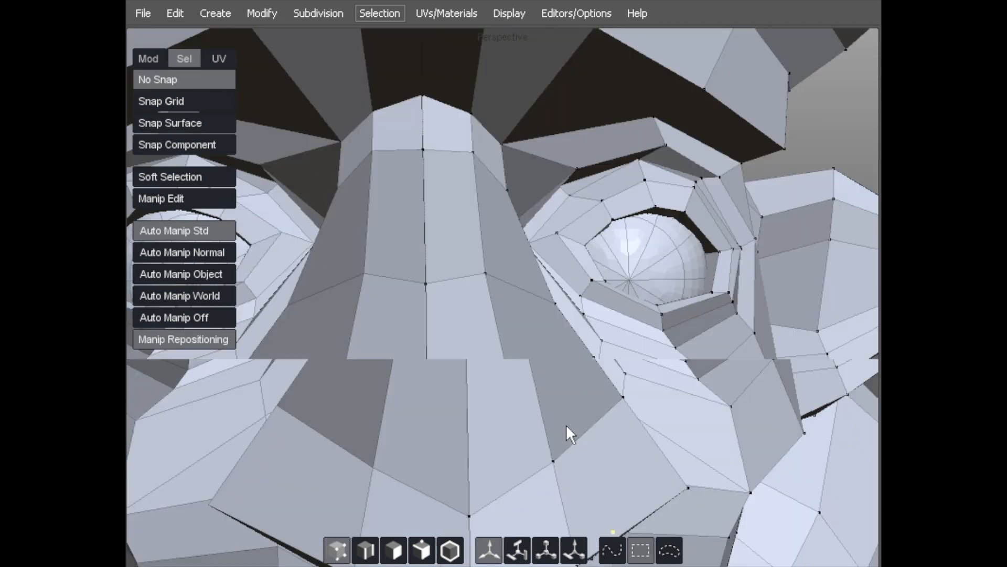
pyautogui.keyDown('alt'); pyautogui.moveTo(565, 424); pyautogui.dragTo(457, 338); pyautogui.keyUp('alt')
pyautogui.click(374, 438)
pyautogui.keyDown('alt'); pyautogui.moveTo(440, 430); pyautogui.dragTo(431, 356); pyautogui.keyUp('alt')
pyautogui.keyDown('alt'); pyautogui.moveTo(360, 377); pyautogui.dragTo(562, 342); pyautogui.keyUp('alt')
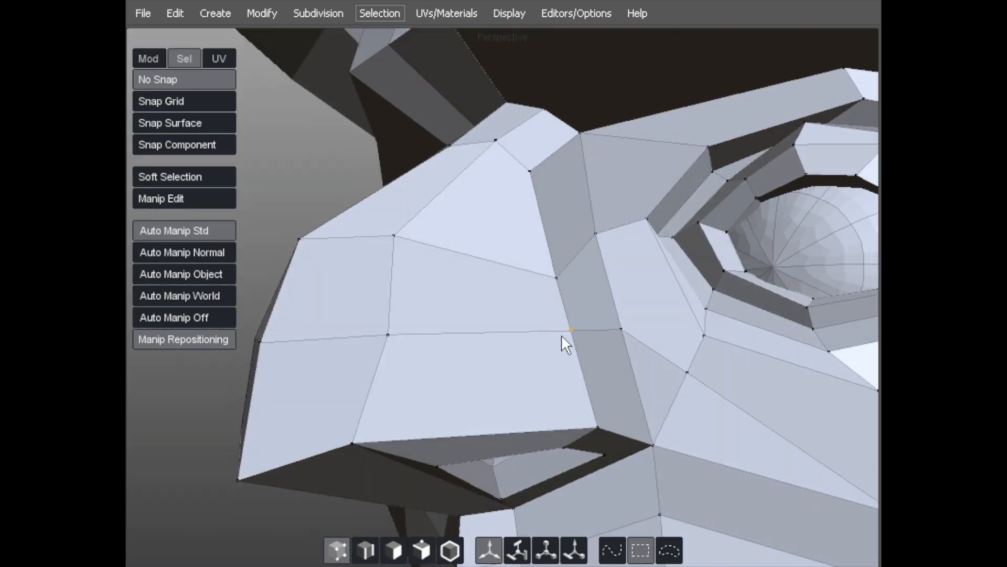
pyautogui.keyDown('alt'); pyautogui.moveTo(508, 235); pyautogui.dragTo(491, 208); pyautogui.keyUp('alt')
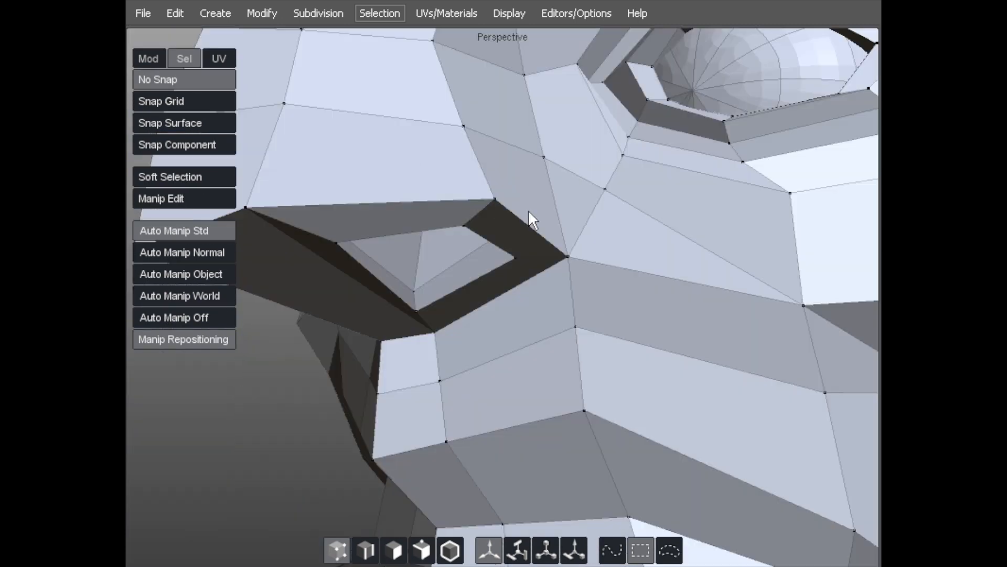
pyautogui.keyDown('alt'); pyautogui.moveTo(543, 149); pyautogui.dragTo(327, 144); pyautogui.keyUp('alt')
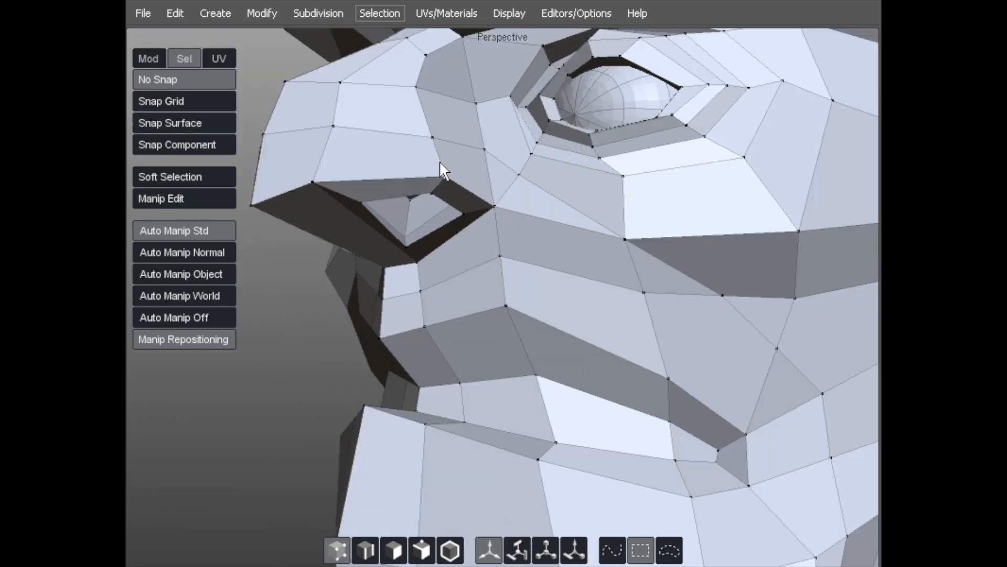
pyautogui.keyDown('alt'); pyautogui.moveTo(462, 192); pyautogui.dragTo(395, 110, button='middle'); pyautogui.keyUp('alt')
pyautogui.keyDown('alt'); pyautogui.moveTo(526, 192); pyautogui.dragTo(439, 159); pyautogui.keyUp('alt')
pyautogui.moveTo(519, 164); pyautogui.dragTo(516, 160)
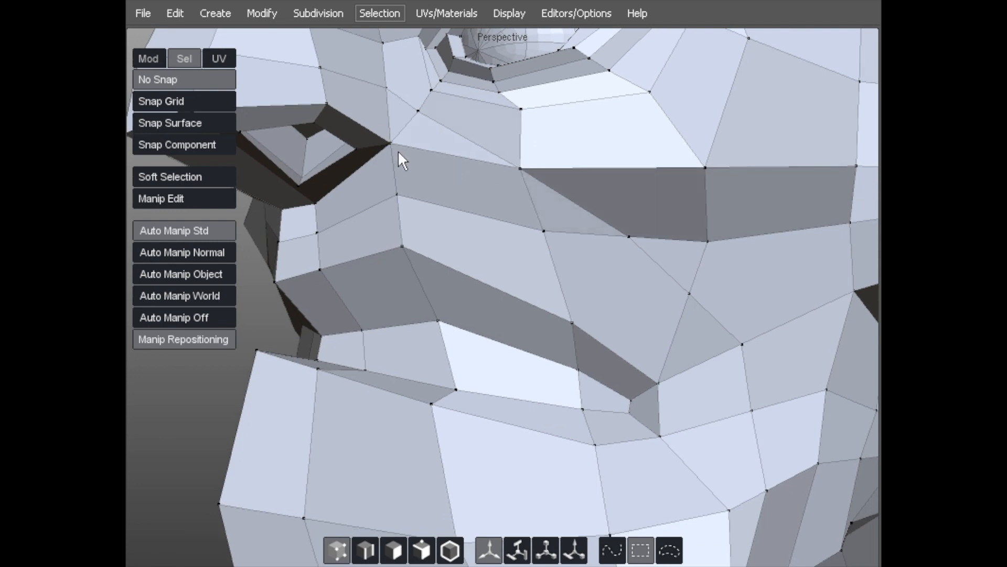
# Cut a new edge line from the outer nostril corner across the upper cheek beneath the cheek fold.
pyautogui.press('f')
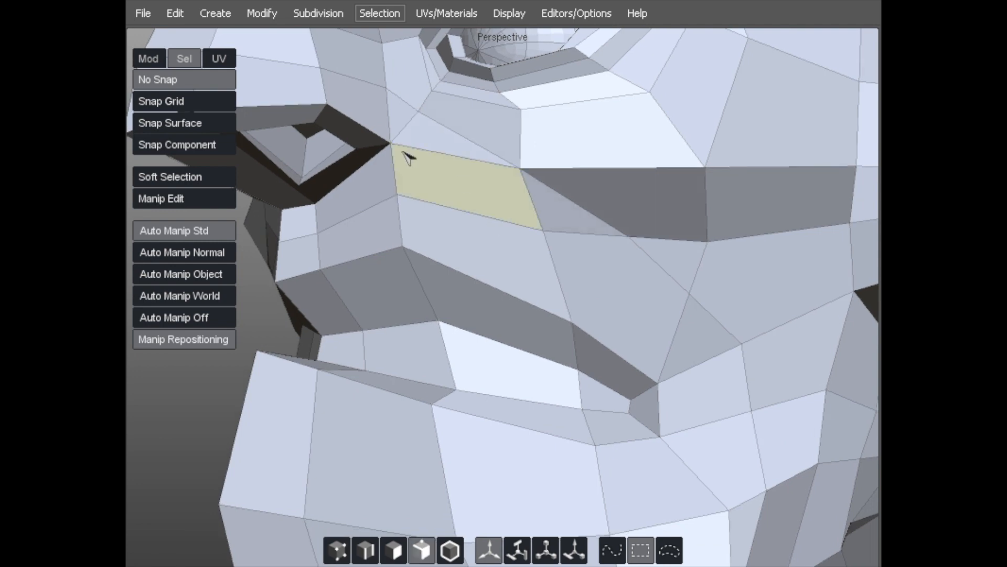
pyautogui.click(520, 167)
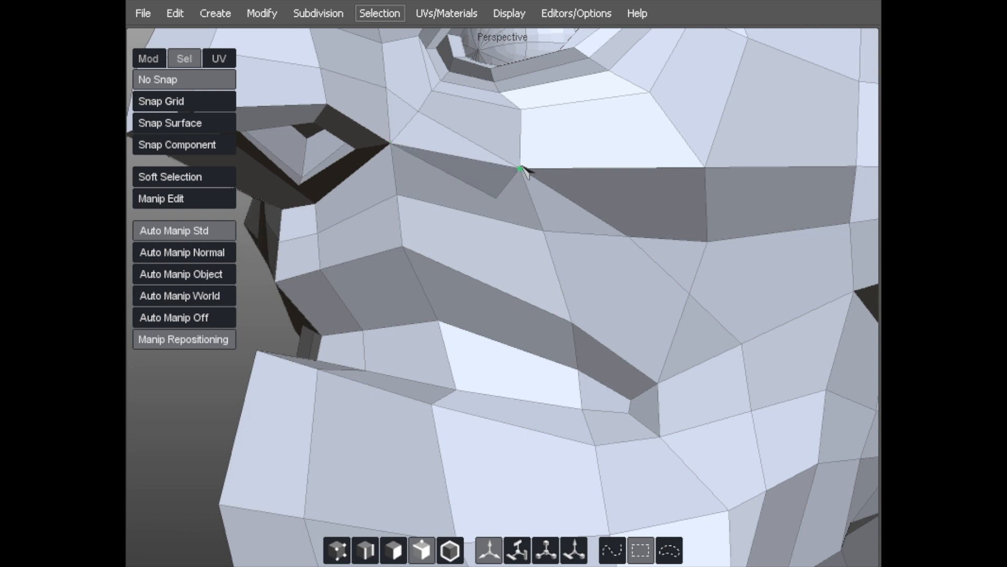
pyautogui.click(497, 197)
pyautogui.click(544, 230)
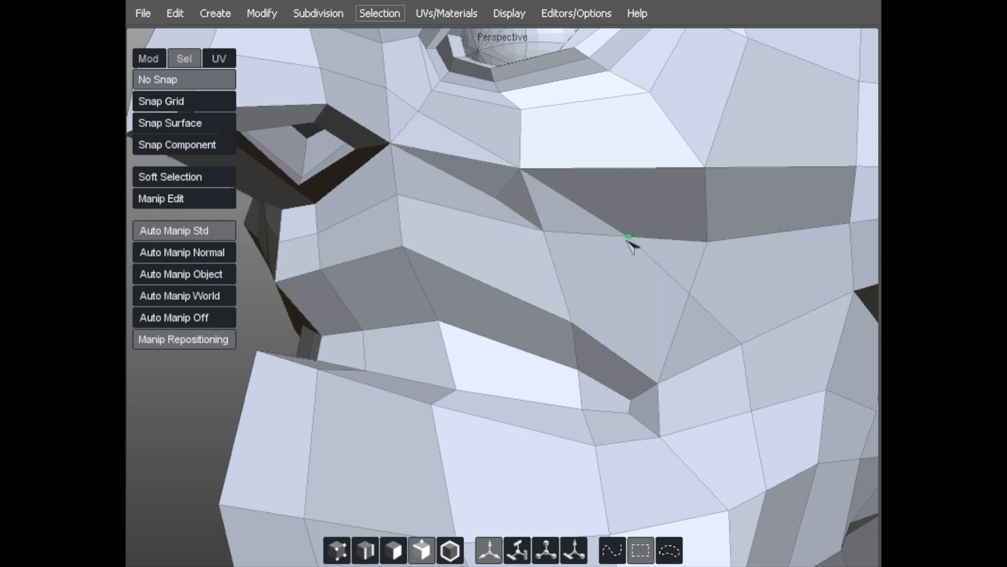
# Continue the edge cuts across the cheek, adding a short connecting edge and a line behind the mouth corner down to the jaw.
pyautogui.click(627, 236)
pyautogui.click(605, 282)
pyautogui.click(544, 231)
pyautogui.click(608, 284)
pyautogui.click(673, 342)
pyautogui.click(696, 365)
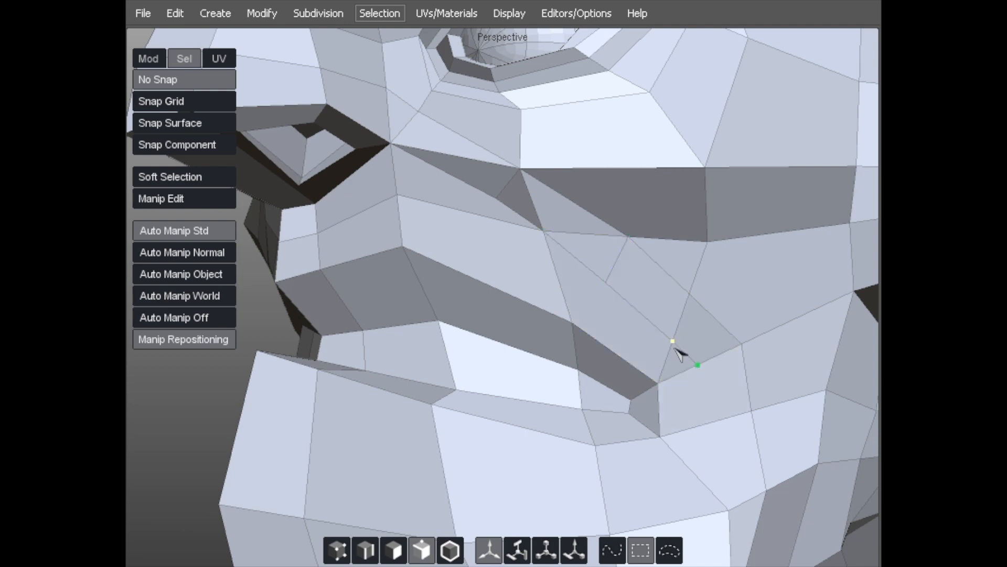
pyautogui.scroll(-2, 674, 348)
pyautogui.keyDown('alt'); pyautogui.moveTo(675, 348); pyautogui.dragTo(614, 242, button='middle'); pyautogui.keyUp('alt')
pyautogui.click(639, 328)
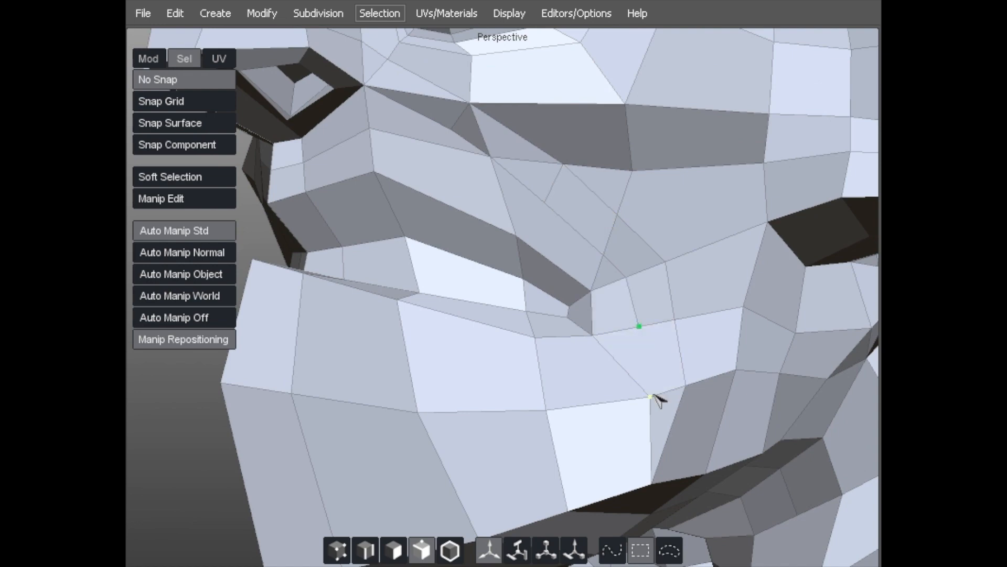
pyautogui.press('a')
pyautogui.keyDown('alt'); pyautogui.moveTo(501, 281); pyautogui.dragTo(513, 389, button='middle'); pyautogui.keyUp('alt')
pyautogui.keyDown('alt'); pyautogui.moveTo(359, 194); pyautogui.dragTo(414, 293, button='middle'); pyautogui.keyUp('alt')
pyautogui.keyDown('alt'); pyautogui.moveTo(414, 241); pyautogui.dragTo(390, 246); pyautogui.keyUp('alt')
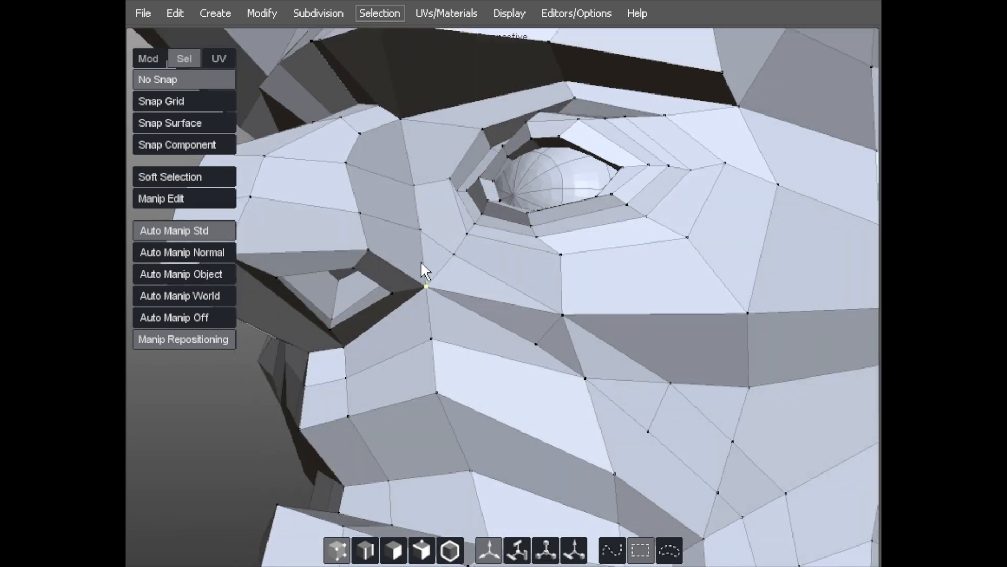
pyautogui.moveTo(389, 263); pyautogui.dragTo(399, 269, button='middle')
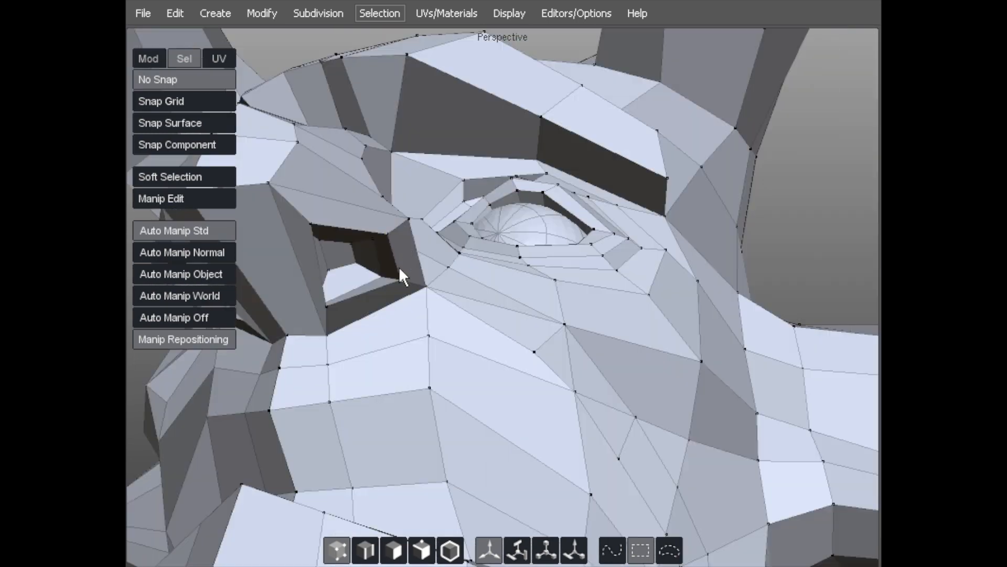
pyautogui.press('d')
pyautogui.click(400, 255)
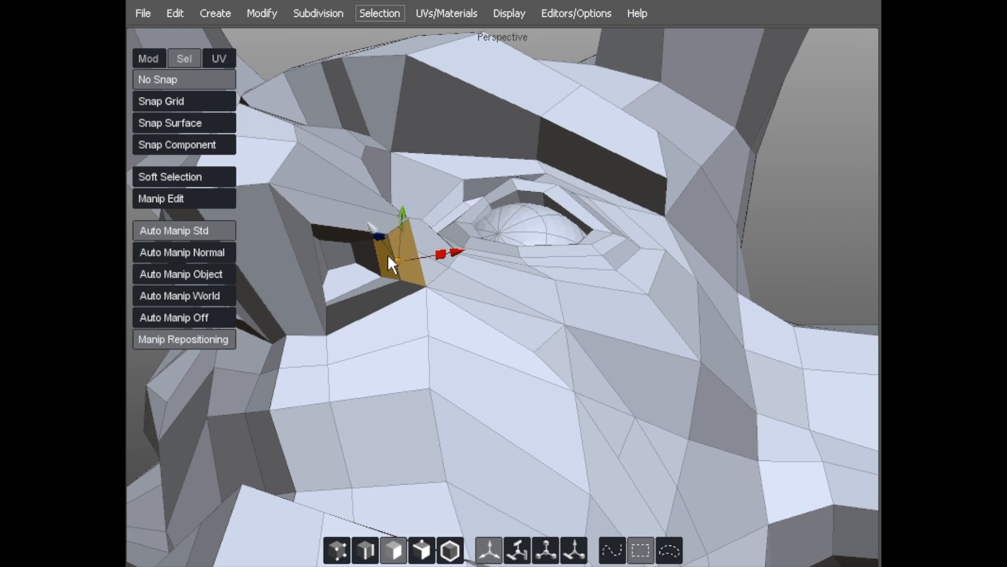
pyautogui.hotkey('alt', 'e')
pyautogui.moveTo(387, 254); pyautogui.dragTo(326, 287, button='middle')
pyautogui.moveTo(405, 150); pyautogui.dragTo(409, 225, button='middle')
pyautogui.moveTo(297, 246); pyautogui.dragTo(512, 124, button='middle')
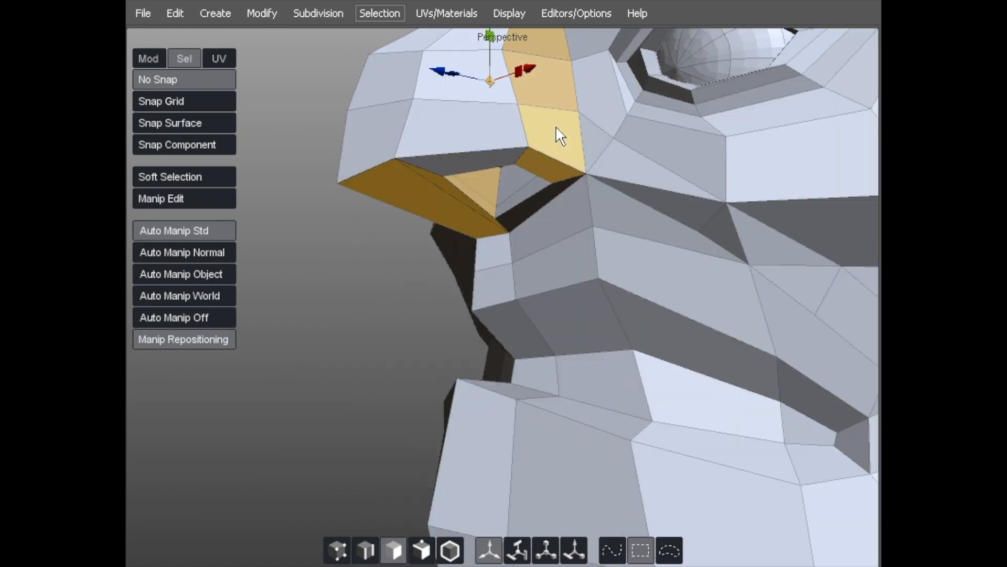
# Cut a new edge across the face on the outer rim of the nostril.
pyautogui.press('1')
pyautogui.click(579, 111)
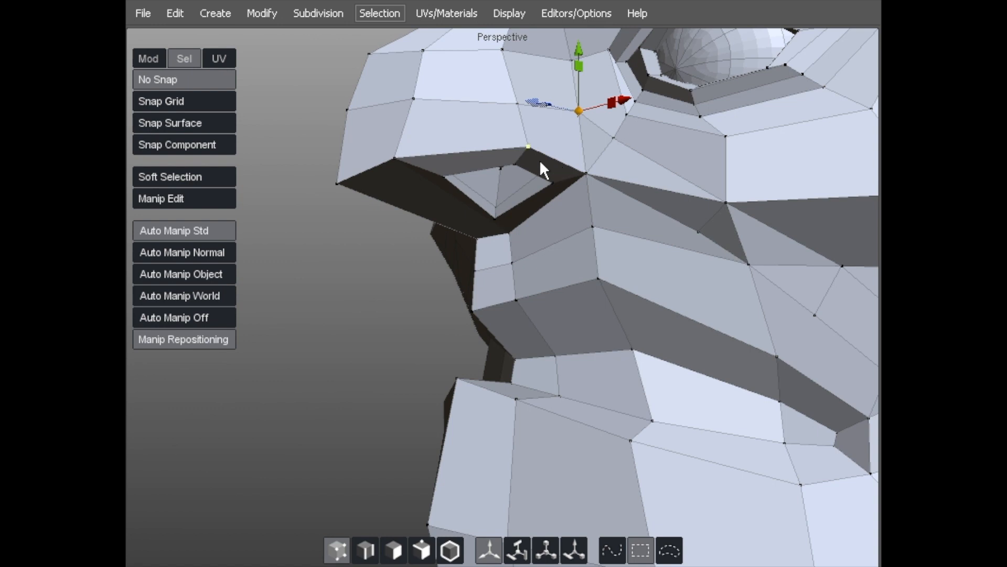
pyautogui.press('5')
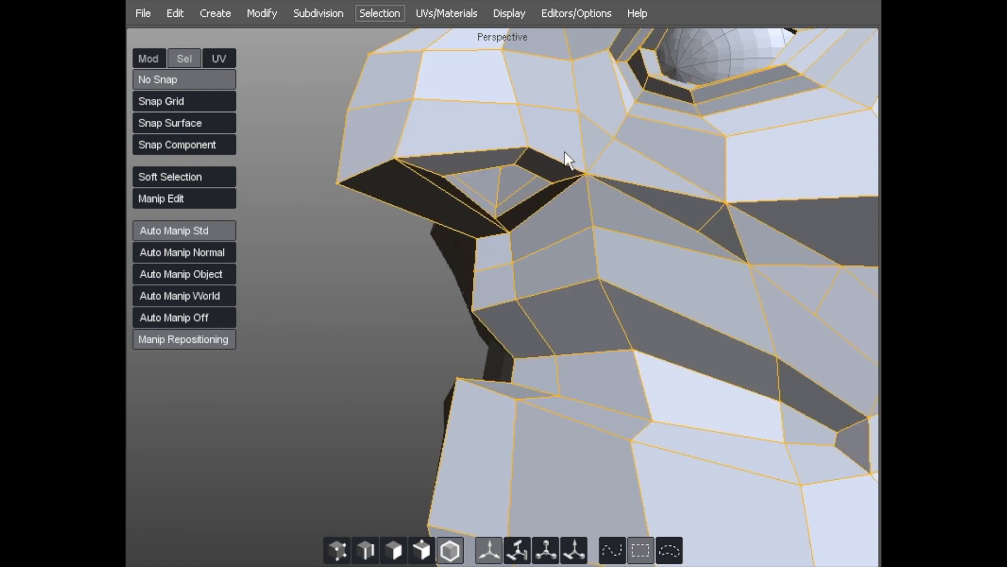
pyautogui.press('4')
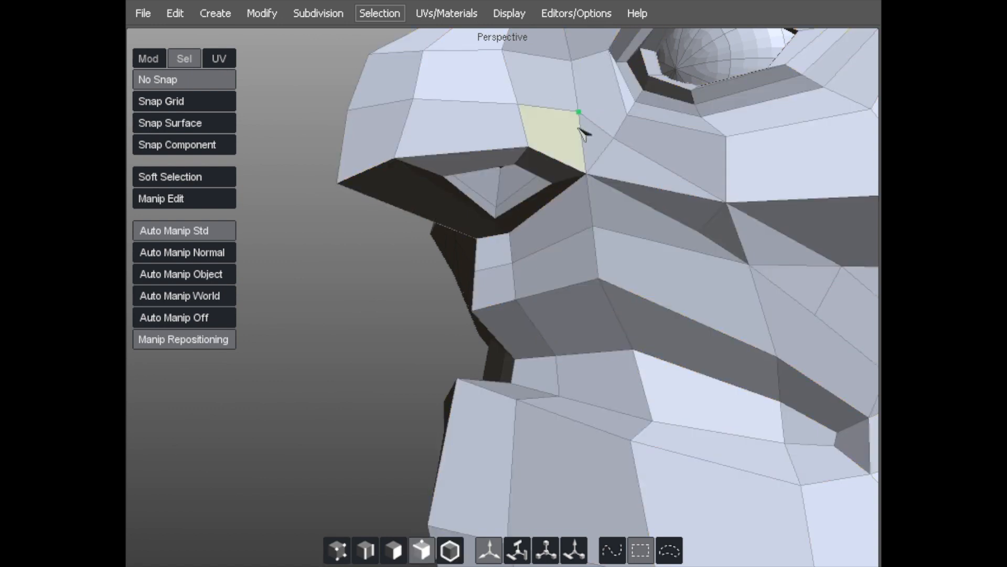
pyautogui.moveTo(557, 165); pyautogui.dragTo(517, 181, button='middle')
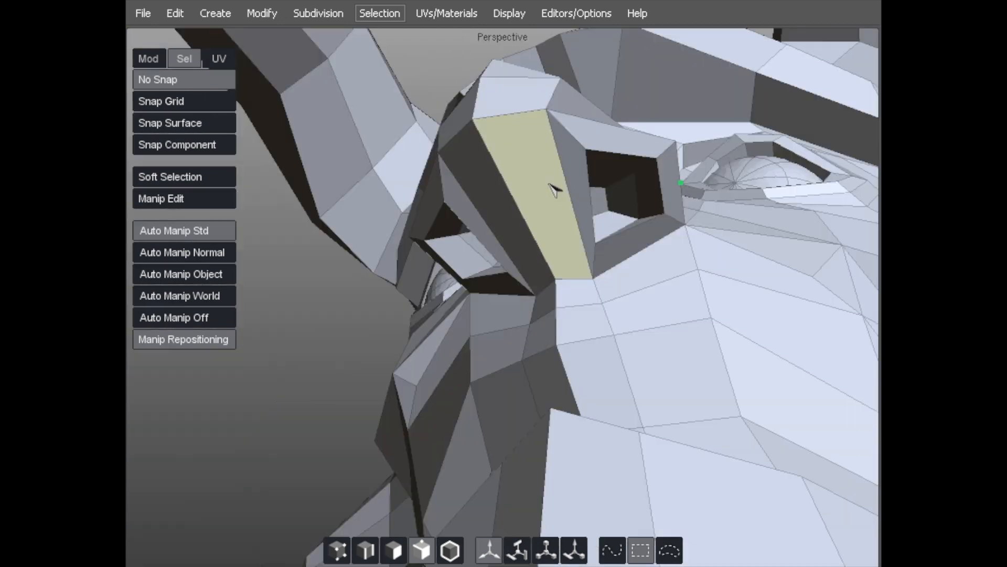
pyautogui.moveTo(615, 171); pyautogui.dragTo(439, 307, button='middle')
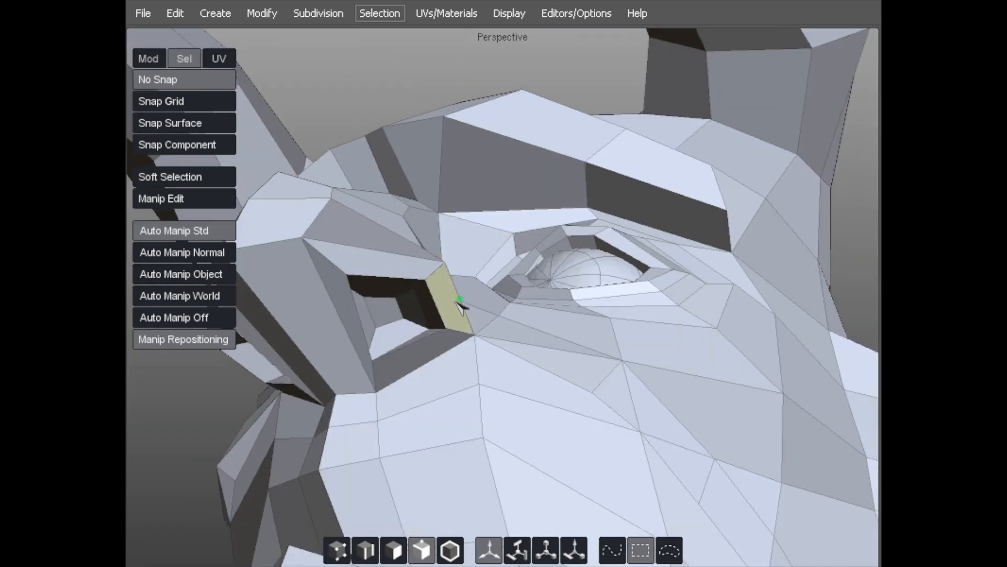
pyautogui.click(435, 304)
# Split the strip of faces running through the nostril's inner wall and the nose underside with a new edge line.
pyautogui.press('f')
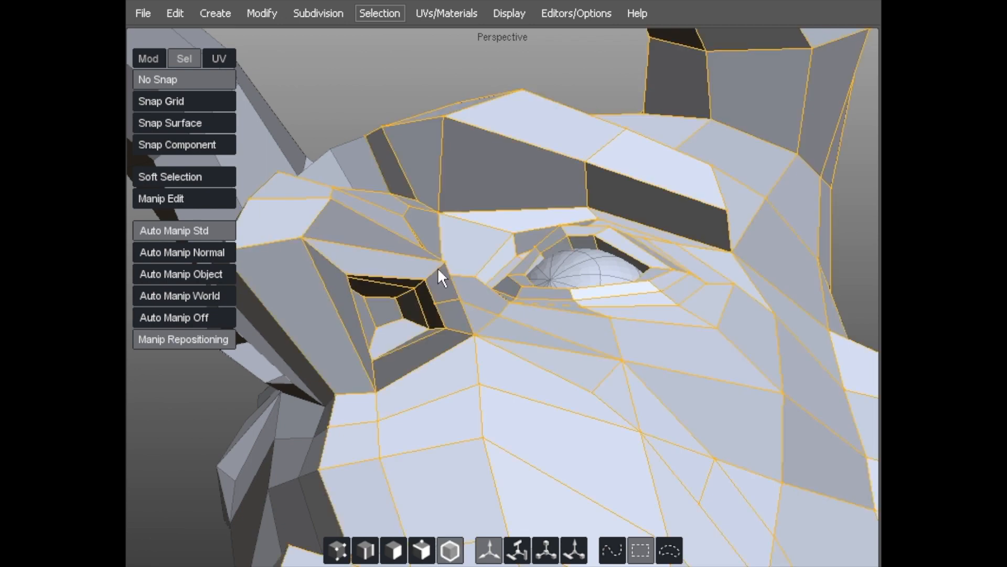
pyautogui.press('d')
pyautogui.click(422, 296)
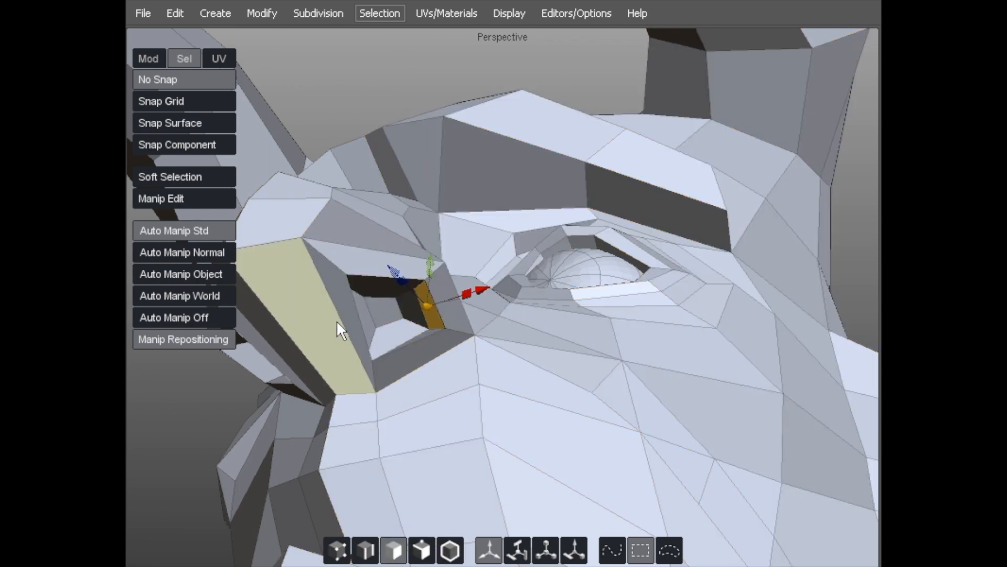
pyautogui.keyDown('shift'); pyautogui.click(314, 320); pyautogui.keyUp('shift')
pyautogui.moveTo(319, 325); pyautogui.dragTo(412, 295, button='middle')
pyautogui.hotkey('alt', 'x')
pyautogui.press('s')
pyautogui.press('a')
# Merge the two neighbouring vertices on the nostril's outer inside rim.
pyautogui.moveTo(408, 377); pyautogui.dragTo(456, 344, button='middle')
pyautogui.click(409, 357)
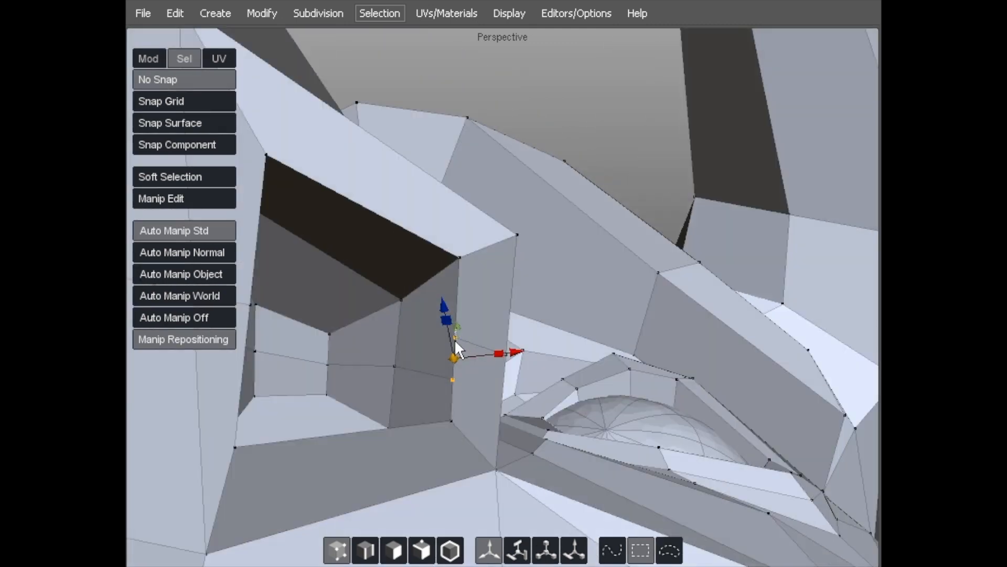
pyautogui.rightClick(471, 330)
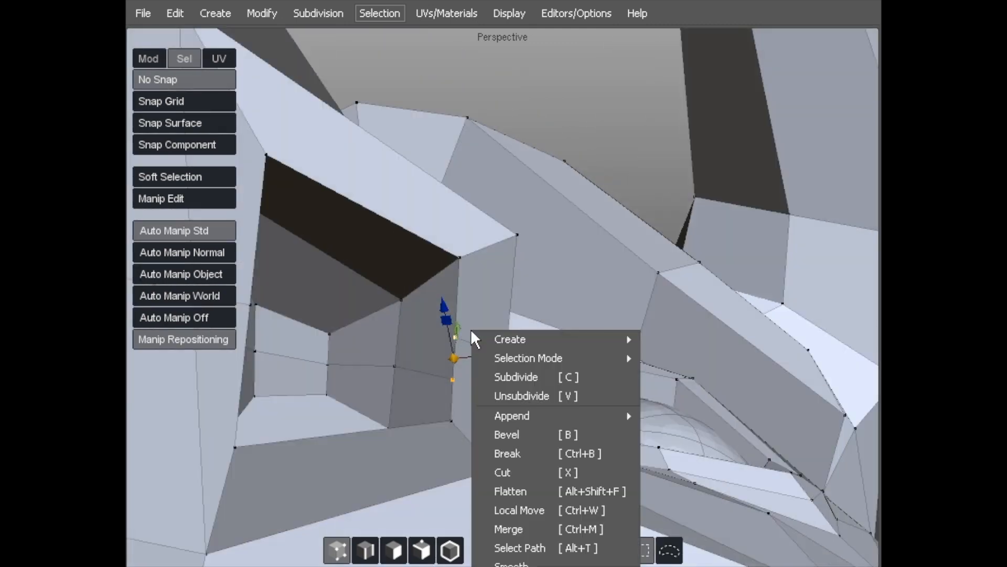
pyautogui.click(519, 527)
# Reposition the vertices around the nostril opening and the nose underside to round the nostril's shape.
pyautogui.moveTo(461, 369); pyautogui.dragTo(439, 401)
pyautogui.moveTo(440, 401); pyautogui.dragTo(392, 420, button='middle')
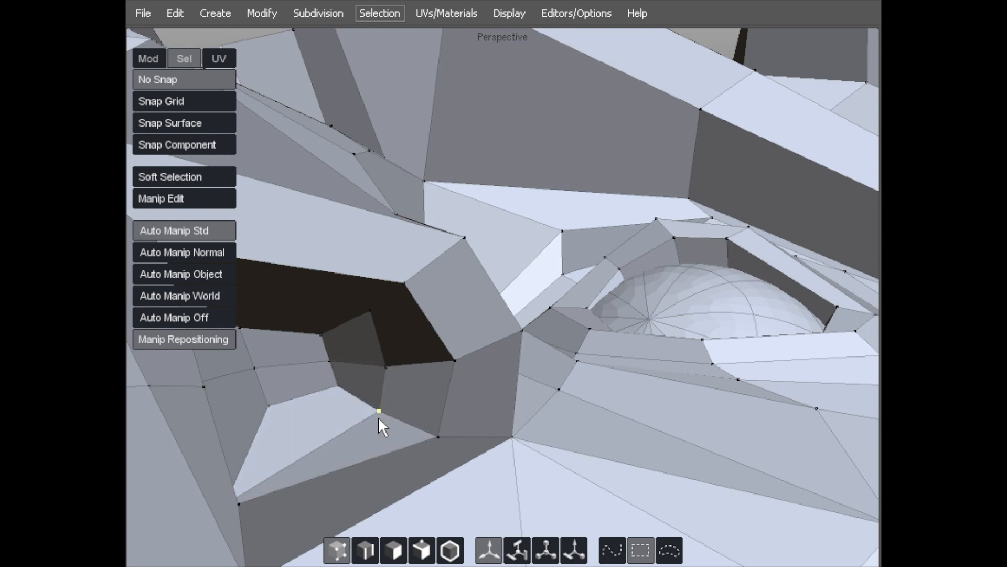
pyautogui.moveTo(249, 489); pyautogui.dragTo(231, 519, button='middle')
pyautogui.moveTo(254, 462); pyautogui.dragTo(558, 229, button='middle')
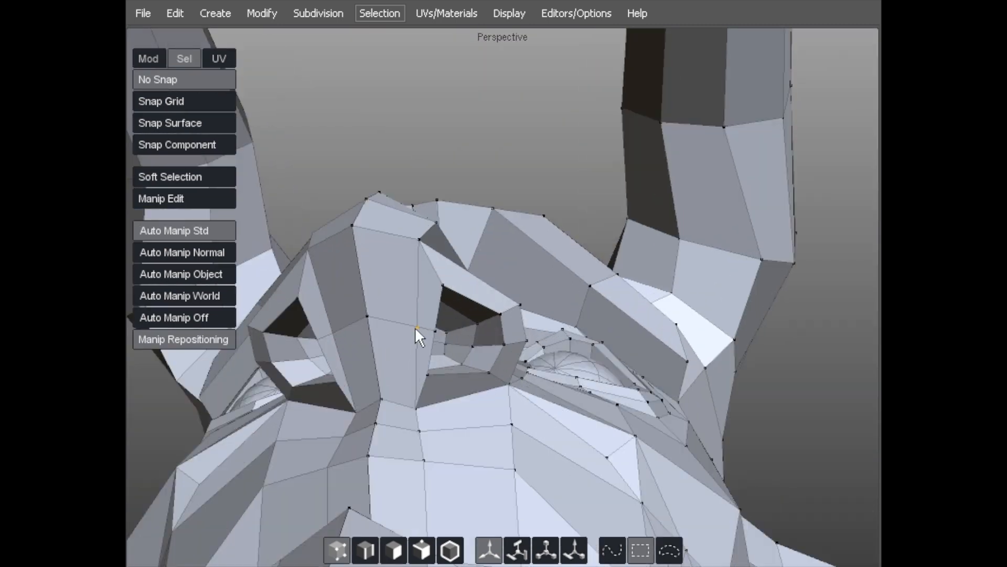
pyautogui.hotkey('ctrl', 'z')
pyautogui.hotkey('ctrl', 'z')
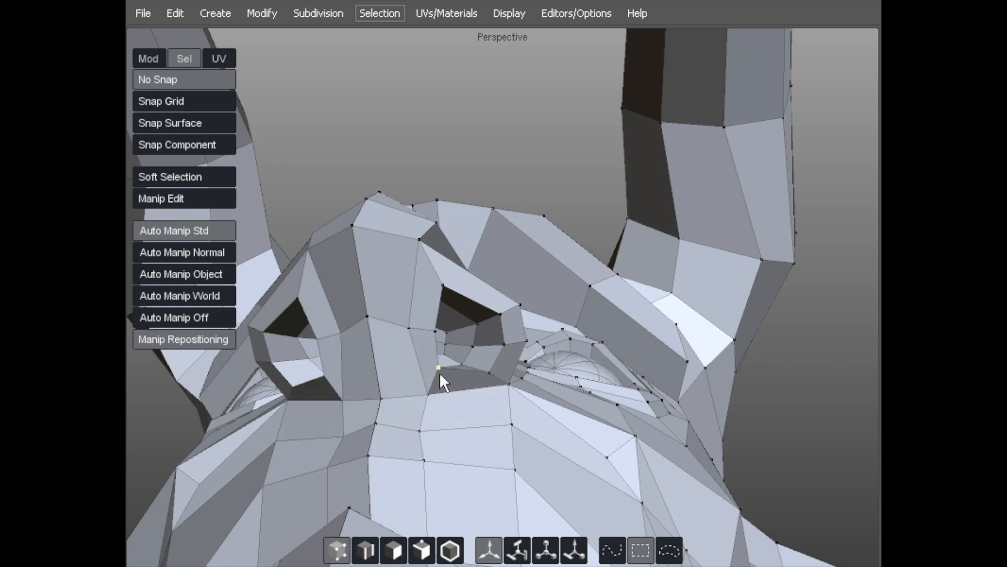
pyautogui.click(443, 284)
pyautogui.moveTo(445, 283); pyautogui.dragTo(425, 295, button='middle')
pyautogui.moveTo(424, 295); pyautogui.dragTo(448, 286)
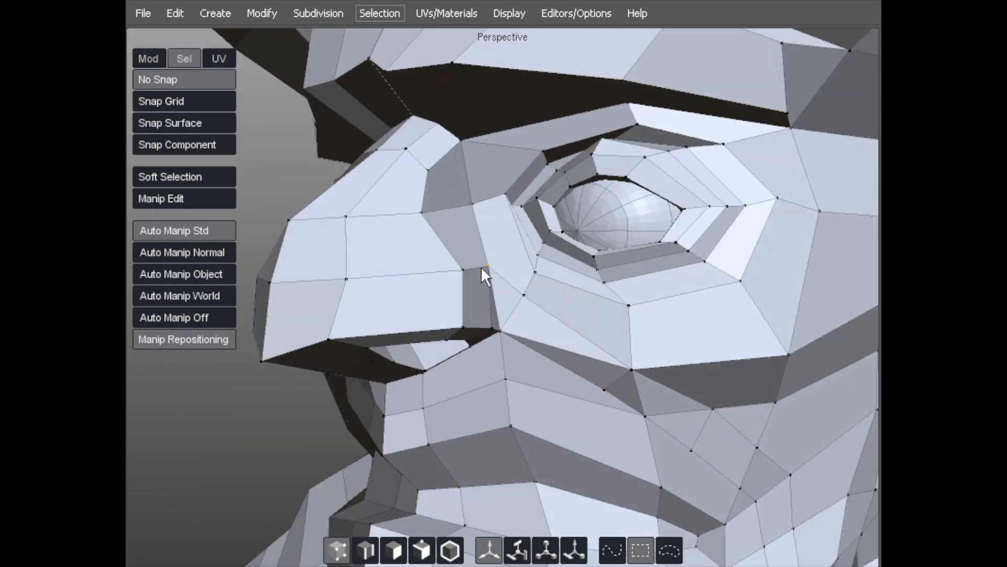
# Adjust the vertices on the nostril wing and delete the surplus edge beside them on the side of the nose.
pyautogui.scroll(3, 472, 265)
pyautogui.moveTo(430, 262); pyautogui.dragTo(498, 278, button='middle')
pyautogui.moveTo(506, 281); pyautogui.dragTo(479, 274)
pyautogui.press('2')
pyautogui.click(467, 302)
pyautogui.press('Delete')
# Delete the diagonal edge between the nostril corner and the cheek fold, and the short edge just below the fold.
pyautogui.scroll(-2, 425, 257)
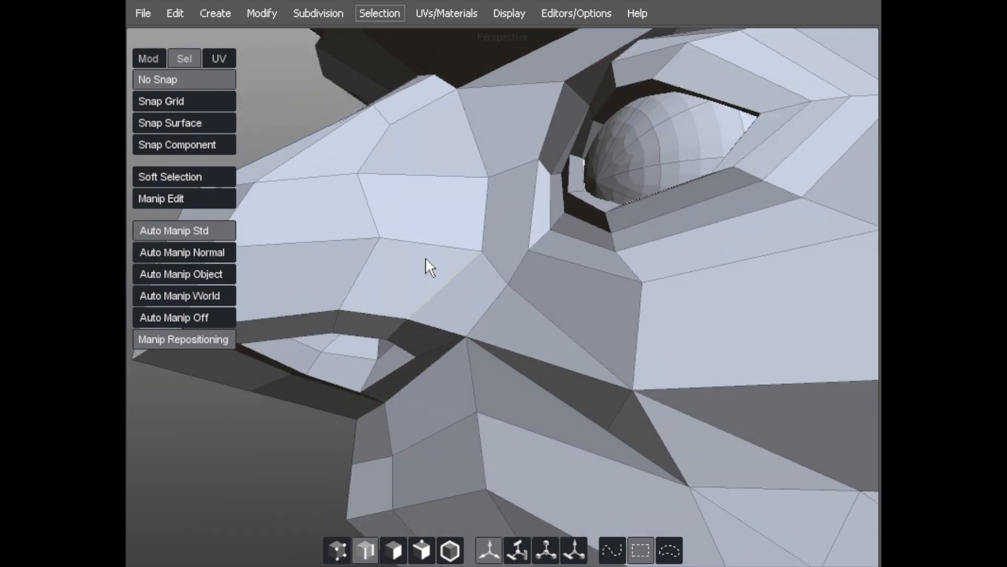
pyautogui.moveTo(425, 256); pyautogui.dragTo(439, 229, button='middle')
pyautogui.moveTo(479, 295); pyautogui.dragTo(435, 207, button='middle')
pyautogui.click(528, 262)
pyautogui.press('Delete')
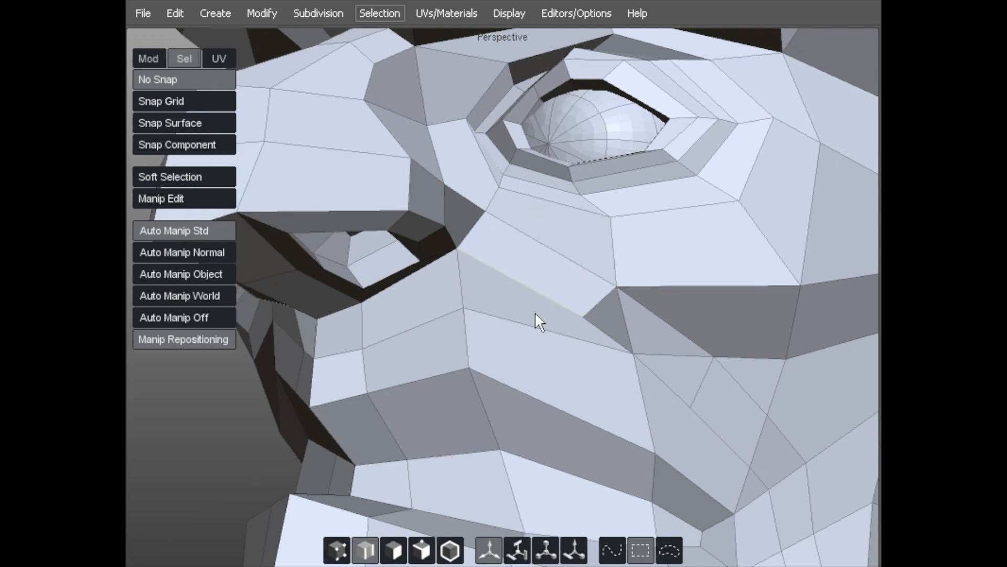
pyautogui.moveTo(533, 273); pyautogui.dragTo(481, 225, button='middle')
pyautogui.press('1')
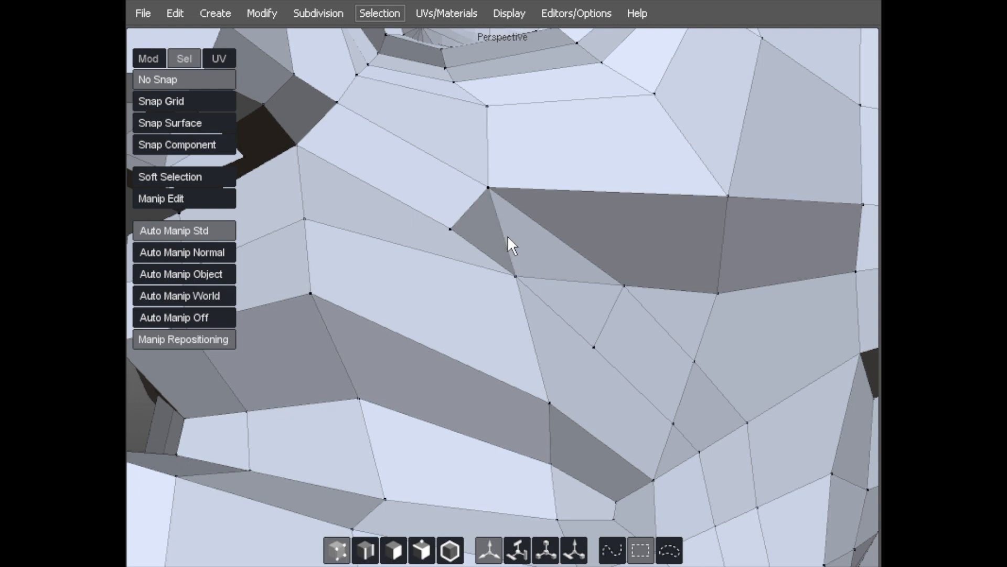
pyautogui.press('2')
pyautogui.click(504, 236)
pyautogui.press('Delete')
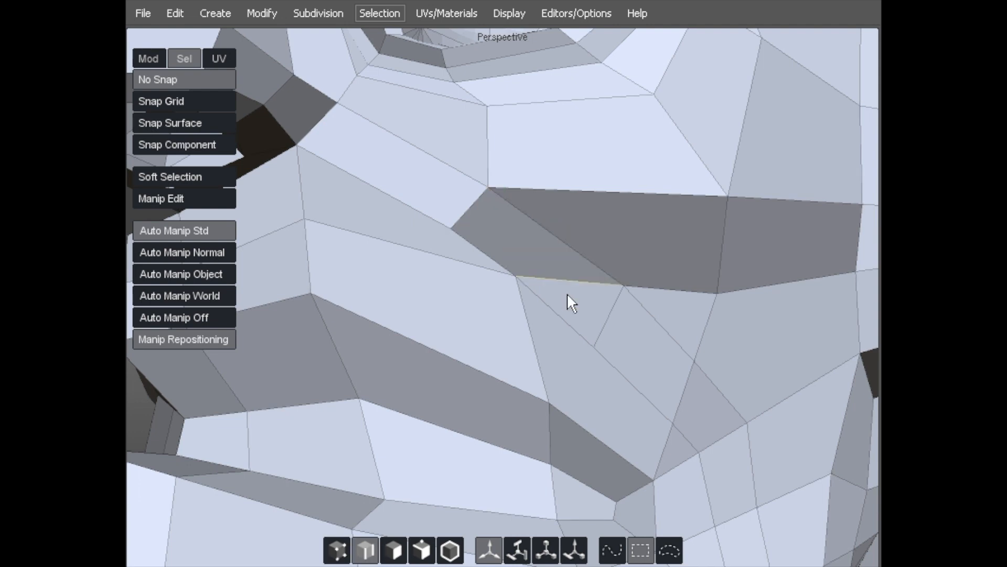
# Reposition the vertices below the cheek fold to even out the new edge flow toward the mouth corner.
pyautogui.press('1')
pyautogui.moveTo(512, 275); pyautogui.dragTo(514, 289)
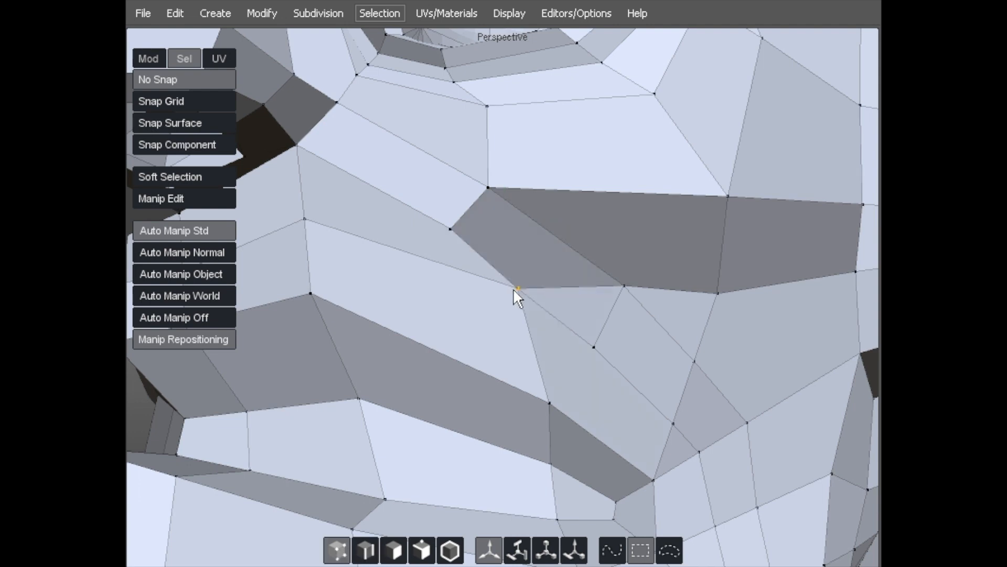
pyautogui.moveTo(616, 301); pyautogui.dragTo(422, 204, button='middle')
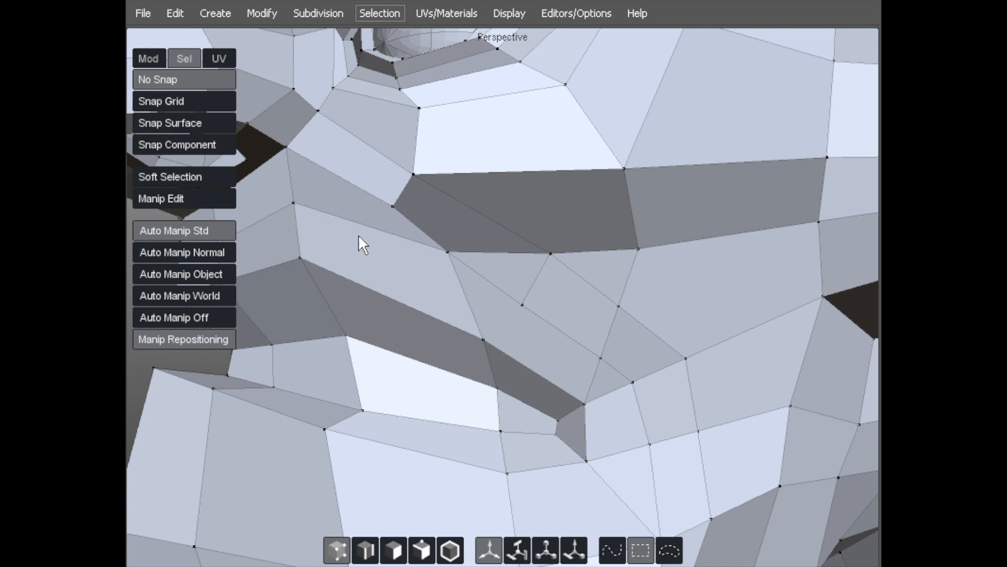
pyautogui.moveTo(430, 250); pyautogui.dragTo(515, 234)
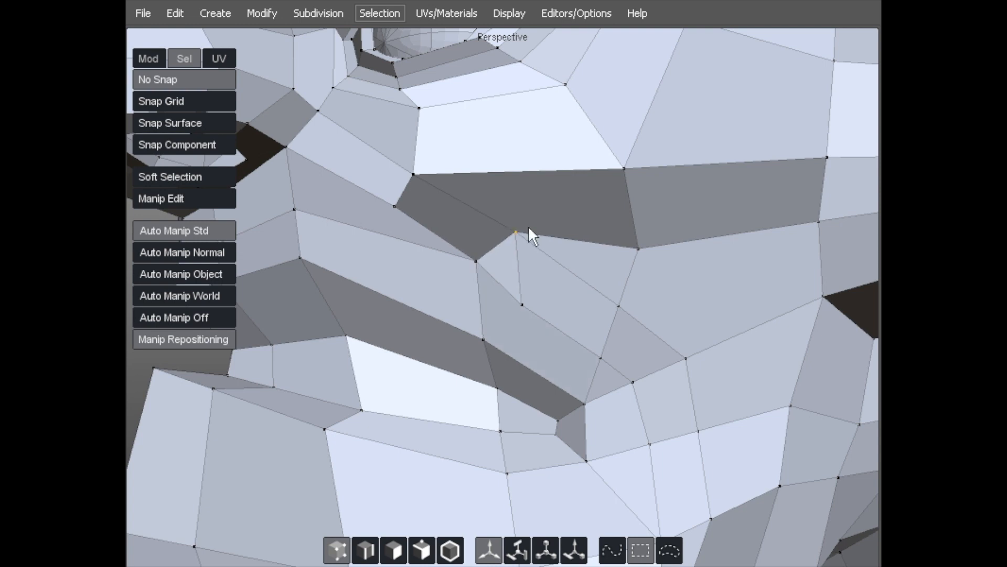
pyautogui.keyDown('alt'); pyautogui.moveTo(537, 235); pyautogui.dragTo(473, 260, button='right'); pyautogui.keyUp('alt')
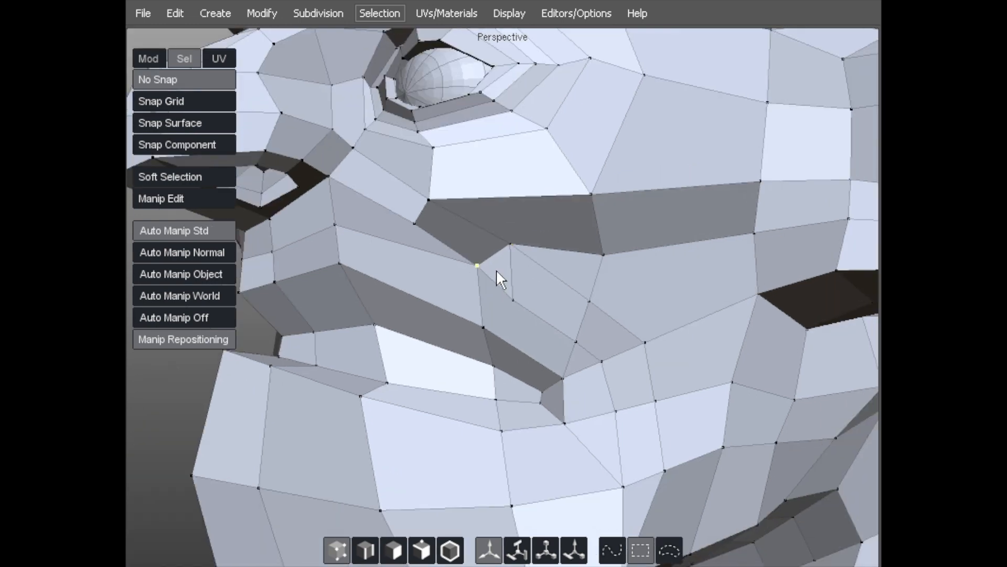
# Cut a new edge line from the cheek vertex below the fold, past the mouth corner and down to the jaw's lower edge.
pyautogui.keyDown('alt'); pyautogui.moveTo(473, 260); pyautogui.dragTo(471, 241, button='middle'); pyautogui.keyUp('alt')
pyautogui.moveTo(472, 242); pyautogui.dragTo(445, 271)
pyautogui.press('f')
pyautogui.click(497, 266)
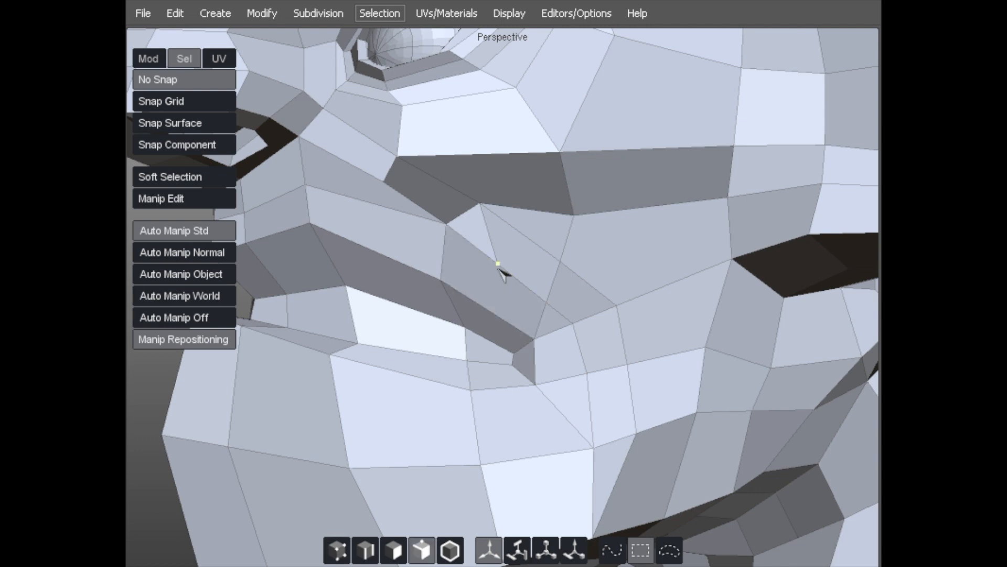
pyautogui.click(493, 313)
pyautogui.click(490, 341)
pyautogui.click(493, 363)
pyautogui.click(494, 388)
pyautogui.keyDown('alt'); pyautogui.moveTo(561, 328); pyautogui.dragTo(510, 314, button='right'); pyautogui.keyUp('alt')
pyautogui.keyDown('alt'); pyautogui.moveTo(510, 315); pyautogui.dragTo(502, 290, button='middle'); pyautogui.keyUp('alt')
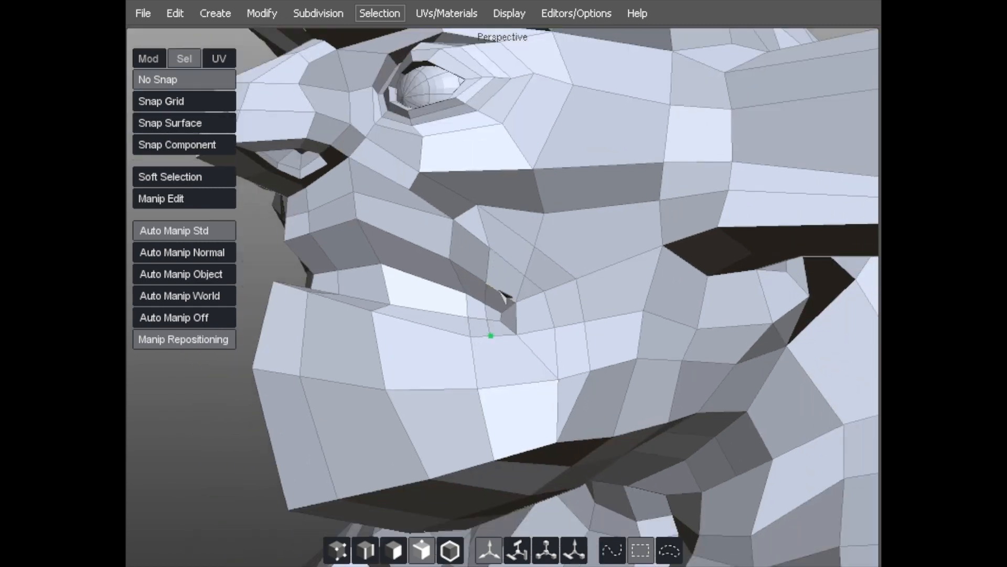
pyautogui.click(506, 385)
pyautogui.click(525, 450)
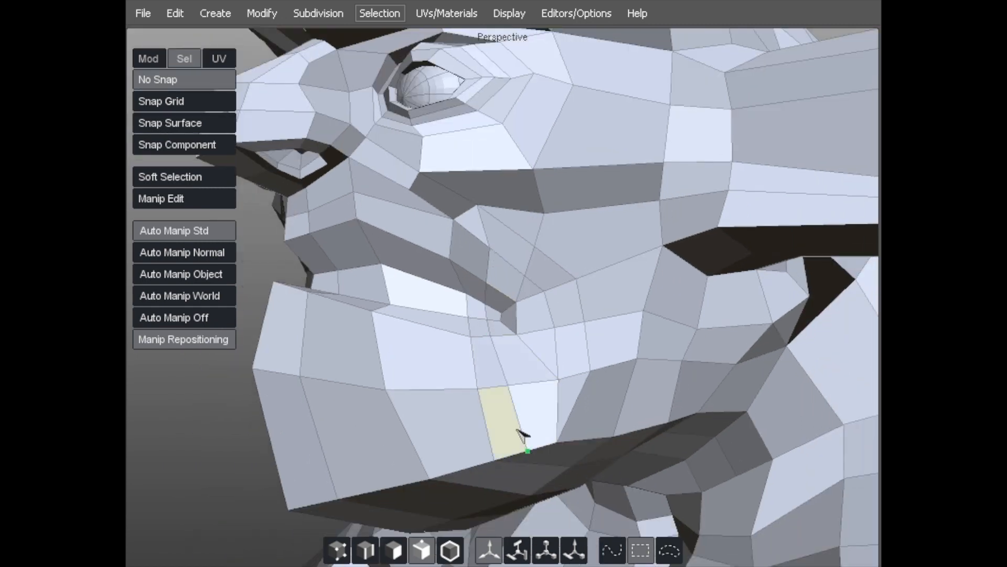
pyautogui.rightClick(516, 428)
pyautogui.press('a')
# Cut a short connecting edge across the cheek just below the fold and delete the redundant diagonal edge beside it.
pyautogui.keyDown('alt'); pyautogui.moveTo(467, 252); pyautogui.dragTo(492, 232, button='right'); pyautogui.keyUp('alt')
pyautogui.keyDown('alt'); pyautogui.moveTo(490, 234); pyautogui.dragTo(461, 275, button='middle'); pyautogui.keyUp('alt')
pyautogui.press('c')
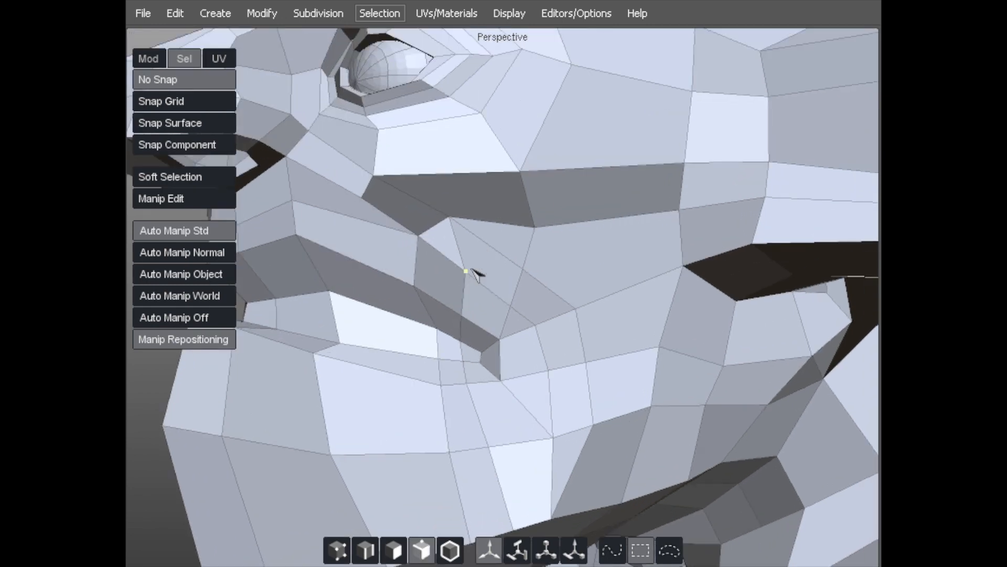
pyautogui.click(465, 271)
pyautogui.click(490, 245)
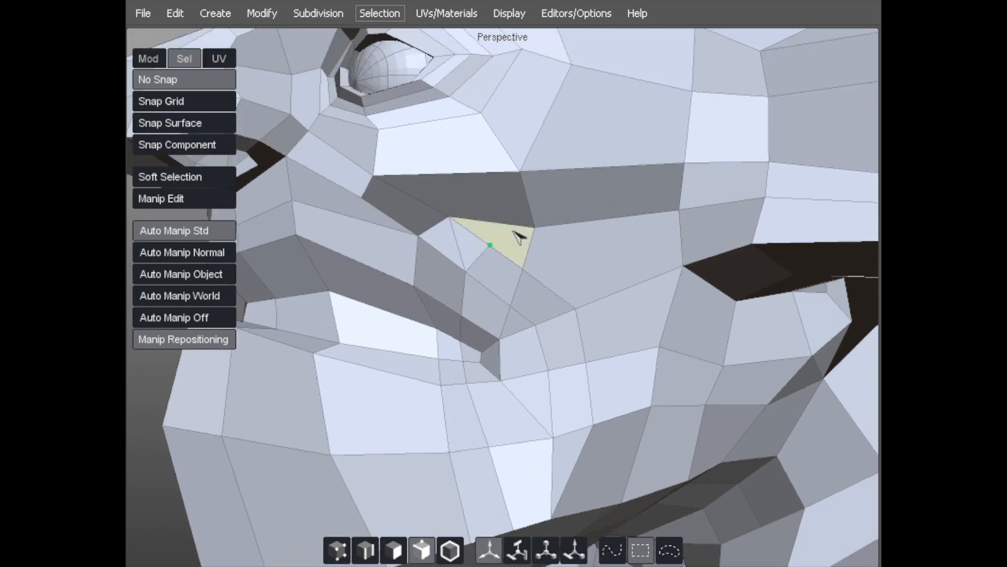
pyautogui.press('a')
pyautogui.press('s')
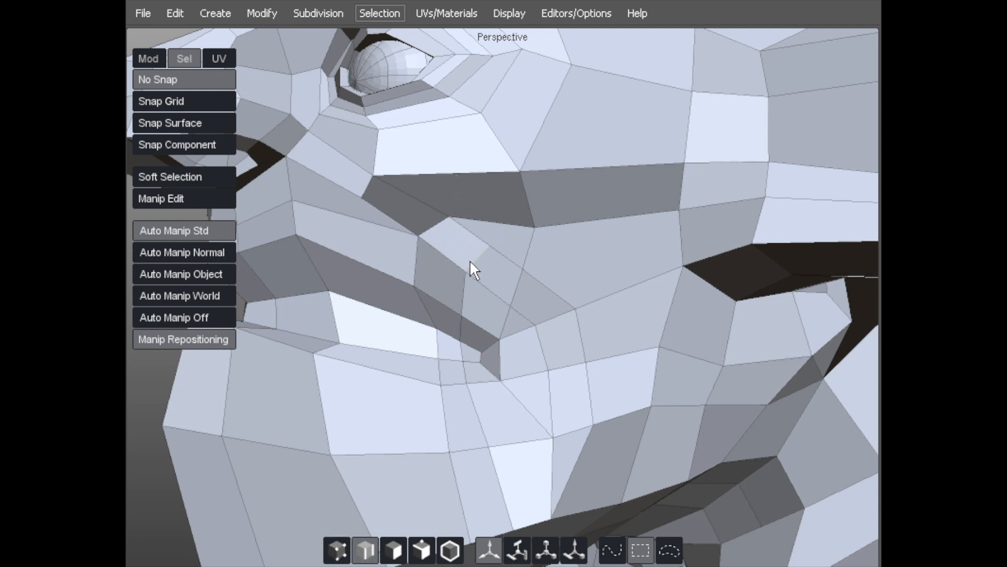
# Reposition the vertices below and along the cheek fold to even out the faces around the new cuts.
pyautogui.press('a')
pyautogui.moveTo(437, 225); pyautogui.dragTo(430, 220)
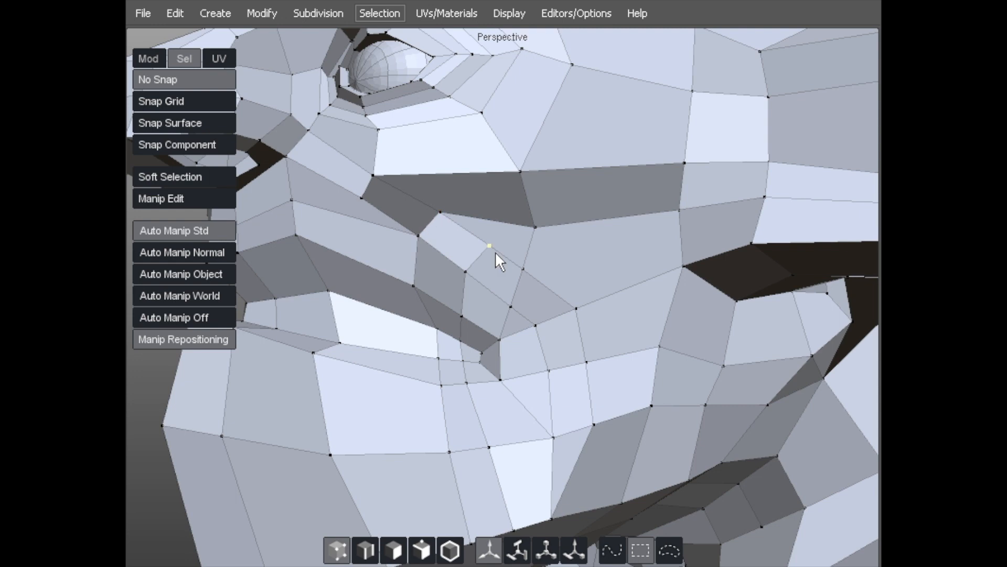
pyautogui.moveTo(524, 228); pyautogui.dragTo(522, 215)
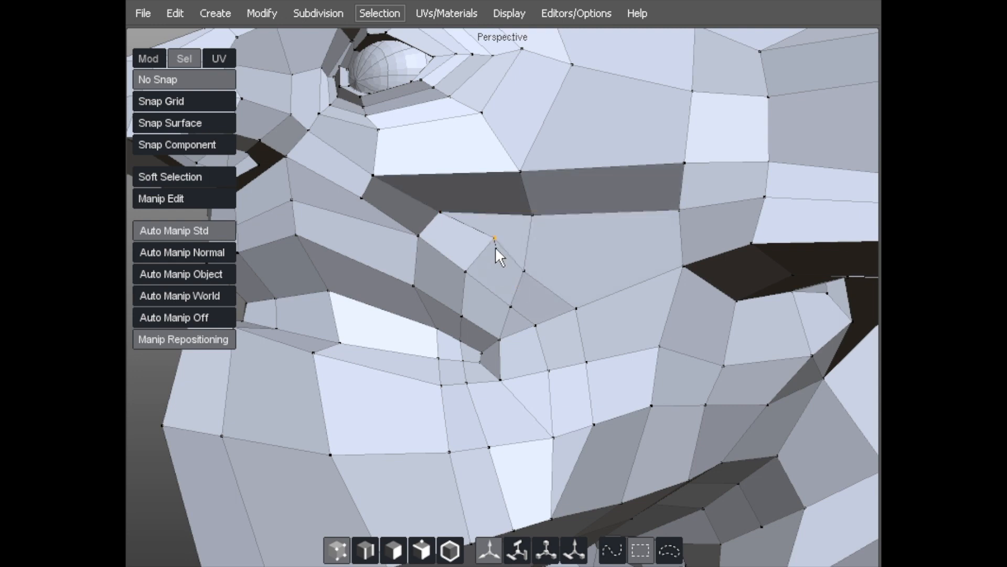
pyautogui.moveTo(493, 235); pyautogui.dragTo(531, 262)
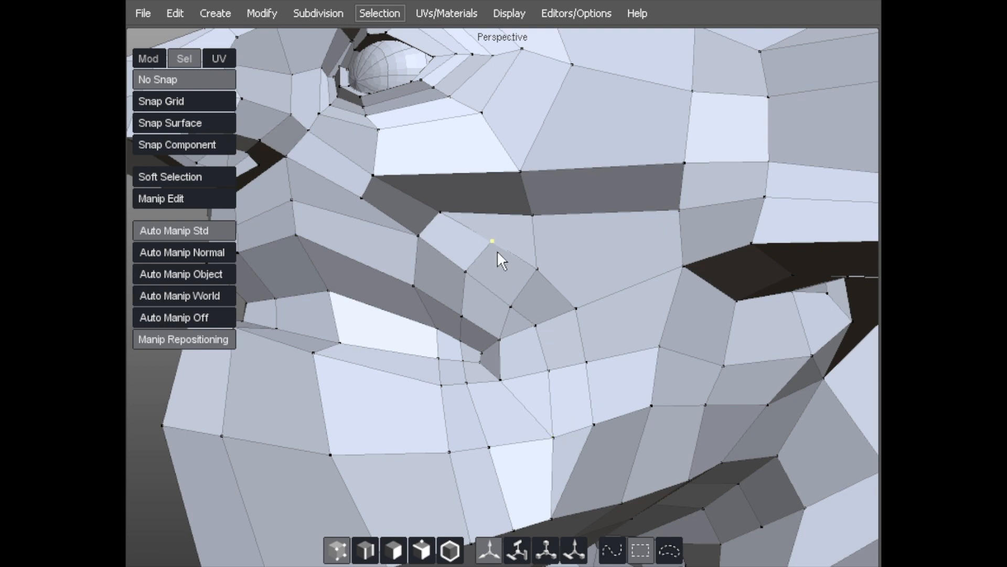
pyautogui.scroll(-1, 327, 181)
pyautogui.moveTo(485, 240); pyautogui.dragTo(488, 249)
pyautogui.moveTo(528, 215); pyautogui.dragTo(528, 210)
pyautogui.keyDown('alt'); pyautogui.moveTo(425, 165); pyautogui.dragTo(461, 124, button='middle'); pyautogui.keyUp('alt')
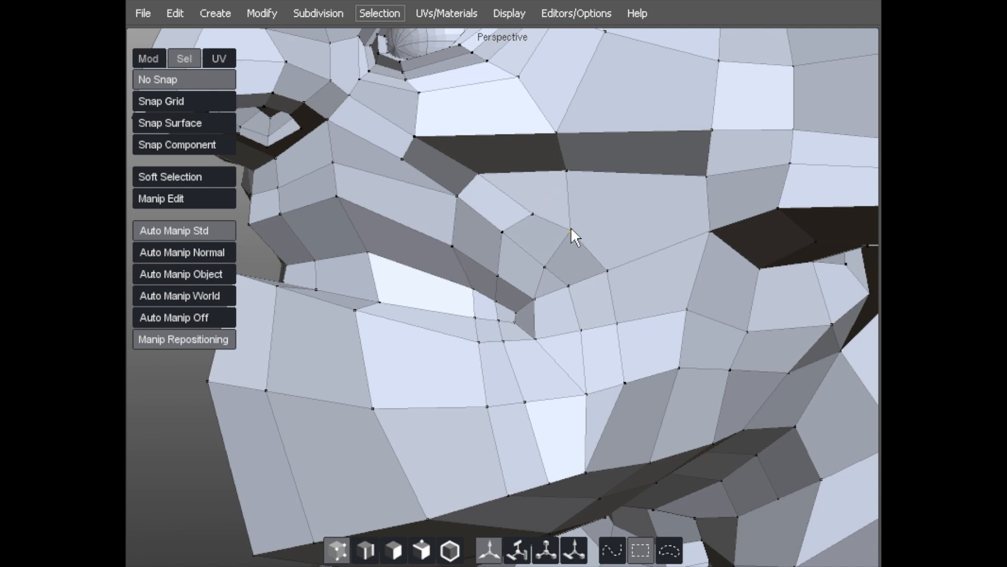
pyautogui.moveTo(567, 173)
pyautogui.mouseDown()
pyautogui.moveTo(565, 197)
pyautogui.moveTo(565, 183)
pyautogui.mouseUp()
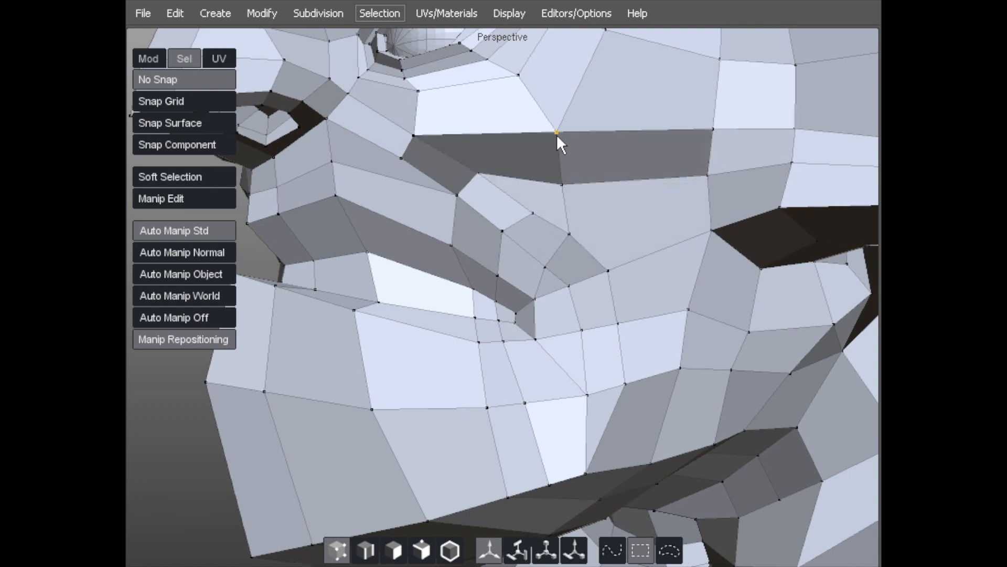
pyautogui.keyDown('alt'); pyautogui.moveTo(556, 134); pyautogui.dragTo(524, 139); pyautogui.keyUp('alt')
pyautogui.moveTo(657, 167); pyautogui.dragTo(637, 165)
pyautogui.keyDown('alt'); pyautogui.moveTo(423, 139); pyautogui.dragTo(521, 114); pyautogui.keyUp('alt')
# Cut a new edge line from the jaw side below the mouth corner across the jaw's underside toward the chin.
pyautogui.keyDown('alt'); pyautogui.moveTo(608, 309); pyautogui.dragTo(560, 228, button='middle'); pyautogui.keyUp('alt')
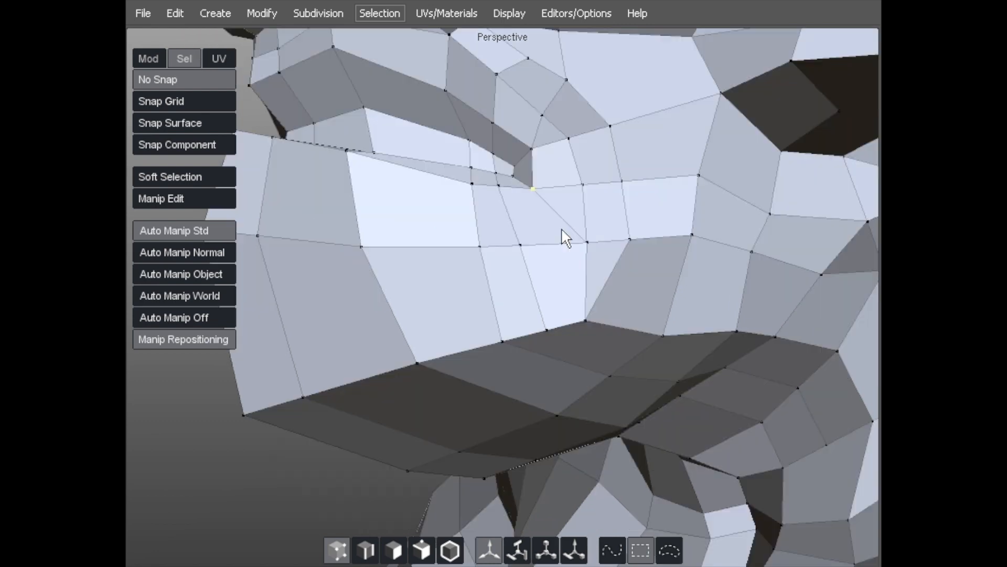
pyautogui.keyDown('alt'); pyautogui.moveTo(561, 228); pyautogui.dragTo(628, 234); pyautogui.keyUp('alt')
pyautogui.hotkey('alt', 'x')
pyautogui.click(643, 231)
pyautogui.click(649, 326)
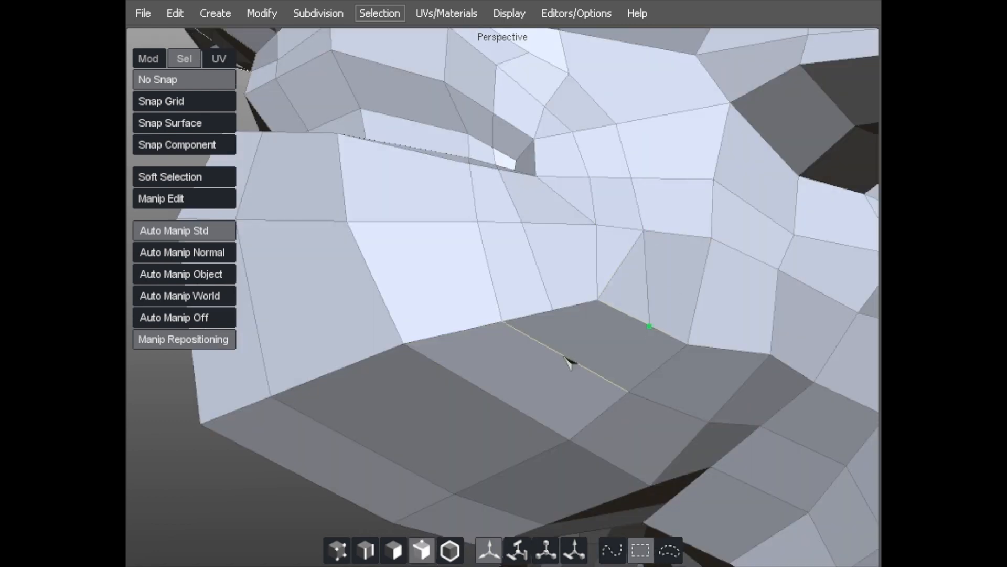
pyautogui.click(577, 363)
pyautogui.click(524, 416)
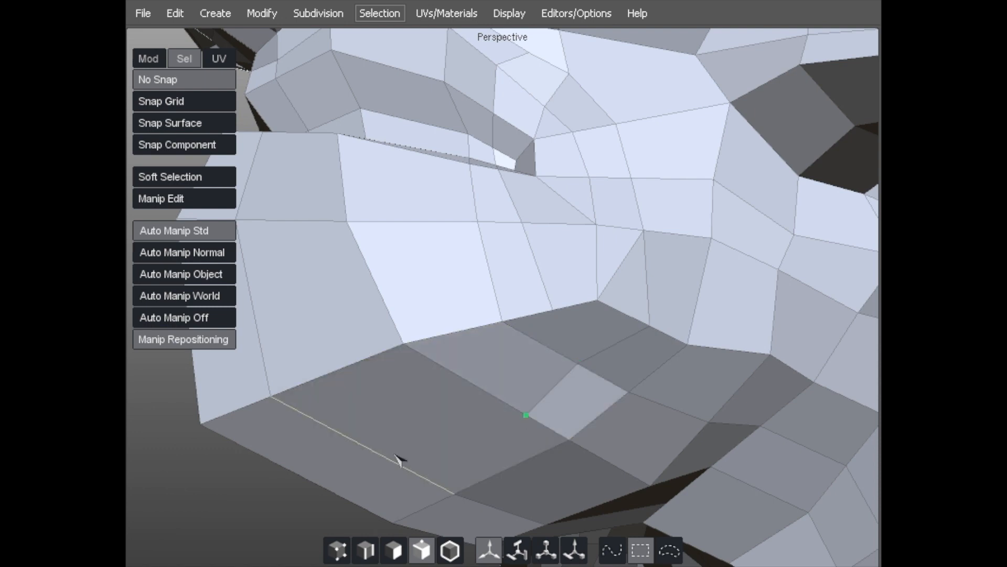
pyautogui.click(377, 455)
pyautogui.click(311, 481)
pyautogui.rightClick(312, 481)
# Delete the diagonal edge on the jaw side between the new cut and the jaw's lower edge.
pyautogui.keyDown('alt'); pyautogui.moveTo(663, 321); pyautogui.dragTo(439, 349, button='right'); pyautogui.keyUp('alt')
pyautogui.keyDown('alt'); pyautogui.moveTo(439, 350); pyautogui.dragTo(549, 244); pyautogui.keyUp('alt')
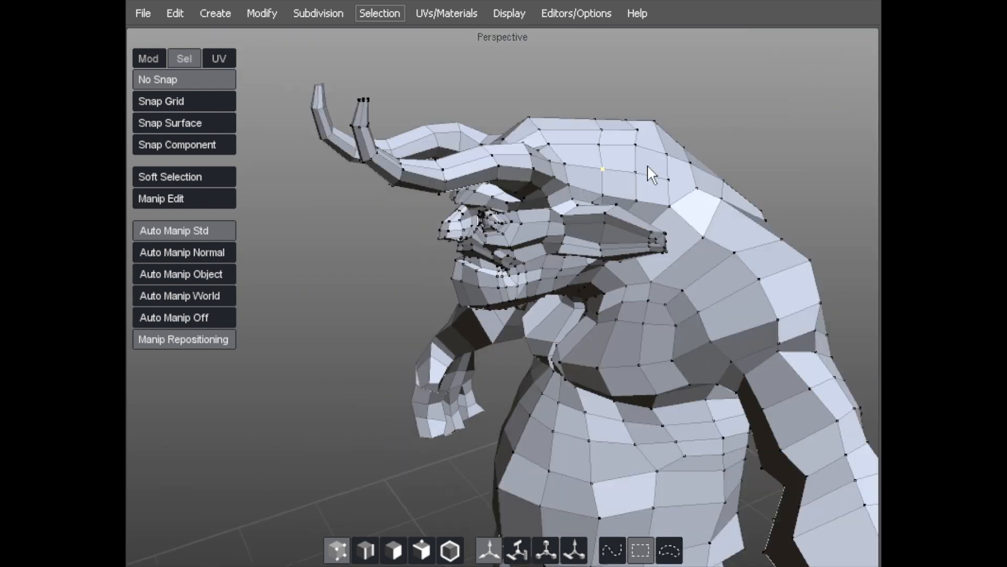
pyautogui.keyDown('alt'); pyautogui.moveTo(437, 187); pyautogui.dragTo(624, 377); pyautogui.keyUp('alt')
pyautogui.keyDown('alt'); pyautogui.moveTo(599, 219); pyautogui.dragTo(814, 184); pyautogui.keyUp('alt')
pyautogui.keyDown('alt'); pyautogui.moveTo(442, 274); pyautogui.dragTo(490, 271, button='right'); pyautogui.keyUp('alt')
pyautogui.keyDown('alt'); pyautogui.moveTo(446, 265); pyautogui.dragTo(448, 288); pyautogui.keyUp('alt')
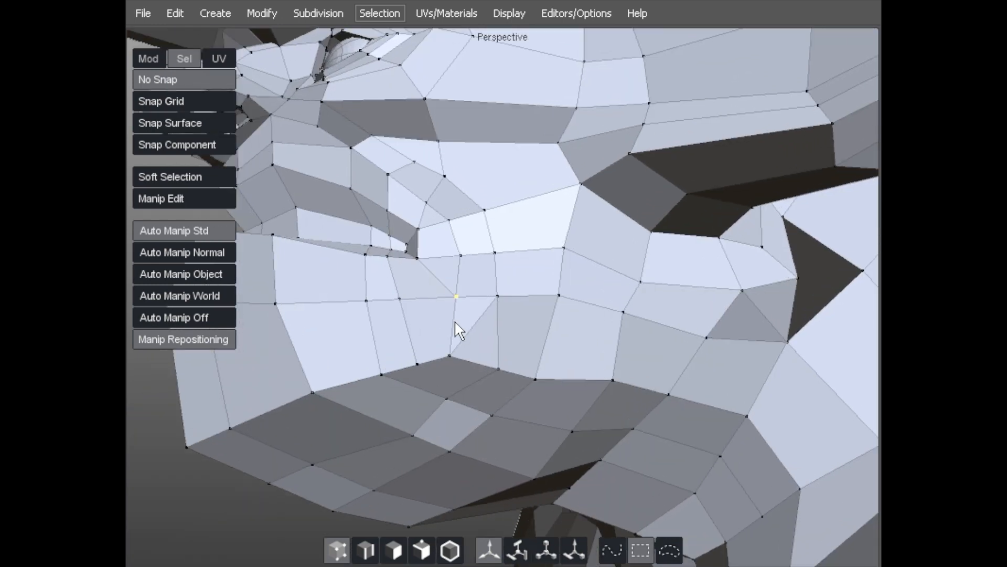
pyautogui.press('F10')
pyautogui.click(472, 324)
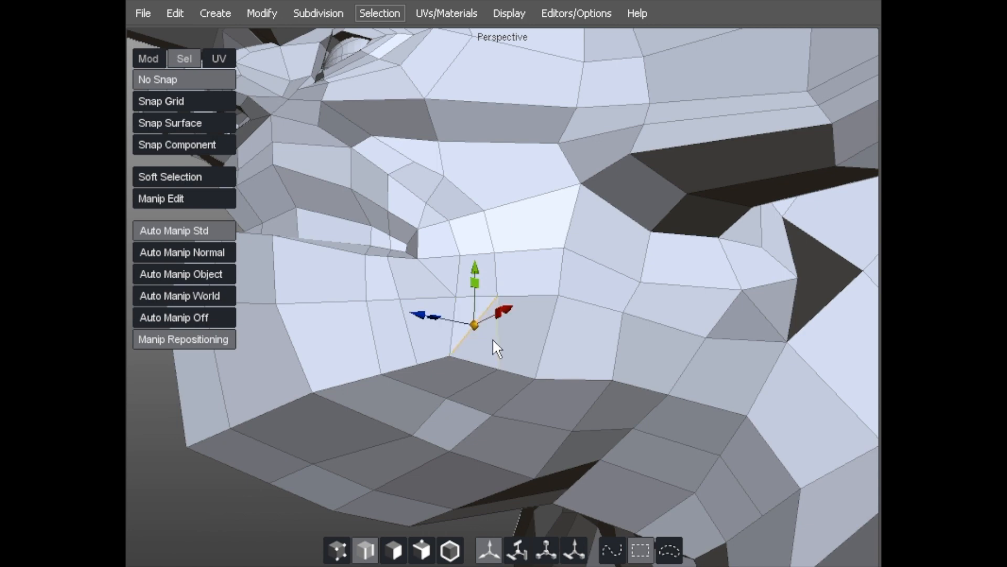
pyautogui.press('Delete')
# Reposition the vertices on the jaw side below the mouth corner and along the jaw's lower edge to space them evenly.
pyautogui.press('F9')
pyautogui.moveTo(423, 364)
pyautogui.keyDown('alt'); pyautogui.mouseDown()
pyautogui.moveTo(414, 335)
pyautogui.moveTo(442, 361)
pyautogui.mouseUp(); pyautogui.keyUp('alt')
pyautogui.moveTo(436, 328); pyautogui.dragTo(430, 327, button='middle')
pyautogui.keyDown('alt'); pyautogui.moveTo(430, 326); pyautogui.dragTo(487, 278, button='right'); pyautogui.keyUp('alt')
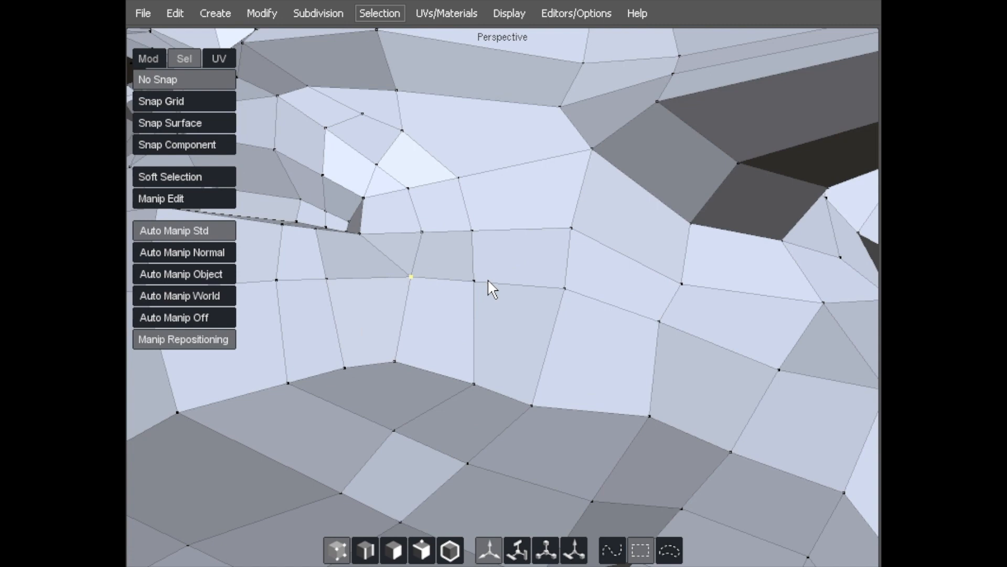
pyautogui.keyDown('alt'); pyautogui.moveTo(487, 279); pyautogui.dragTo(512, 319, button='middle'); pyautogui.keyUp('alt')
pyautogui.keyDown('alt'); pyautogui.moveTo(421, 349); pyautogui.dragTo(407, 351); pyautogui.keyUp('alt')
pyautogui.keyDown('alt'); pyautogui.moveTo(407, 351); pyautogui.dragTo(471, 423, button='middle'); pyautogui.keyUp('alt')
pyautogui.moveTo(503, 313); pyautogui.dragTo(506, 321, button='middle')
pyautogui.moveTo(489, 376); pyautogui.dragTo(464, 357, button='middle')
pyautogui.moveTo(495, 320); pyautogui.dragTo(479, 321, button='middle')
pyautogui.keyDown('alt'); pyautogui.moveTo(485, 177); pyautogui.dragTo(391, 208, button='right'); pyautogui.keyUp('alt')
pyautogui.keyDown('alt'); pyautogui.moveTo(527, 360); pyautogui.dragTo(511, 320); pyautogui.keyUp('alt')
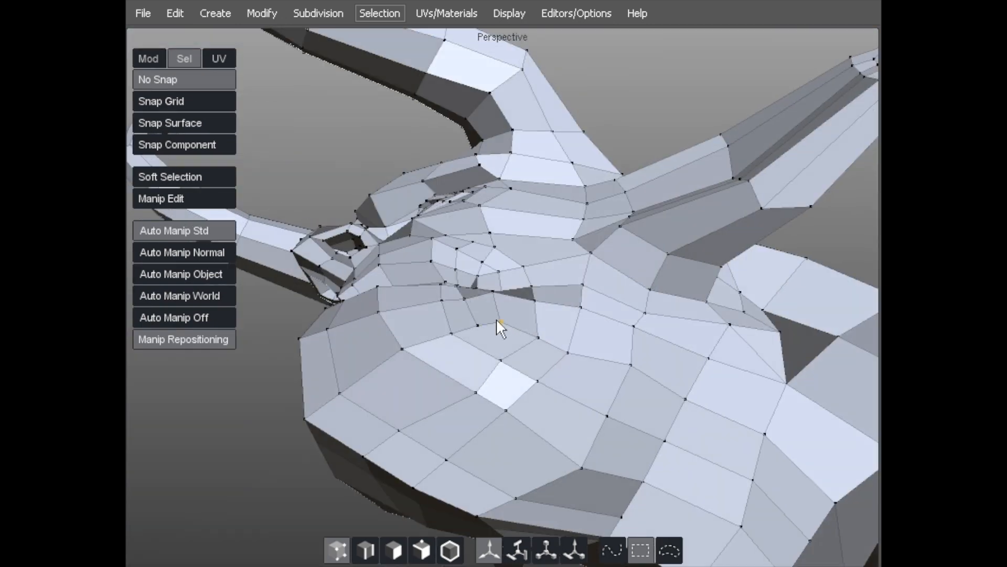
pyautogui.keyDown('alt'); pyautogui.moveTo(454, 363); pyautogui.dragTo(474, 439); pyautogui.keyUp('alt')
pyautogui.press('3')
pyautogui.click(470, 439)
pyautogui.keyDown('shift'); pyautogui.click(502, 418); pyautogui.keyUp('shift')
pyautogui.hotkey('alt', 'e')
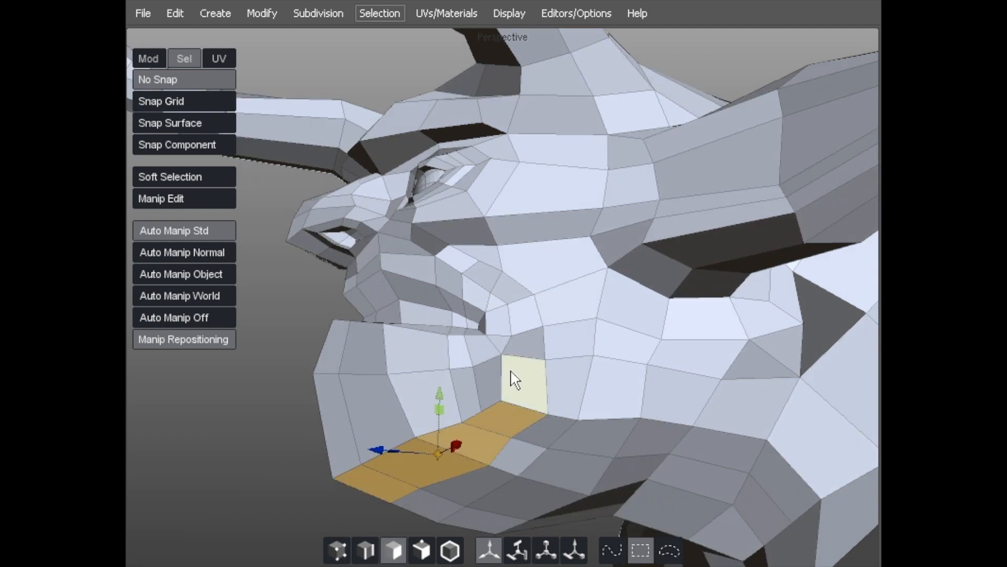
pyautogui.keyDown('shift'); pyautogui.click(523, 376); pyautogui.keyUp('shift')
# Split the ring of faces running from the jaw beside the mouth corner up to the nose with a new edge loop.
pyautogui.click(527, 387)
pyautogui.keyDown('shift'); pyautogui.click(534, 342); pyautogui.keyUp('shift')
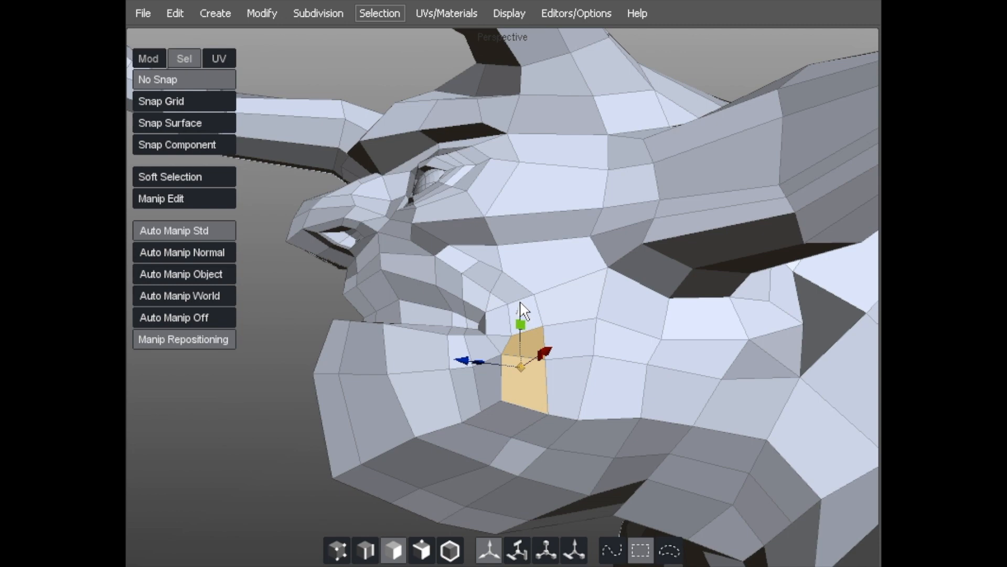
pyautogui.keyDown('alt'); pyautogui.moveTo(433, 256); pyautogui.dragTo(444, 255); pyautogui.keyUp('alt')
pyautogui.keyDown('shift'); pyautogui.click(263, 171); pyautogui.keyUp('shift')
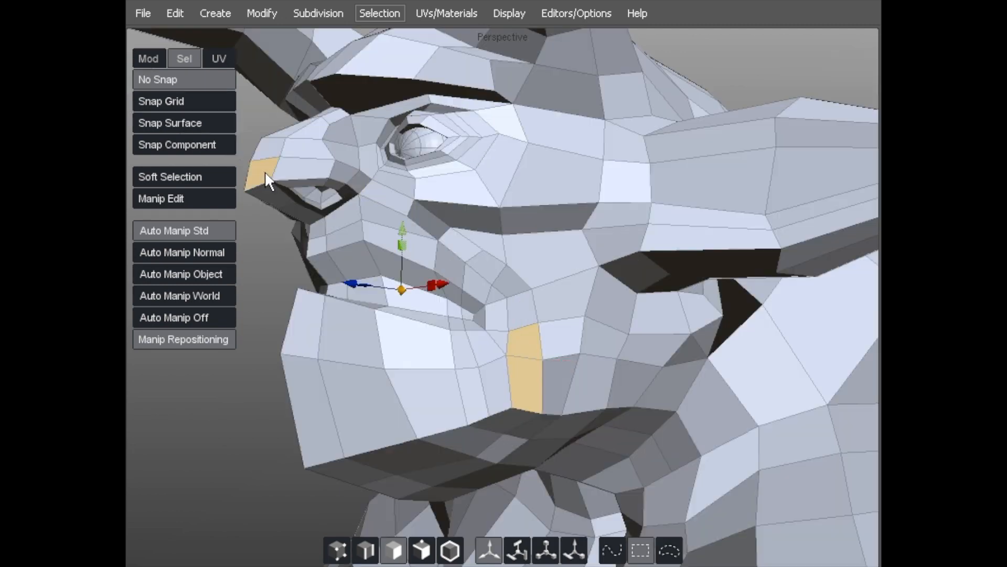
pyautogui.hotkey('alt', 'e')
pyautogui.hotkey('shift', 'x')
# Reposition the vertices on the side of the nose to form a crease between the nose and the inner eye area.
pyautogui.keyDown('alt'); pyautogui.moveTo(265, 171); pyautogui.dragTo(546, 373); pyautogui.keyUp('alt')
pyautogui.press('a')
pyautogui.keyDown('alt'); pyautogui.moveTo(509, 338); pyautogui.dragTo(531, 423, button='right'); pyautogui.keyUp('alt')
pyautogui.moveTo(545, 454); pyautogui.dragTo(535, 412, button='middle')
pyautogui.keyDown('alt'); pyautogui.moveTo(599, 429); pyautogui.dragTo(409, 424); pyautogui.keyUp('alt')
pyautogui.moveTo(521, 418); pyautogui.dragTo(569, 438, button='middle')
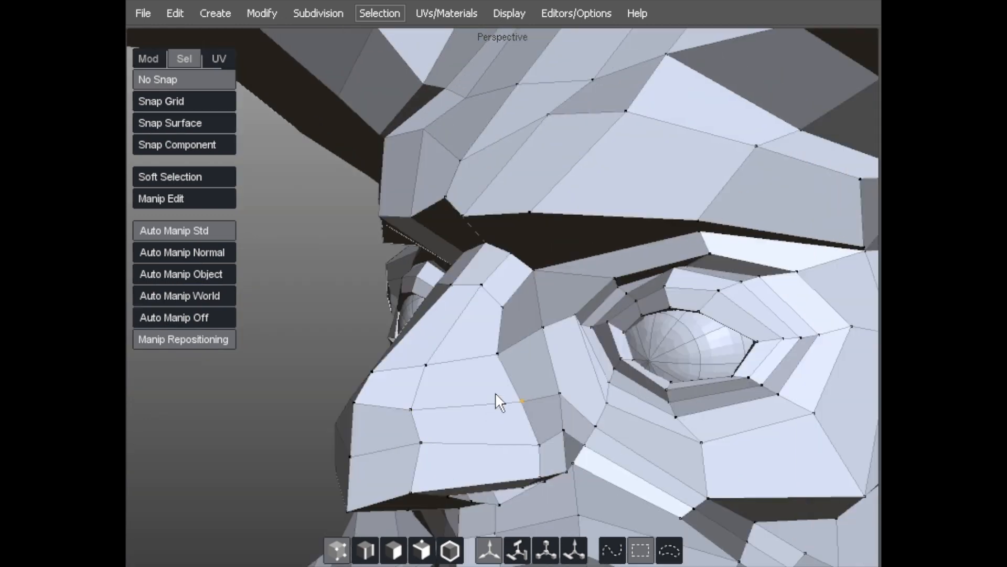
pyautogui.moveTo(557, 389); pyautogui.dragTo(509, 395, button='middle')
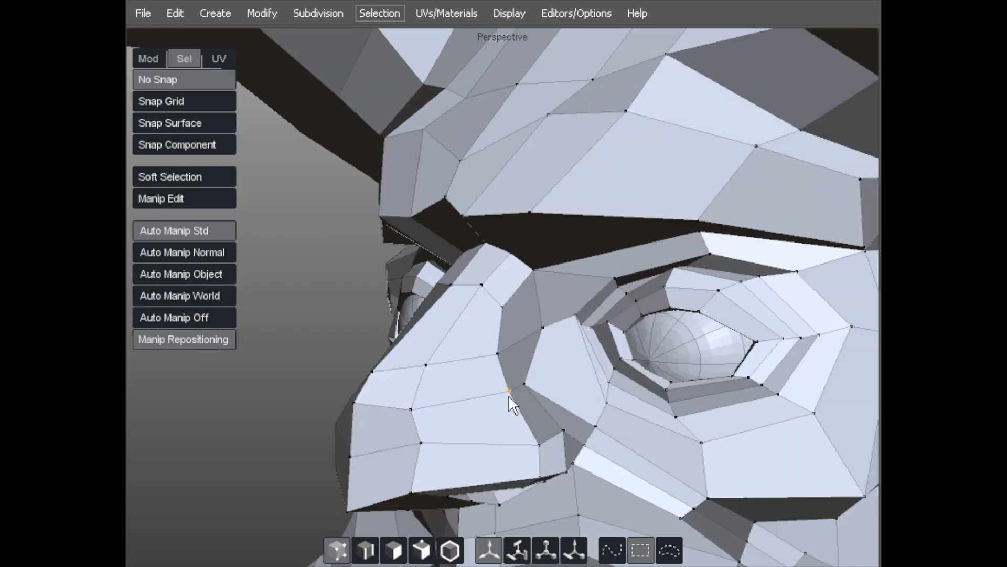
# Reposition the vertices on the nostril wing and the front of the nose to shape the nose's side planes.
pyautogui.keyDown('alt'); pyautogui.moveTo(534, 442); pyautogui.dragTo(514, 373); pyautogui.keyUp('alt')
pyautogui.keyDown('alt'); pyautogui.moveTo(556, 335); pyautogui.dragTo(619, 278); pyautogui.keyUp('alt')
pyautogui.keyDown('alt'); pyautogui.moveTo(628, 353); pyautogui.dragTo(578, 309); pyautogui.keyUp('alt')
pyautogui.moveTo(511, 281); pyautogui.dragTo(520, 317)
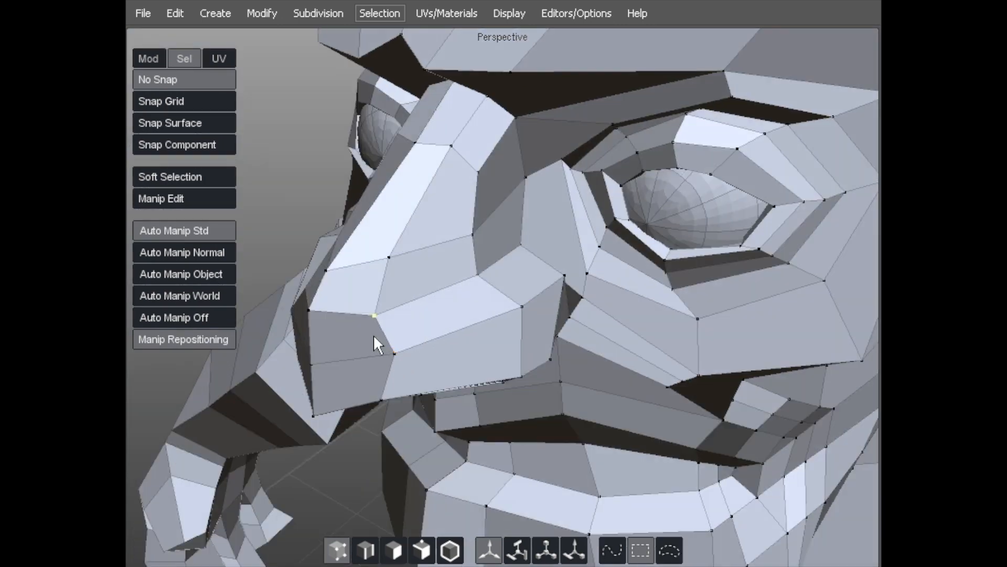
pyautogui.moveTo(395, 316); pyautogui.dragTo(557, 309, button='middle')
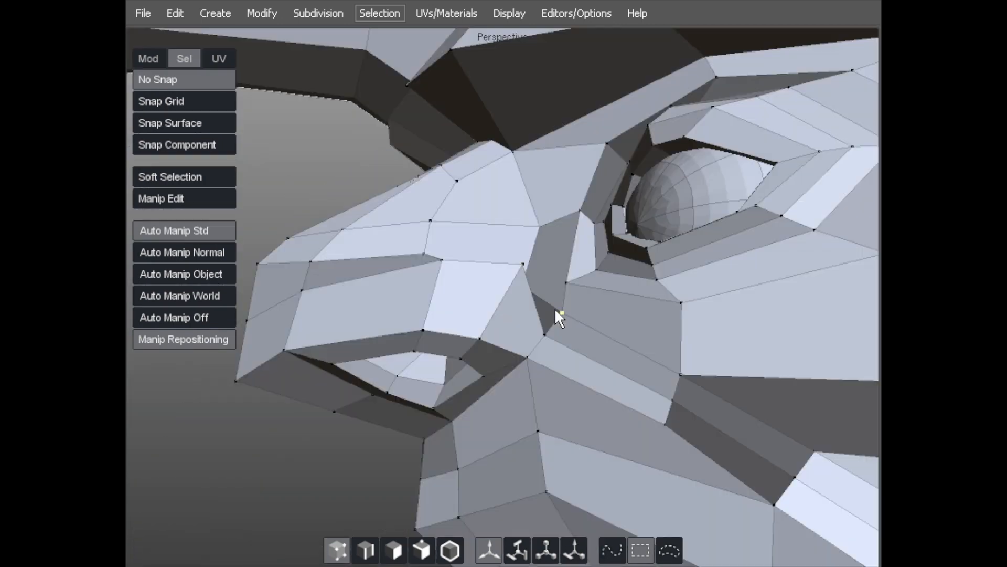
pyautogui.moveTo(535, 366); pyautogui.dragTo(404, 290, button='middle')
pyautogui.moveTo(407, 269); pyautogui.dragTo(382, 268)
pyautogui.keyDown('alt'); pyautogui.moveTo(383, 267); pyautogui.dragTo(231, 270, button='right'); pyautogui.keyUp('alt')
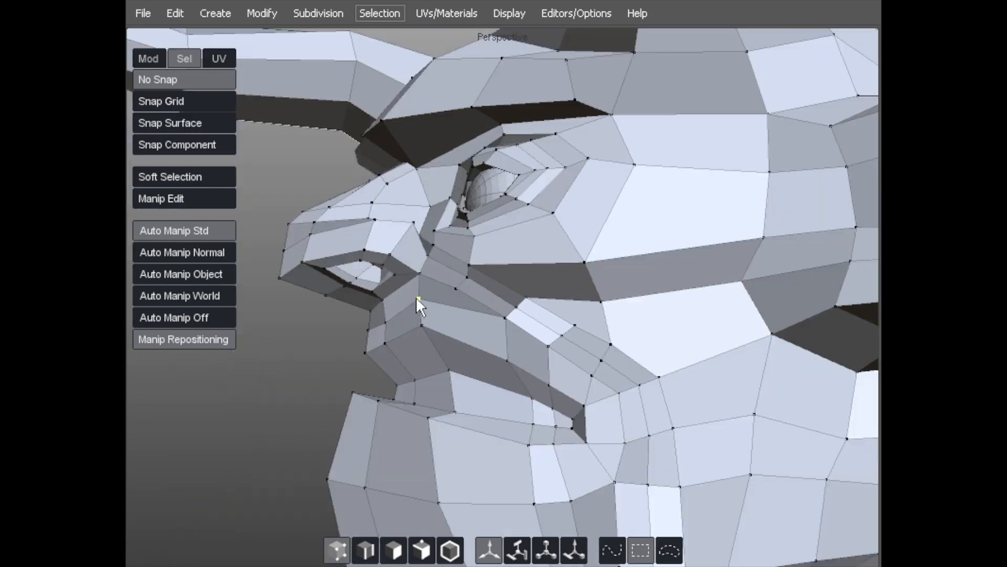
# Shape the crease from the nostril across the cheek and around the mouth corner by moving its vertices.
pyautogui.keyDown('alt'); pyautogui.moveTo(424, 306); pyautogui.dragTo(463, 288, button='right'); pyautogui.keyUp('alt')
pyautogui.moveTo(463, 288); pyautogui.dragTo(454, 292)
pyautogui.moveTo(451, 268); pyautogui.dragTo(483, 328, button='middle')
pyautogui.moveTo(483, 328); pyautogui.dragTo(667, 401)
pyautogui.keyDown('alt'); pyautogui.moveTo(629, 342); pyautogui.dragTo(487, 250, button='right'); pyautogui.keyUp('alt')
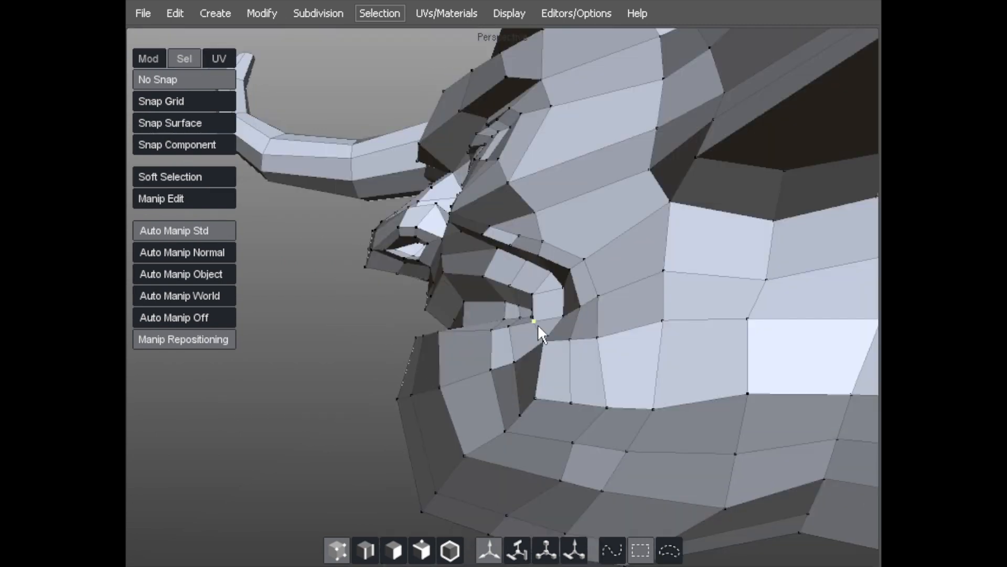
pyautogui.moveTo(558, 329); pyautogui.dragTo(563, 361)
pyautogui.moveTo(526, 399); pyautogui.dragTo(549, 406)
# Adjust the vertices of the cheek fold and the rear end of the cheekbone.
pyautogui.keyDown('alt'); pyautogui.moveTo(517, 367); pyautogui.dragTo(552, 376); pyautogui.keyUp('alt')
pyautogui.keyDown('alt'); pyautogui.moveTo(553, 376); pyautogui.dragTo(493, 260, button='right'); pyautogui.keyUp('alt')
pyautogui.keyDown('alt'); pyautogui.moveTo(423, 215); pyautogui.dragTo(513, 196, button='right'); pyautogui.keyUp('alt')
pyautogui.moveTo(439, 183); pyautogui.dragTo(439, 158)
pyautogui.moveTo(530, 198); pyautogui.dragTo(521, 159)
pyautogui.moveTo(626, 149); pyautogui.dragTo(617, 139)
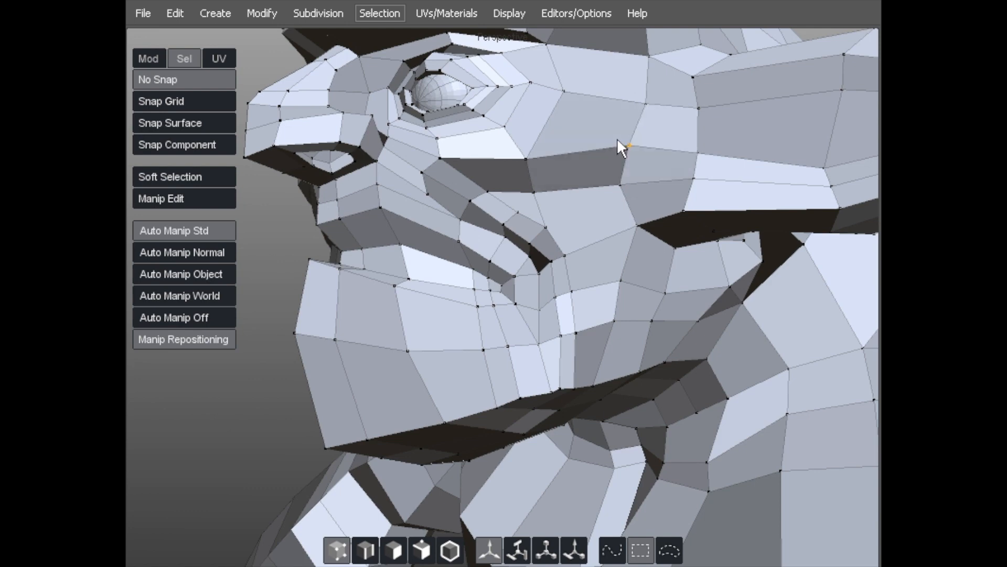
# Move the vertices at the mouth corner up and toward the front of the mouth, away from the deep cheek crease.
pyautogui.moveTo(618, 140); pyautogui.dragTo(334, 148, button='middle')
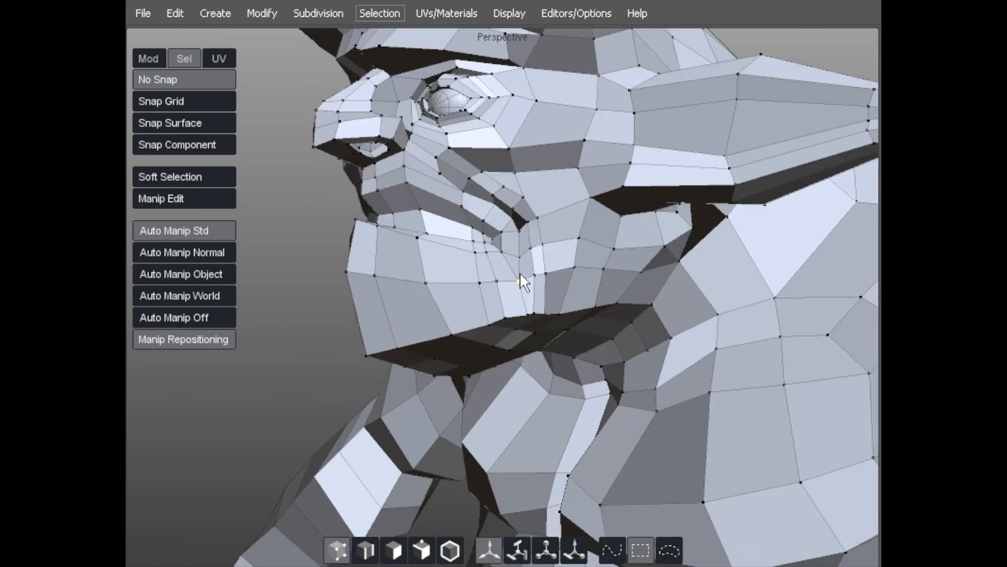
pyautogui.scroll(5, 427, 173)
pyautogui.scroll(-5, 427, 173)
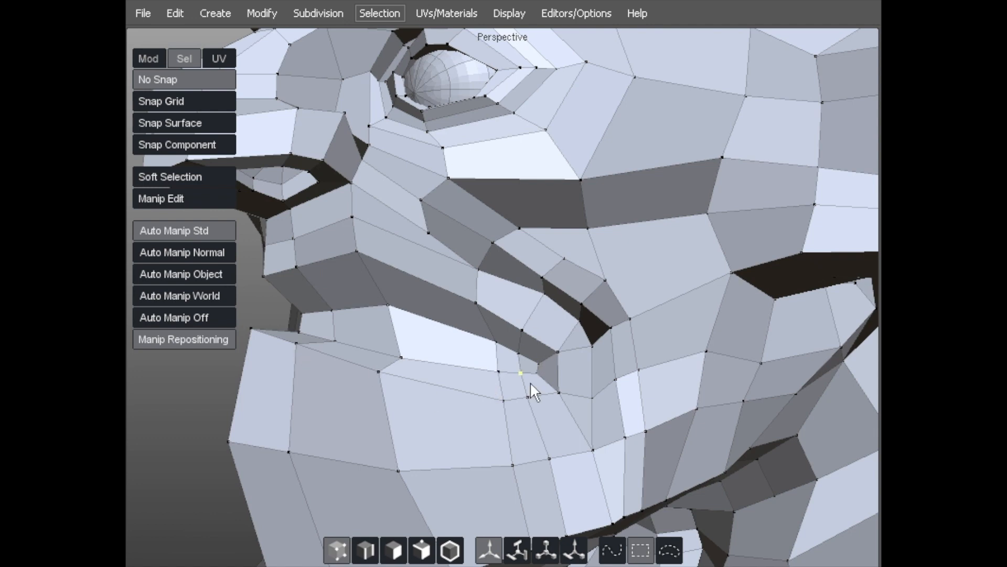
pyautogui.press('3')
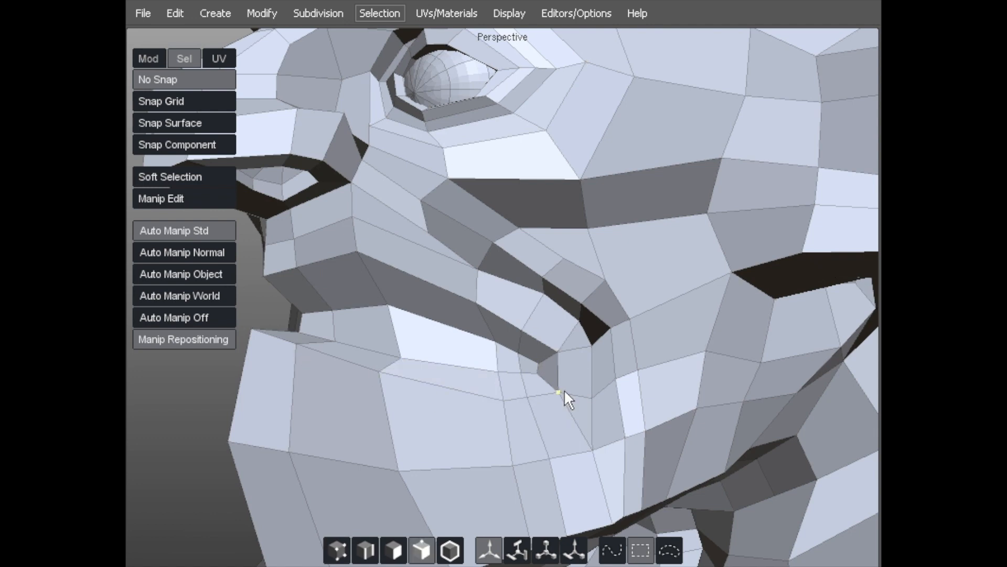
pyautogui.moveTo(535, 438); pyautogui.dragTo(486, 454, button='middle')
pyautogui.press('1')
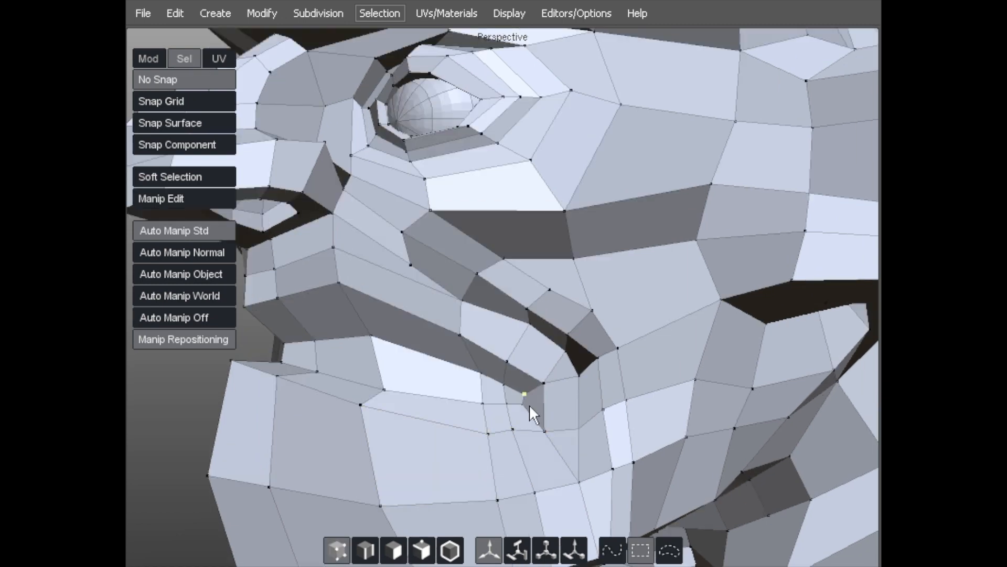
pyautogui.scroll(5, 549, 392)
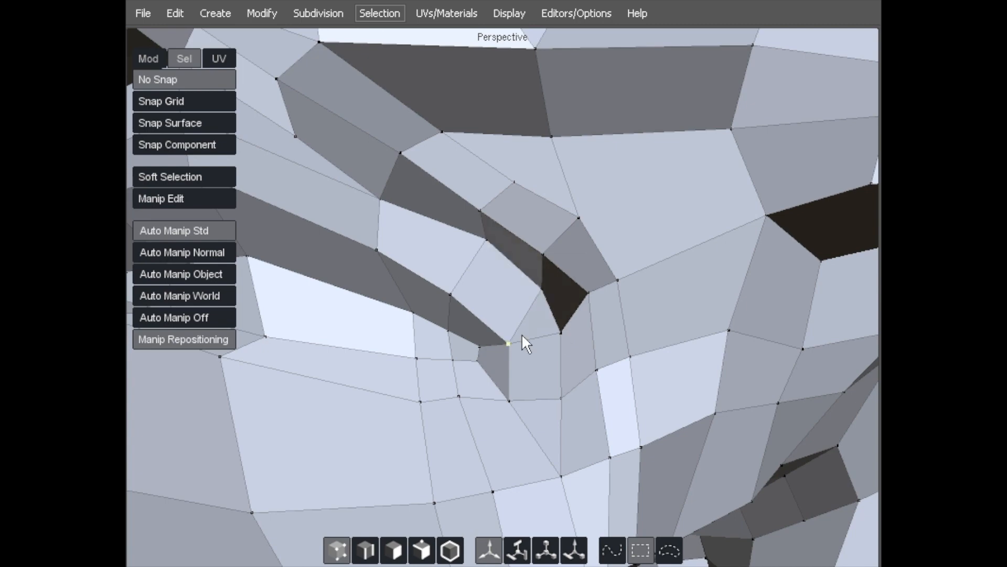
pyautogui.moveTo(515, 332); pyautogui.dragTo(468, 322)
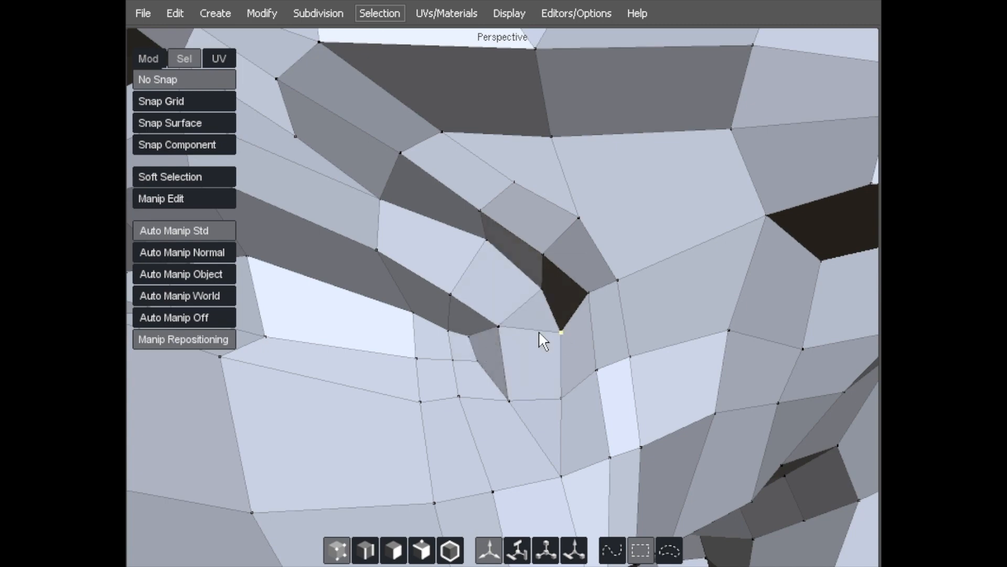
# Select the strip of faces between the lips up to the mouth corner and split it lengthwise with a new edge row.
pyautogui.scroll(-5, 423, 402)
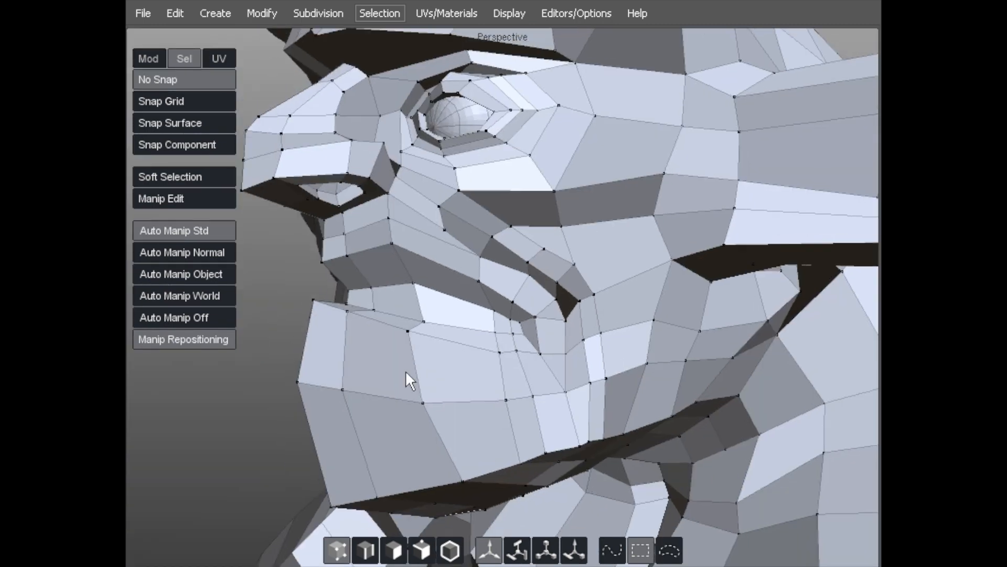
pyautogui.moveTo(339, 307)
pyautogui.mouseDown()
pyautogui.moveTo(400, 293)
pyautogui.moveTo(541, 331)
pyautogui.mouseUp()
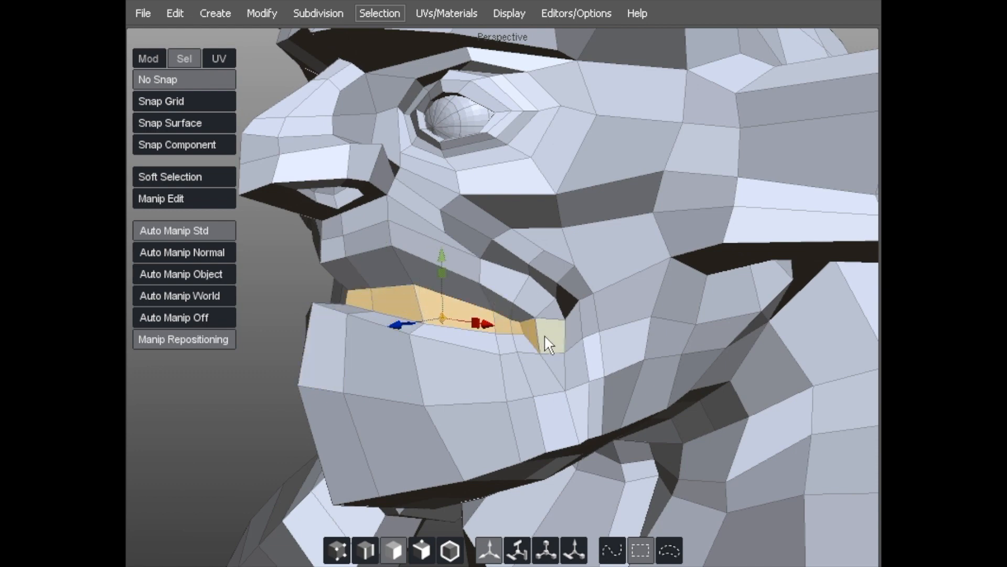
pyautogui.press('a')
pyautogui.scroll(3, 563, 337)
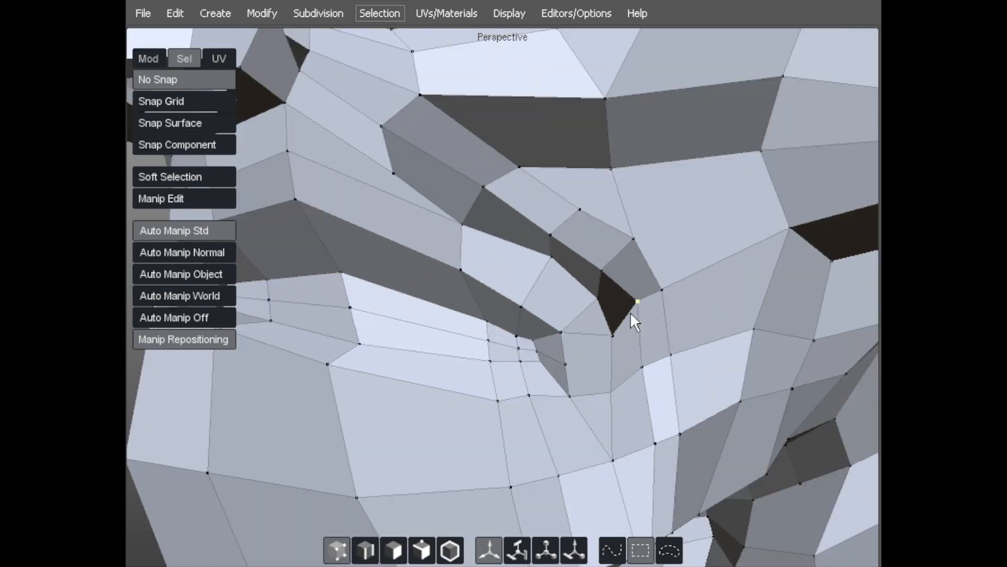
# Connect the two vertices beside the mouth corner with a new edge and remove the neighbouring edge below the cheek crease.
pyautogui.click(611, 334)
pyautogui.keyDown('shift'); pyautogui.click(566, 363); pyautogui.keyUp('shift')
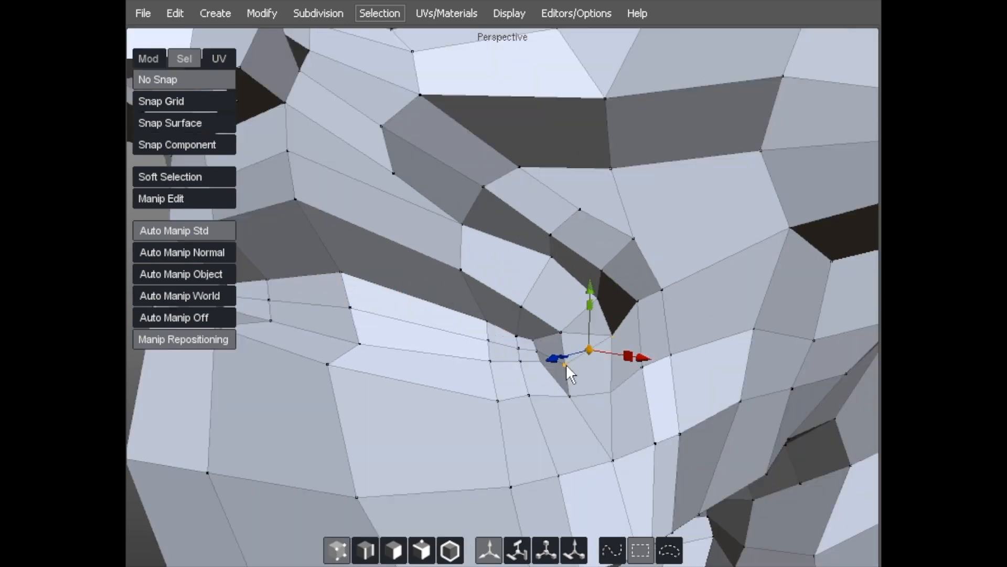
pyautogui.press('s')
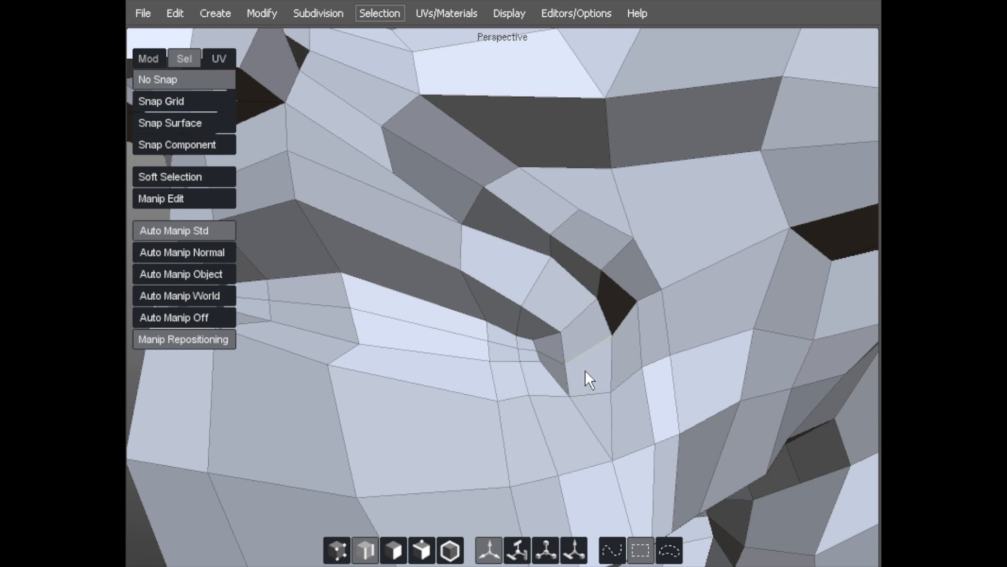
# Reposition the vertices at the mouth corner and along the lower end of the cheek crease to even out the faces.
pyautogui.press('a')
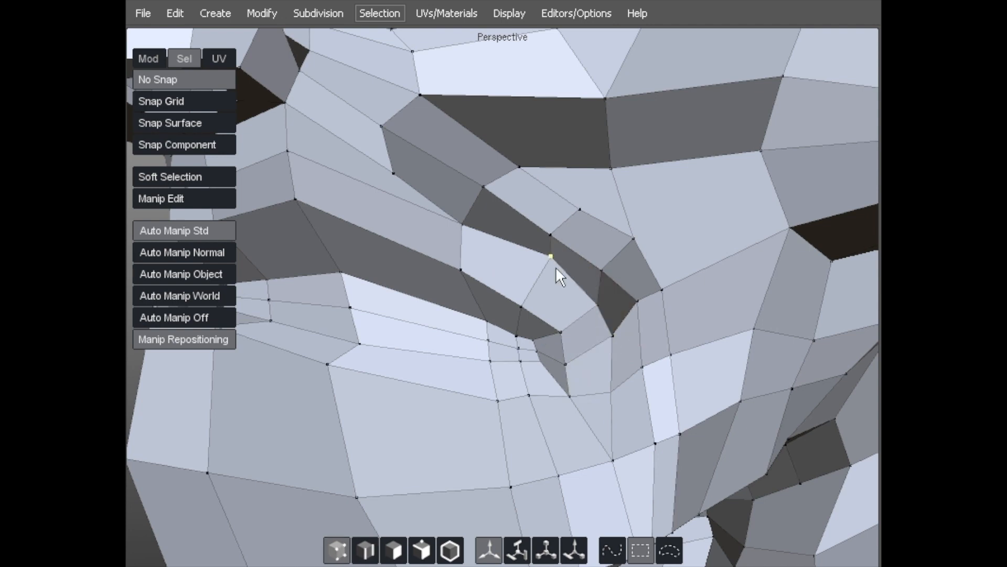
pyautogui.moveTo(465, 231); pyautogui.dragTo(468, 230)
pyautogui.moveTo(561, 343); pyautogui.dragTo(550, 373)
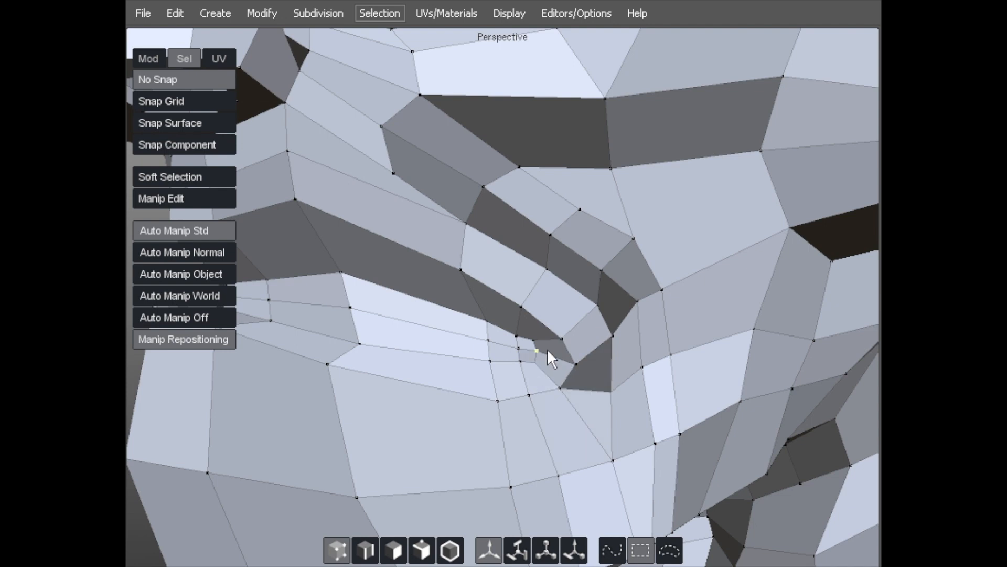
pyautogui.scroll(-2, 364, 368)
pyautogui.moveTo(492, 343); pyautogui.dragTo(498, 373)
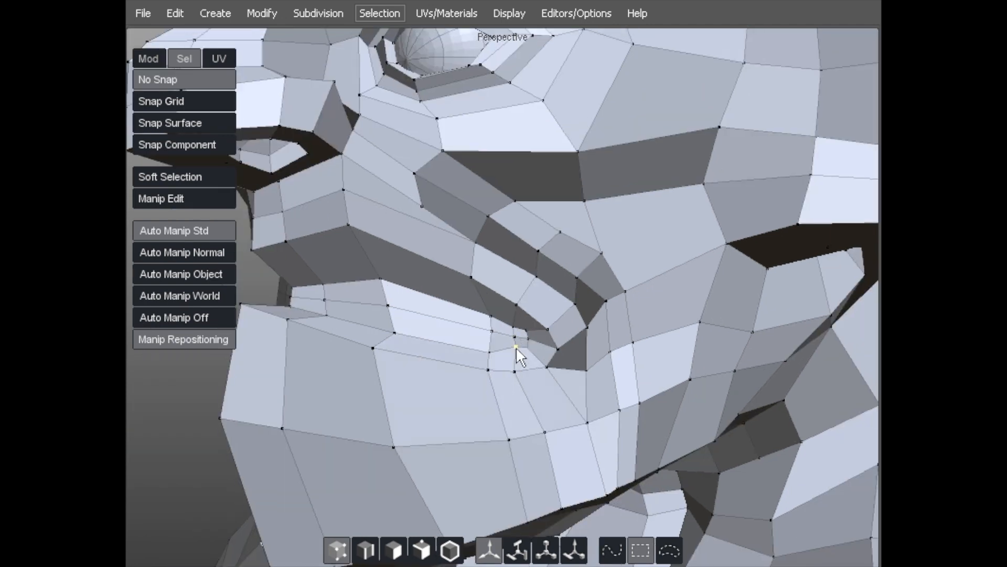
pyautogui.scroll(-2, 540, 358)
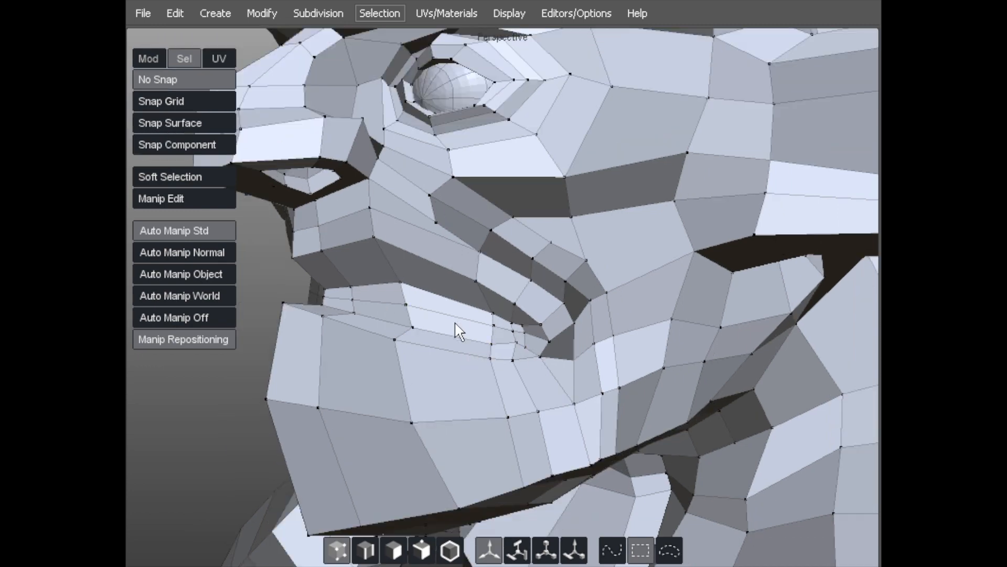
pyautogui.scroll(2, 465, 317)
pyautogui.keyDown('alt'); pyautogui.moveTo(465, 317); pyautogui.dragTo(419, 298, button='middle'); pyautogui.keyUp('alt')
pyautogui.moveTo(555, 351); pyautogui.dragTo(551, 379)
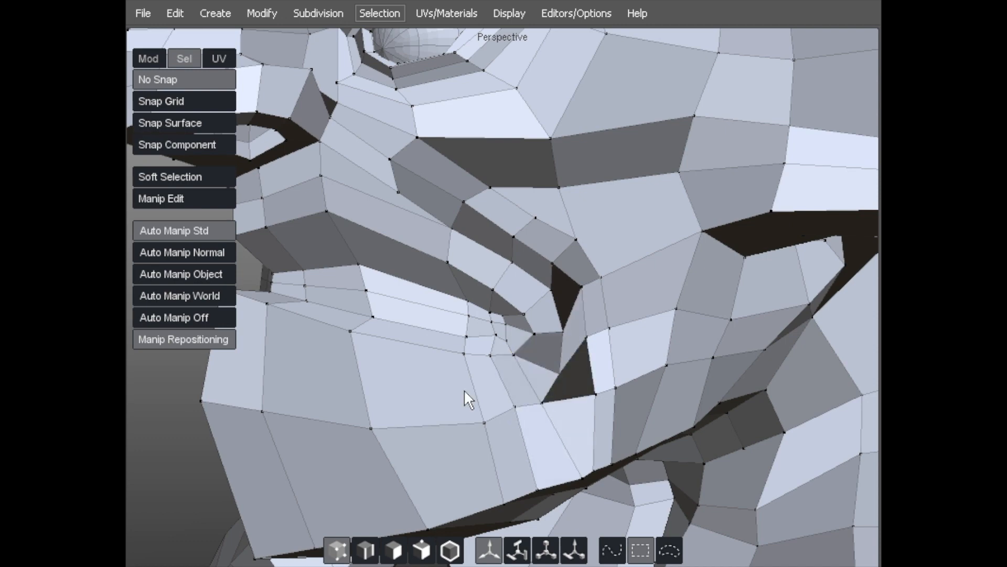
# Cut a new edge row across the upper jaw faces, from below the mouth corner to the front of the lower lip.
pyautogui.keyDown('alt'); pyautogui.moveTo(528, 373); pyautogui.dragTo(531, 373, button='middle'); pyautogui.keyUp('alt')
pyautogui.press('d')
pyautogui.click(580, 385)
pyautogui.keyDown('shift'); pyautogui.click(307, 365); pyautogui.keyUp('shift')
pyautogui.hotkey('alt', 'e')
pyautogui.hotkey('shift', 'x')
pyautogui.moveTo(307, 365); pyautogui.dragTo(297, 362)
pyautogui.press('Escape')
pyautogui.press('a')
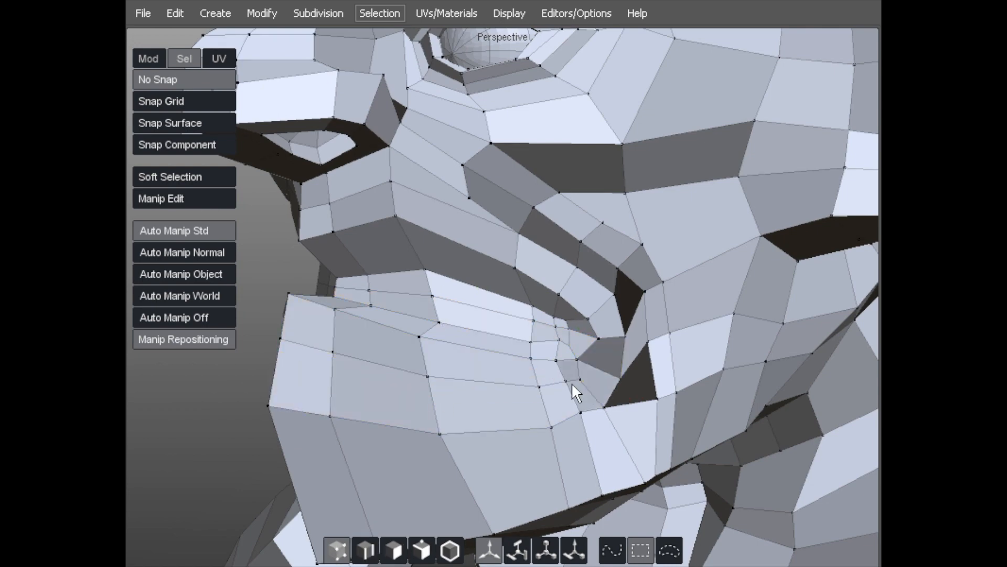
# Move the vertices of the new edge row and the front of the lower lip to round the lip above the chin.
pyautogui.keyDown('alt'); pyautogui.moveTo(558, 386); pyautogui.dragTo(587, 386); pyautogui.keyUp('alt')
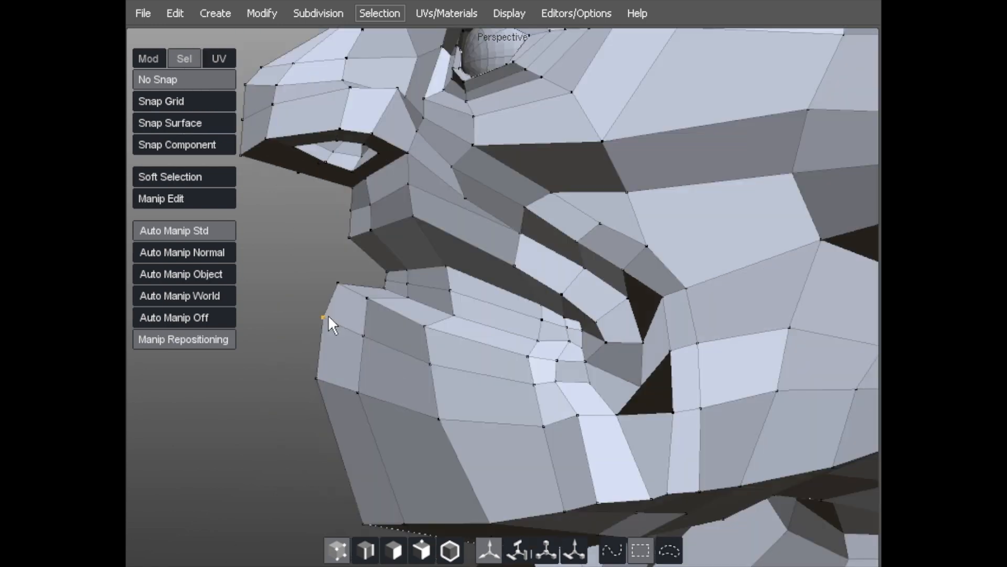
pyautogui.moveTo(353, 333); pyautogui.dragTo(340, 323)
pyautogui.moveTo(431, 365); pyautogui.dragTo(421, 362)
pyautogui.moveTo(317, 379); pyautogui.dragTo(426, 287)
pyautogui.moveTo(422, 375); pyautogui.dragTo(444, 362)
pyautogui.moveTo(462, 489); pyautogui.dragTo(372, 297)
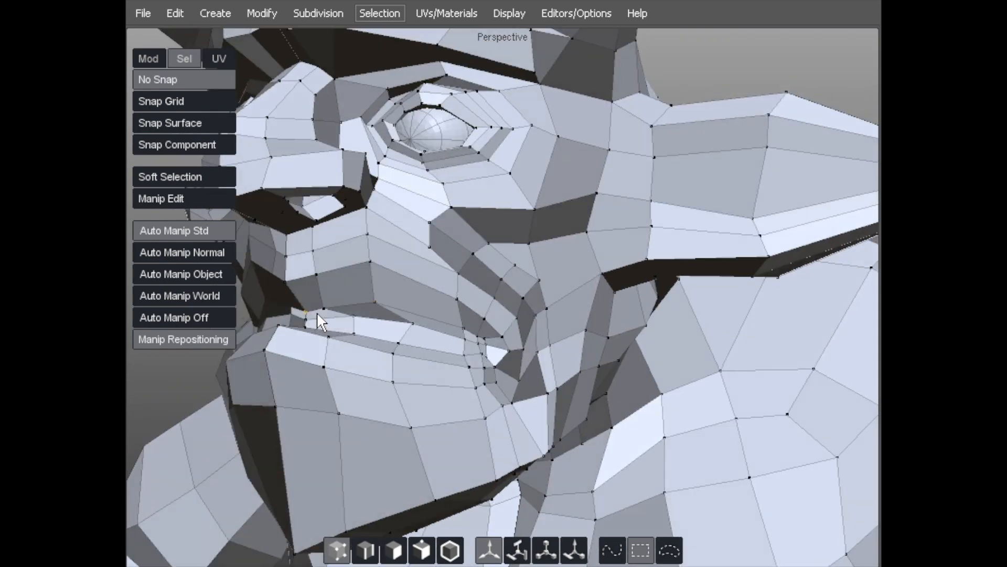
# Shape the upper lip and the area beneath the nose by adjusting their vertices from several angles.
pyautogui.keyDown('alt'); pyautogui.moveTo(326, 247); pyautogui.dragTo(296, 256); pyautogui.keyUp('alt')
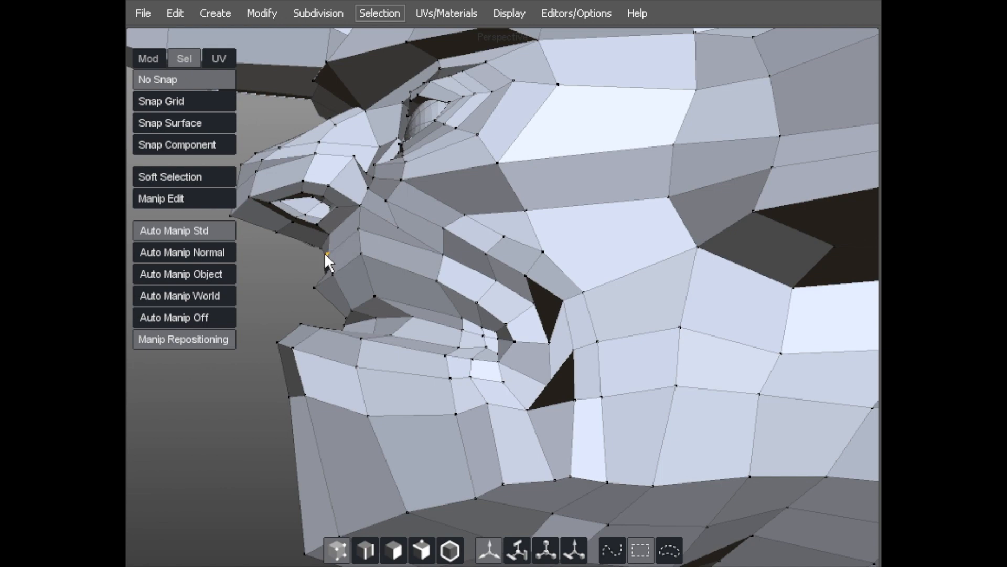
pyautogui.keyDown('alt'); pyautogui.moveTo(336, 283); pyautogui.dragTo(402, 228); pyautogui.keyUp('alt')
pyautogui.moveTo(431, 203)
pyautogui.mouseDown(button='middle')
pyautogui.moveTo(414, 174)
pyautogui.moveTo(437, 201)
pyautogui.moveTo(417, 174)
pyautogui.moveTo(423, 207)
pyautogui.mouseUp(button='middle')
pyautogui.keyDown('alt'); pyautogui.moveTo(423, 209); pyautogui.dragTo(480, 229); pyautogui.keyUp('alt')
pyautogui.moveTo(478, 226); pyautogui.dragTo(456, 236, button='middle')
pyautogui.moveTo(488, 200); pyautogui.dragTo(466, 200, button='middle')
pyautogui.keyDown('alt'); pyautogui.moveTo(507, 247); pyautogui.dragTo(479, 262); pyautogui.keyUp('alt')
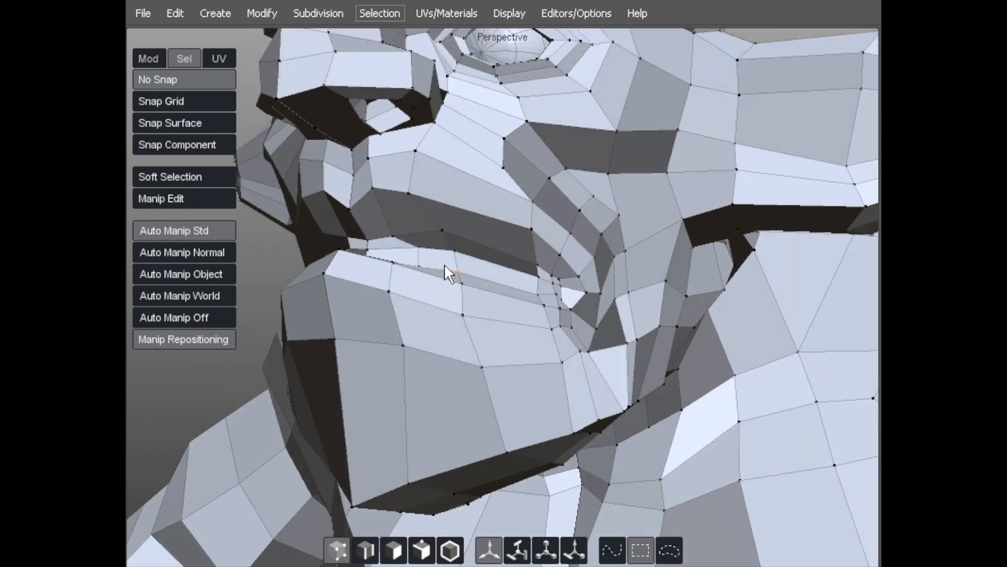
# Select the loop of faces from the brow past the inner eye, cheek and lips to beneath the jaw, and split it with an edge loop.
pyautogui.scroll(-6, 451, 314)
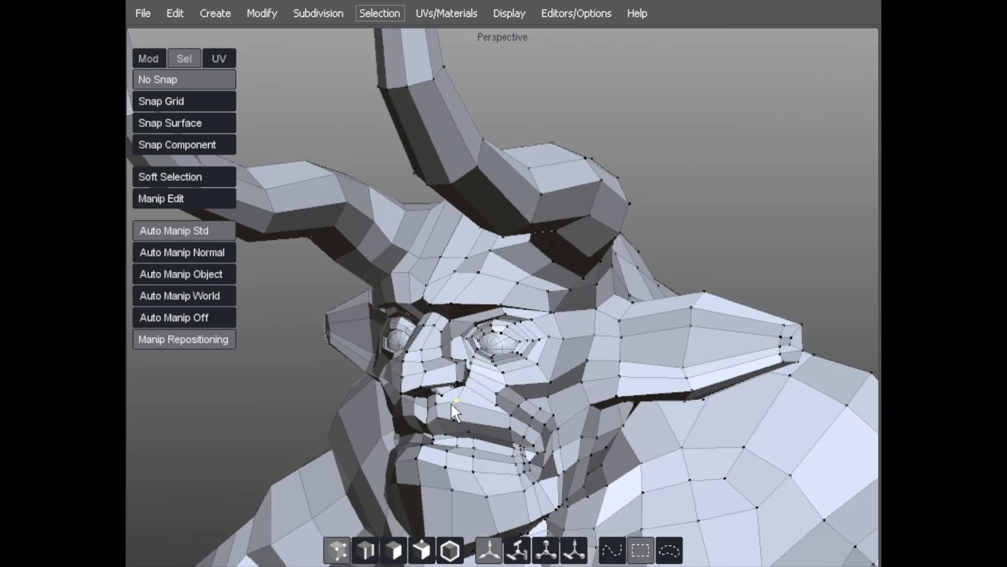
pyautogui.scroll(6, 451, 402)
pyautogui.scroll(-3, 499, 353)
pyautogui.keyDown('alt'); pyautogui.moveTo(501, 315); pyautogui.dragTo(509, 208); pyautogui.keyUp('alt')
pyautogui.press('d')
pyautogui.click(464, 397)
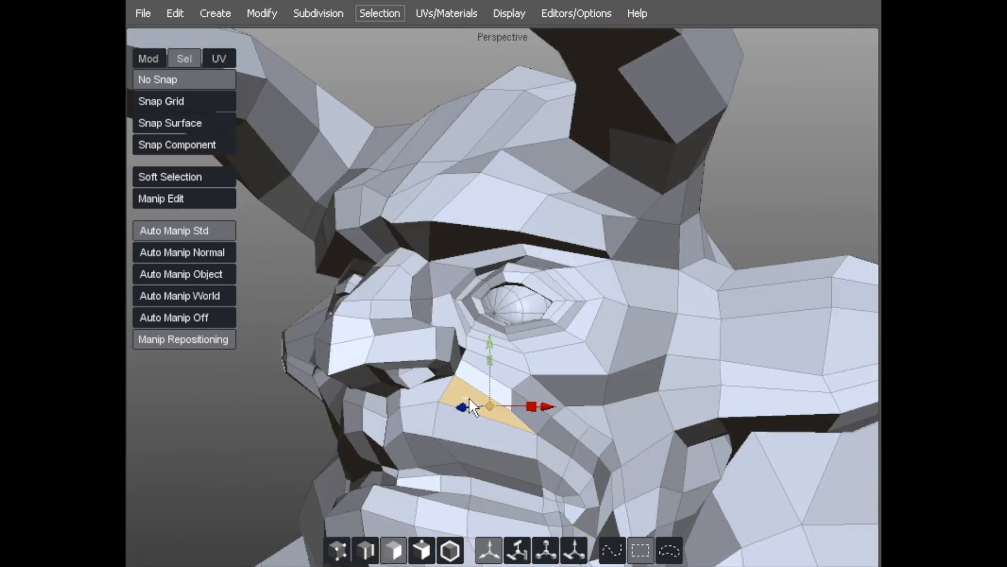
pyautogui.doubleClick(468, 370)
pyautogui.keyDown('alt'); pyautogui.moveTo(553, 341); pyautogui.dragTo(463, 155); pyautogui.keyUp('alt')
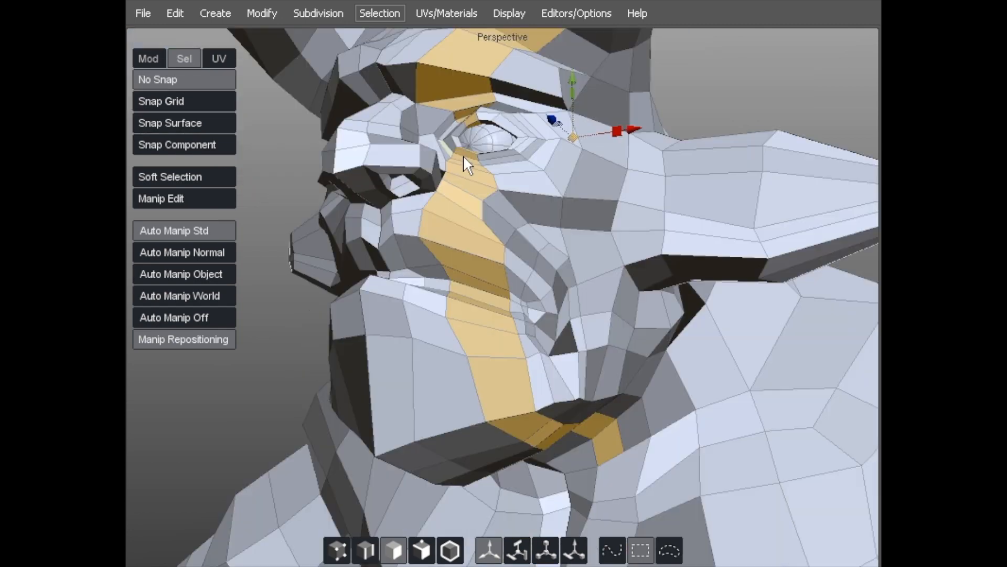
pyautogui.keyDown('alt'); pyautogui.moveTo(549, 432); pyautogui.dragTo(560, 376); pyautogui.keyUp('alt')
pyautogui.keyDown('alt'); pyautogui.moveTo(560, 377); pyautogui.dragTo(567, 409, button='right'); pyautogui.keyUp('alt')
pyautogui.keyDown('alt'); pyautogui.moveTo(504, 393); pyautogui.dragTo(474, 282, button='middle'); pyautogui.keyUp('alt')
pyautogui.keyDown('alt'); pyautogui.moveTo(474, 281); pyautogui.dragTo(387, 281, button='right'); pyautogui.keyUp('alt')
pyautogui.click(483, 325)
pyautogui.moveTo(387, 281)
pyautogui.keyDown('alt'); pyautogui.mouseDown()
pyautogui.moveTo(404, 305)
pyautogui.moveTo(354, 172)
pyautogui.moveTo(432, 292)
pyautogui.moveTo(401, 272)
pyautogui.mouseUp(); pyautogui.keyUp('alt')
pyautogui.click(504, 417)
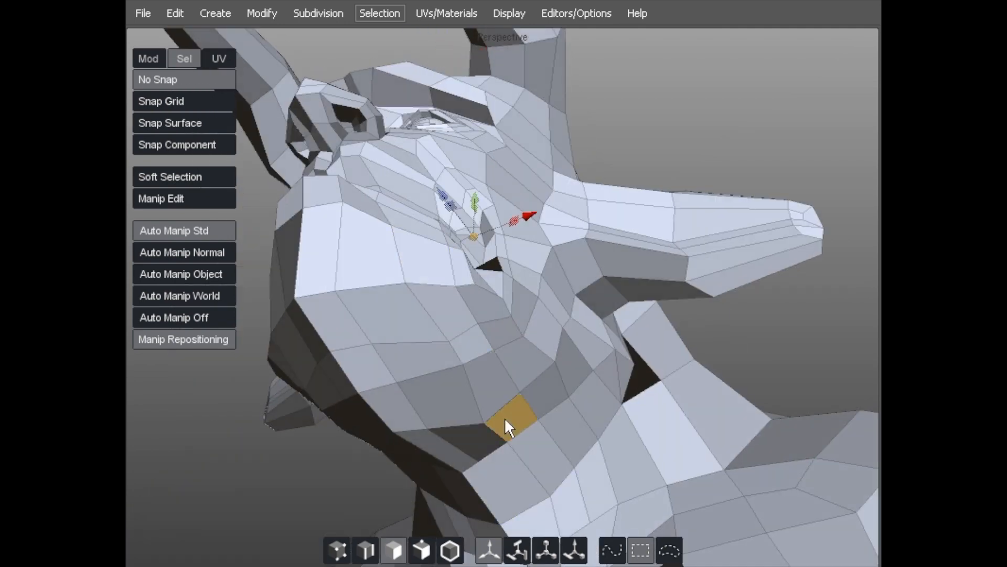
pyautogui.hotkey('alt', 'b')
# Reposition the vertices on the underside of the jaw and the upper throat to smooth the newly divided faces.
pyautogui.moveTo(498, 416)
pyautogui.keyDown('alt'); pyautogui.mouseDown()
pyautogui.moveTo(468, 394)
pyautogui.moveTo(471, 197)
pyautogui.mouseUp(); pyautogui.keyUp('alt')
pyautogui.keyDown('alt'); pyautogui.moveTo(475, 401); pyautogui.dragTo(466, 283); pyautogui.keyUp('alt')
pyautogui.press('s')
pyautogui.keyDown('alt'); pyautogui.moveTo(479, 353); pyautogui.dragTo(472, 266); pyautogui.keyUp('alt')
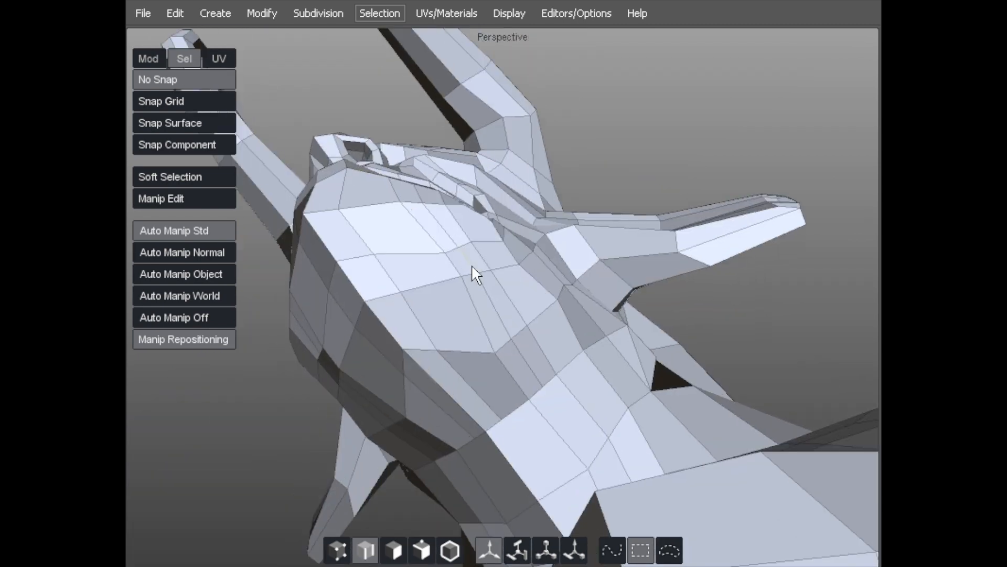
pyautogui.press('a')
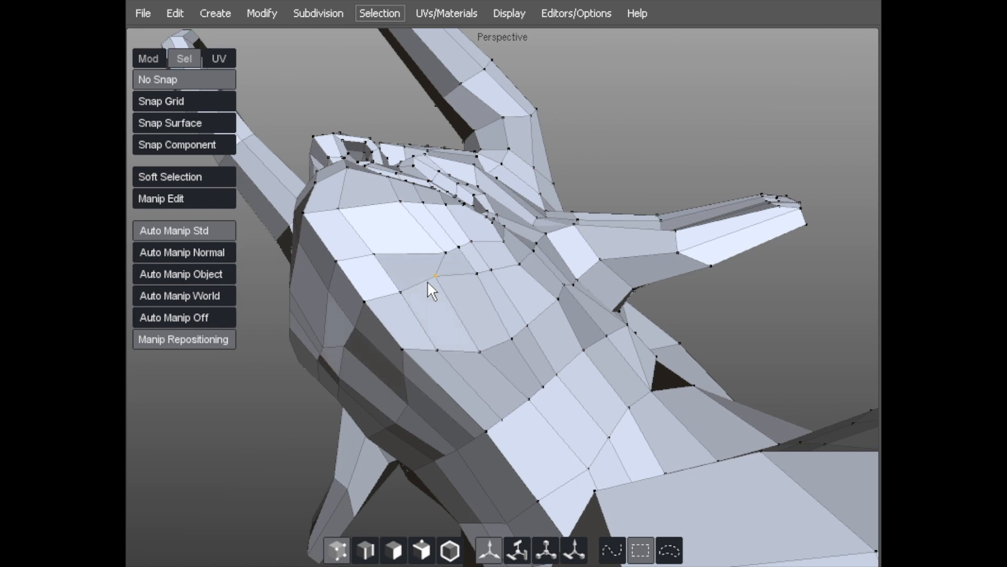
pyautogui.keyDown('alt'); pyautogui.moveTo(405, 259); pyautogui.dragTo(470, 246); pyautogui.keyUp('alt')
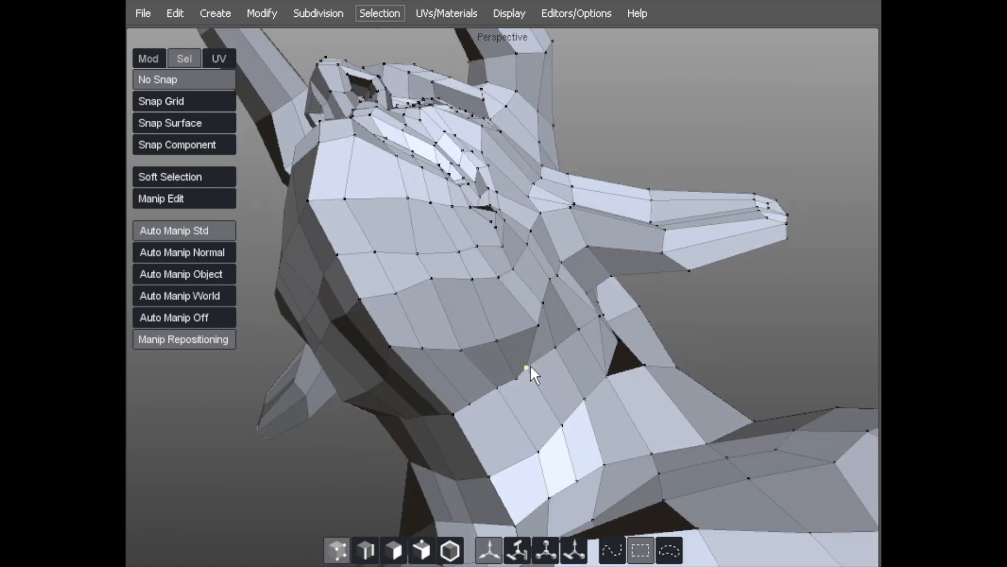
pyautogui.keyDown('alt'); pyautogui.moveTo(546, 360); pyautogui.dragTo(414, 267); pyautogui.keyUp('alt')
pyautogui.moveTo(440, 328); pyautogui.dragTo(408, 354)
pyautogui.keyDown('alt'); pyautogui.moveTo(408, 354); pyautogui.dragTo(367, 329, button='right'); pyautogui.keyUp('alt')
# Adjust the mesh around the inner eye corner and the two forehead vertices beside the horn's base.
pyautogui.keyDown('alt'); pyautogui.moveTo(367, 329); pyautogui.dragTo(421, 401, button='middle'); pyautogui.keyUp('alt')
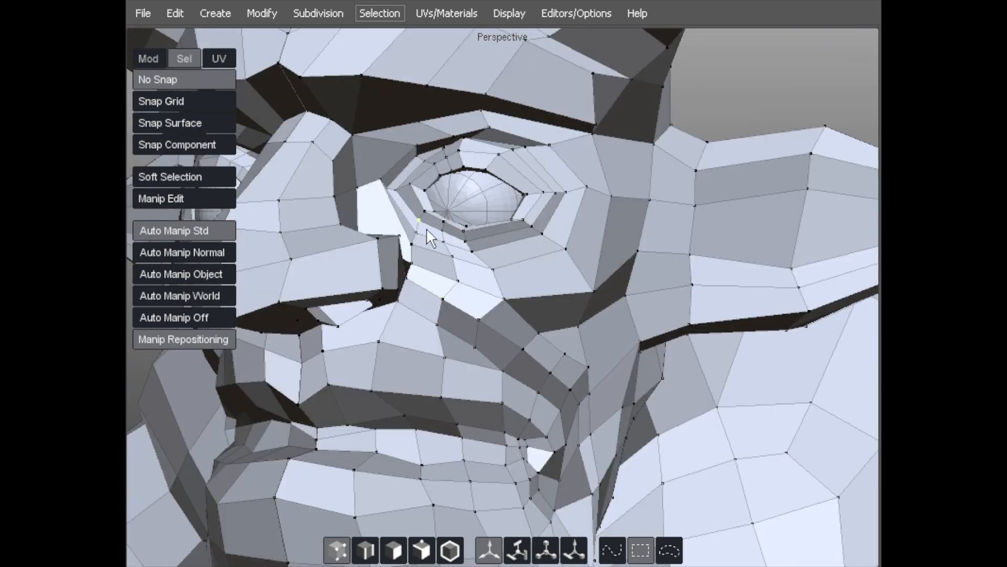
pyautogui.keyDown('alt'); pyautogui.moveTo(432, 195); pyautogui.dragTo(423, 183); pyautogui.keyUp('alt')
pyautogui.keyDown('alt'); pyautogui.moveTo(423, 183); pyautogui.dragTo(427, 207, button='right'); pyautogui.keyUp('alt')
pyautogui.keyDown('alt'); pyautogui.moveTo(477, 248); pyautogui.dragTo(452, 229); pyautogui.keyUp('alt')
pyautogui.click(454, 229)
pyautogui.keyDown('shift'); pyautogui.click(477, 193); pyautogui.keyUp('shift')
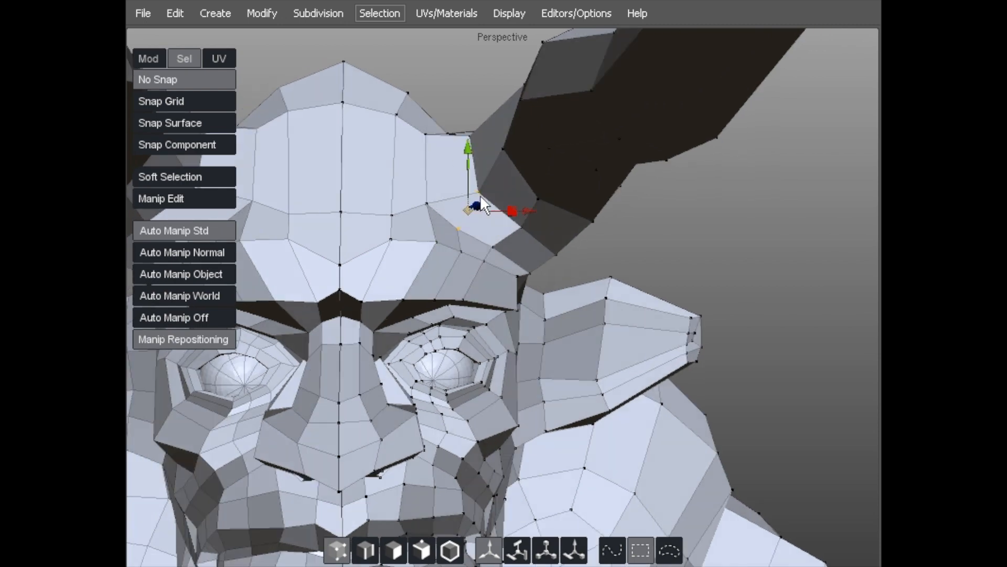
pyautogui.moveTo(419, 209); pyautogui.dragTo(419, 207, button='middle')
pyautogui.click(403, 166)
# Reposition the vertices of the brow and the upper eyelid to refine the upper eye socket.
pyautogui.keyDown('alt'); pyautogui.moveTo(394, 165); pyautogui.dragTo(381, 164, button='right'); pyautogui.keyUp('alt')
pyautogui.keyDown('alt'); pyautogui.moveTo(381, 164); pyautogui.dragTo(470, 155); pyautogui.keyUp('alt')
pyautogui.moveTo(407, 164); pyautogui.dragTo(357, 182)
pyautogui.keyDown('alt'); pyautogui.moveTo(309, 208); pyautogui.dragTo(293, 248); pyautogui.keyUp('alt')
pyautogui.keyDown('alt'); pyautogui.moveTo(340, 309); pyautogui.dragTo(322, 231); pyautogui.keyUp('alt')
pyautogui.moveTo(362, 170); pyautogui.dragTo(418, 189)
pyautogui.moveTo(369, 216); pyautogui.dragTo(377, 187)
pyautogui.moveTo(345, 229); pyautogui.dragTo(319, 222)
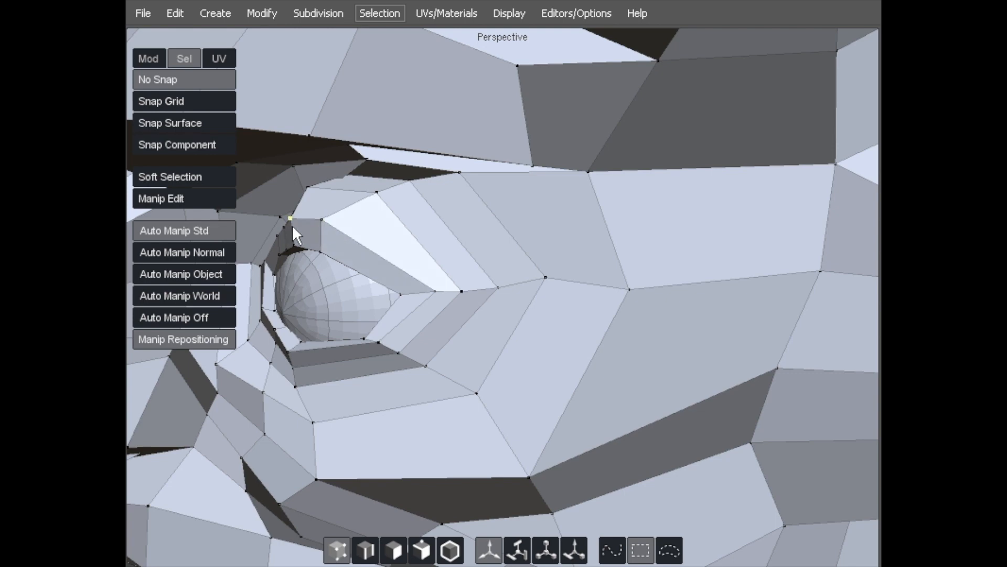
# Move the vertices around the eyelids and the outer eye corner to refine the shape of the eye opening.
pyautogui.moveTo(298, 245); pyautogui.dragTo(343, 230, button='middle')
pyautogui.moveTo(336, 211); pyautogui.dragTo(359, 198)
pyautogui.moveTo(396, 221); pyautogui.dragTo(493, 217, button='middle')
pyautogui.moveTo(380, 250); pyautogui.dragTo(416, 300)
pyautogui.moveTo(257, 292); pyautogui.dragTo(461, 239, button='middle')
pyautogui.moveTo(482, 243); pyautogui.dragTo(507, 347)
pyautogui.moveTo(507, 347); pyautogui.dragTo(516, 354, button='middle')
pyautogui.moveTo(521, 411); pyautogui.dragTo(474, 417)
# Reposition the vertices of the cheekbone below and behind the eye to soften its hard ledge.
pyautogui.moveTo(469, 346); pyautogui.dragTo(255, 272, button='middle')
pyautogui.moveTo(468, 267); pyautogui.dragTo(469, 243, button='middle')
pyautogui.moveTo(421, 214); pyautogui.dragTo(452, 292, button='middle')
pyautogui.moveTo(410, 239); pyautogui.dragTo(378, 274, button='middle')
pyautogui.moveTo(363, 289); pyautogui.dragTo(357, 265)
pyautogui.moveTo(417, 290); pyautogui.dragTo(399, 283)
pyautogui.moveTo(400, 302); pyautogui.dragTo(386, 299)
pyautogui.moveTo(386, 297); pyautogui.dragTo(361, 237, button='middle')
pyautogui.moveTo(400, 184); pyautogui.dragTo(420, 168, button='middle')
# Examine the face flow from the horn base across the temple and cheek to the jaw by selecting individual faces.
pyautogui.click(414, 215)
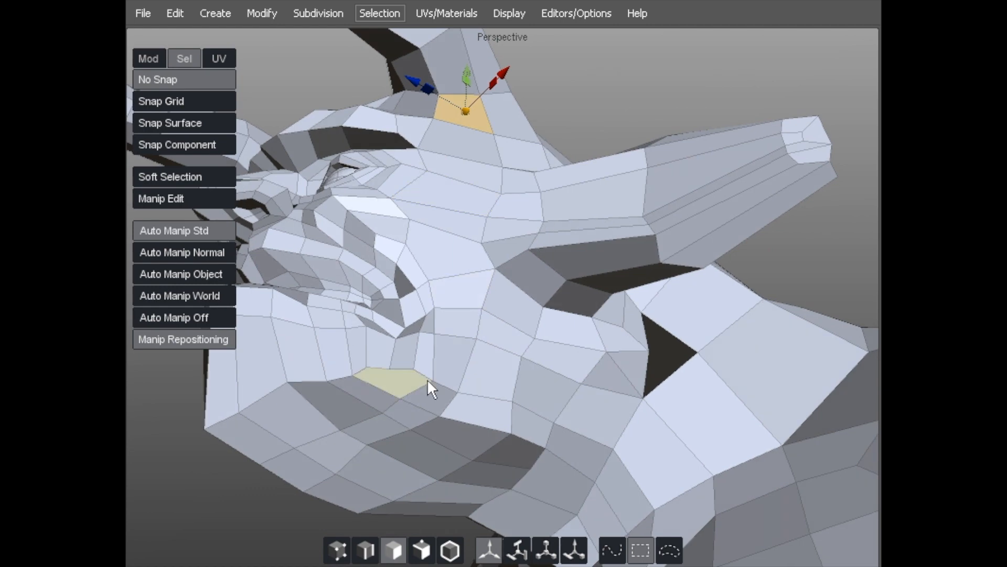
pyautogui.keyDown('shift'); pyautogui.click(382, 423); pyautogui.keyUp('shift')
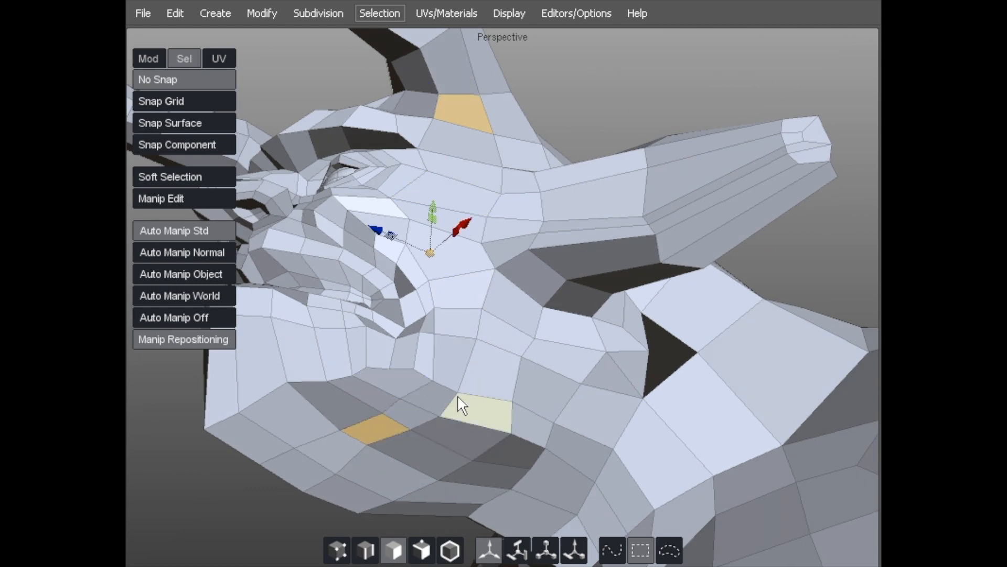
pyautogui.click(433, 401)
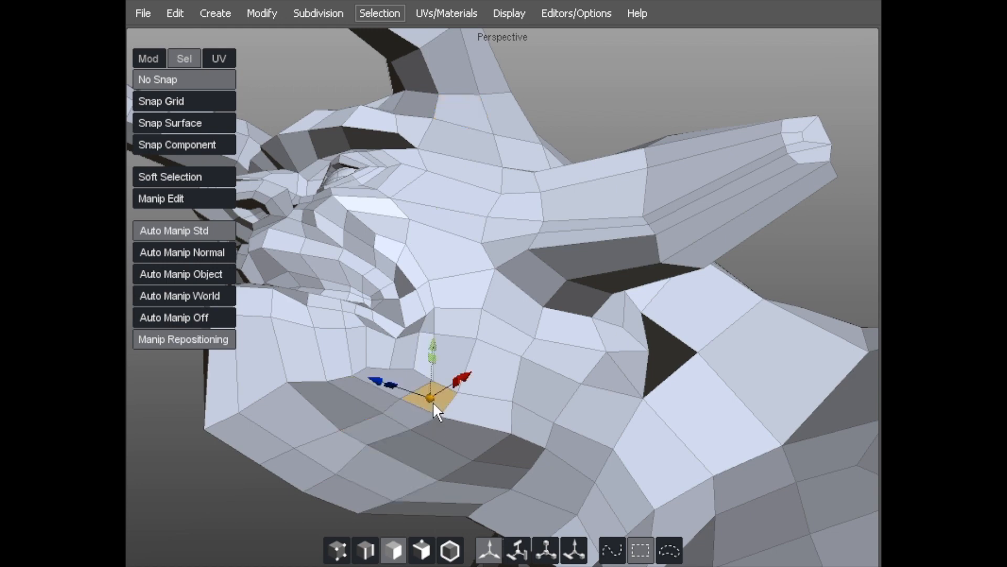
pyautogui.click(447, 345)
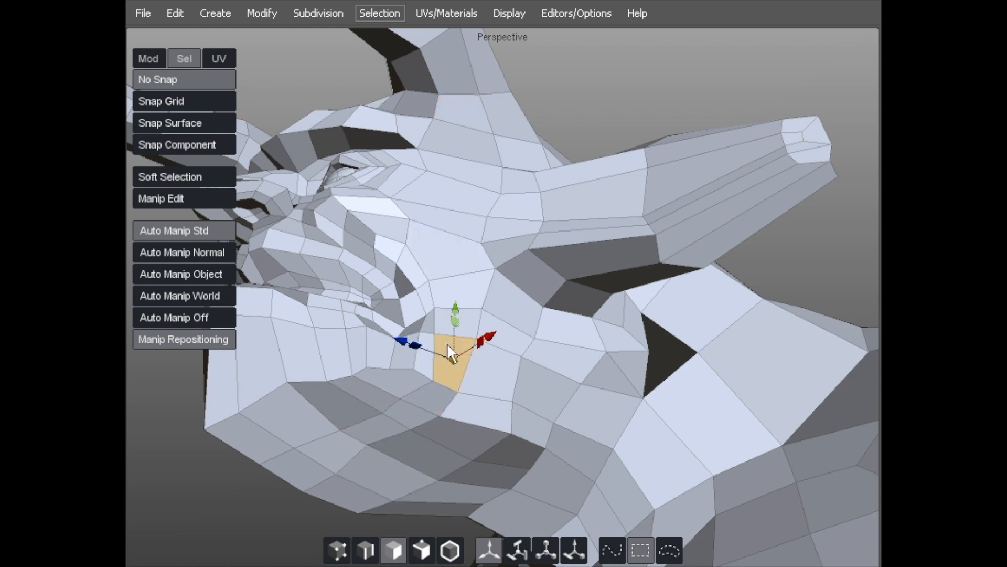
pyautogui.keyDown('shift'); pyautogui.click(458, 112); pyautogui.keyUp('shift')
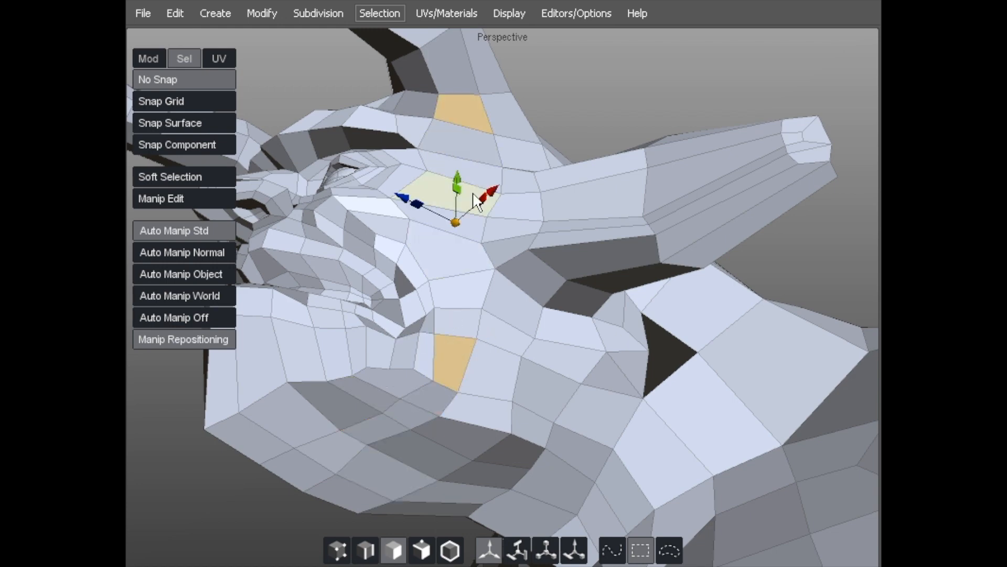
pyautogui.keyDown('alt'); pyautogui.moveTo(470, 176); pyautogui.dragTo(466, 194); pyautogui.keyUp('alt')
pyautogui.click(451, 252)
pyautogui.keyDown('alt'); pyautogui.moveTo(451, 252); pyautogui.dragTo(461, 279); pyautogui.keyUp('alt')
pyautogui.scroll(-3, 393, 171)
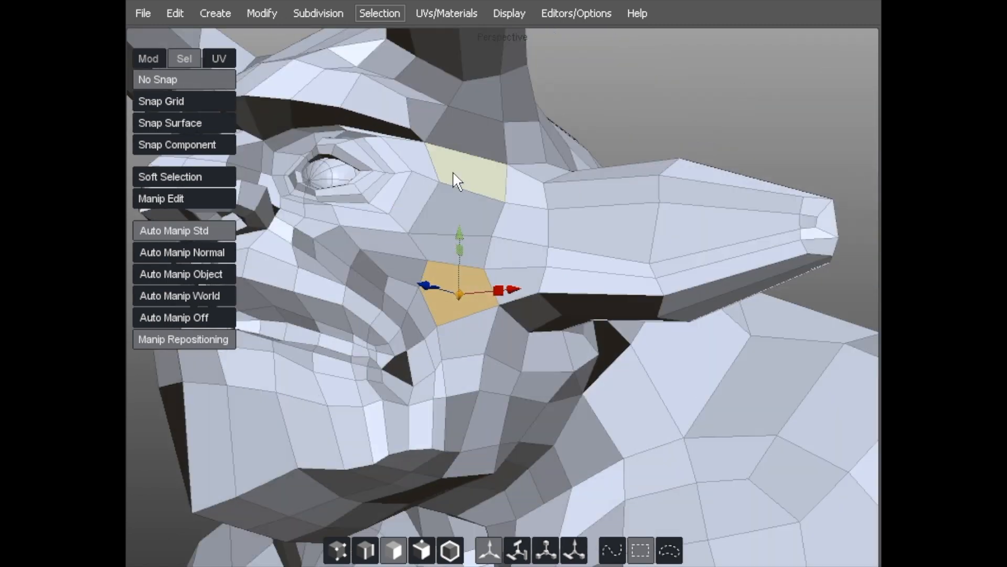
# Connect the cheek vertex to the lower corner of the ear base with a new edge and reposition that cheek vertex.
pyautogui.press('a')
pyautogui.press('f')
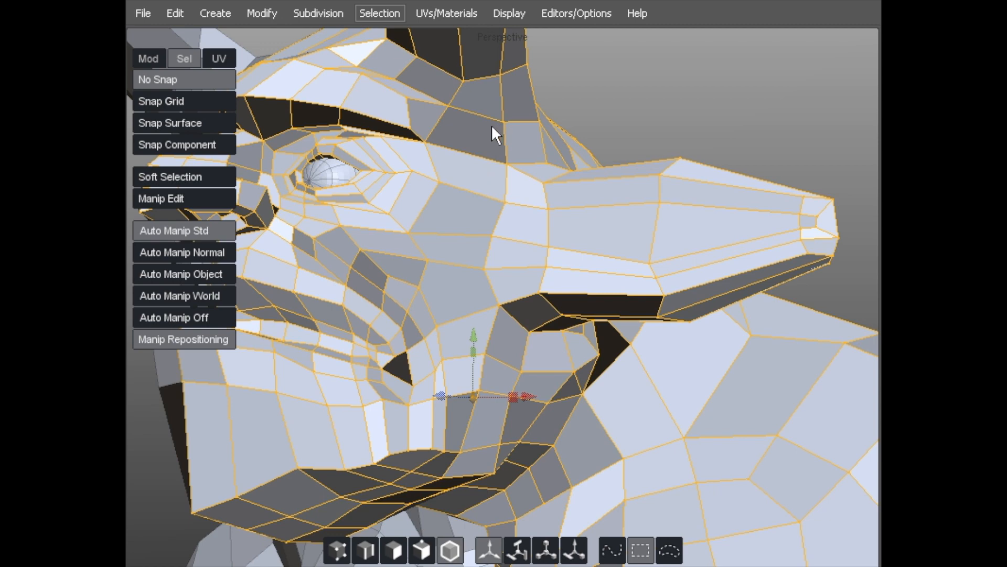
pyautogui.keyDown('alt'); pyautogui.moveTo(426, 149); pyautogui.dragTo(499, 187); pyautogui.keyUp('alt')
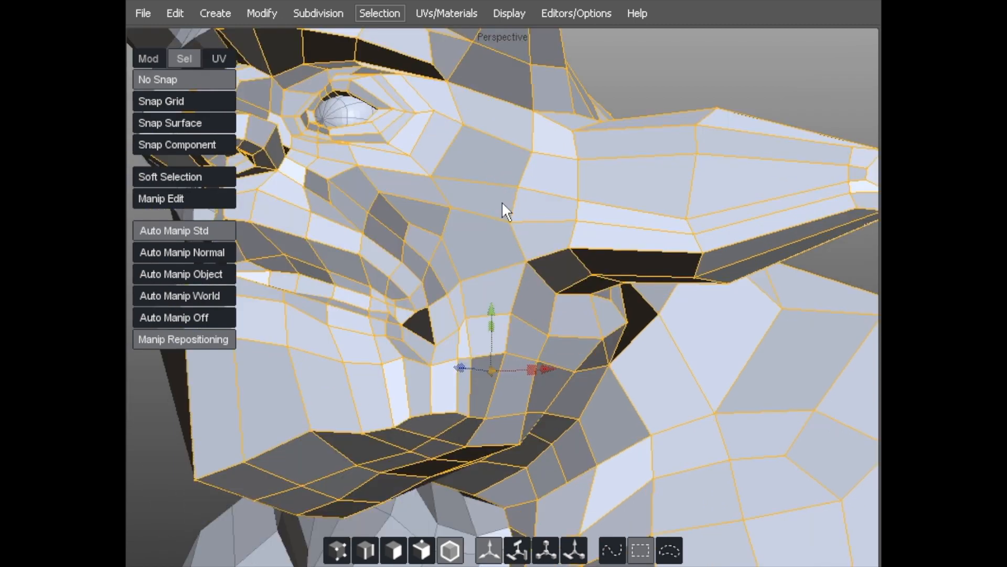
pyautogui.keyDown('alt'); pyautogui.moveTo(501, 223); pyautogui.dragTo(442, 254); pyautogui.keyUp('alt')
pyautogui.keyDown('alt'); pyautogui.moveTo(441, 253); pyautogui.dragTo(488, 228, button='right'); pyautogui.keyUp('alt')
pyautogui.press('a')
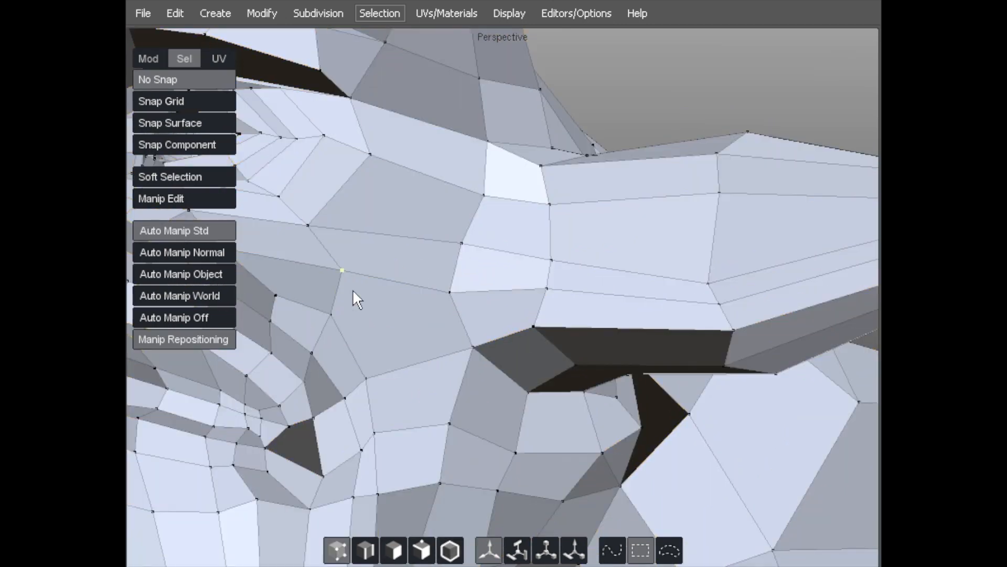
pyautogui.keyDown('alt'); pyautogui.moveTo(395, 259); pyautogui.dragTo(462, 317, button='middle'); pyautogui.keyUp('alt')
pyautogui.keyDown('alt'); pyautogui.moveTo(423, 283); pyautogui.dragTo(423, 288); pyautogui.keyUp('alt')
pyautogui.click(609, 364)
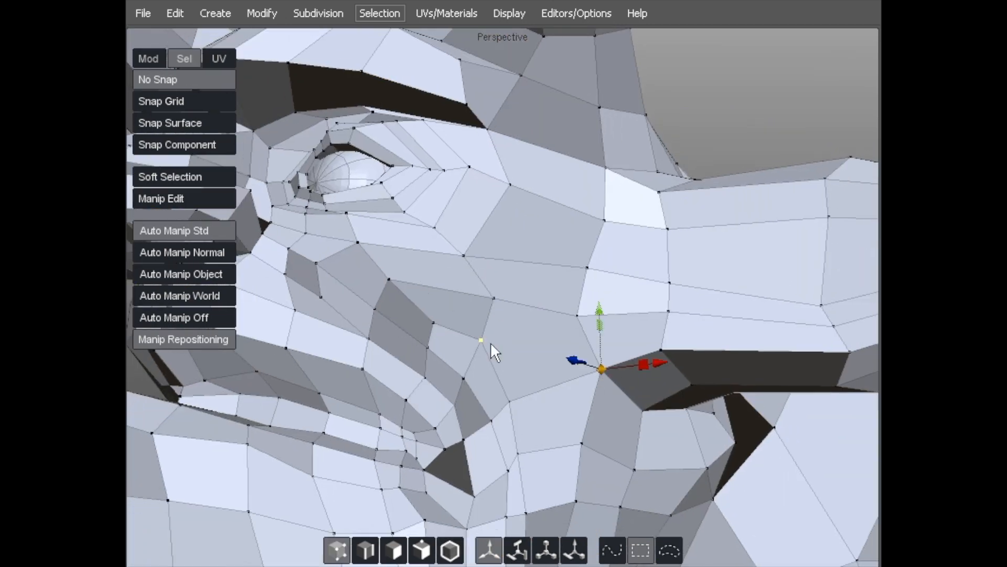
pyautogui.keyDown('shift'); pyautogui.click(490, 342); pyautogui.keyUp('shift')
pyautogui.press('c')
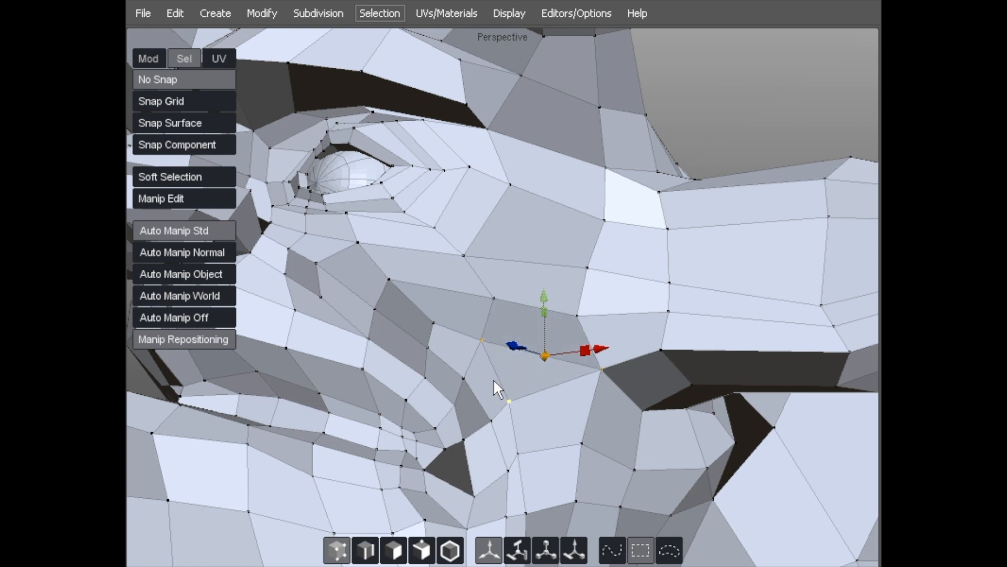
pyautogui.click(482, 341)
pyautogui.moveTo(486, 341)
pyautogui.mouseDown()
pyautogui.moveTo(495, 361)
pyautogui.moveTo(498, 345)
pyautogui.mouseUp()
pyautogui.keyDown('alt'); pyautogui.moveTo(485, 353); pyautogui.dragTo(482, 388, button='middle'); pyautogui.keyUp('alt')
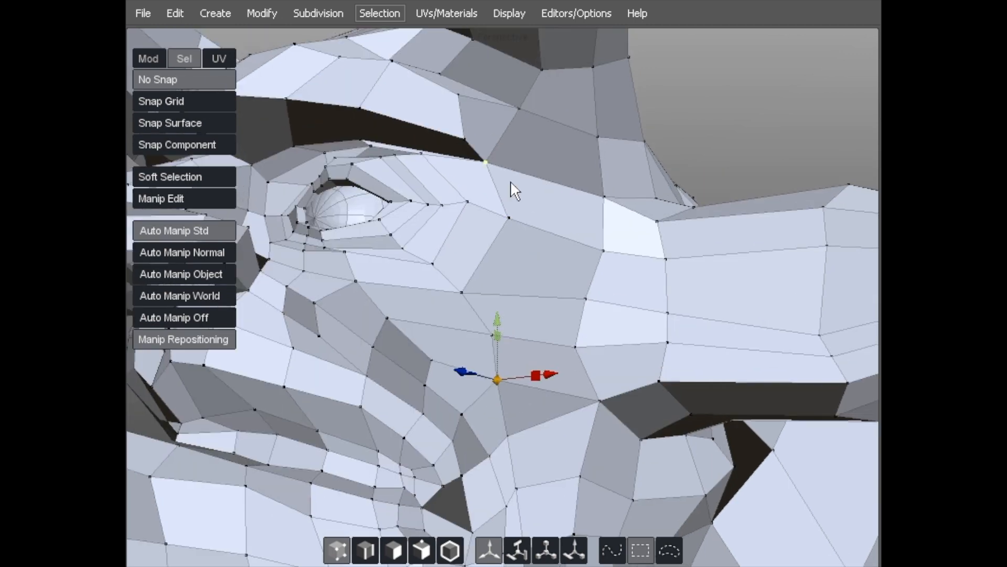
# Split the strip of faces from the horn base down across the temple to the cheek with a new lengthwise edge loop.
pyautogui.press('d')
pyautogui.moveTo(547, 104)
pyautogui.mouseDown()
pyautogui.moveTo(525, 286)
pyautogui.moveTo(536, 381)
pyautogui.mouseUp()
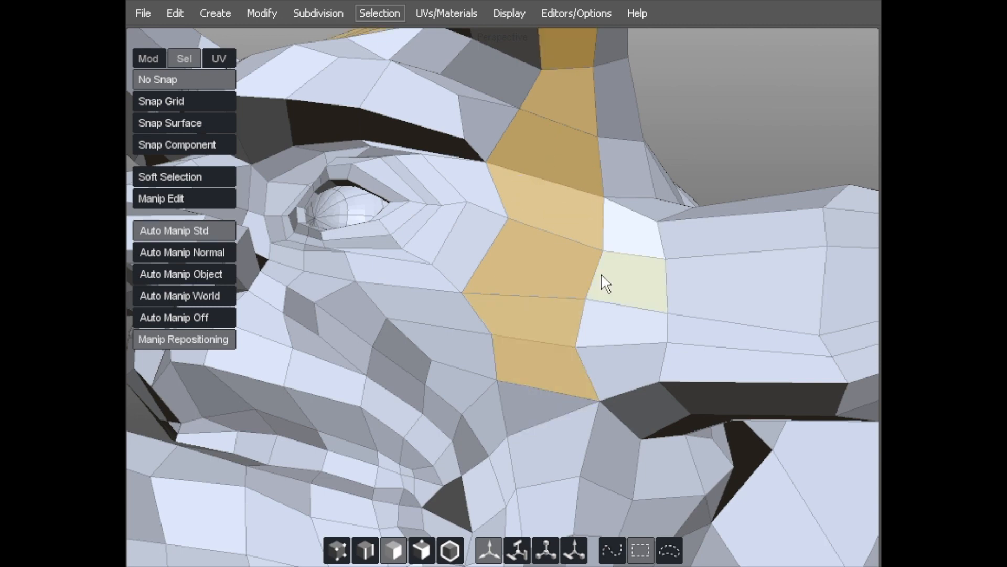
pyautogui.keyDown('alt'); pyautogui.moveTo(600, 273); pyautogui.dragTo(498, 190, button='right'); pyautogui.keyUp('alt')
pyautogui.click(528, 193)
pyautogui.click(556, 168)
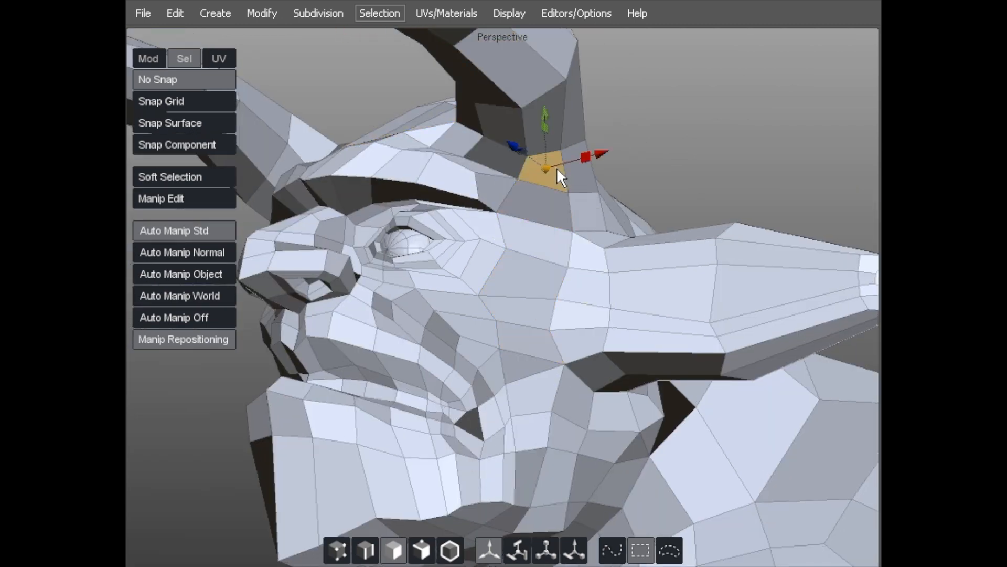
pyautogui.keyDown('shift'); pyautogui.click(523, 345); pyautogui.keyUp('shift')
pyautogui.hotkey('alt', 'b')
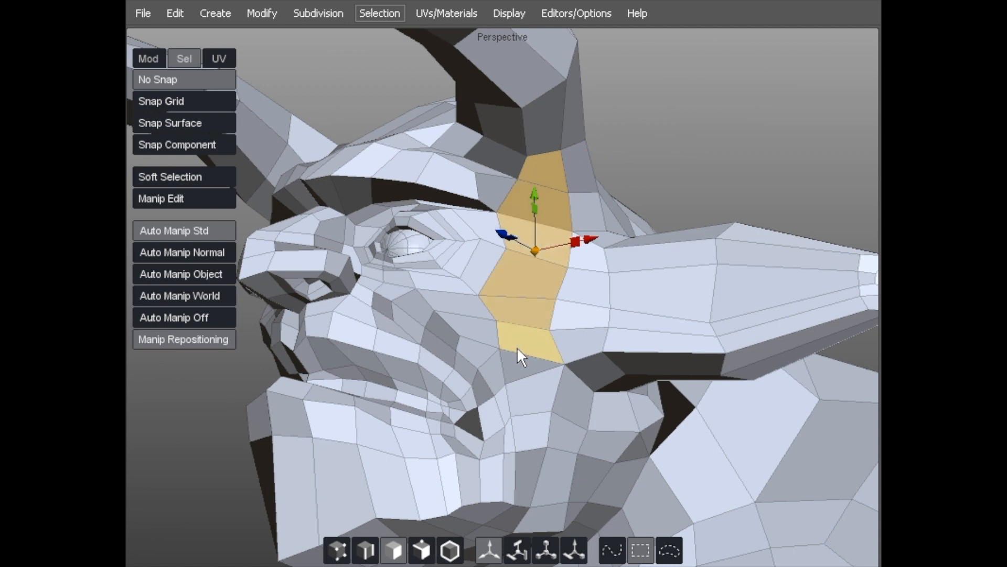
pyautogui.hotkey('shift', 'x')
pyautogui.press('a')
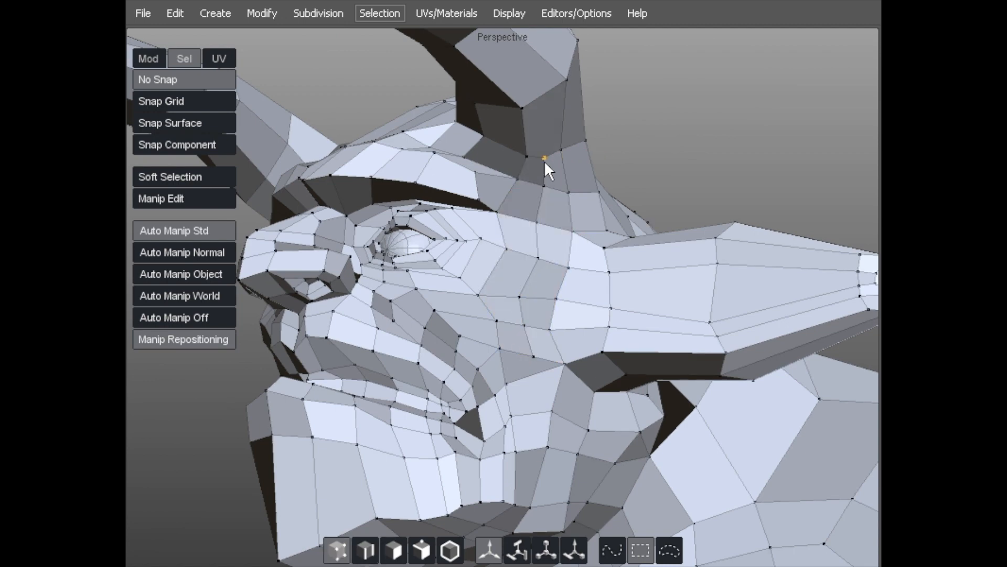
# Reposition the new loop's vertices at the horn base, temple and cheek to even out the face spacing.
pyautogui.moveTo(565, 154); pyautogui.dragTo(523, 159)
pyautogui.keyDown('alt'); pyautogui.moveTo(486, 188); pyautogui.dragTo(504, 231, button='right'); pyautogui.keyUp('alt')
pyautogui.keyDown('alt'); pyautogui.moveTo(490, 241); pyautogui.dragTo(456, 168, button='middle'); pyautogui.keyUp('alt')
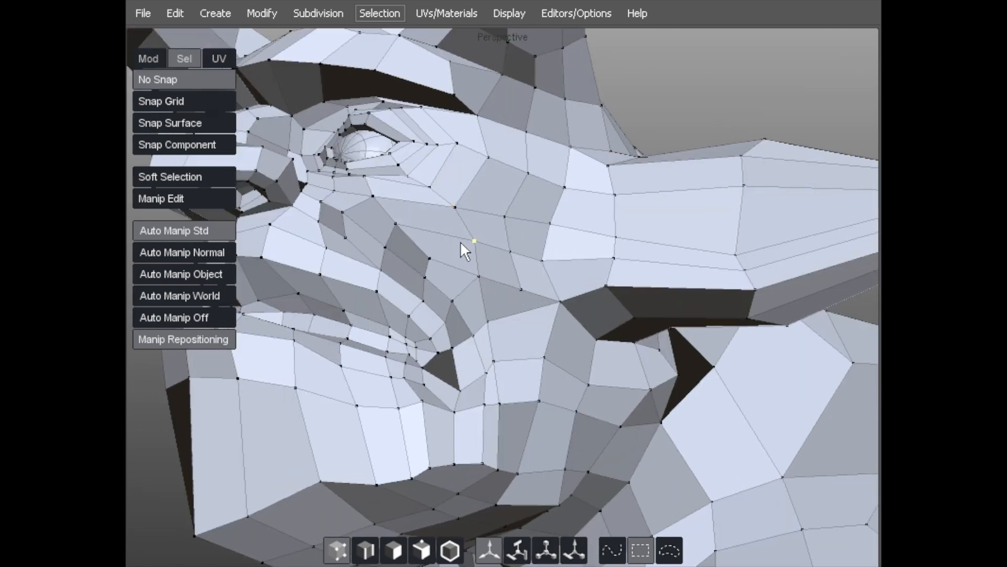
pyautogui.keyDown('alt'); pyautogui.moveTo(543, 221); pyautogui.dragTo(570, 215, button='right'); pyautogui.keyUp('alt')
pyautogui.moveTo(555, 216); pyautogui.dragTo(567, 212)
pyautogui.moveTo(547, 253); pyautogui.dragTo(567, 227)
pyautogui.moveTo(615, 231)
pyautogui.mouseDown()
pyautogui.moveTo(594, 220)
pyautogui.moveTo(581, 239)
pyautogui.moveTo(517, 215)
pyautogui.moveTo(561, 251)
pyautogui.moveTo(543, 233)
pyautogui.moveTo(558, 203)
pyautogui.mouseUp()
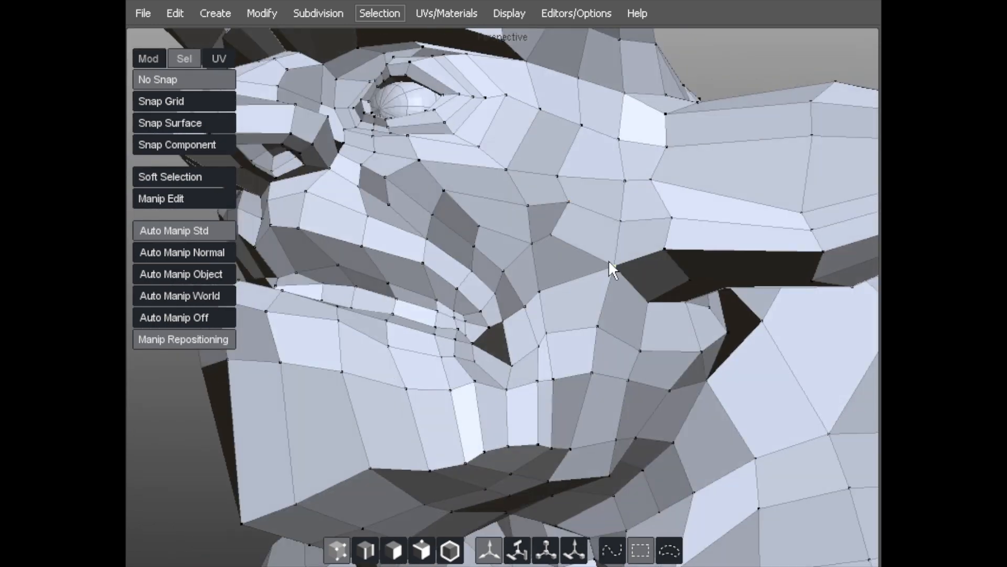
# Reposition the vertices from the lower ear base down the rear cheek to the jaw behind the mouth corner.
pyautogui.moveTo(607, 259); pyautogui.dragTo(587, 262)
pyautogui.moveTo(540, 292); pyautogui.dragTo(550, 288)
pyautogui.moveTo(546, 332); pyautogui.dragTo(568, 332)
pyautogui.moveTo(554, 379); pyautogui.dragTo(601, 373)
pyautogui.keyDown('alt'); pyautogui.moveTo(601, 373); pyautogui.dragTo(444, 335, button='right'); pyautogui.keyUp('alt')
pyautogui.keyDown('alt'); pyautogui.moveTo(443, 335); pyautogui.dragTo(377, 293, button='middle'); pyautogui.keyUp('alt')
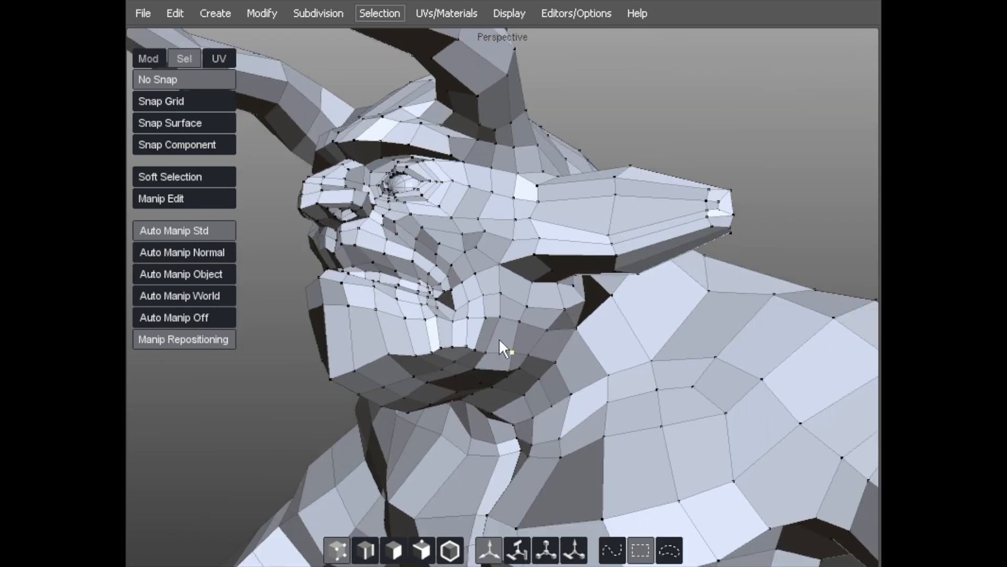
# Add a horizontal edge loop through the row of faces running from the chin to the back of the jaw.
pyautogui.press('F11')
pyautogui.click(546, 340)
pyautogui.keyDown('shift'); pyautogui.click(331, 345); pyautogui.keyUp('shift')
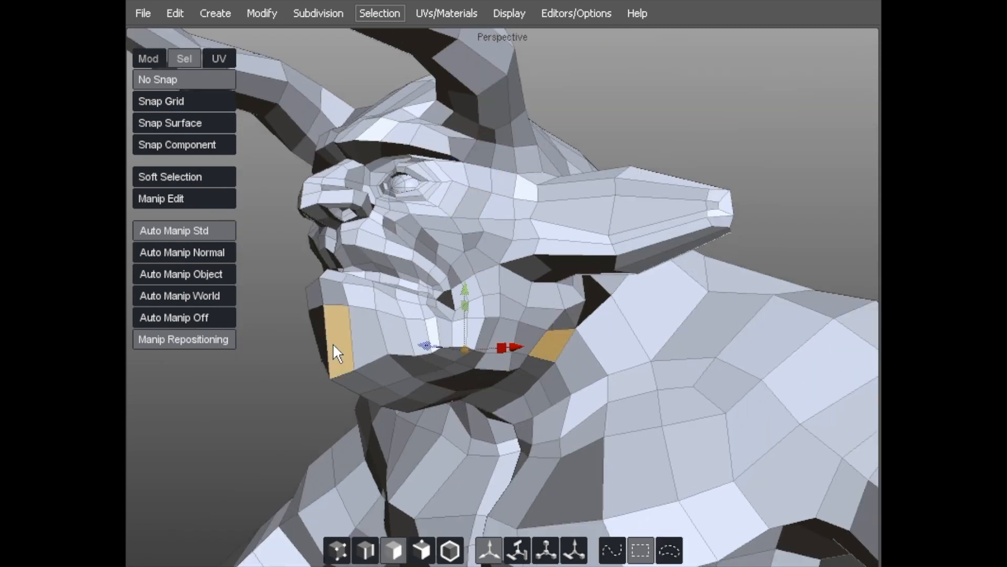
pyautogui.hotkey('alt', 'shift', 'l')
pyautogui.hotkey('shift', 'x')
pyautogui.moveTo(333, 344)
pyautogui.mouseDown()
pyautogui.moveTo(357, 346)
pyautogui.moveTo(345, 346)
pyautogui.mouseUp()
# Smooth the faces on the side and underside of the chin.
pyautogui.press('F11')
pyautogui.click(370, 323)
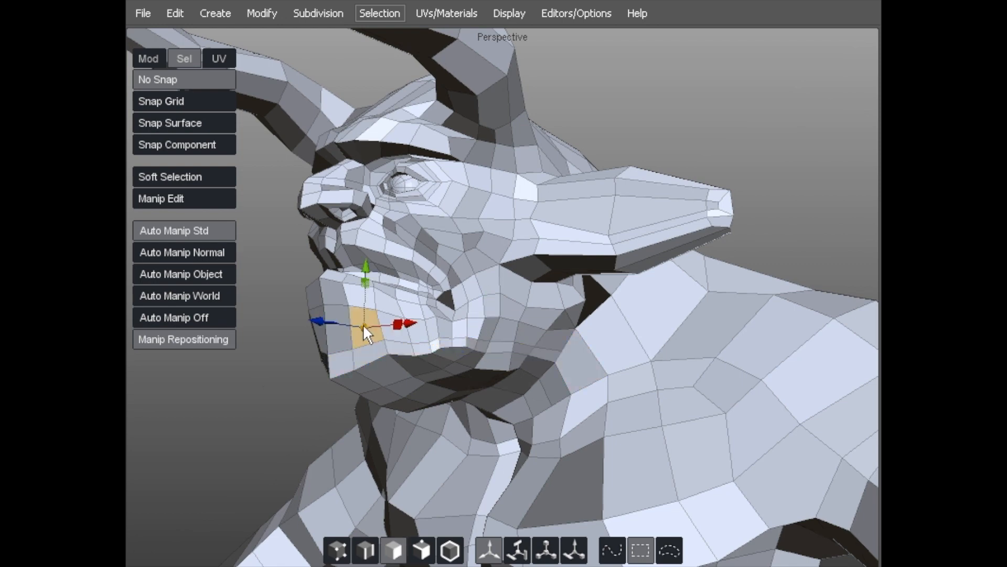
pyautogui.moveTo(390, 333); pyautogui.dragTo(380, 363)
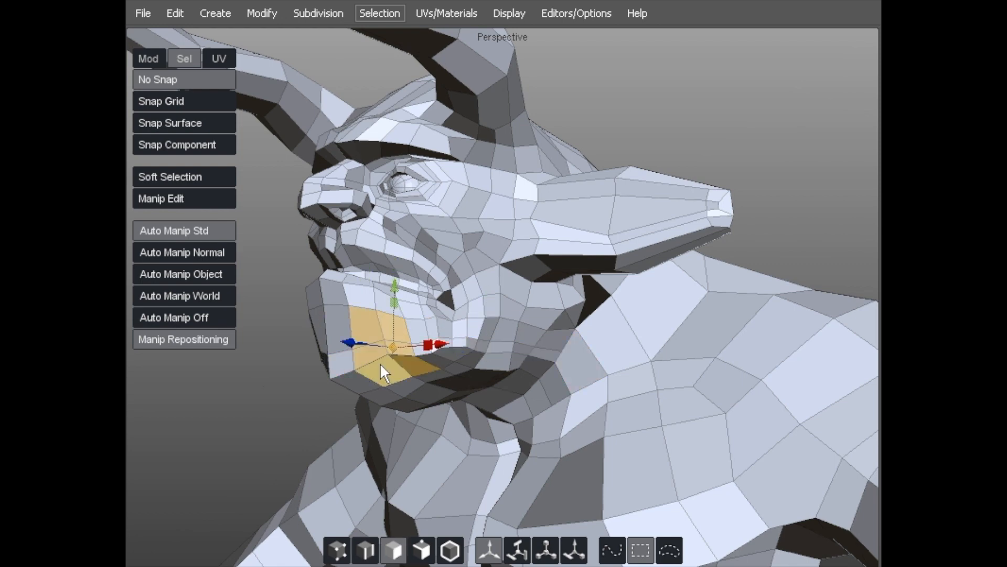
pyautogui.click(377, 331)
pyautogui.moveTo(377, 332); pyautogui.dragTo(407, 366)
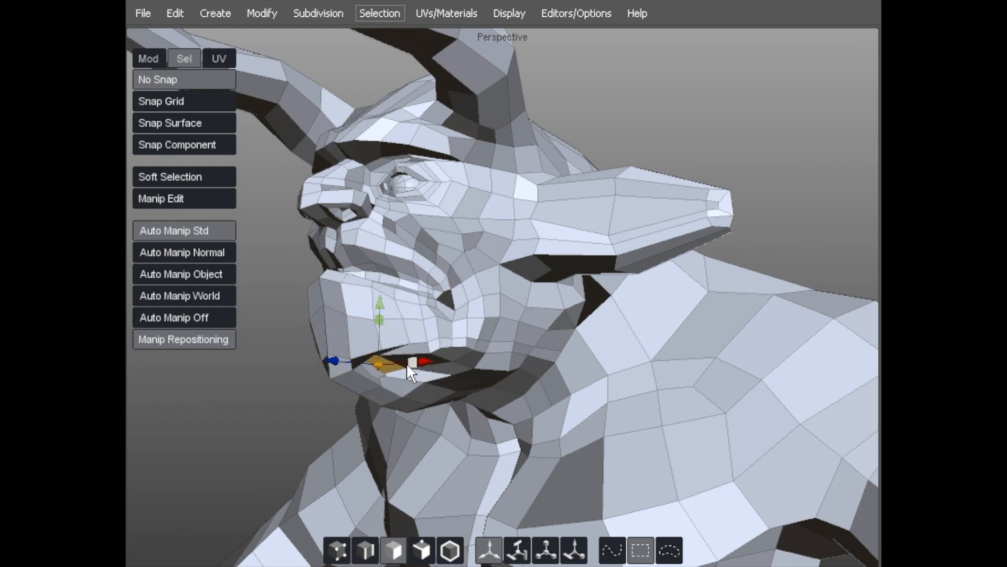
pyautogui.hotkey('ctrl', 'z')
pyautogui.press('s')
pyautogui.press('d')
pyautogui.click(385, 335)
pyautogui.moveTo(392, 349); pyautogui.dragTo(424, 368)
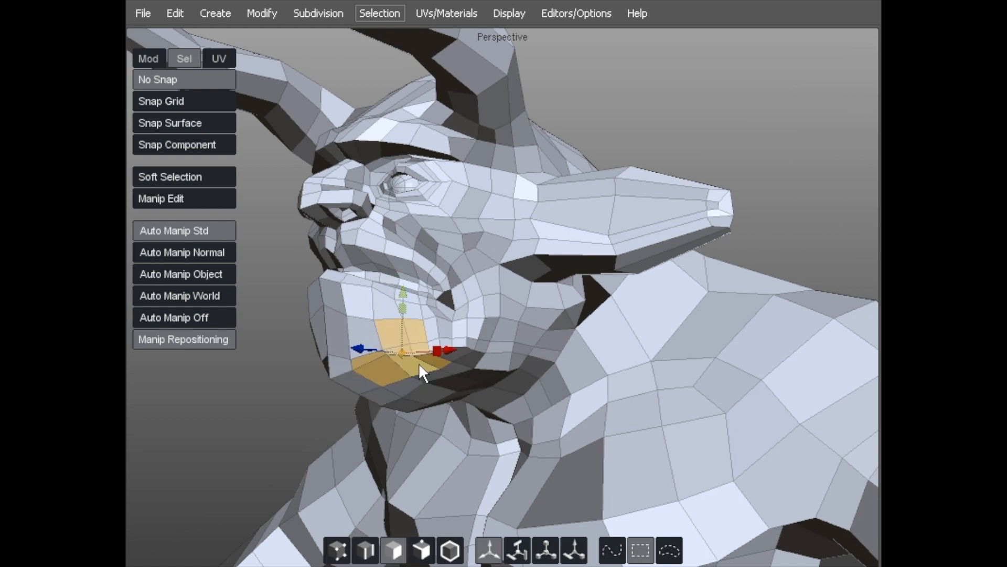
pyautogui.hotkey('shift', 's')
# Smooth the jaw faces below the mouth corner and along the rear underside of the jaw.
pyautogui.click(477, 342)
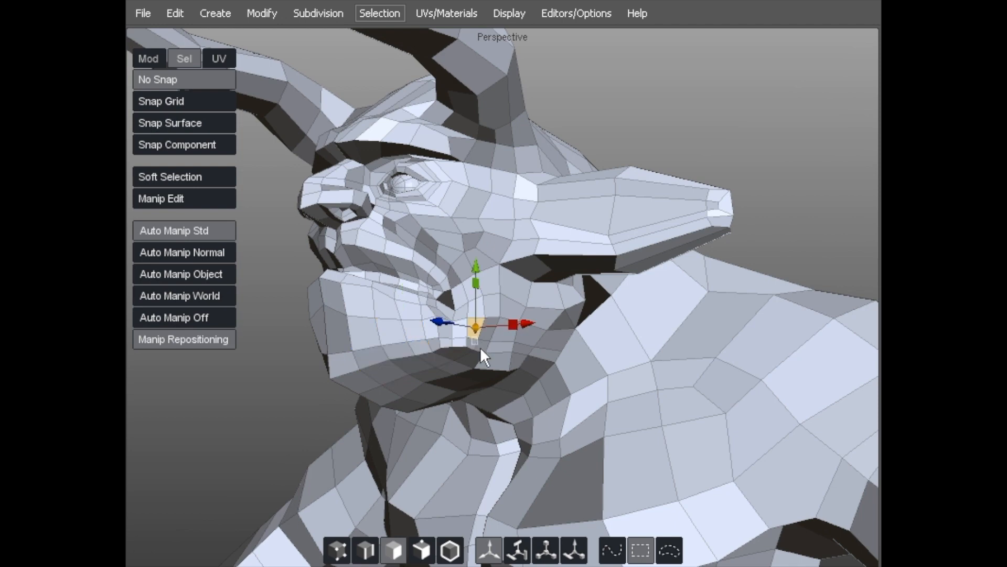
pyautogui.moveTo(475, 344); pyautogui.dragTo(504, 354)
pyautogui.hotkey('shift', 's')
pyautogui.keyDown('alt'); pyautogui.moveTo(435, 360); pyautogui.dragTo(489, 422); pyautogui.keyUp('alt')
pyautogui.hotkey('shift', 's')
pyautogui.keyDown('alt'); pyautogui.moveTo(473, 333); pyautogui.dragTo(449, 319); pyautogui.keyUp('alt')
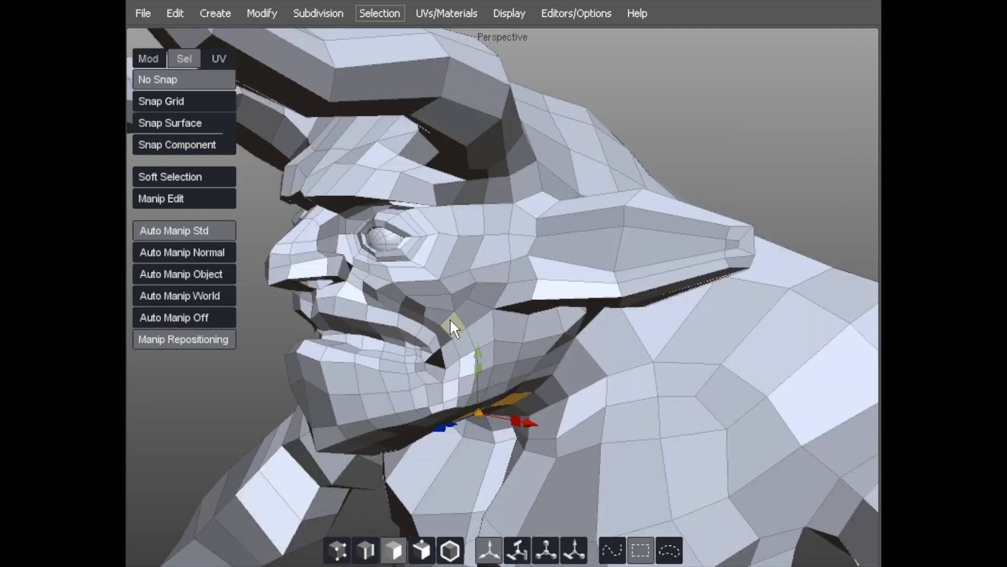
# Smooth the faces at the temple, around the horn base and brow, and on the cheek beside the outer eye corner.
pyautogui.moveTo(455, 250)
pyautogui.mouseDown()
pyautogui.moveTo(491, 268)
pyautogui.moveTo(472, 253)
pyautogui.moveTo(477, 231)
pyautogui.mouseUp()
pyautogui.hotkey('shift', 's')
pyautogui.moveTo(439, 137); pyautogui.dragTo(414, 166)
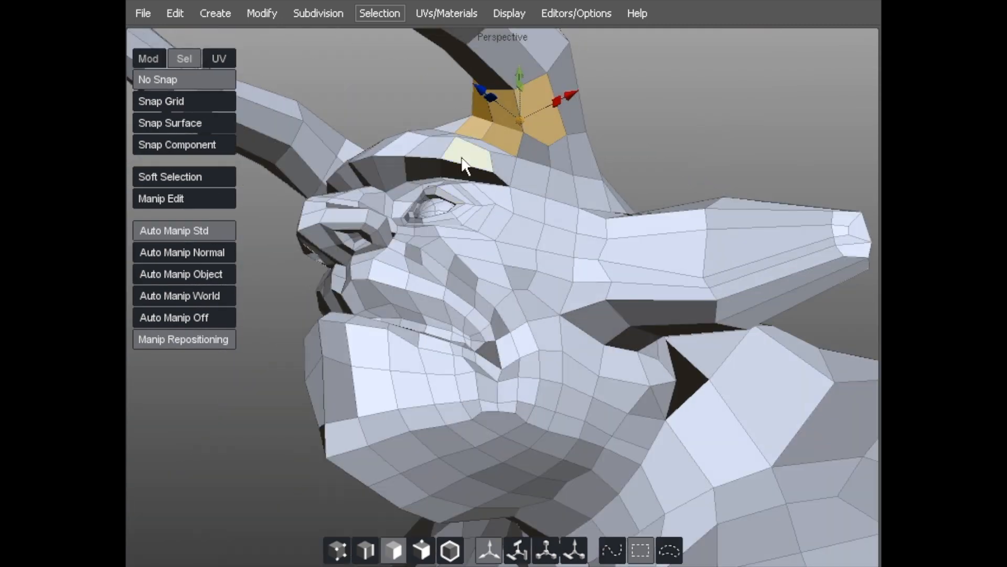
pyautogui.click(464, 156)
pyautogui.keyDown('shift'); pyautogui.click(501, 169); pyautogui.keyUp('shift')
pyautogui.keyDown('alt'); pyautogui.moveTo(476, 167); pyautogui.dragTo(407, 243); pyautogui.keyUp('alt')
pyautogui.click(503, 242)
pyautogui.moveTo(511, 247); pyautogui.dragTo(460, 237)
pyautogui.keyDown('alt'); pyautogui.moveTo(458, 232); pyautogui.dragTo(532, 221, button='right'); pyautogui.keyUp('alt')
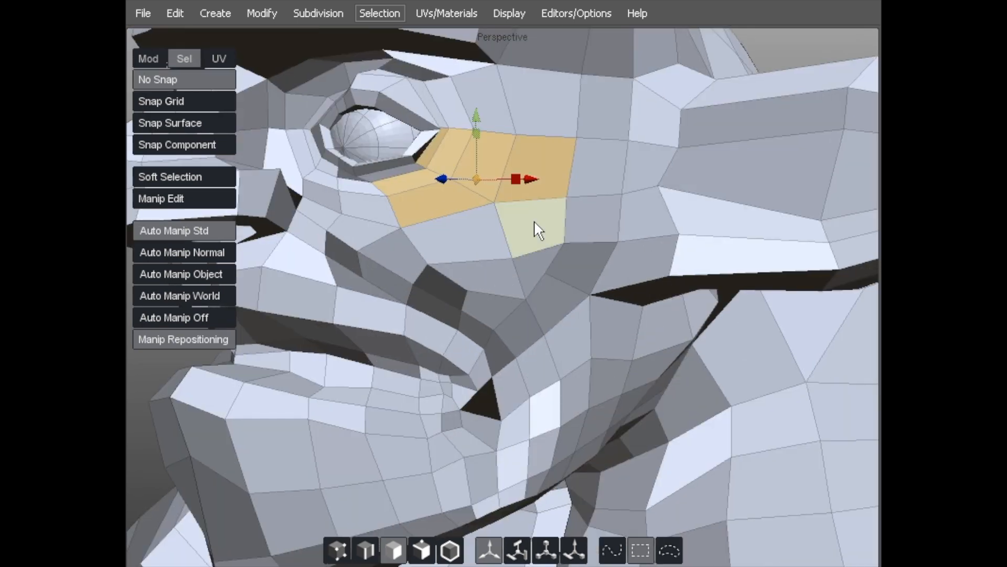
# Try to smooth the faces of the lower eyelid and the outer eye corner.
pyautogui.click(382, 169)
pyautogui.keyDown('shift'); pyautogui.click(391, 178); pyautogui.keyUp('shift')
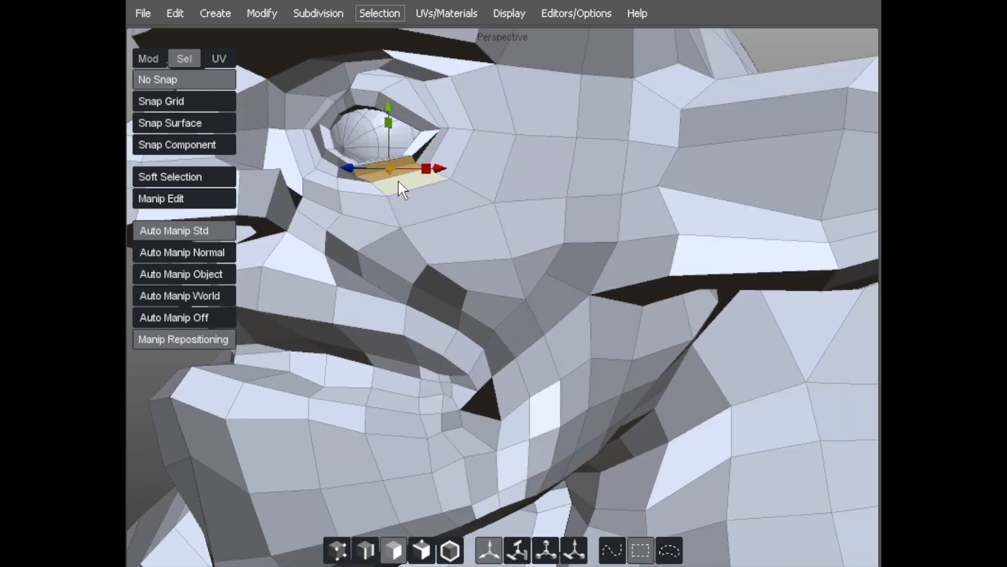
pyautogui.click(431, 143)
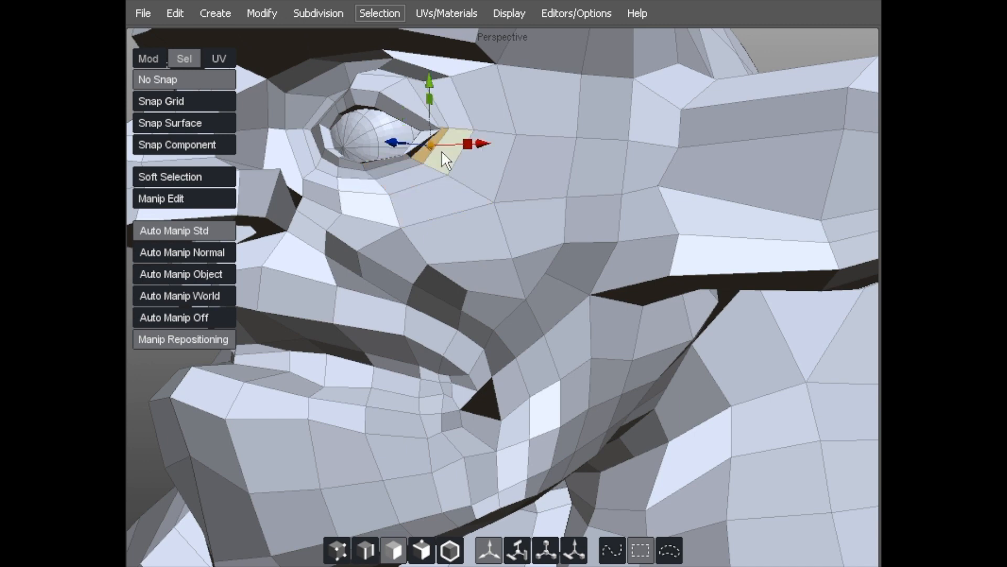
pyautogui.keyDown('alt'); pyautogui.moveTo(406, 164); pyautogui.dragTo(391, 161); pyautogui.keyUp('alt')
pyautogui.keyDown('alt'); pyautogui.moveTo(390, 162); pyautogui.dragTo(434, 137, button='right'); pyautogui.keyUp('alt')
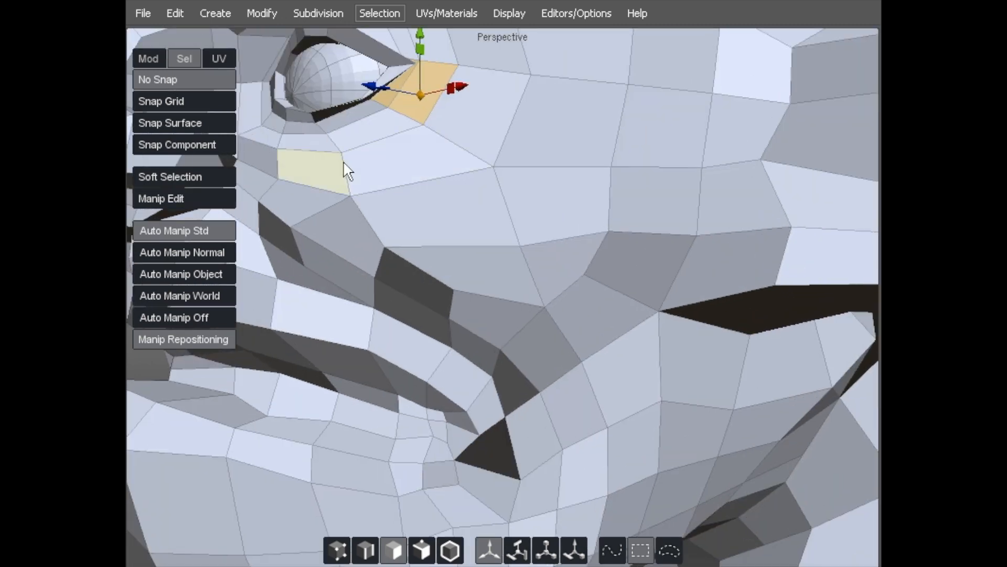
pyautogui.press('a')
pyautogui.keyDown('alt'); pyautogui.moveTo(423, 81); pyautogui.dragTo(362, 283); pyautogui.keyUp('alt')
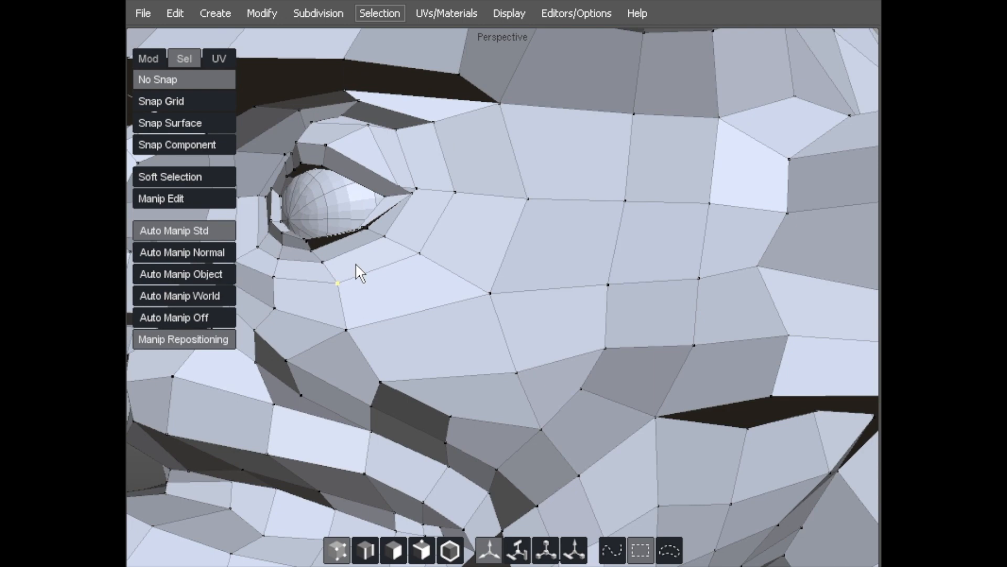
pyautogui.hotkey('ctrl', 'z')
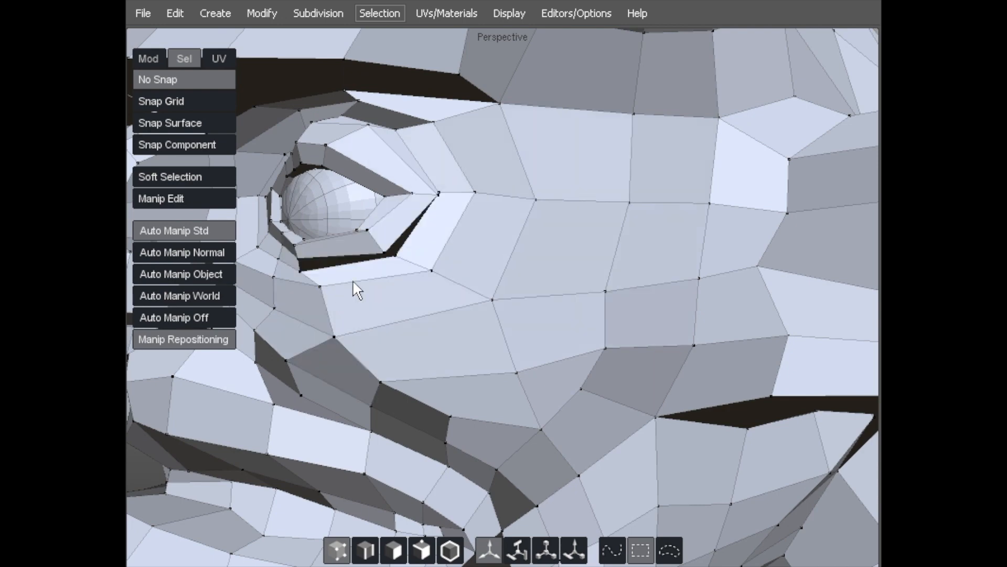
pyautogui.hotkey('ctrl', 'z')
# Reposition the vertices around the outer eye corner.
pyautogui.moveTo(408, 199); pyautogui.dragTo(426, 233)
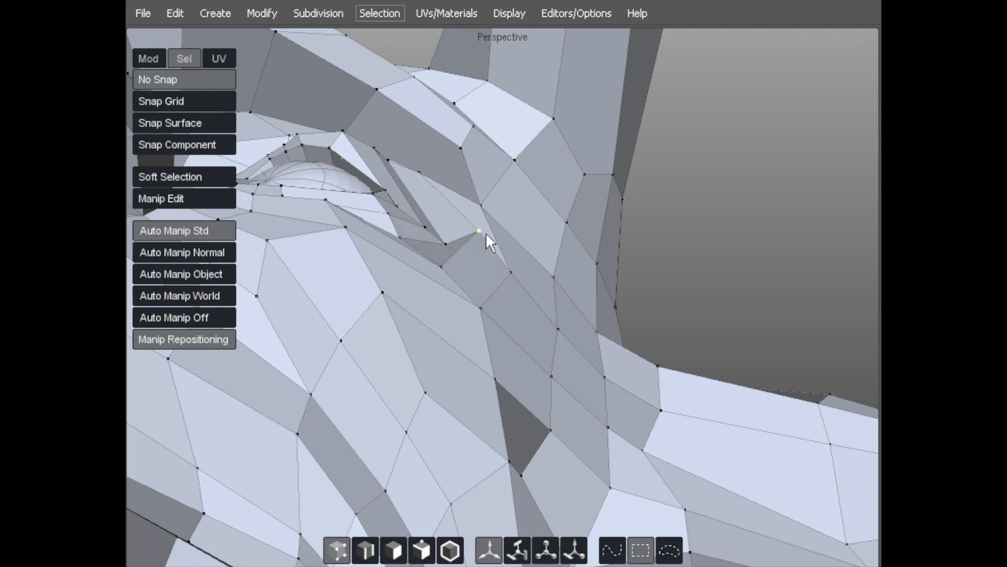
pyautogui.keyDown('alt'); pyautogui.moveTo(443, 277); pyautogui.dragTo(452, 245); pyautogui.keyUp('alt')
pyautogui.keyDown('alt'); pyautogui.moveTo(368, 232); pyautogui.dragTo(350, 198, button='middle'); pyautogui.keyUp('alt')
pyautogui.keyDown('alt'); pyautogui.moveTo(443, 249); pyautogui.dragTo(352, 144, button='right'); pyautogui.keyUp('alt')
pyautogui.keyDown('alt'); pyautogui.moveTo(392, 194); pyautogui.dragTo(441, 269); pyautogui.keyUp('alt')
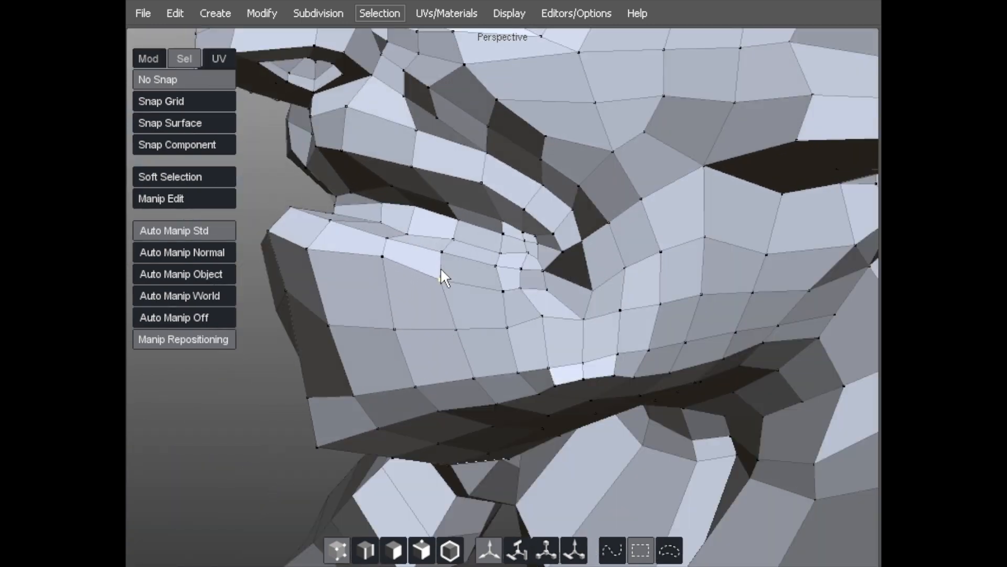
# Examine the face loops below the lower lip and around the eye by selecting them.
pyautogui.press('3')
pyautogui.click(464, 251)
pyautogui.keyDown('shift'); pyautogui.doubleClick(424, 241); pyautogui.keyUp('shift')
pyautogui.keyDown('alt'); pyautogui.moveTo(423, 241); pyautogui.dragTo(369, 163); pyautogui.keyUp('alt')
pyautogui.keyDown('alt'); pyautogui.moveTo(368, 162); pyautogui.dragTo(376, 237, button='right'); pyautogui.keyUp('alt')
pyautogui.keyDown('alt'); pyautogui.moveTo(375, 237); pyautogui.dragTo(339, 333, button='middle'); pyautogui.keyUp('alt')
pyautogui.click(426, 158)
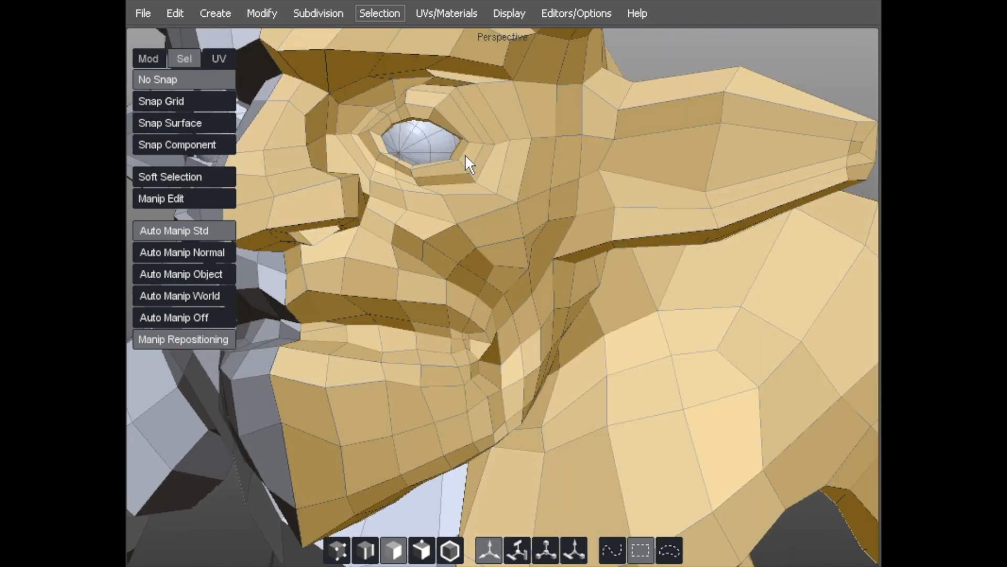
pyautogui.keyDown('shift'); pyautogui.click(465, 153); pyautogui.keyUp('shift')
pyautogui.keyDown('shift'); pyautogui.click(445, 169); pyautogui.keyUp('shift')
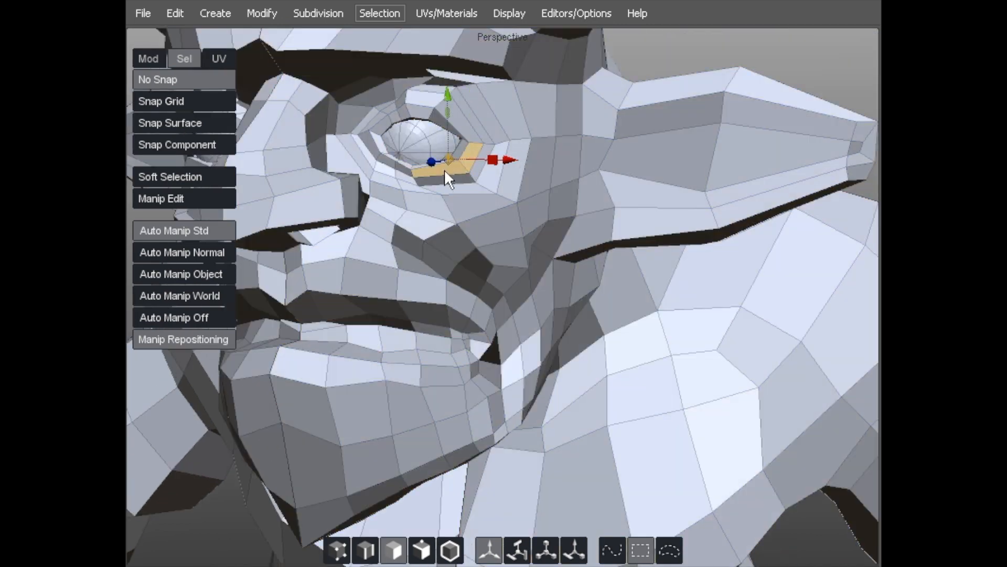
pyautogui.doubleClick(444, 169)
pyautogui.click(449, 165)
pyautogui.keyDown('shift'); pyautogui.click(467, 156); pyautogui.keyUp('shift')
pyautogui.hotkey('alt', 'e')
pyautogui.scroll(-6, 399, 156)
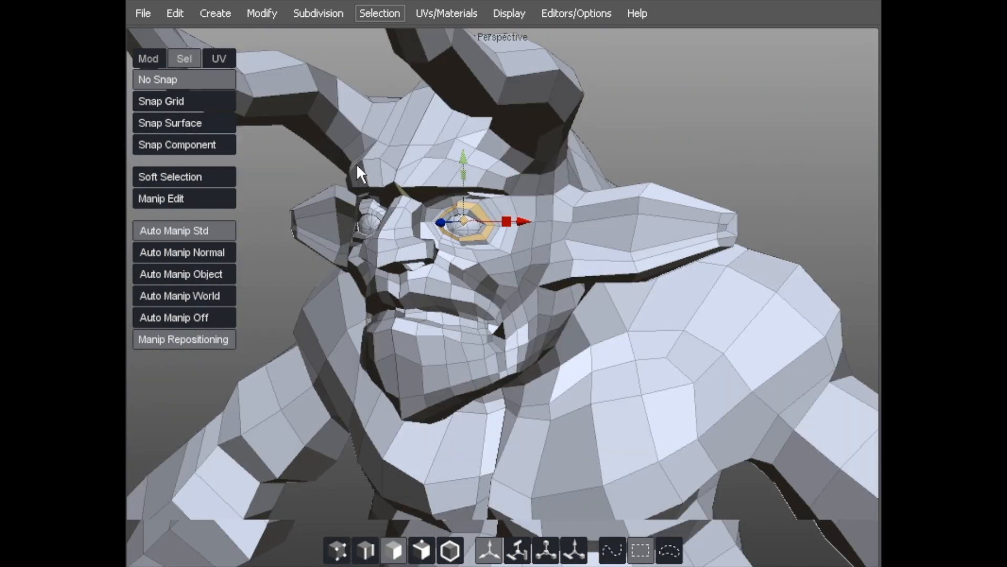
pyautogui.moveTo(355, 168); pyautogui.dragTo(335, 79, button='middle')
# Examine the face loop around the nostril and review the whole head from several angles.
pyautogui.scroll(8, 334, 79)
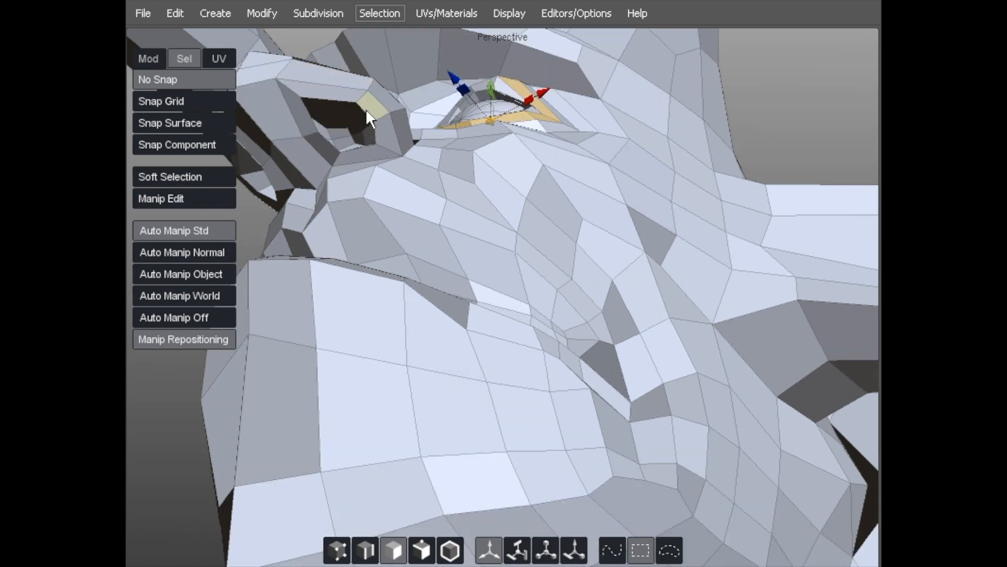
pyautogui.click(366, 109)
pyautogui.keyDown('shift'); pyautogui.click(377, 129); pyautogui.keyUp('shift')
pyautogui.hotkey('alt', 'e')
pyautogui.scroll(-4, 357, 157)
pyautogui.moveTo(316, 193); pyautogui.dragTo(561, 244, button='middle')
pyautogui.scroll(-4, 505, 220)
pyautogui.moveTo(504, 212)
pyautogui.mouseDown(button='middle')
pyautogui.moveTo(478, 209)
pyautogui.moveTo(515, 209)
pyautogui.moveTo(499, 196)
pyautogui.mouseUp(button='middle')
pyautogui.scroll(4, 540, 163)
pyautogui.moveTo(537, 155); pyautogui.dragTo(319, 188, button='middle')
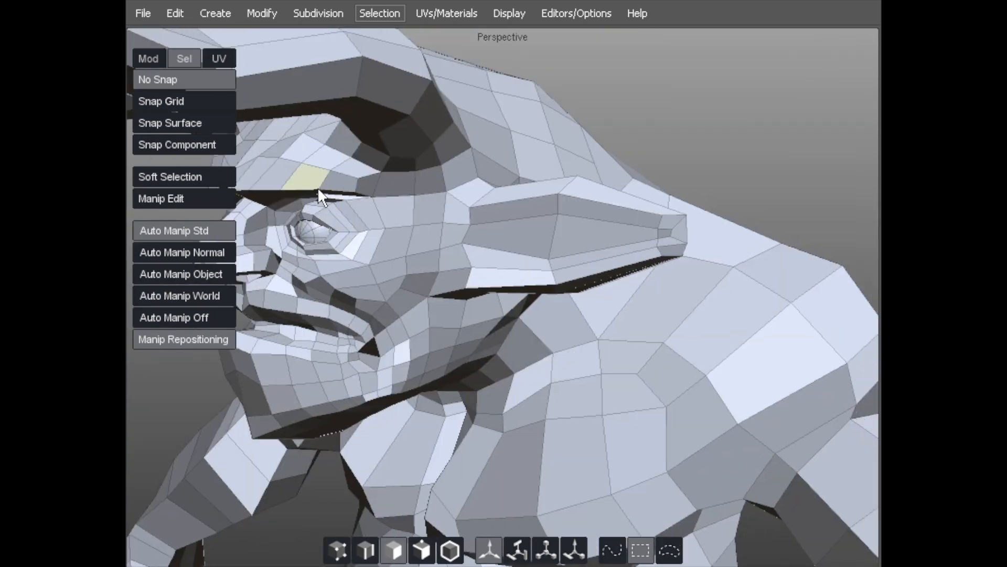
# Reposition the vertices at the base of the ear.
pyautogui.press('1')
pyautogui.moveTo(461, 232); pyautogui.dragTo(461, 247)
pyautogui.moveTo(529, 249); pyautogui.dragTo(540, 239)
# Extrude the inner ear faces and scale the new faces inward.
pyautogui.press('3')
pyautogui.click(572, 236)
pyautogui.keyDown('shift'); pyautogui.click(538, 234); pyautogui.keyUp('shift')
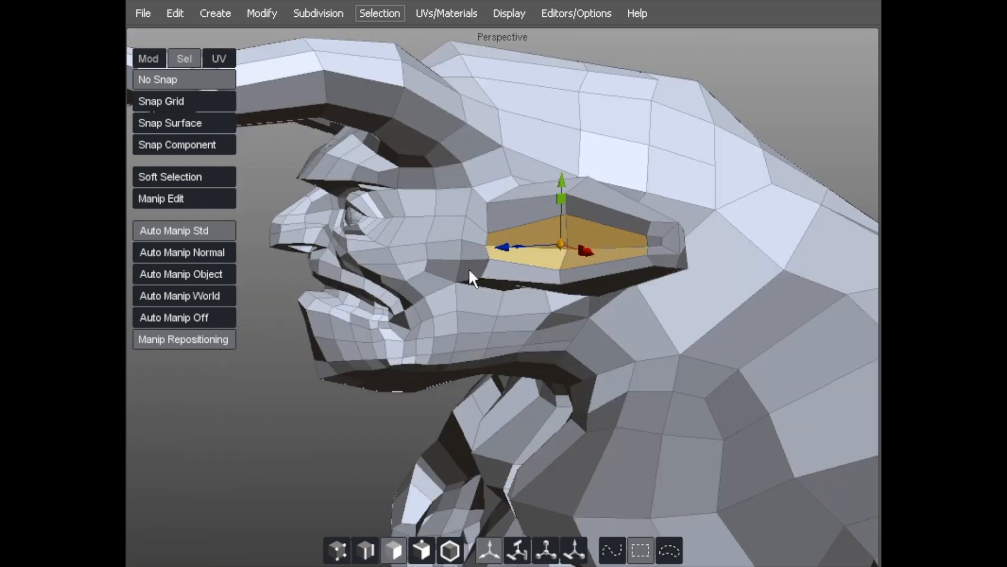
pyautogui.hotkey('ctrl', 'e')
pyautogui.moveTo(470, 274); pyautogui.dragTo(555, 255, button='middle')
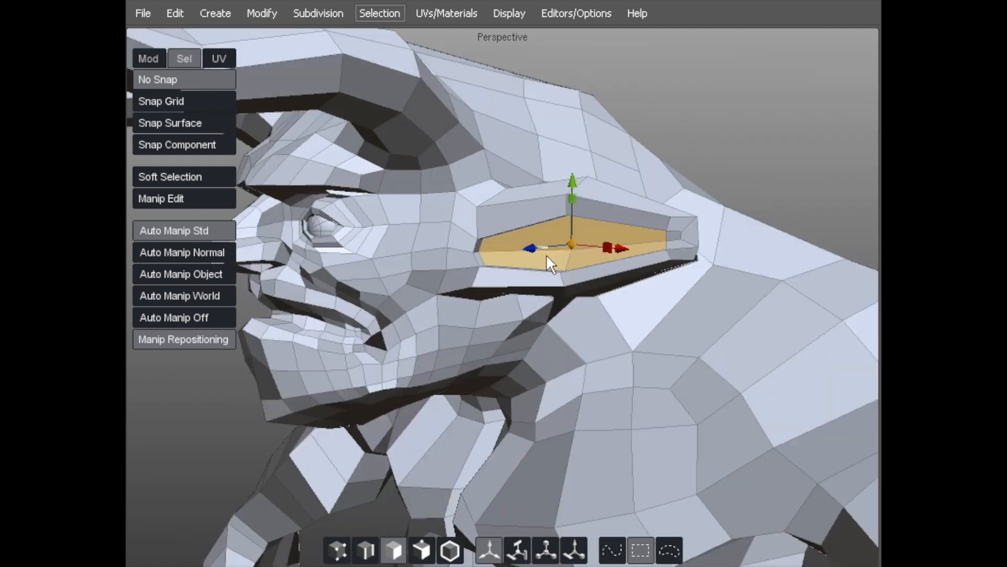
pyautogui.press('r')
pyautogui.moveTo(528, 250); pyautogui.dragTo(526, 244)
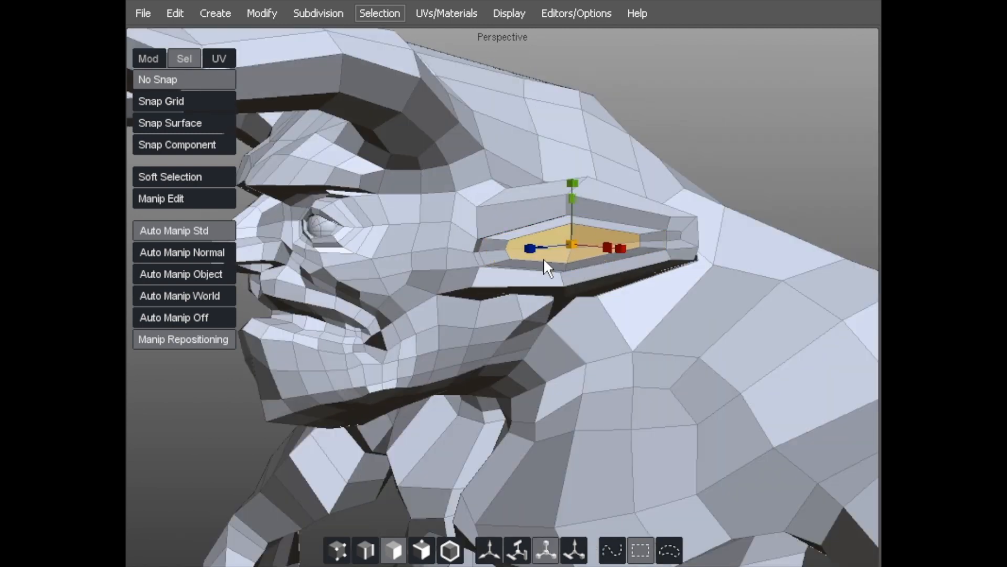
pyautogui.click(681, 136)
# Turn on soft selection and widen its falloff around the vertex at the ear tip.
pyautogui.keyDown('alt'); pyautogui.moveTo(681, 136); pyautogui.dragTo(547, 140, button='right'); pyautogui.keyUp('alt')
pyautogui.keyDown('alt'); pyautogui.moveTo(546, 140); pyautogui.dragTo(541, 177); pyautogui.keyUp('alt')
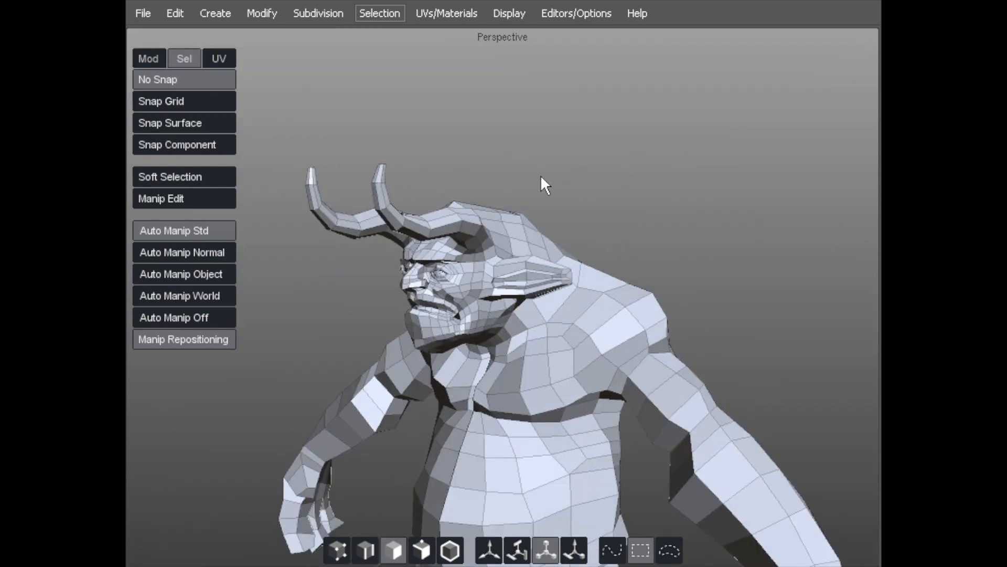
pyautogui.keyDown('alt'); pyautogui.moveTo(420, 276); pyautogui.dragTo(413, 204); pyautogui.keyUp('alt')
pyautogui.scroll(5, 411, 279)
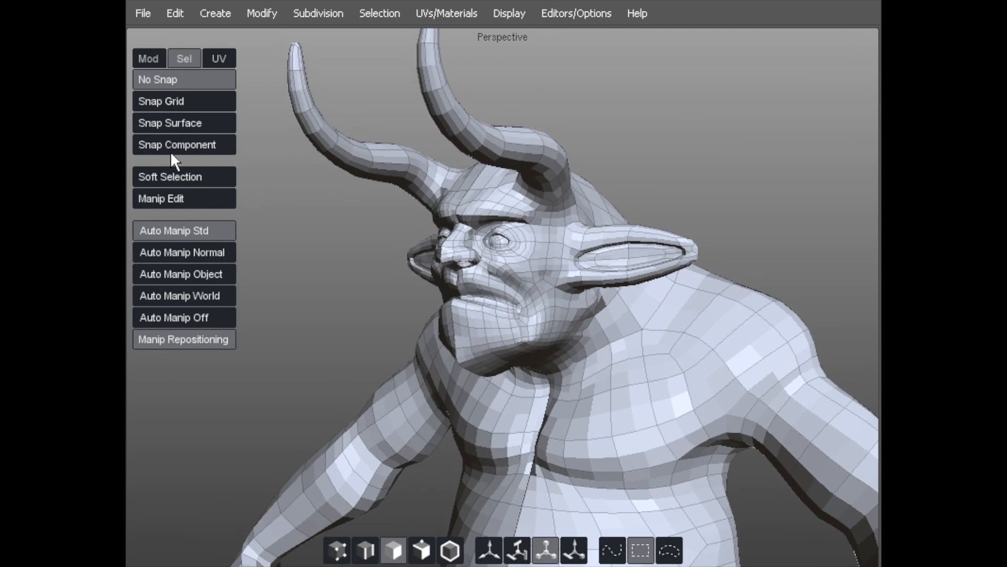
pyautogui.click(160, 176)
pyautogui.keyDown('alt'); pyautogui.moveTo(514, 235); pyautogui.dragTo(540, 257); pyautogui.keyUp('alt')
pyautogui.press('a')
pyautogui.keyDown('alt'); pyautogui.moveTo(601, 288); pyautogui.dragTo(620, 279); pyautogui.keyUp('alt')
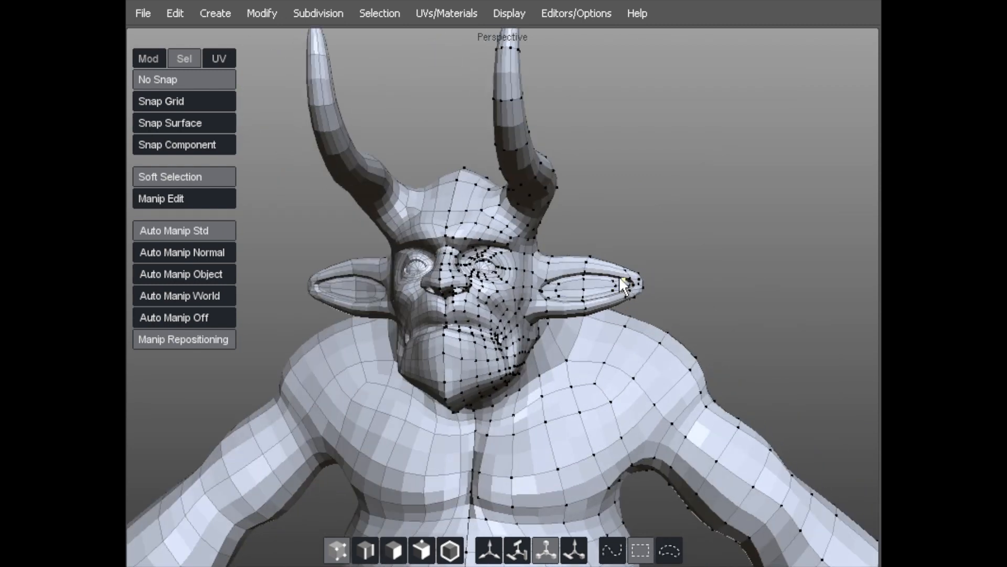
pyautogui.click(627, 269)
pyautogui.press('+')
pyautogui.press('+')
pyautogui.press('+')
pyautogui.press('+')
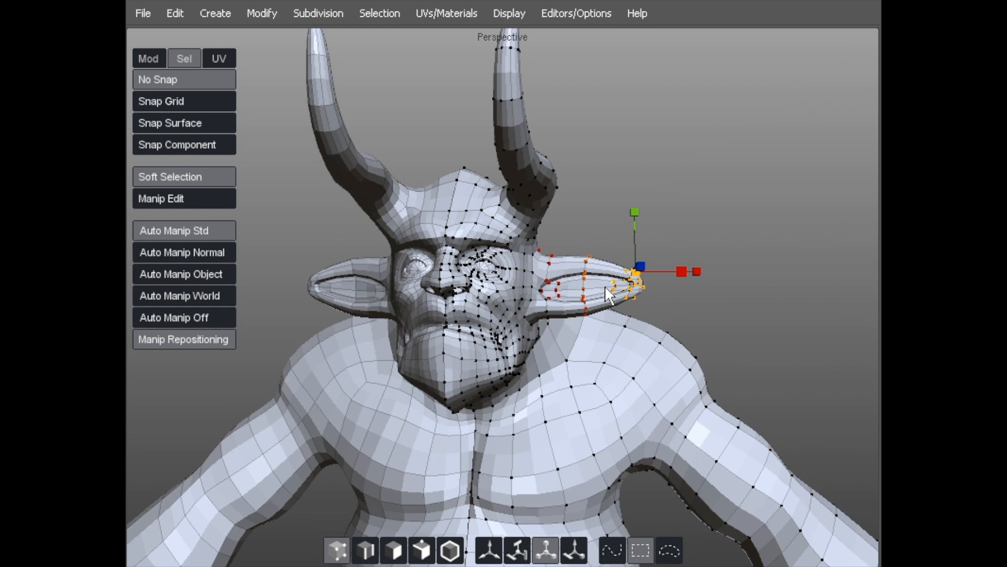
# Reduce the soft selection falloff and move the ear tip downward.
pyautogui.keyDown('alt'); pyautogui.moveTo(738, 207); pyautogui.dragTo(627, 269); pyautogui.keyUp('alt')
pyautogui.press('-')
pyautogui.press('-')
pyautogui.press('-')
pyautogui.press('w')
pyautogui.moveTo(633, 269); pyautogui.dragTo(628, 283)
pyautogui.click(630, 292)
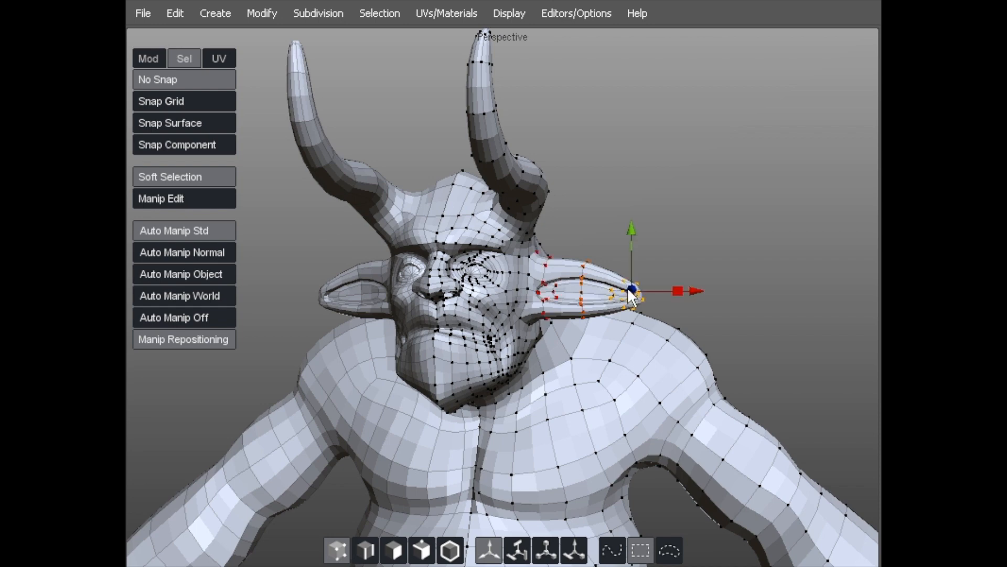
pyautogui.click(672, 248)
pyautogui.click(628, 278)
pyautogui.moveTo(629, 277); pyautogui.dragTo(627, 286)
pyautogui.click(551, 266)
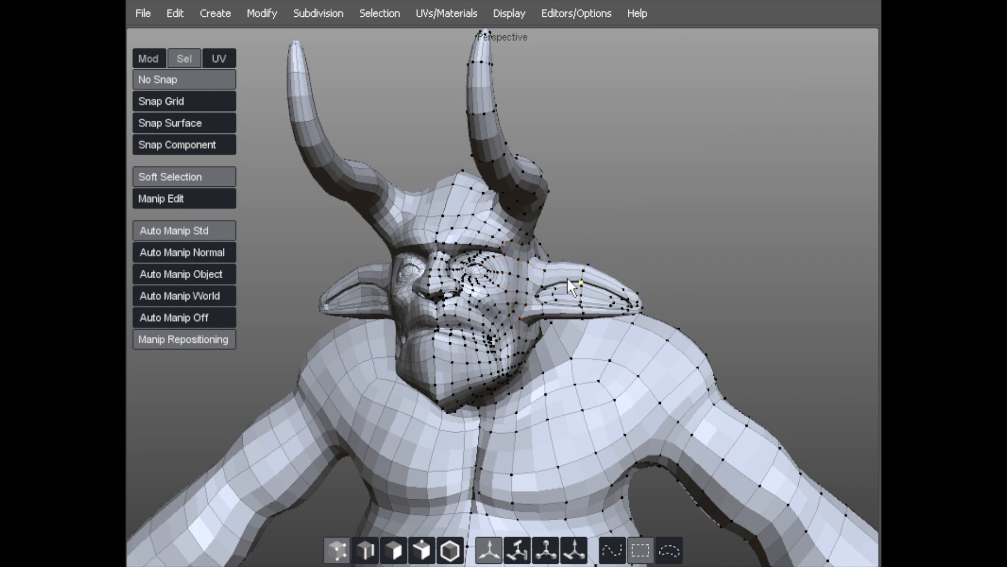
# Reshape the upper and lower edges of the ear by moving their vertices downward.
pyautogui.moveTo(567, 276); pyautogui.dragTo(553, 323, button='middle')
pyautogui.moveTo(574, 268); pyautogui.dragTo(576, 278)
pyautogui.moveTo(552, 315); pyautogui.dragTo(552, 324)
# Refine the shape and angle of the ear's outer end by repositioning its vertices with soft selection.
pyautogui.moveTo(519, 334); pyautogui.dragTo(575, 315, button='middle')
pyautogui.moveTo(635, 308); pyautogui.dragTo(640, 307)
pyautogui.moveTo(641, 307); pyautogui.dragTo(693, 303, button='middle')
pyautogui.moveTo(628, 301); pyautogui.dragTo(615, 305)
pyautogui.moveTo(614, 303)
pyautogui.mouseDown(button='middle')
pyautogui.moveTo(467, 370)
pyautogui.moveTo(634, 304)
pyautogui.mouseUp(button='middle')
pyautogui.moveTo(634, 304); pyautogui.dragTo(647, 295)
pyautogui.moveTo(647, 295); pyautogui.dragTo(572, 256, button='middle')
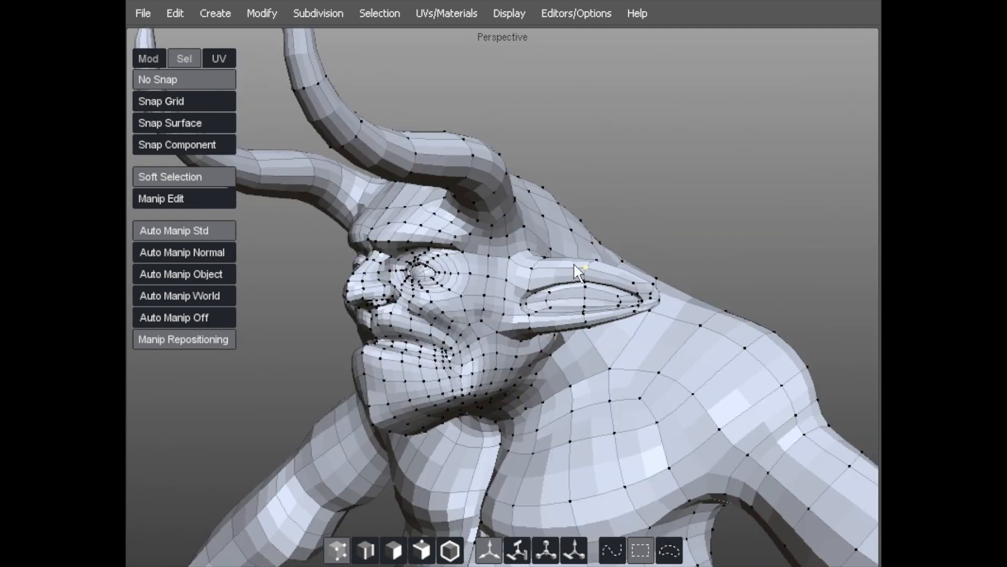
pyautogui.moveTo(645, 307); pyautogui.dragTo(584, 290)
pyautogui.moveTo(585, 290); pyautogui.dragTo(611, 242, button='middle')
# Adjust the vertices of the temple between the ear and the outer eye corner.
pyautogui.click(548, 235)
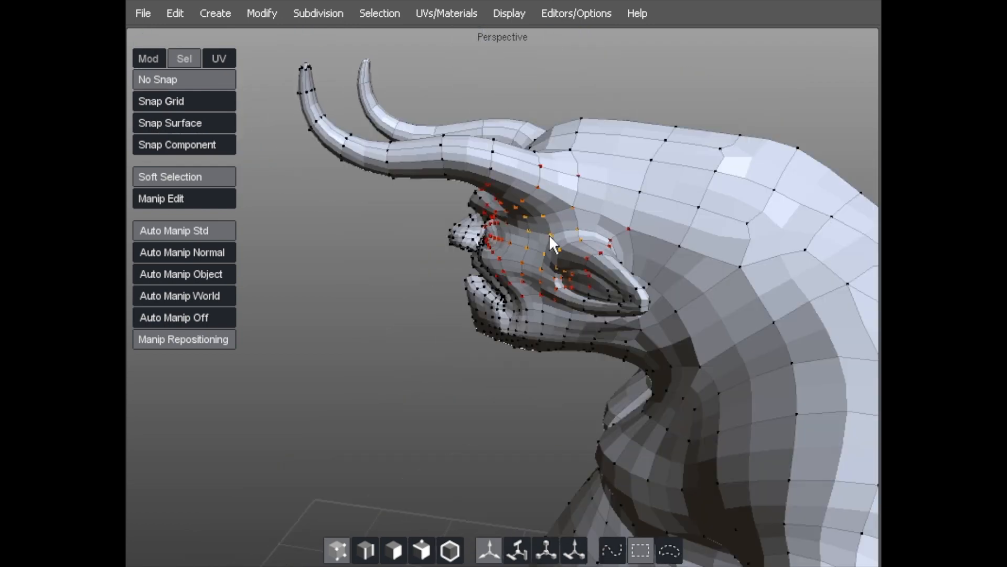
pyautogui.moveTo(486, 266); pyautogui.dragTo(539, 250, button='middle')
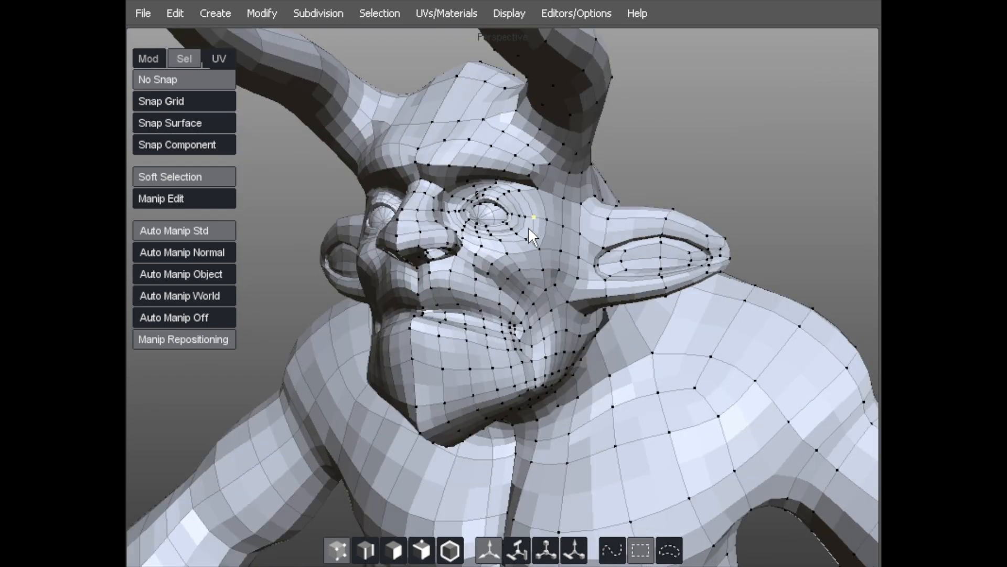
pyautogui.moveTo(531, 227); pyautogui.dragTo(533, 227)
pyautogui.moveTo(533, 227); pyautogui.dragTo(546, 246, button='middle')
# Round the lower edge of the jaw by moving its corner vertices with soft selection.
pyautogui.moveTo(452, 281); pyautogui.dragTo(483, 259, button='middle')
pyautogui.moveTo(482, 232)
pyautogui.mouseDown()
pyautogui.moveTo(491, 238)
pyautogui.moveTo(489, 228)
pyautogui.mouseUp()
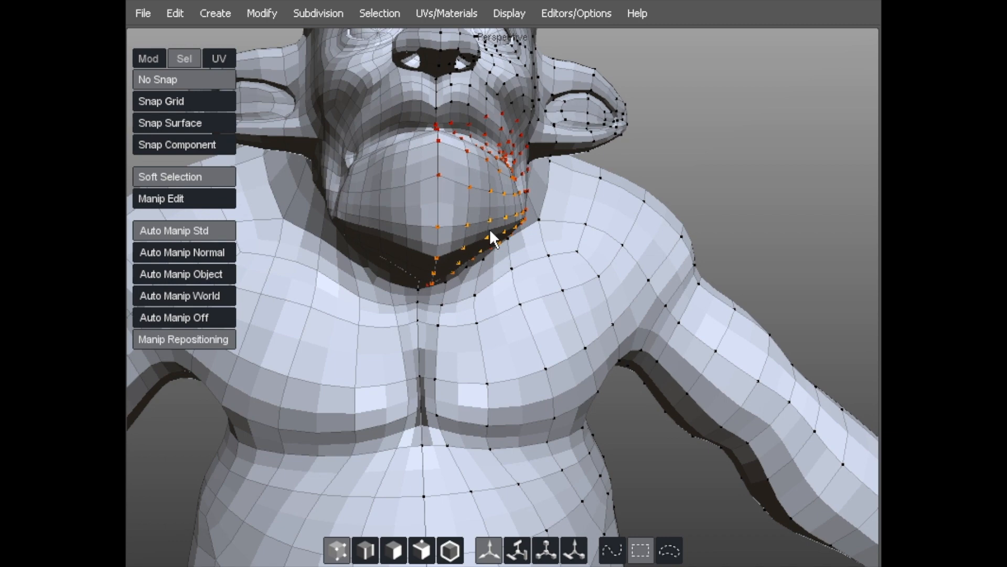
pyautogui.moveTo(489, 228); pyautogui.dragTo(492, 225, button='middle')
pyautogui.moveTo(490, 222); pyautogui.dragTo(490, 225)
pyautogui.moveTo(491, 228); pyautogui.dragTo(446, 256, button='middle')
pyautogui.click(500, 221)
pyautogui.click(780, 127)
pyautogui.moveTo(513, 218); pyautogui.dragTo(477, 231)
# Reshape the front of the chin below the lower lip with soft-selected vertex moves.
pyautogui.moveTo(504, 221); pyautogui.dragTo(489, 167, button='middle')
pyautogui.moveTo(489, 166); pyautogui.dragTo(456, 163)
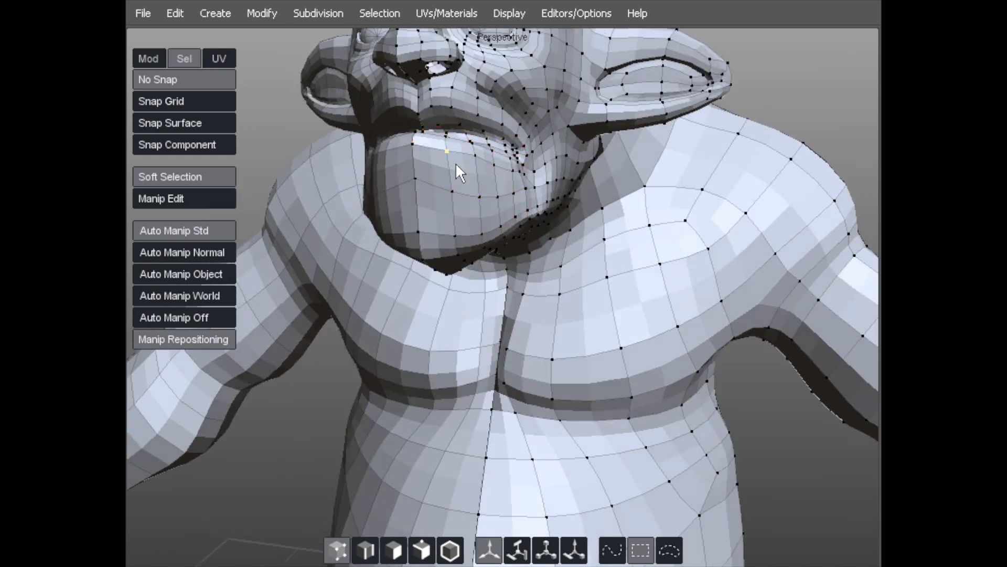
pyautogui.moveTo(455, 163); pyautogui.dragTo(477, 154, button='middle')
pyautogui.moveTo(477, 153); pyautogui.dragTo(506, 197)
pyautogui.moveTo(506, 197); pyautogui.dragTo(480, 203, button='middle')
pyautogui.moveTo(468, 158); pyautogui.dragTo(475, 164)
# Adjust the mouth corner vertices and pull the front of the chin slightly forward in side view.
pyautogui.moveTo(475, 164); pyautogui.dragTo(425, 162, button='middle')
pyautogui.moveTo(524, 141)
pyautogui.mouseDown()
pyautogui.moveTo(542, 159)
pyautogui.moveTo(531, 160)
pyautogui.mouseUp()
pyautogui.click(316, 201)
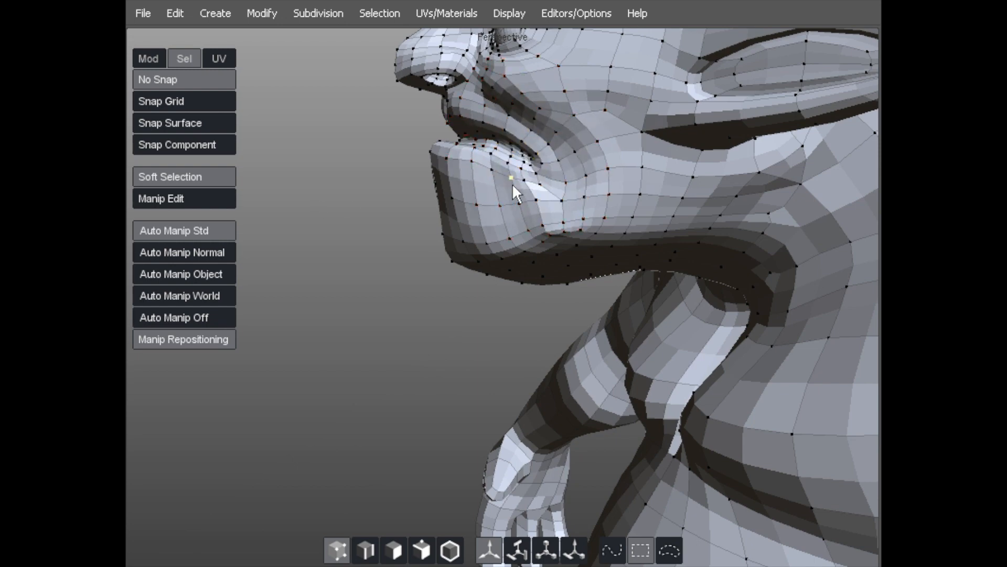
pyautogui.moveTo(456, 212); pyautogui.dragTo(447, 212)
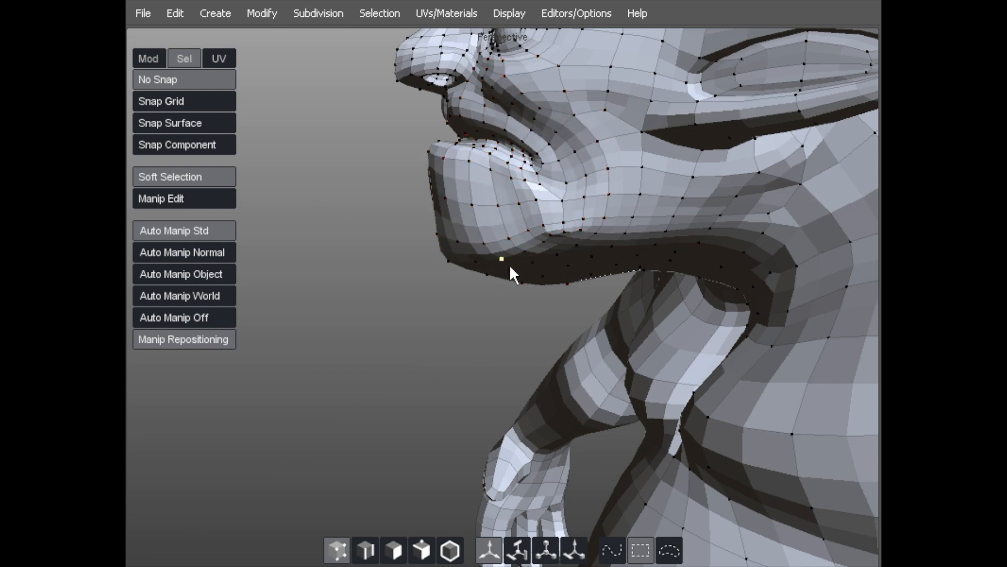
# Raise the vertices along the top of the head to adjust the skull's profile.
pyautogui.scroll(-4, 385, 221)
pyautogui.keyDown('alt'); pyautogui.moveTo(392, 228); pyautogui.dragTo(362, 223); pyautogui.keyUp('alt')
pyautogui.keyDown('alt'); pyautogui.moveTo(561, 105); pyautogui.dragTo(508, 100); pyautogui.keyUp('alt')
pyautogui.moveTo(580, 84); pyautogui.dragTo(579, 75)
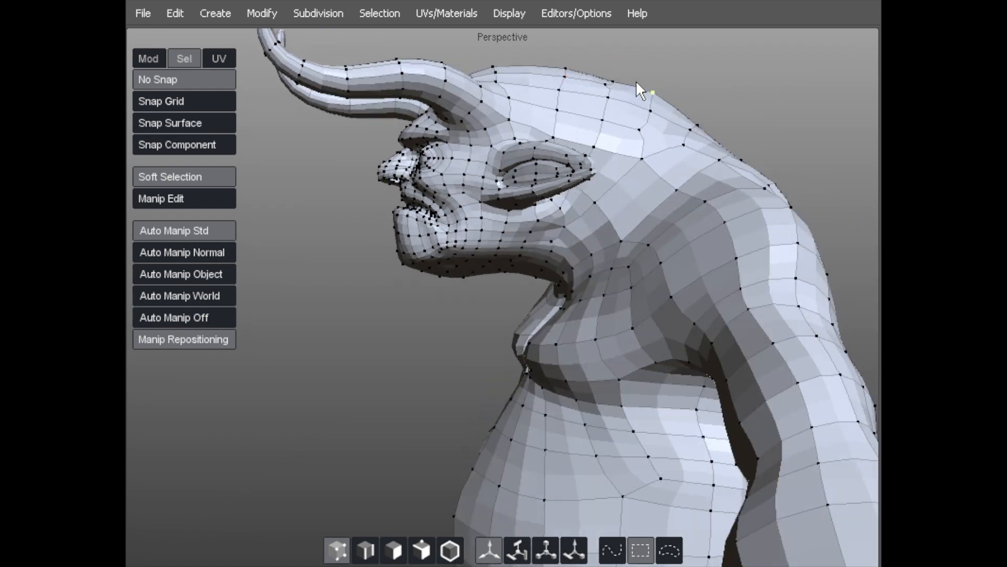
pyautogui.keyDown('alt'); pyautogui.moveTo(707, 114); pyautogui.dragTo(524, 115); pyautogui.keyUp('alt')
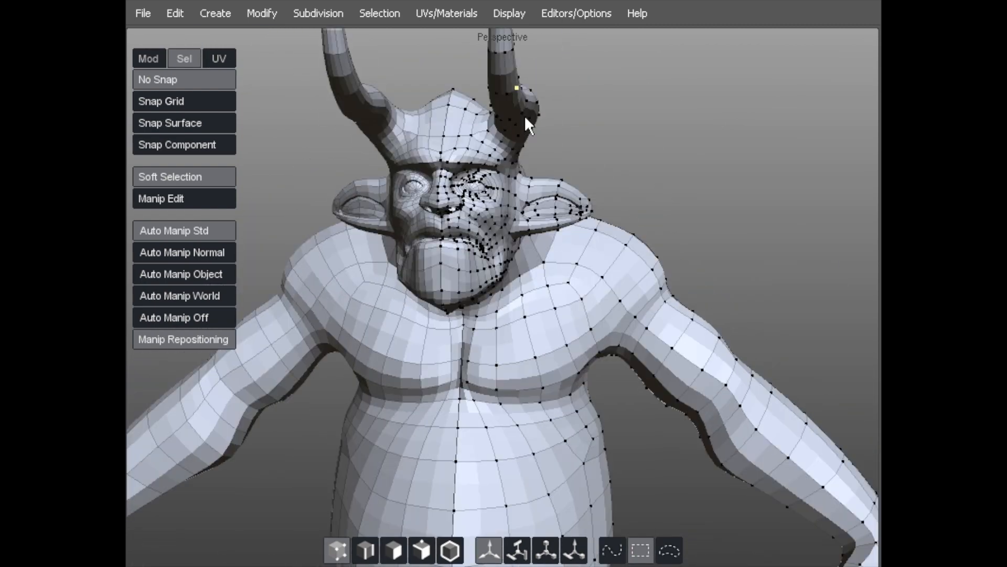
pyautogui.keyDown('alt'); pyautogui.moveTo(461, 109); pyautogui.dragTo(480, 136); pyautogui.keyUp('alt')
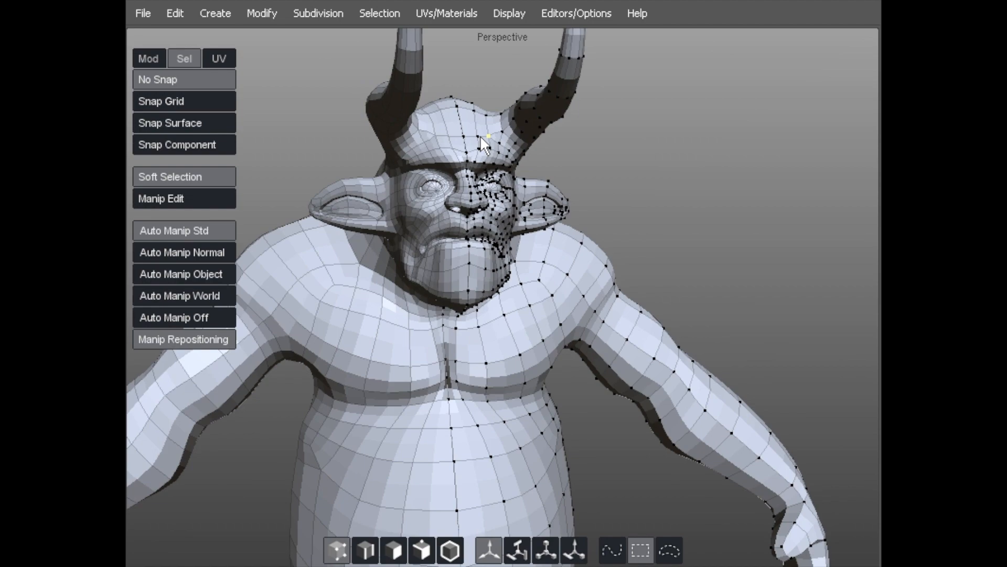
# Reshape the upper back and shoulder by repositioning their vertices with soft selection.
pyautogui.keyDown('alt'); pyautogui.moveTo(548, 147); pyautogui.dragTo(348, 165); pyautogui.keyUp('alt')
pyautogui.scroll(-2, 562, 165)
pyautogui.scroll(3, 519, 84)
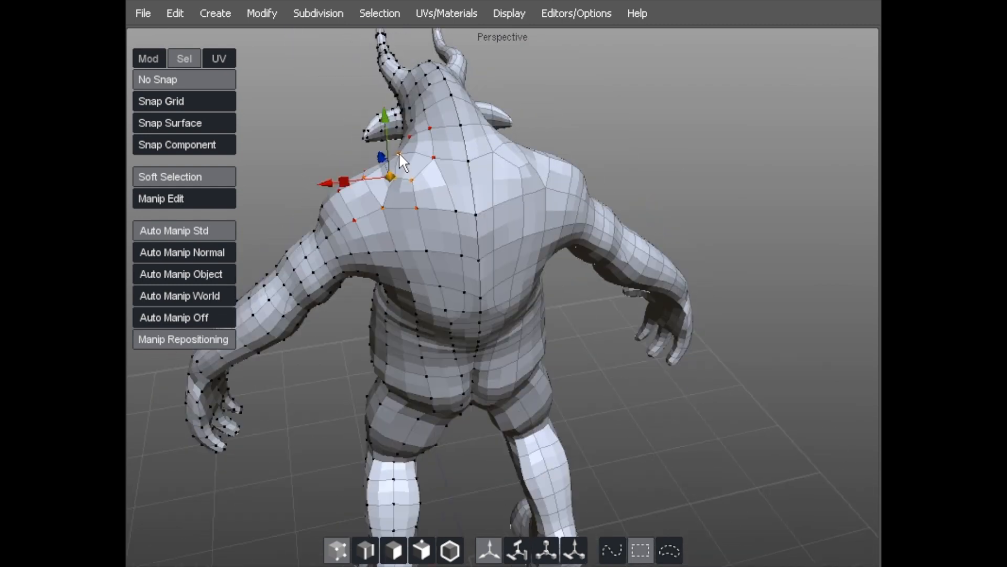
pyautogui.keyDown('alt'); pyautogui.moveTo(310, 104); pyautogui.dragTo(286, 104); pyautogui.keyUp('alt')
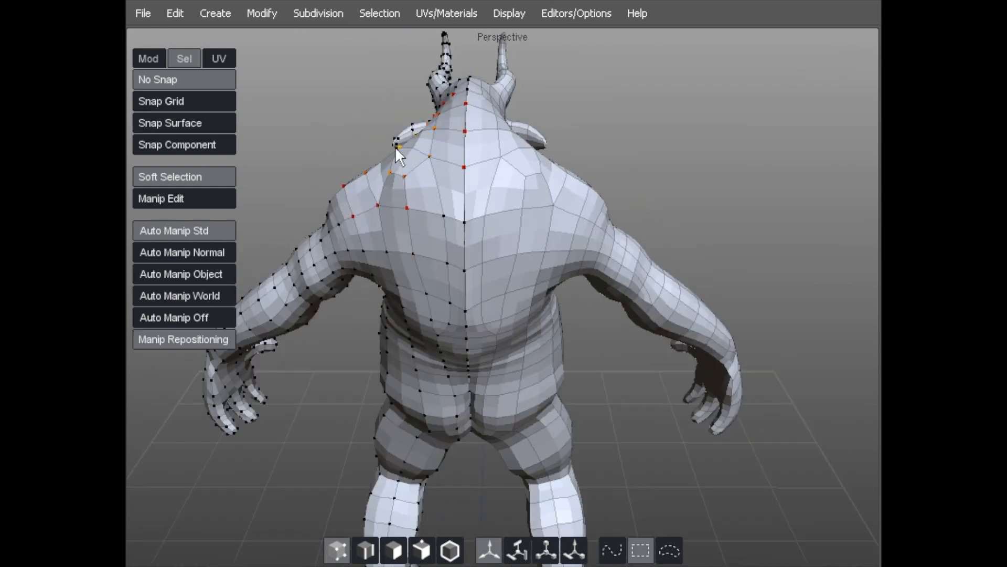
pyautogui.keyDown('alt'); pyautogui.moveTo(378, 160); pyautogui.dragTo(400, 139); pyautogui.keyUp('alt')
pyautogui.keyDown('alt'); pyautogui.moveTo(409, 178); pyautogui.dragTo(493, 68); pyautogui.keyUp('alt')
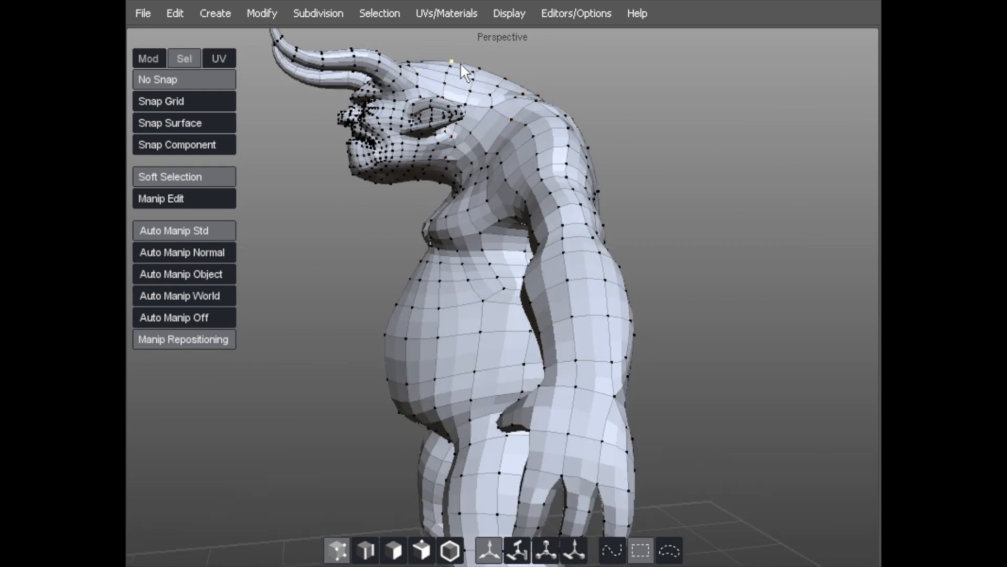
pyautogui.keyDown('alt'); pyautogui.moveTo(501, 89); pyautogui.dragTo(519, 128); pyautogui.keyUp('alt')
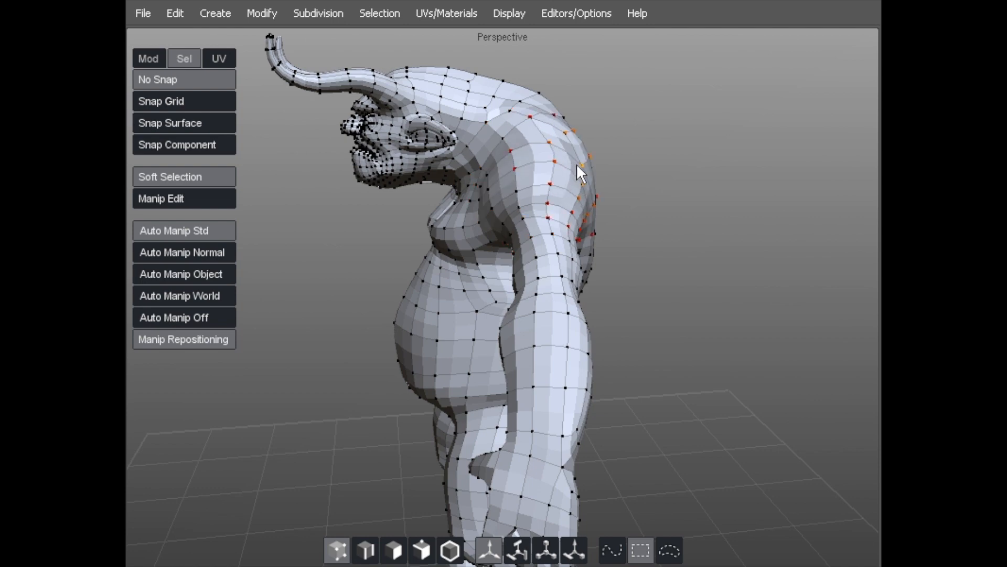
# Select the vertices at the front of the throat and adjust the transition below the jaw.
pyautogui.keyDown('alt'); pyautogui.moveTo(518, 159); pyautogui.dragTo(675, 166); pyautogui.keyUp('alt')
pyautogui.keyDown('alt'); pyautogui.moveTo(675, 165); pyautogui.dragTo(532, 131, button='right'); pyautogui.keyUp('alt')
pyautogui.keyDown('alt'); pyautogui.moveTo(532, 130); pyautogui.dragTo(340, 96); pyautogui.keyUp('alt')
pyautogui.keyDown('alt'); pyautogui.moveTo(340, 96); pyautogui.dragTo(452, 109, button='right'); pyautogui.keyUp('alt')
pyautogui.keyDown('alt'); pyautogui.moveTo(452, 109); pyautogui.dragTo(575, 138, button='middle'); pyautogui.keyUp('alt')
pyautogui.moveTo(609, 270); pyautogui.dragTo(553, 213)
pyautogui.keyDown('alt'); pyautogui.moveTo(553, 213); pyautogui.dragTo(536, 235, button='middle'); pyautogui.keyUp('alt')
pyautogui.keyDown('alt'); pyautogui.moveTo(536, 235); pyautogui.dragTo(727, 244); pyautogui.keyUp('alt')
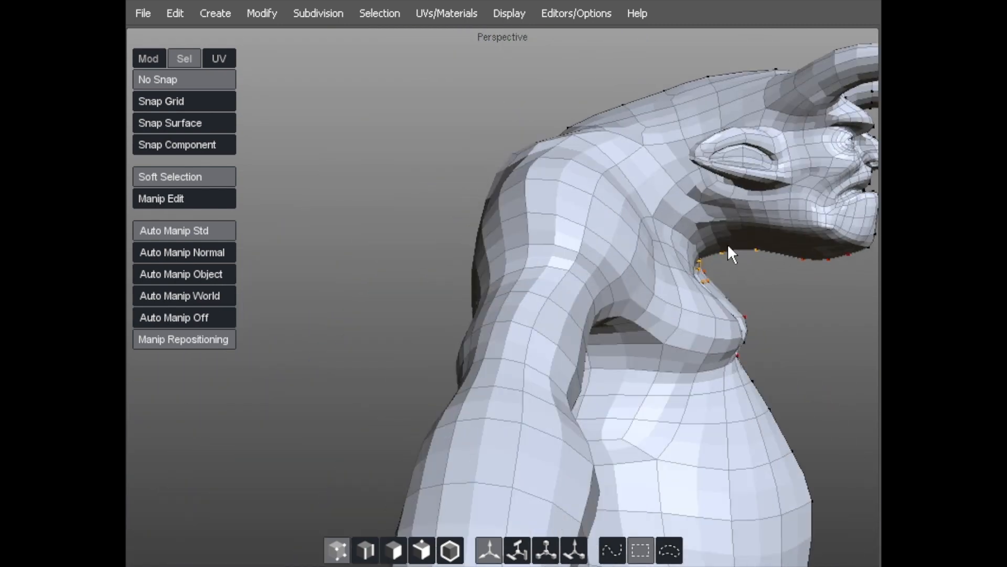
pyautogui.keyDown('alt'); pyautogui.moveTo(791, 248); pyautogui.dragTo(258, 171); pyautogui.keyUp('alt')
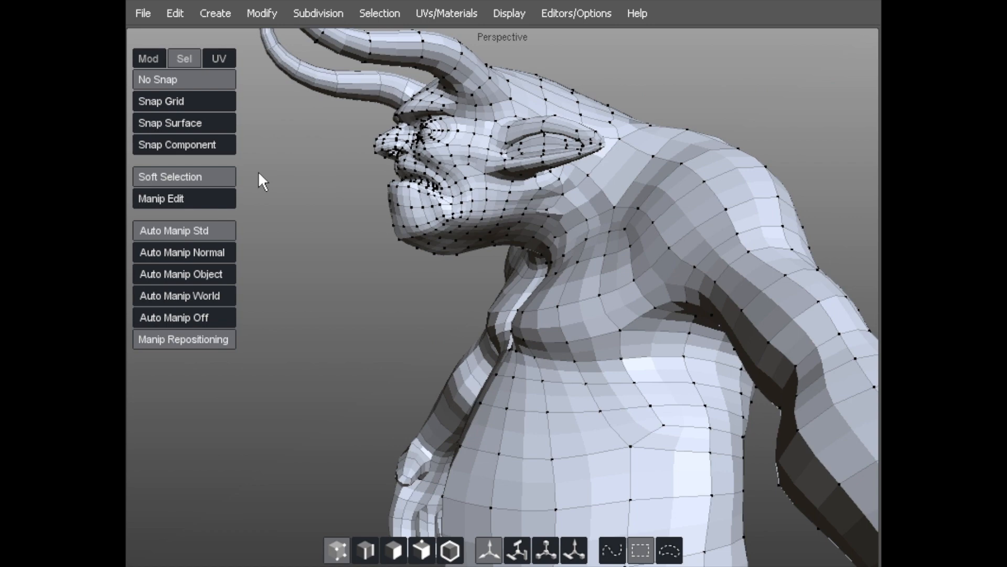
# Adjust the rear jaw and the side of the neck below the ear with soft-selected vertex moves.
pyautogui.moveTo(511, 221); pyautogui.dragTo(511, 220)
pyautogui.click(509, 216)
pyautogui.scroll(-3, 507, 206)
pyautogui.click(307, 280)
pyautogui.keyDown('alt'); pyautogui.moveTo(369, 274); pyautogui.dragTo(502, 220); pyautogui.keyUp('alt')
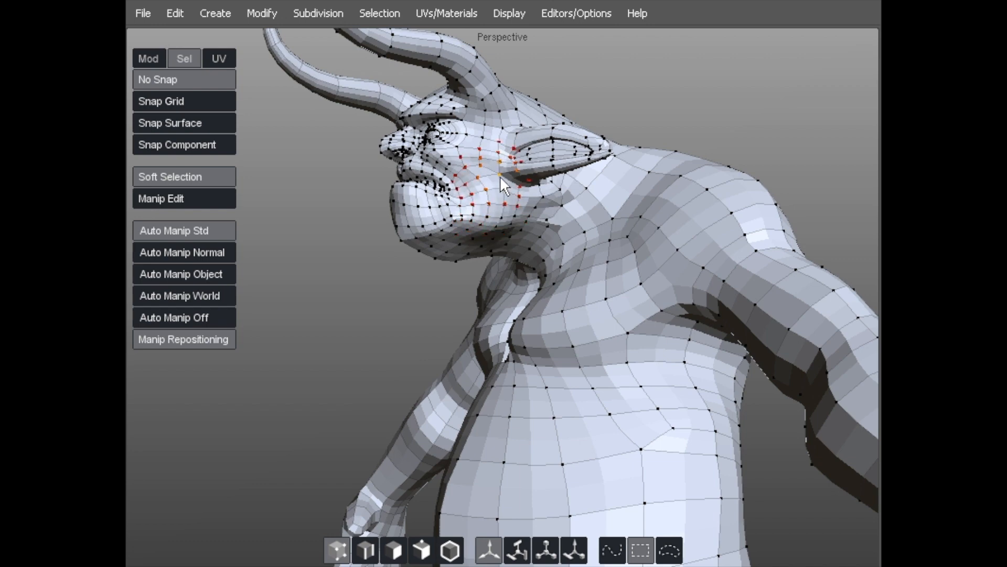
pyautogui.keyDown('alt'); pyautogui.moveTo(499, 175); pyautogui.dragTo(547, 203); pyautogui.keyUp('alt')
pyautogui.keyDown('alt'); pyautogui.moveTo(468, 237); pyautogui.dragTo(499, 232); pyautogui.keyUp('alt')
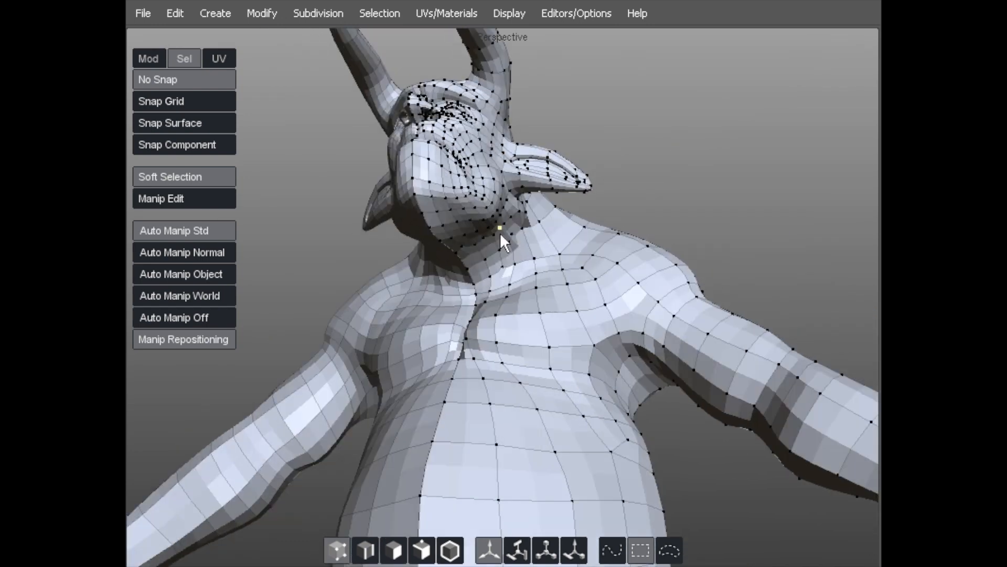
pyautogui.keyDown('alt'); pyautogui.moveTo(490, 252); pyautogui.dragTo(412, 243); pyautogui.keyUp('alt')
pyautogui.moveTo(398, 245); pyautogui.dragTo(456, 241)
# Review the proportions of the whole body and the head's profile from several angles.
pyautogui.keyDown('alt'); pyautogui.moveTo(456, 241); pyautogui.dragTo(320, 186, button='right'); pyautogui.keyUp('alt')
pyautogui.keyDown('alt'); pyautogui.moveTo(320, 187); pyautogui.dragTo(326, 90); pyautogui.keyUp('alt')
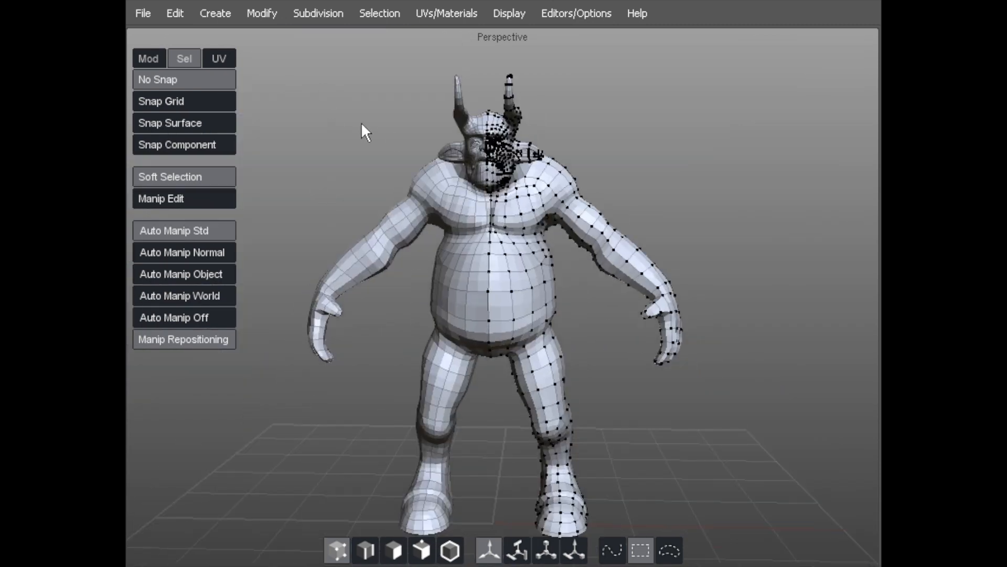
pyautogui.keyDown('alt'); pyautogui.moveTo(332, 124); pyautogui.dragTo(374, 100); pyautogui.keyUp('alt')
pyautogui.keyDown('alt'); pyautogui.moveTo(375, 100); pyautogui.dragTo(410, 86, button='right'); pyautogui.keyUp('alt')
pyautogui.keyDown('alt'); pyautogui.moveTo(378, 94); pyautogui.dragTo(358, 96); pyautogui.keyUp('alt')
pyautogui.keyDown('alt'); pyautogui.moveTo(357, 97); pyautogui.dragTo(367, 163, button='middle'); pyautogui.keyUp('alt')
pyautogui.keyDown('alt'); pyautogui.moveTo(367, 163); pyautogui.dragTo(453, 159, button='right'); pyautogui.keyUp('alt')
pyautogui.keyDown('alt'); pyautogui.moveTo(297, 162); pyautogui.dragTo(307, 275, button='middle'); pyautogui.keyUp('alt')
pyautogui.keyDown('alt'); pyautogui.moveTo(307, 275); pyautogui.dragTo(292, 317); pyautogui.keyUp('alt')
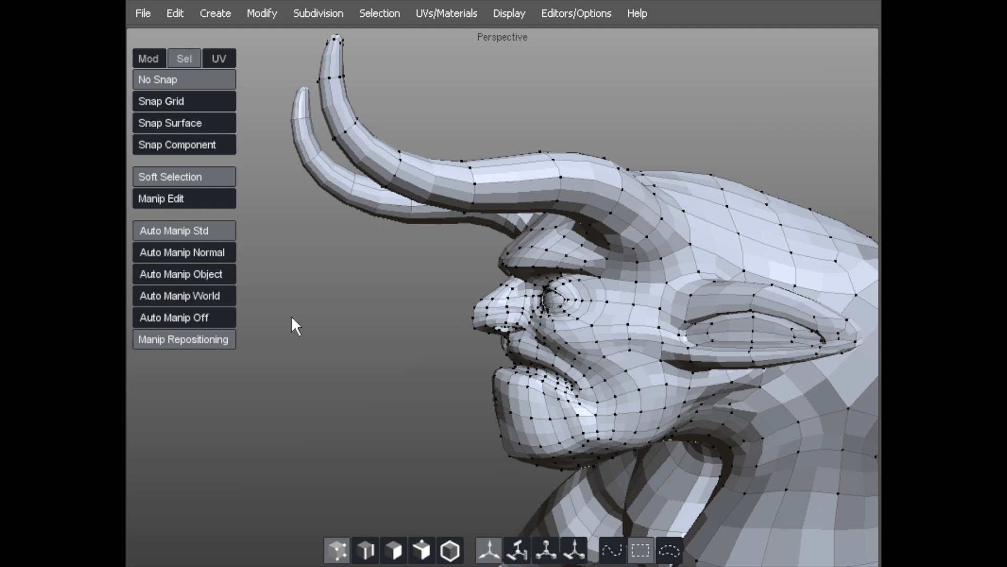